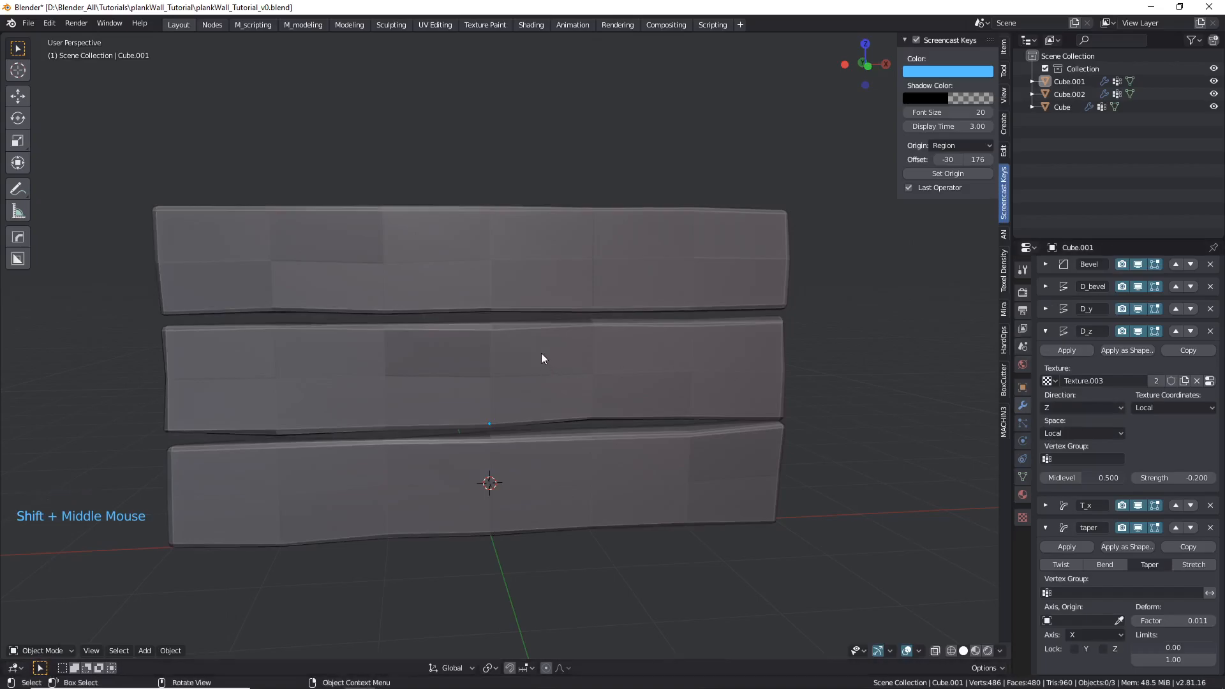
- Examine the three stacked planks from the front, the end and an angle to check their uneven shapes and edges
scroll(446, 359, "down", 2)
scroll(446, 359, "down", 1)
middle_click_drag(450, 370, 490, 456)
scroll(443, 336, "up", 5)
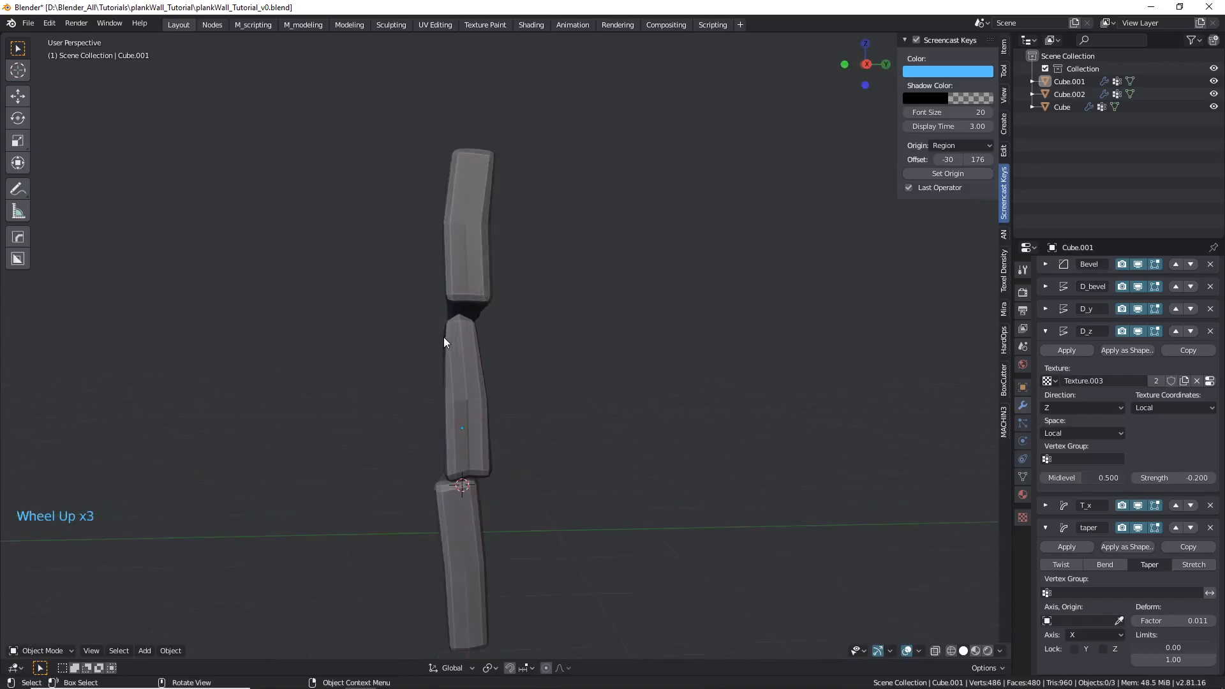
scroll(446, 412, "down", 2)
middle_click_drag(447, 413, 503, 421)
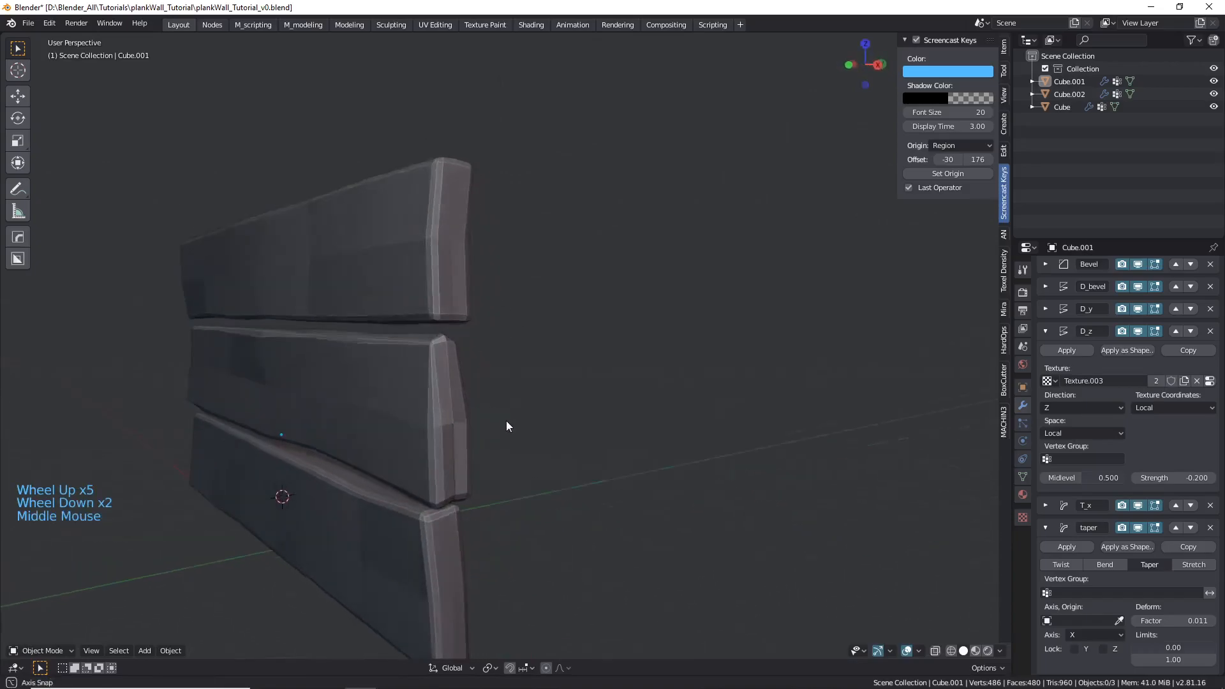
scroll(411, 421, "down", 3)
middle_click_drag(410, 422, 516, 366)
scroll(415, 386, "down", 3)
scroll(293, 388, "up", 6)
scroll(308, 361, "down", 4)
scroll(424, 388, "down", 1)
scroll(432, 359, "down", 1, "shift")
left_click(632, 350)
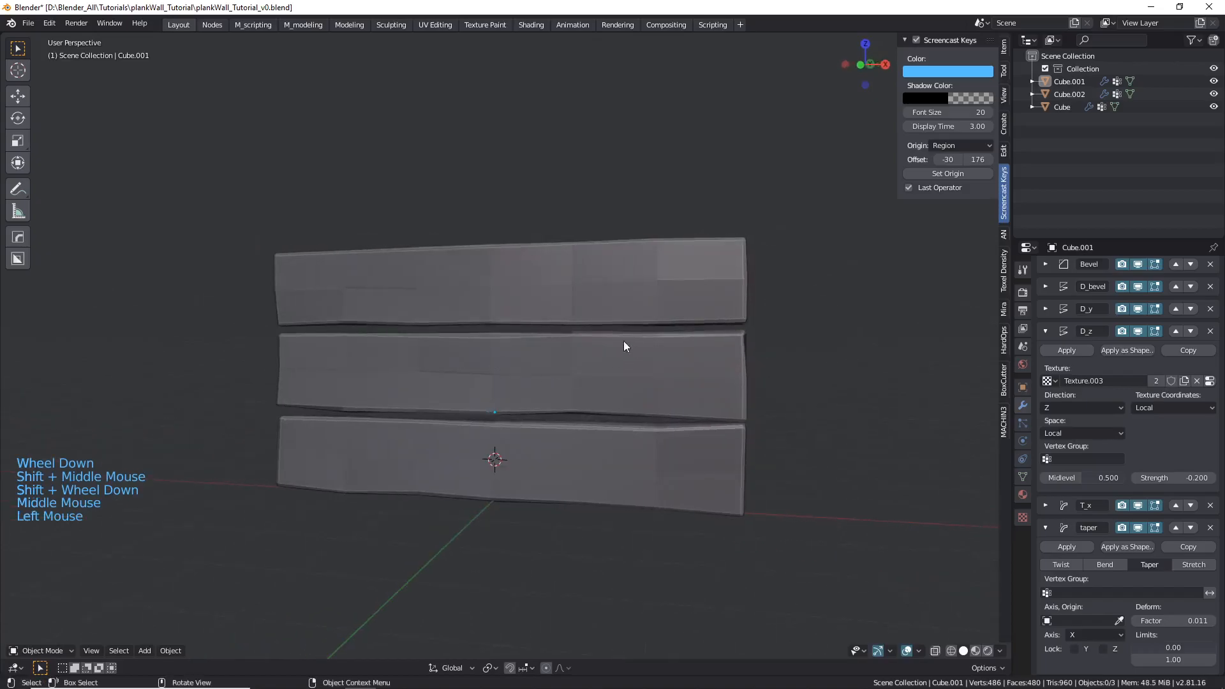
scroll(532, 407, "down", 2)
middle_click_drag(531, 410, 531, 446)
- In front view, add a mesh cylinder at the 3D cursor for a wall post
key("KP_1")
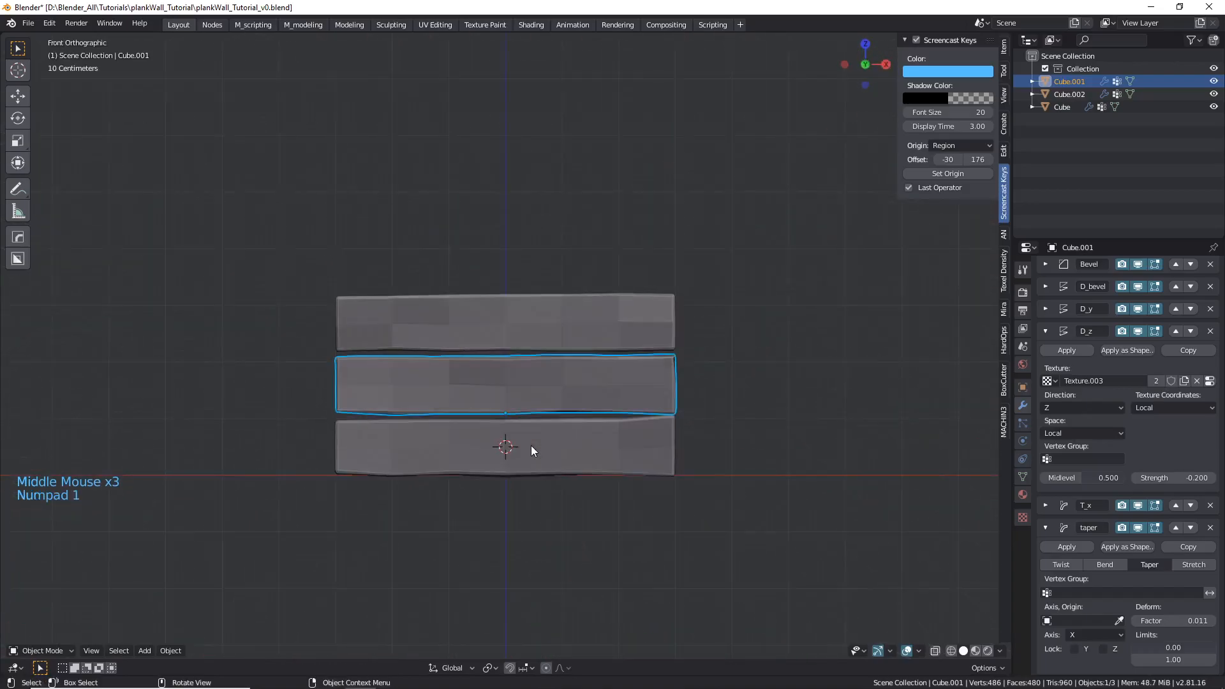
scroll(368, 484, "up", 4)
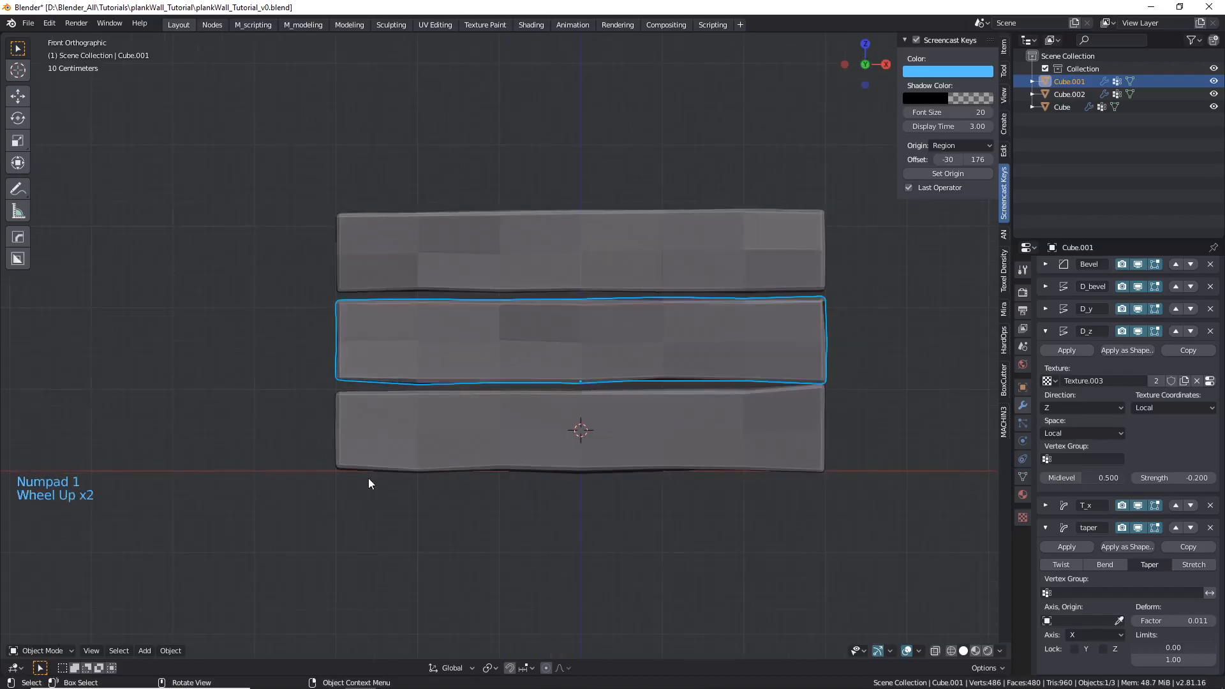
scroll(369, 484, "down", 4)
middle_click_drag(429, 465, 415, 455, "shift")
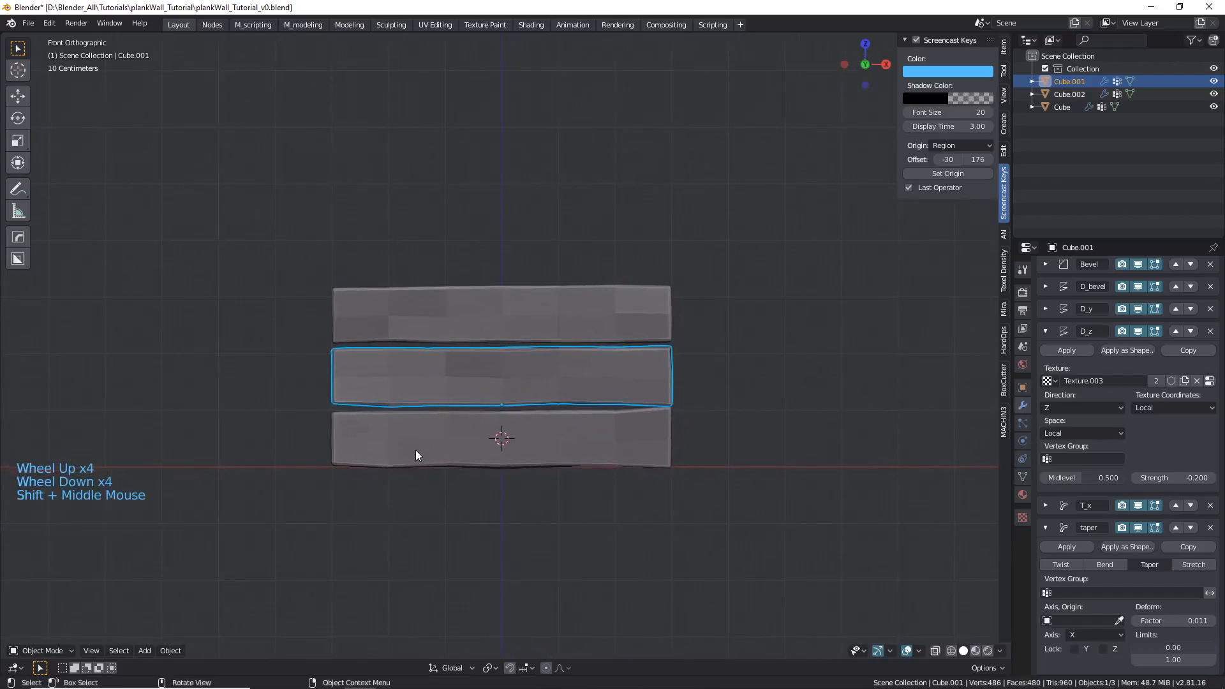
key("shift+a")
mouse_move(416, 451)
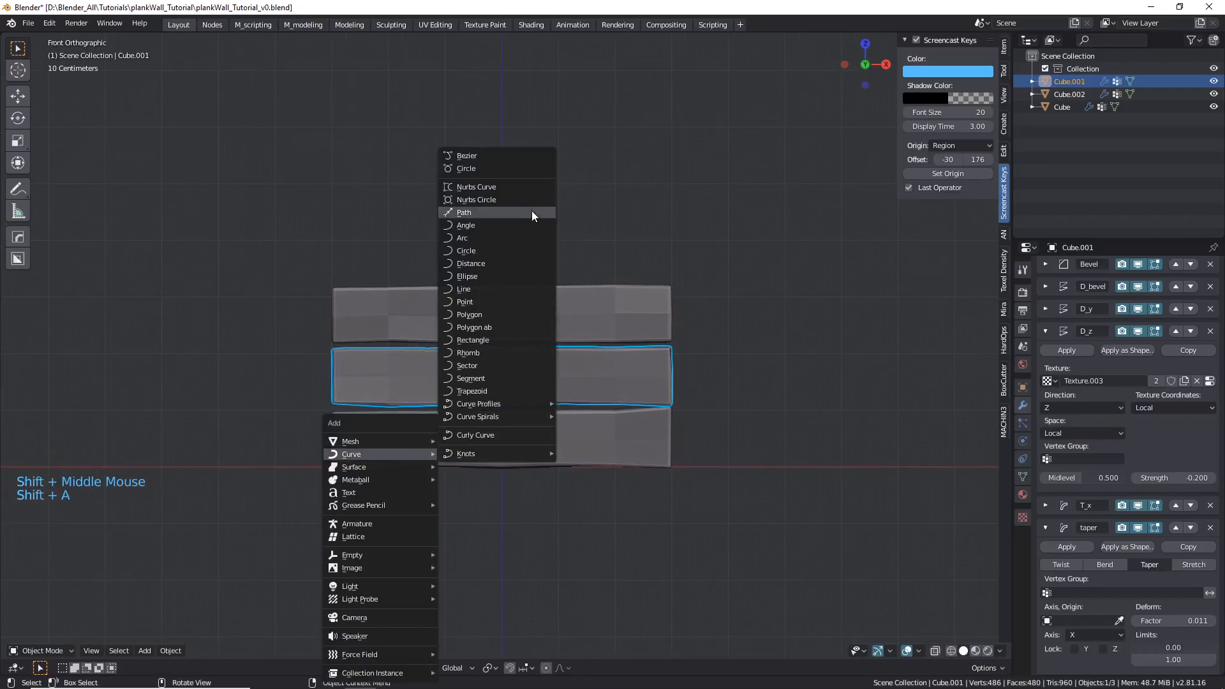
mouse_move(366, 440)
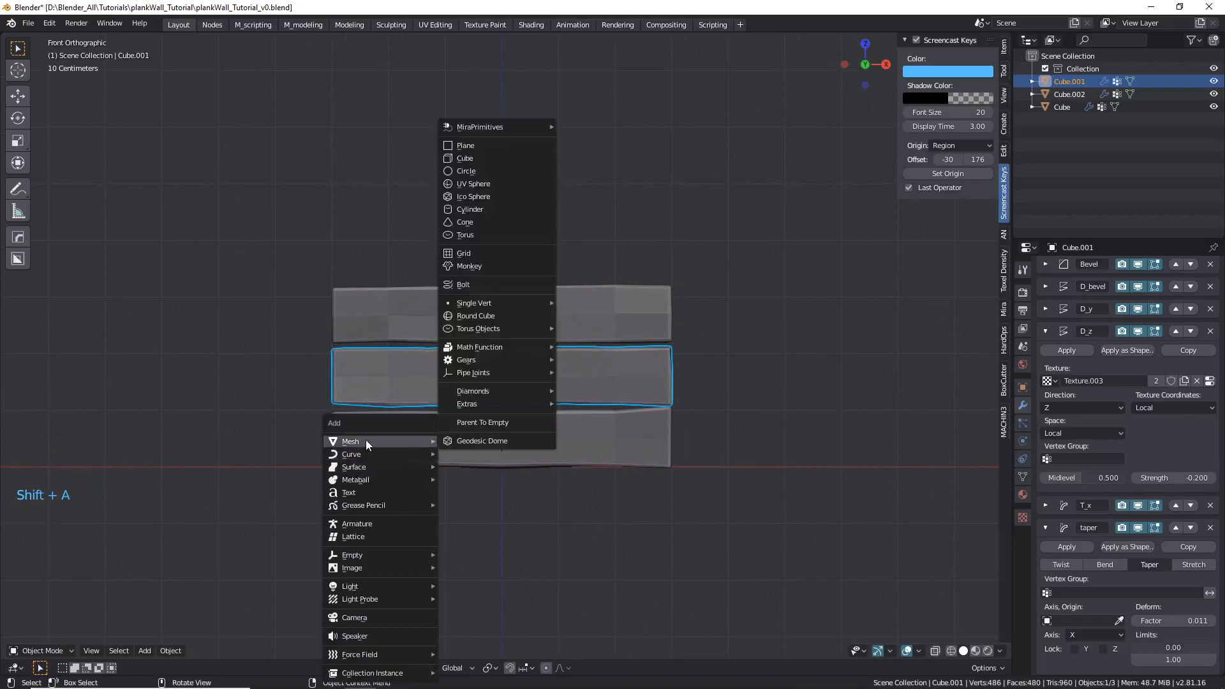
left_click(493, 209)
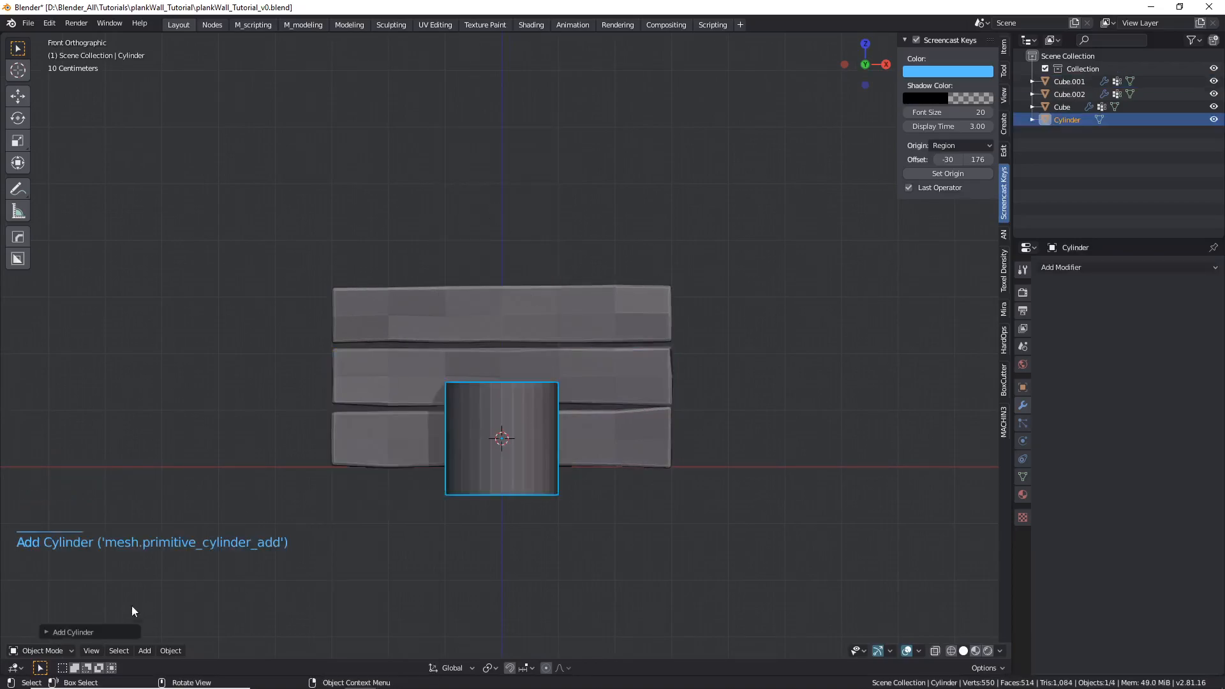
- Give the new cylinder 12 vertices and set its cap fill type to Nothing
left_click(94, 631)
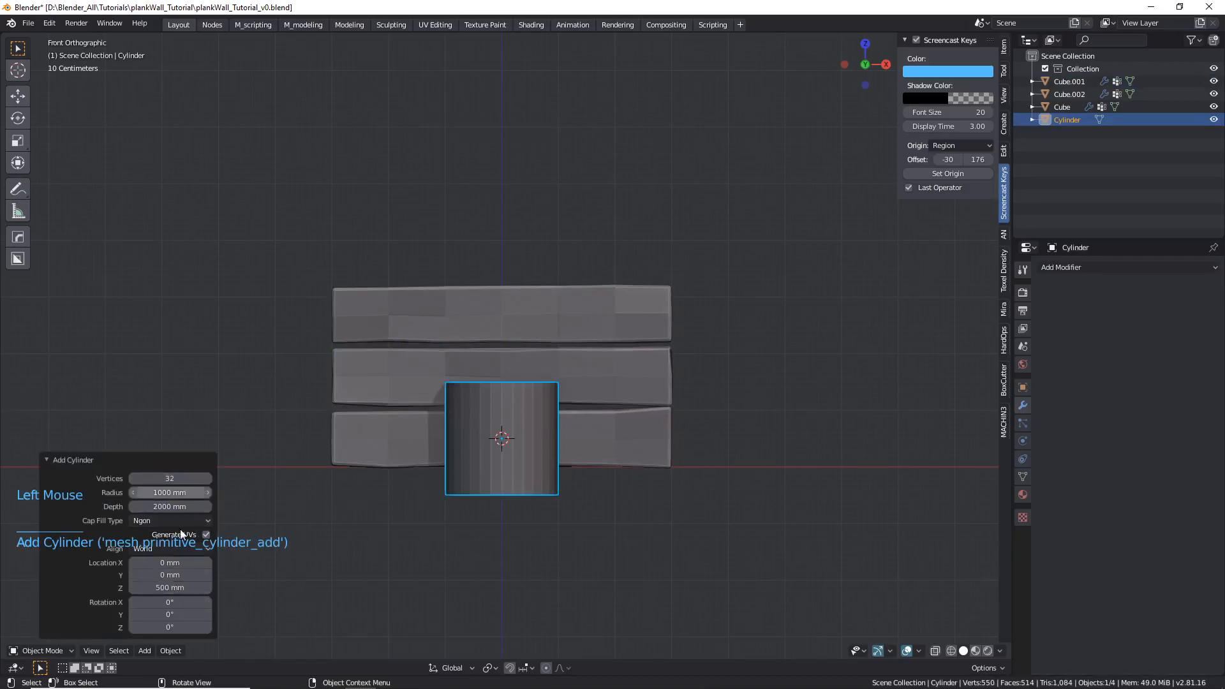
left_click(159, 522)
left_click(157, 539)
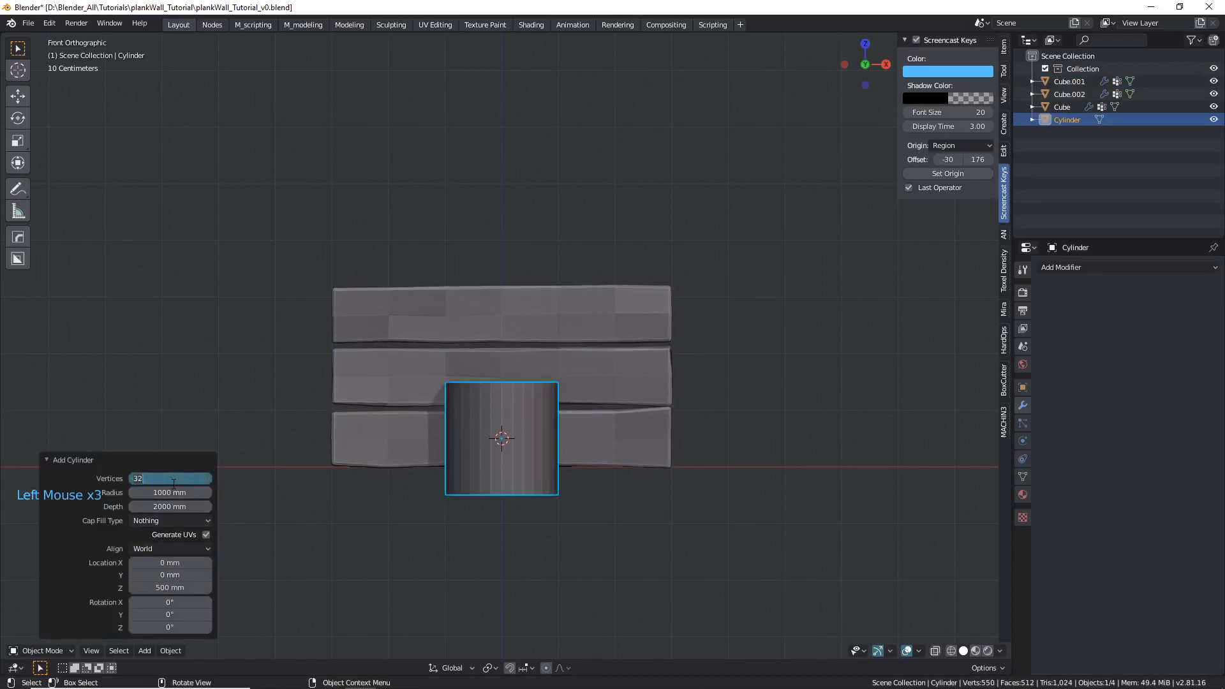
key("Return")
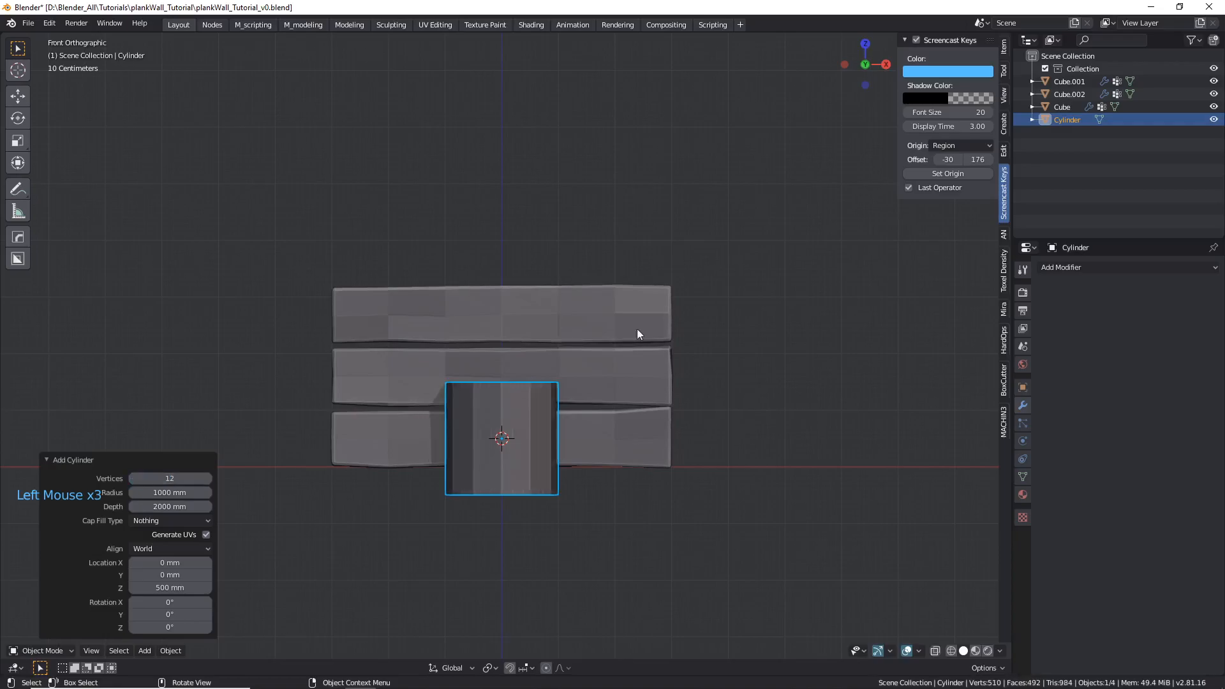
- Move the cylinder up 500 mm along the Z axis so its base sits on the ground line
scroll(476, 440, "down", 2)
middle_click_drag(476, 441, 504, 419)
scroll(519, 431, "up", 2)
key("KP_1")
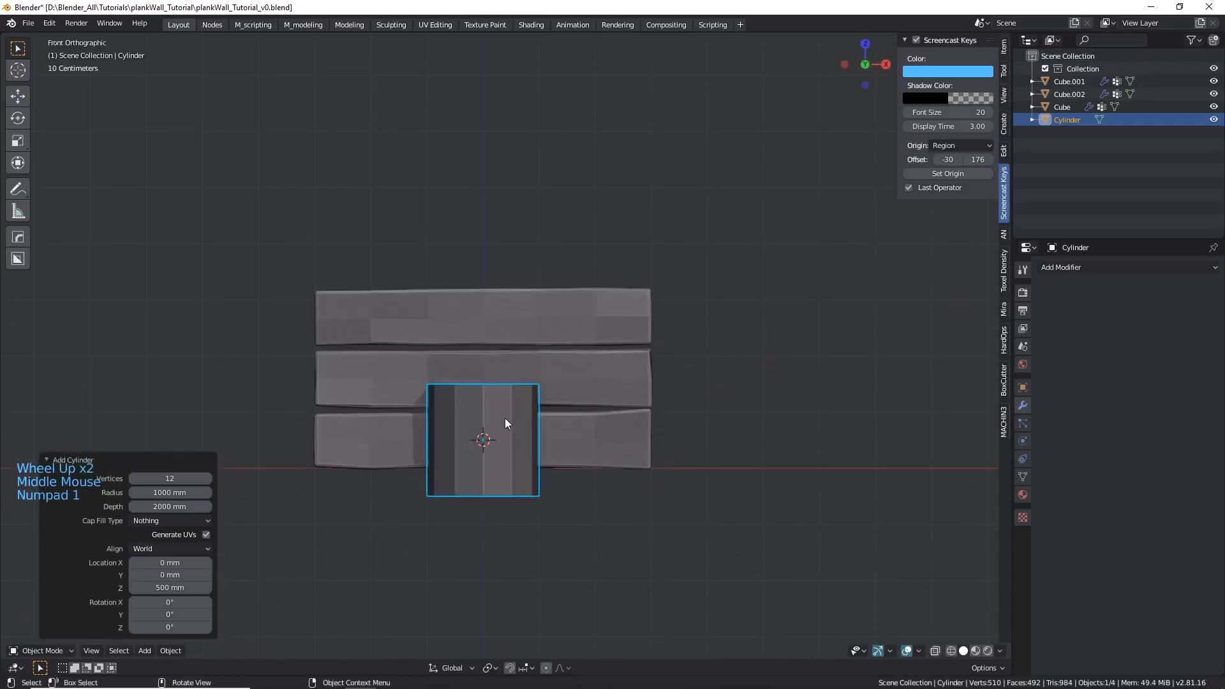
key("g")
key("z")
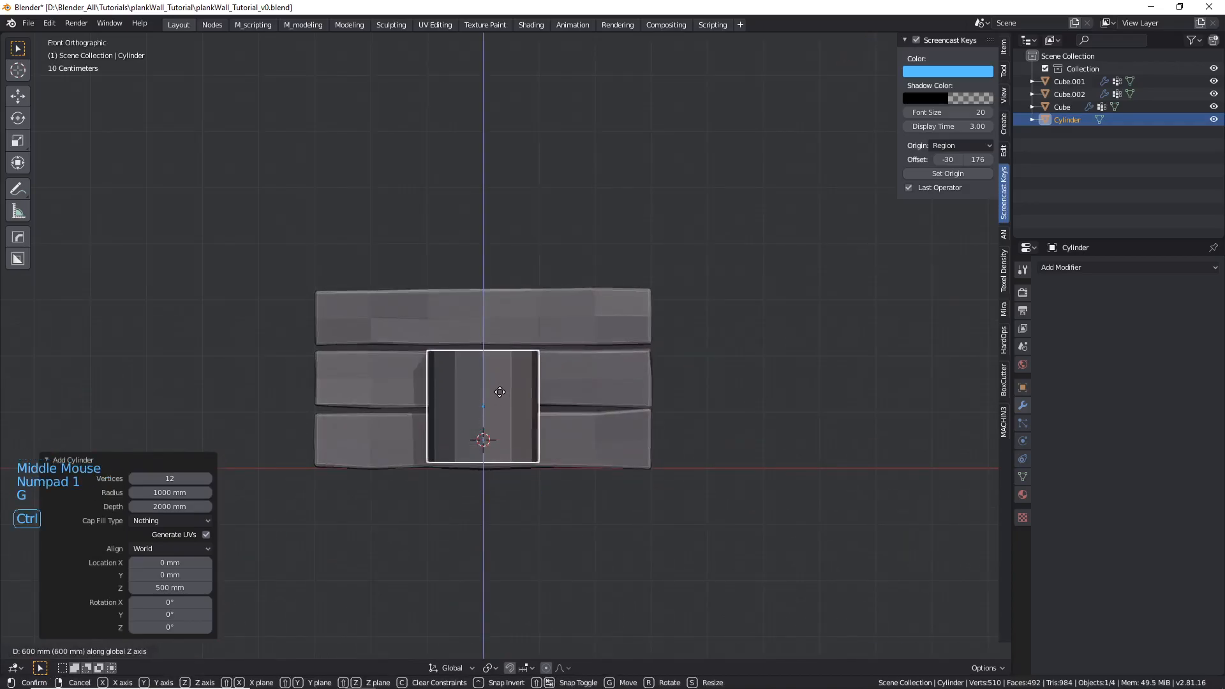
left_click(484, 447)
- Set the cylinder's origin to the 3D cursor's current position
scroll(480, 458, "up", 4)
right_click(480, 462)
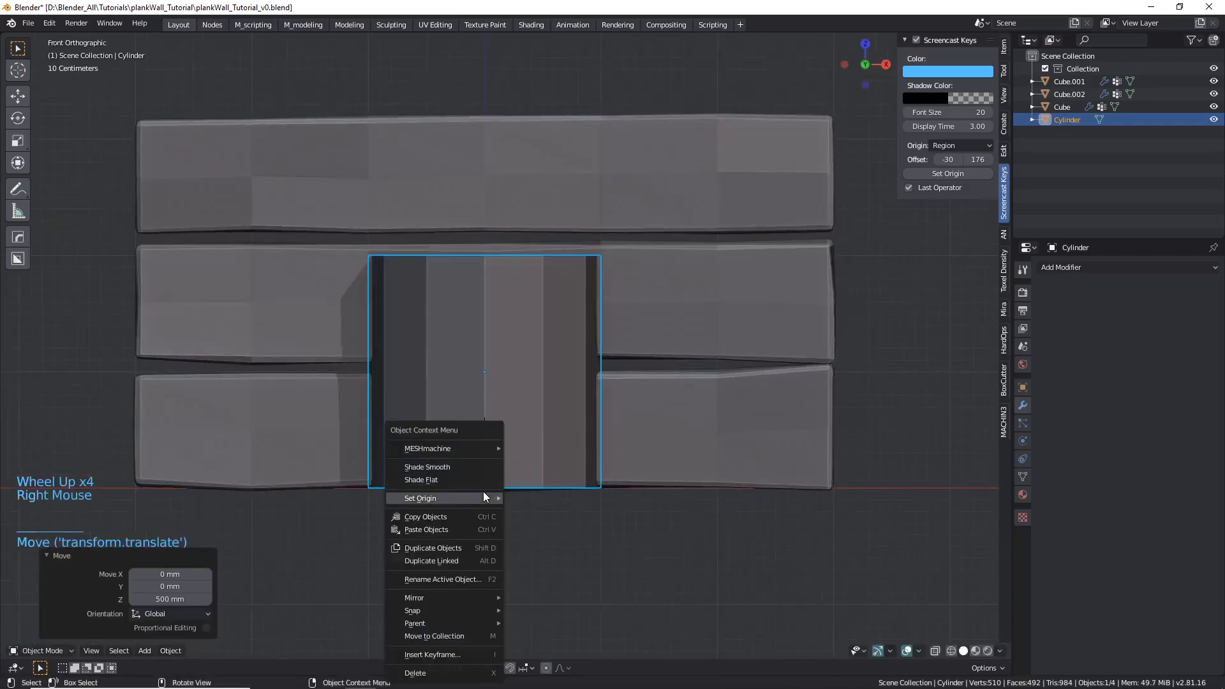
mouse_move(485, 498)
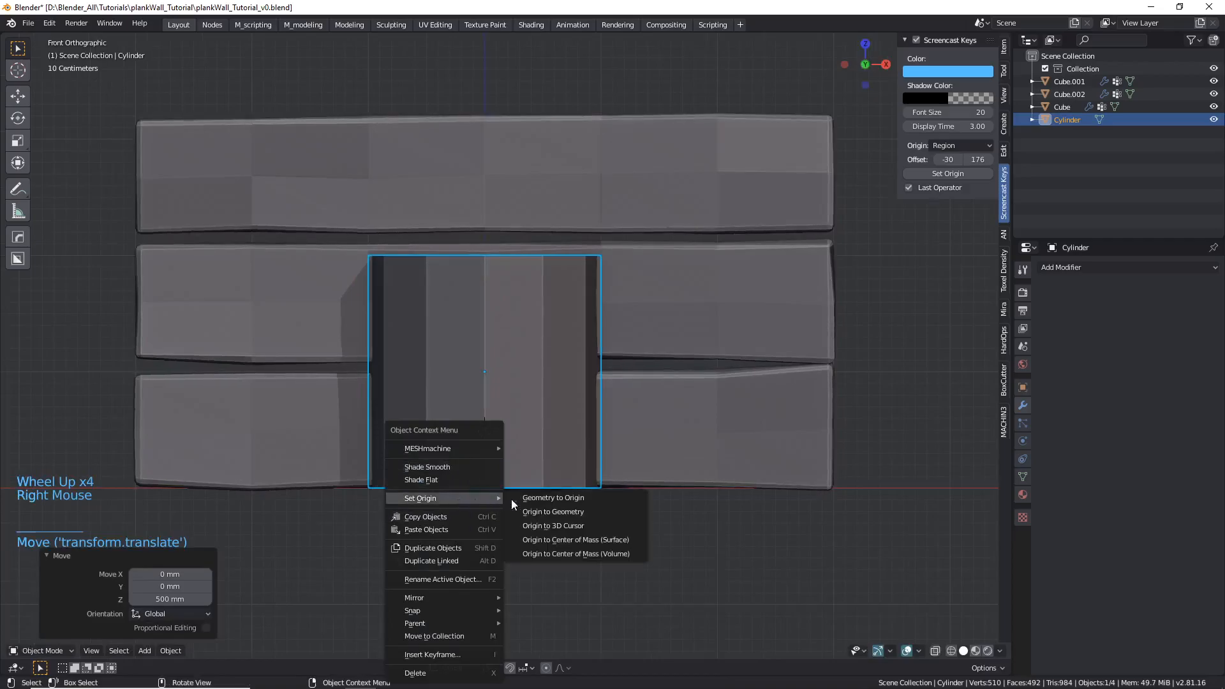
left_click(570, 525)
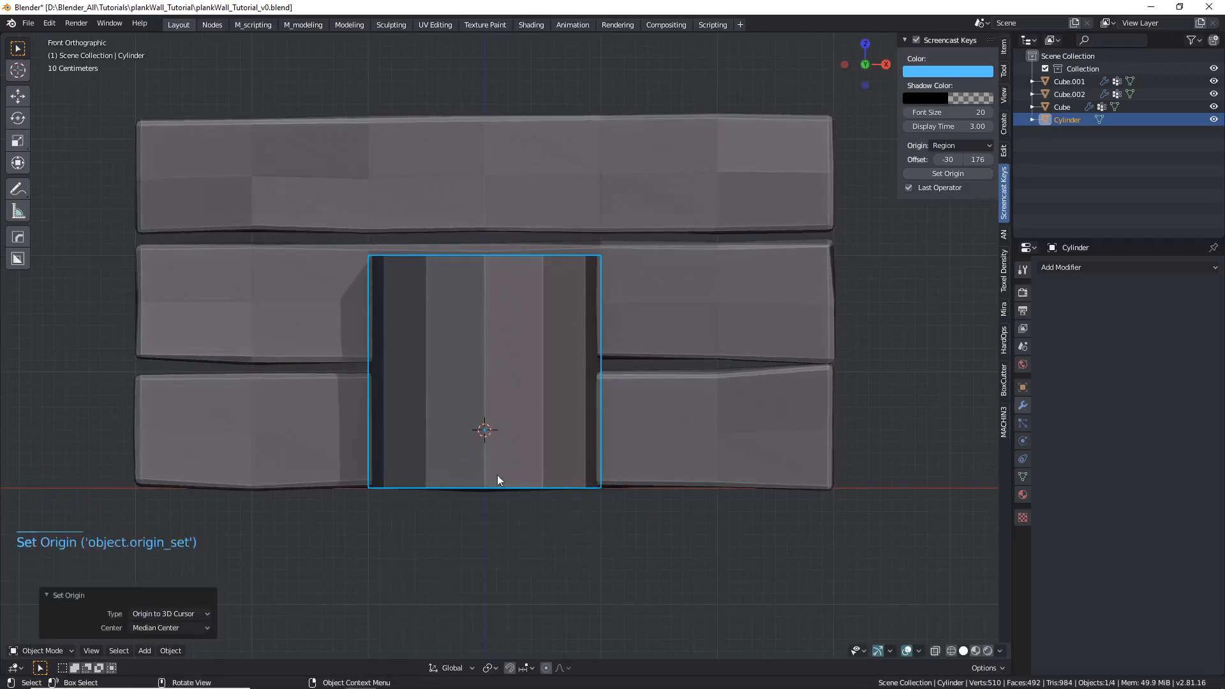
- Select the cylinder's bottom edge loop in Edit Mode and snap the 3D cursor to it
scroll(483, 489, "up", 3)
key("Tab")
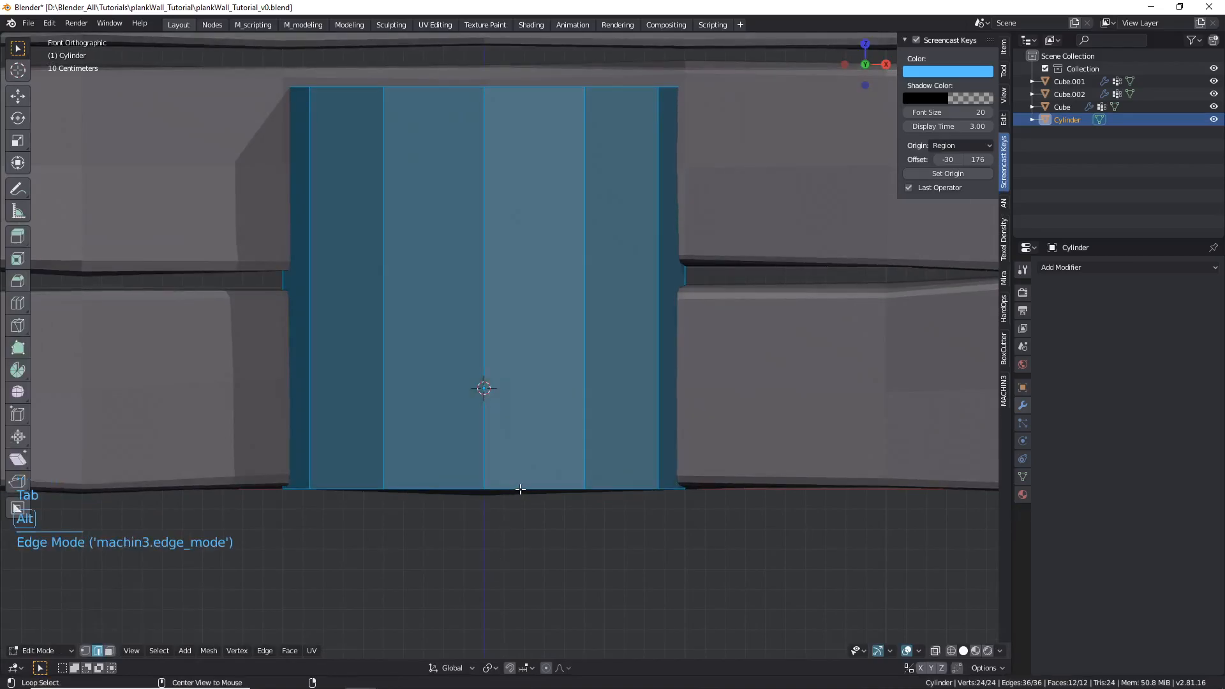
left_click(520, 489, "alt")
key("shift+s")
left_click(472, 445)
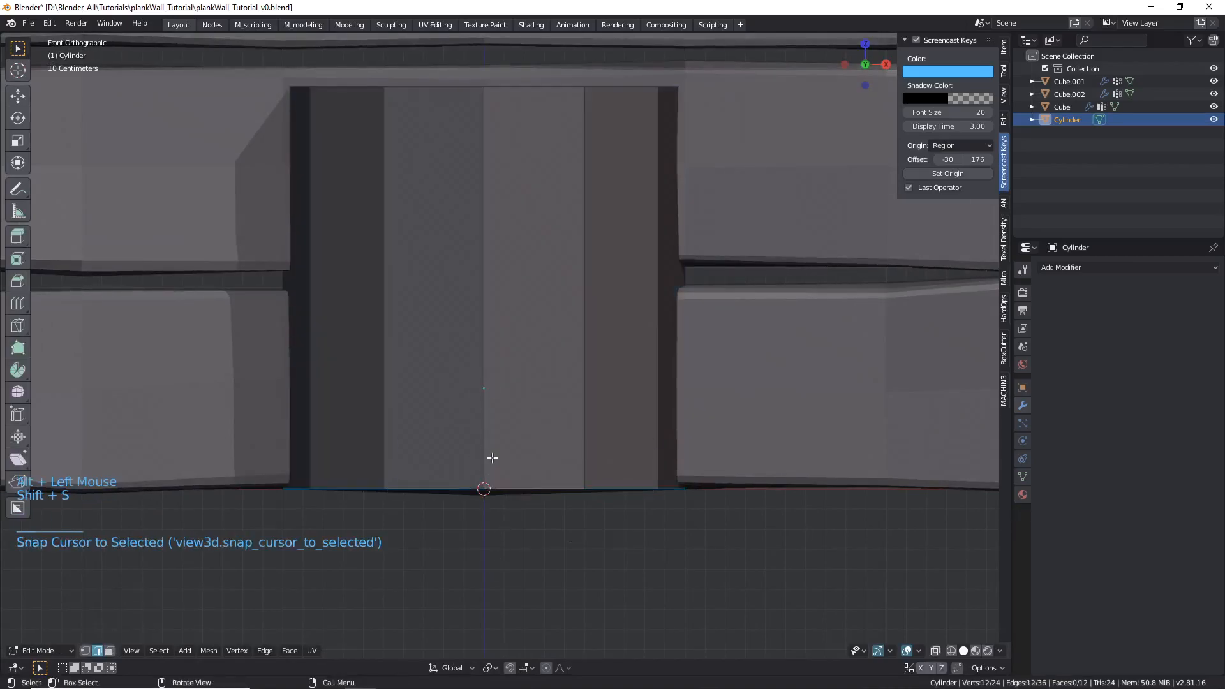
- Return to Object Mode and set the cylinder's origin to the 3D cursor at its base
key("Tab")
scroll(515, 455, "down", 2)
right_click(515, 455)
mouse_move(520, 455)
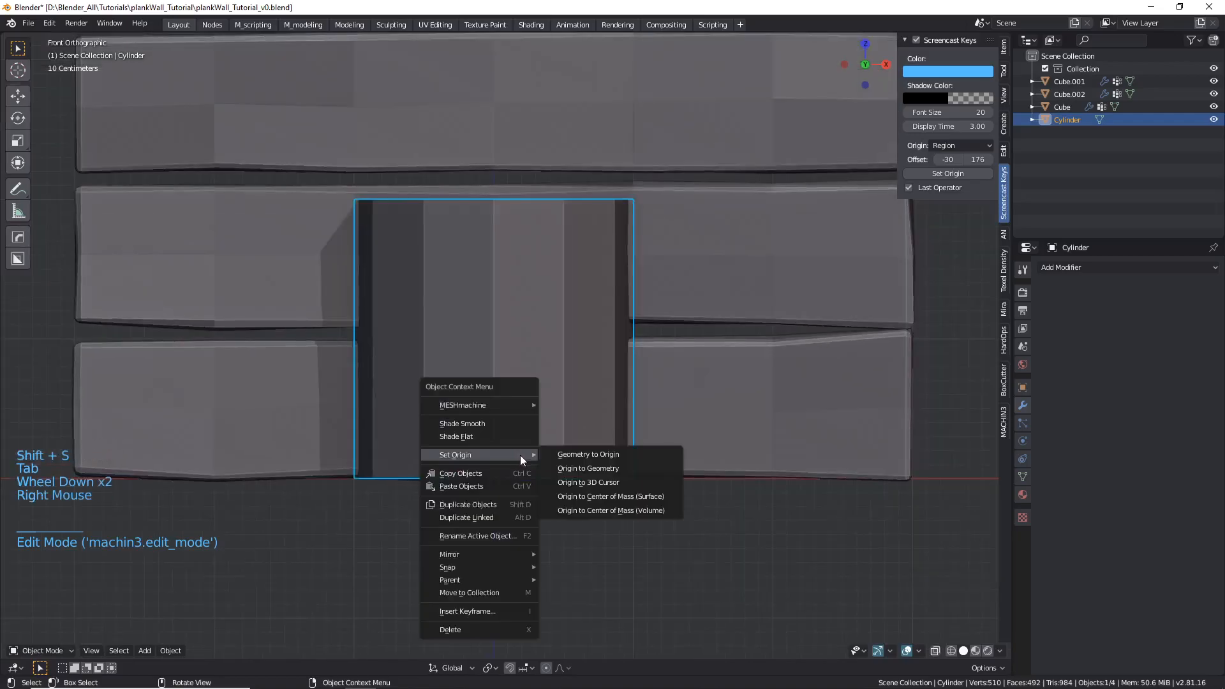
left_click(599, 482)
- Scale the cylinder down uniformly to about 0.229
scroll(500, 427, "down", 4)
middle_click_drag(500, 426, 674, 444)
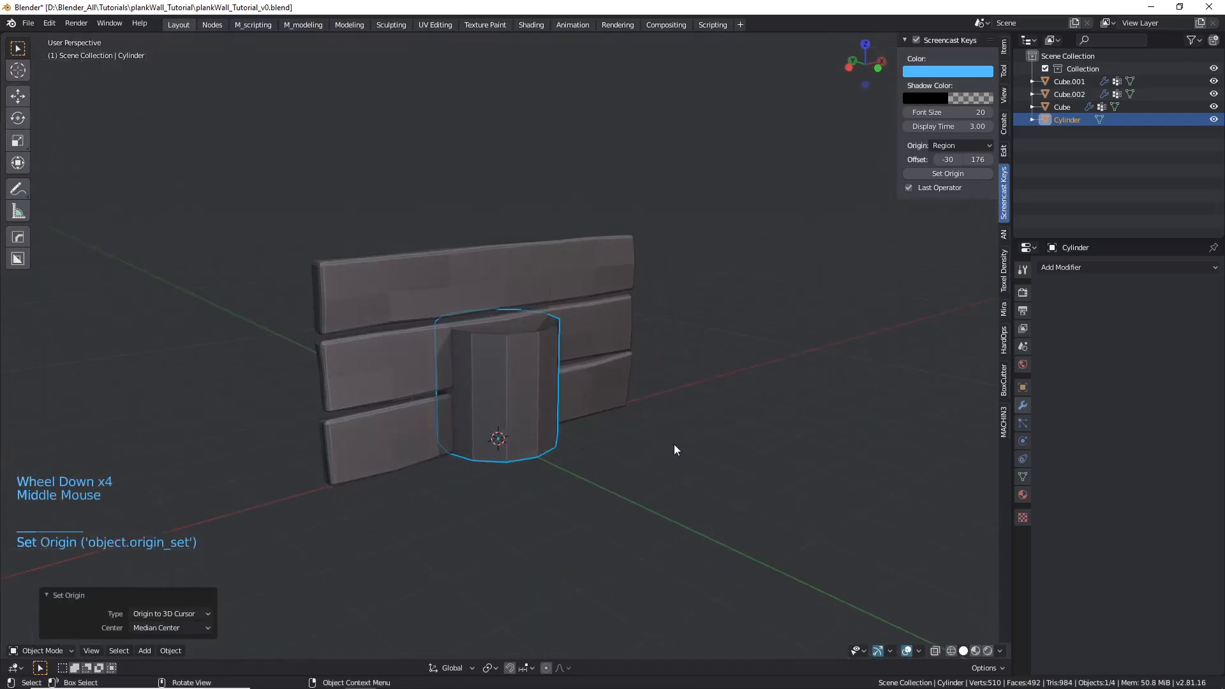
scroll(611, 442, "down", 1)
middle_click(611, 442)
key("s")
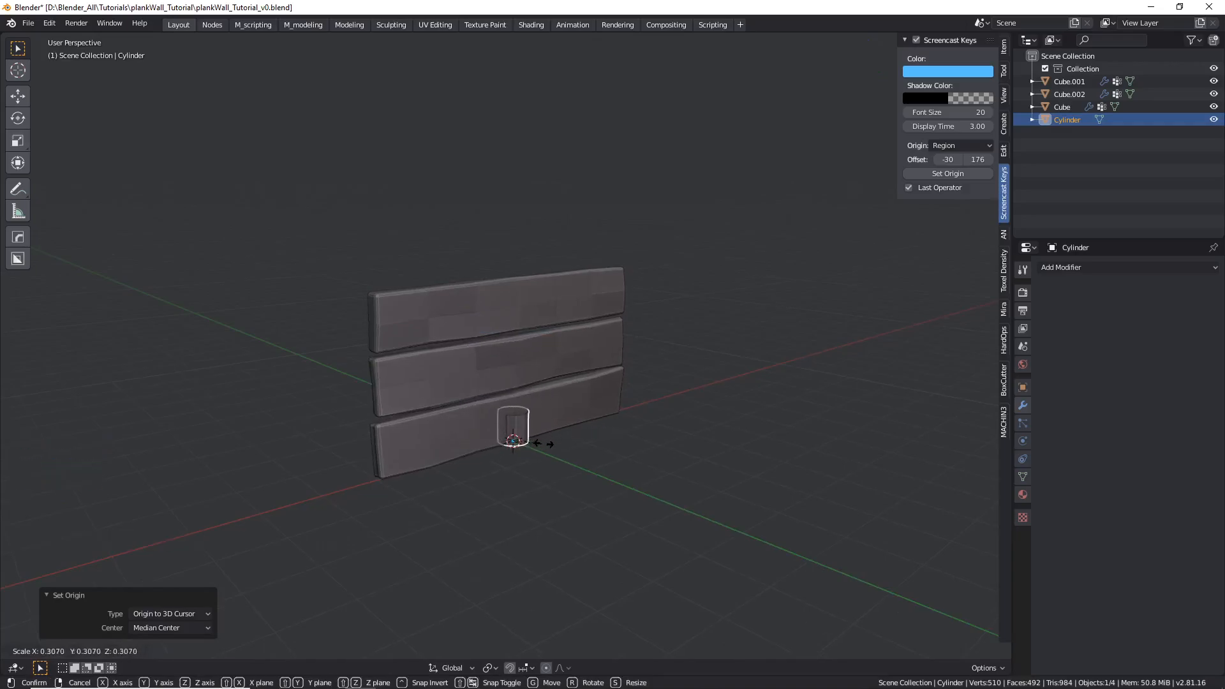
left_click(536, 440)
- Stretch the small cylinder along the Z axis by about 7.307 to form a tall post
scroll(449, 424, "up", 6)
middle_click_drag(449, 423, 484, 390)
scroll(424, 402, "down", 6)
key("s")
key("z")
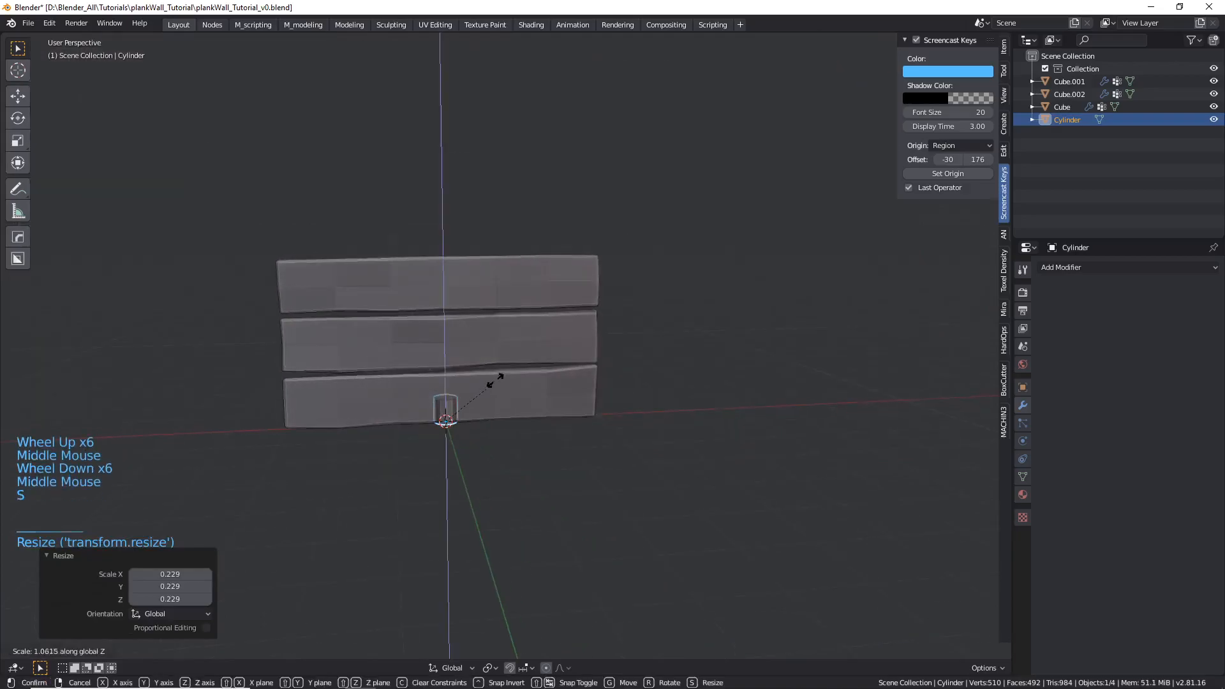
left_click(678, 82)
- Thicken the post by scaling it uniformly by about 1.492, and shorten it along Z by about 0.733
key("s")
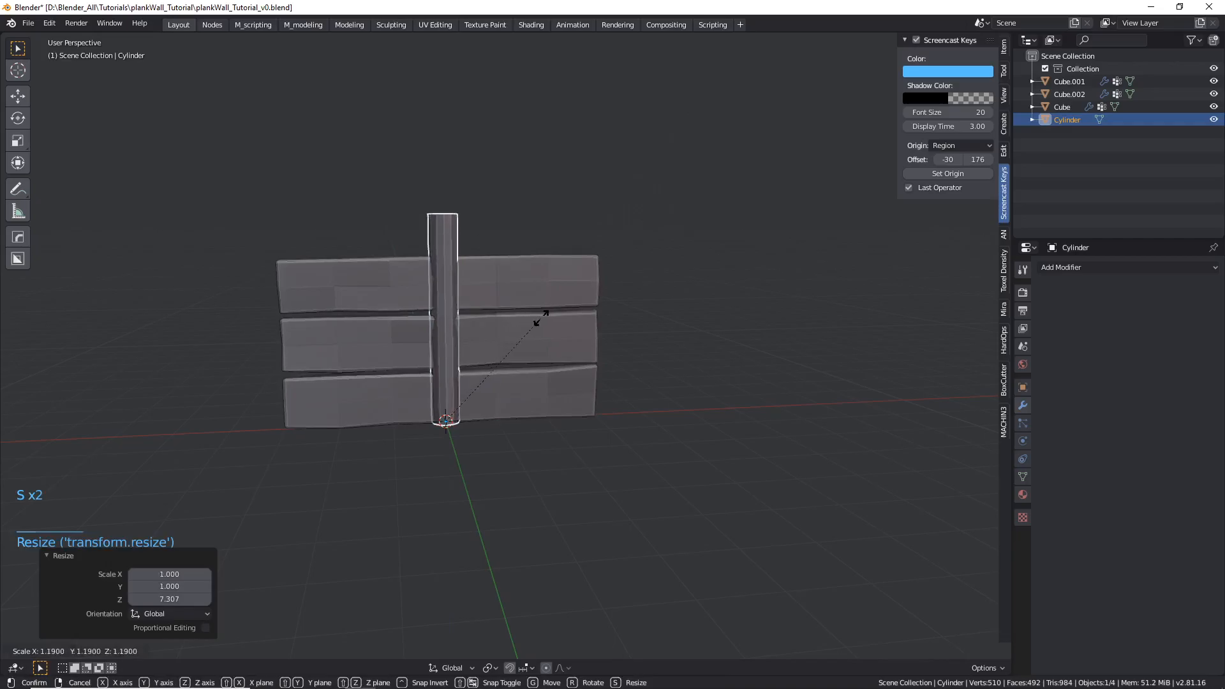
left_click(590, 319)
key("s")
middle_click(631, 268)
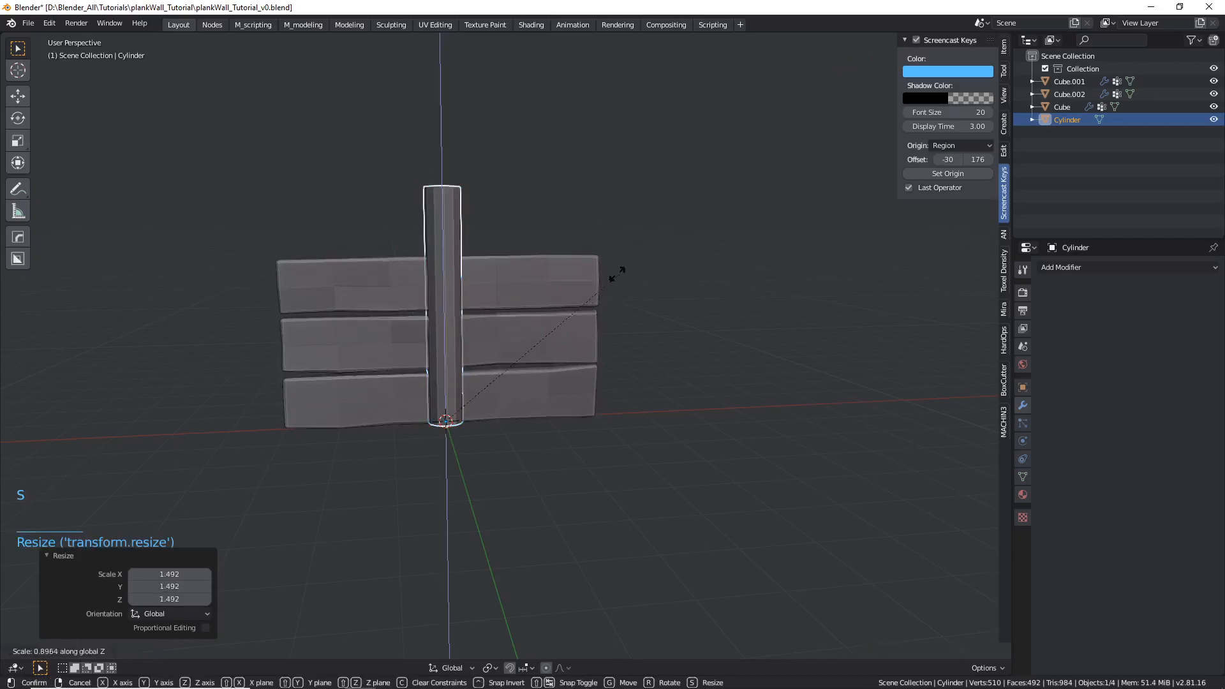
left_click(574, 293)
- From the top view, move the post about 534 mm along the Y axis so it stands behind the planks
middle_click_drag(580, 293, 633, 431)
scroll(505, 415, "down", 3)
scroll(529, 429, "up", 3)
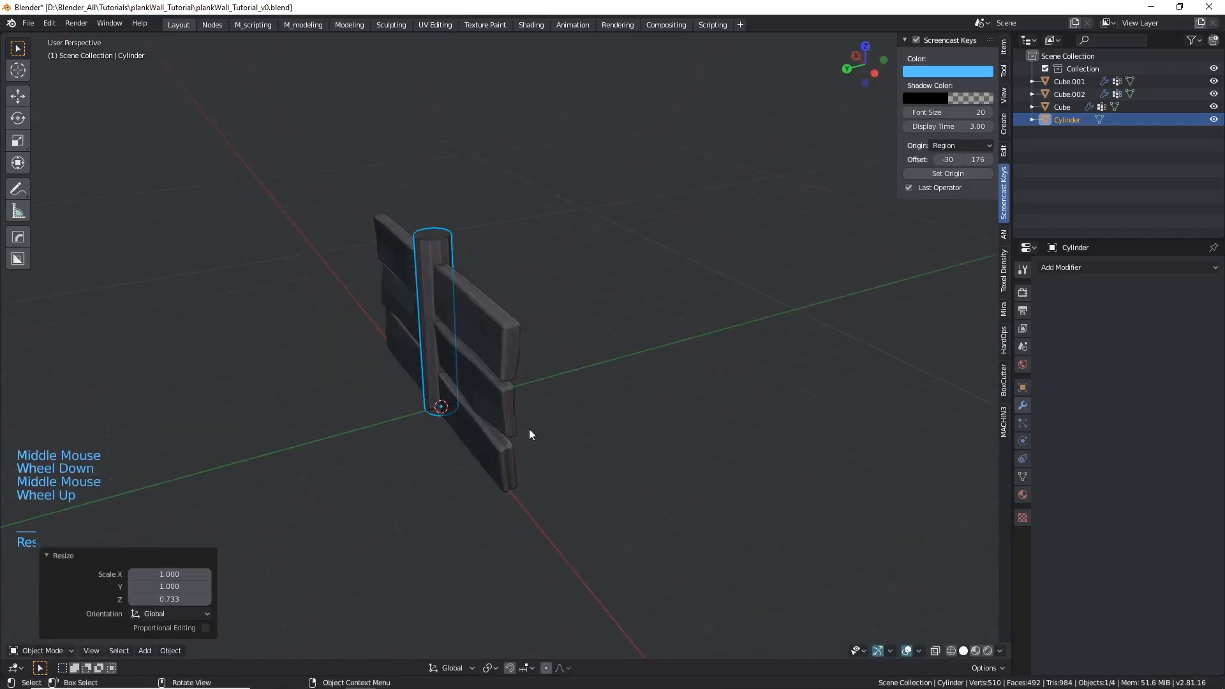
key("KP_7")
scroll(387, 325, "up", 2)
key("g")
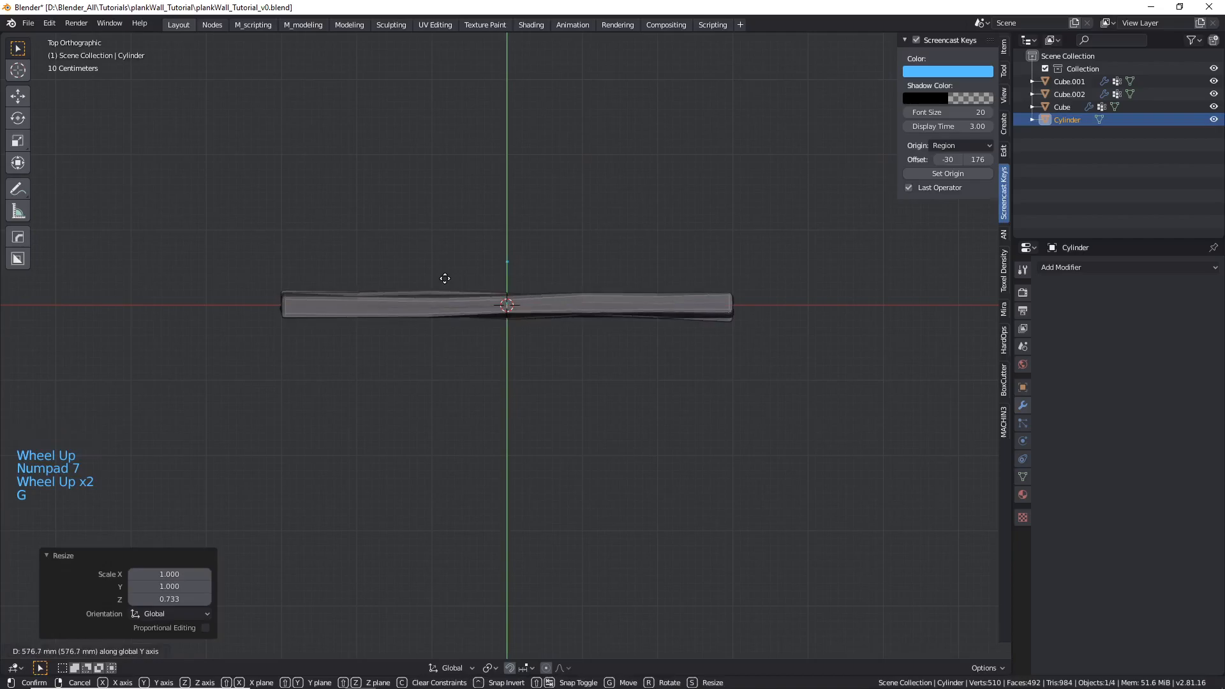
left_click(446, 281)
middle_click_drag(445, 281, 508, 205)
- In front view, move the post -2300 mm along the X axis, near one end of the planks
key("KP_1")
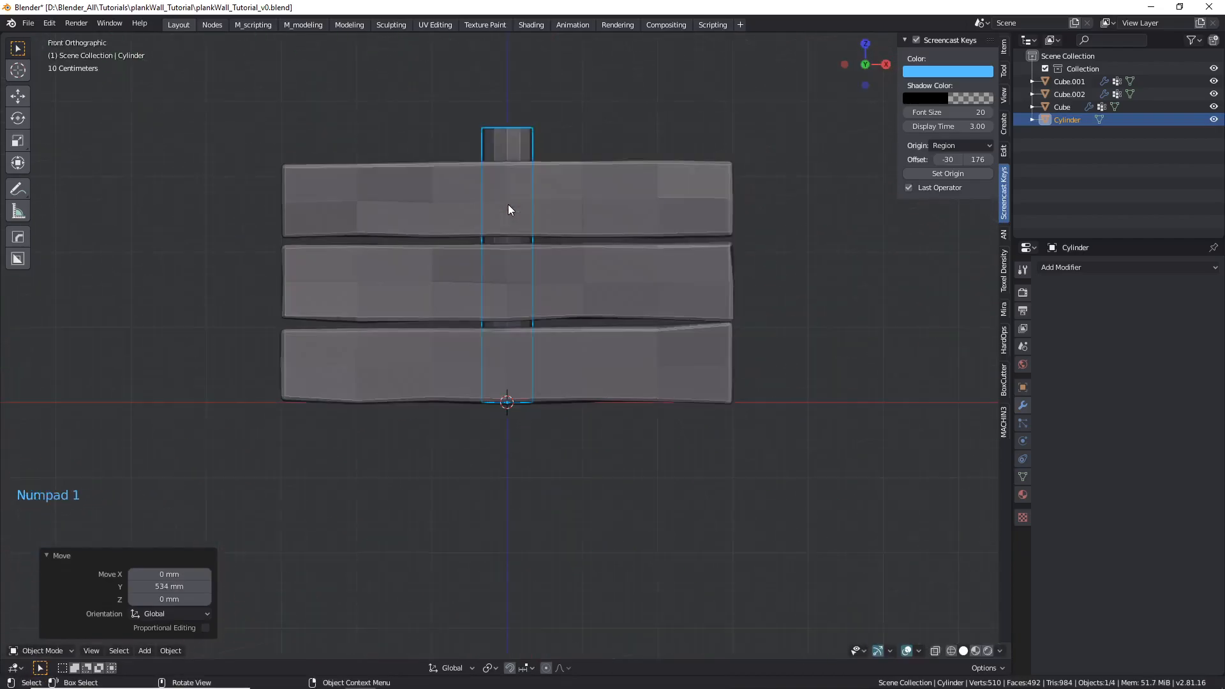
middle_click_drag(497, 273, 568, 320, "shift")
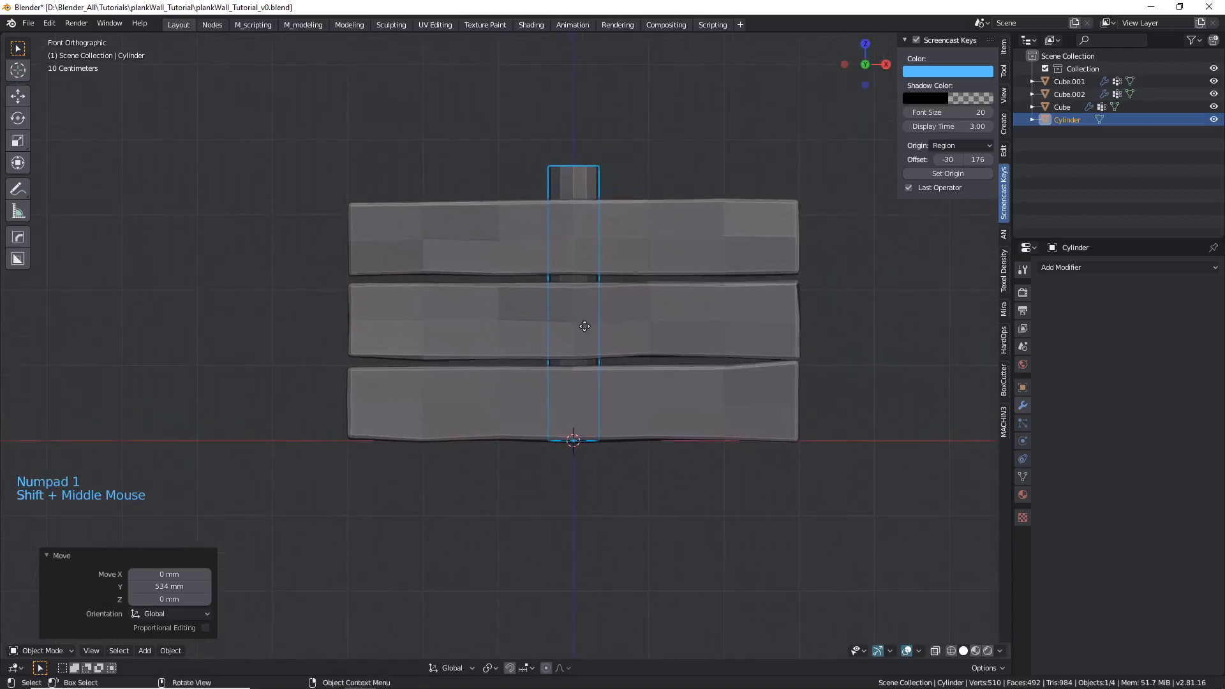
key("g")
key("ctrl")
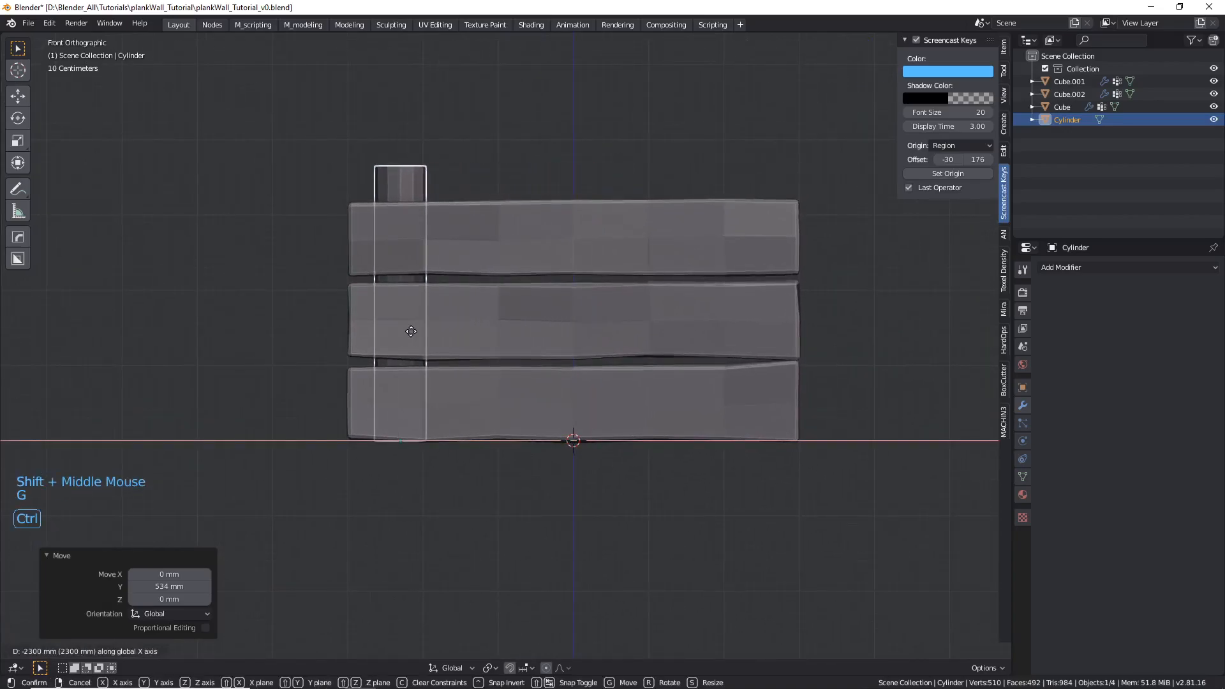
left_click(411, 332)
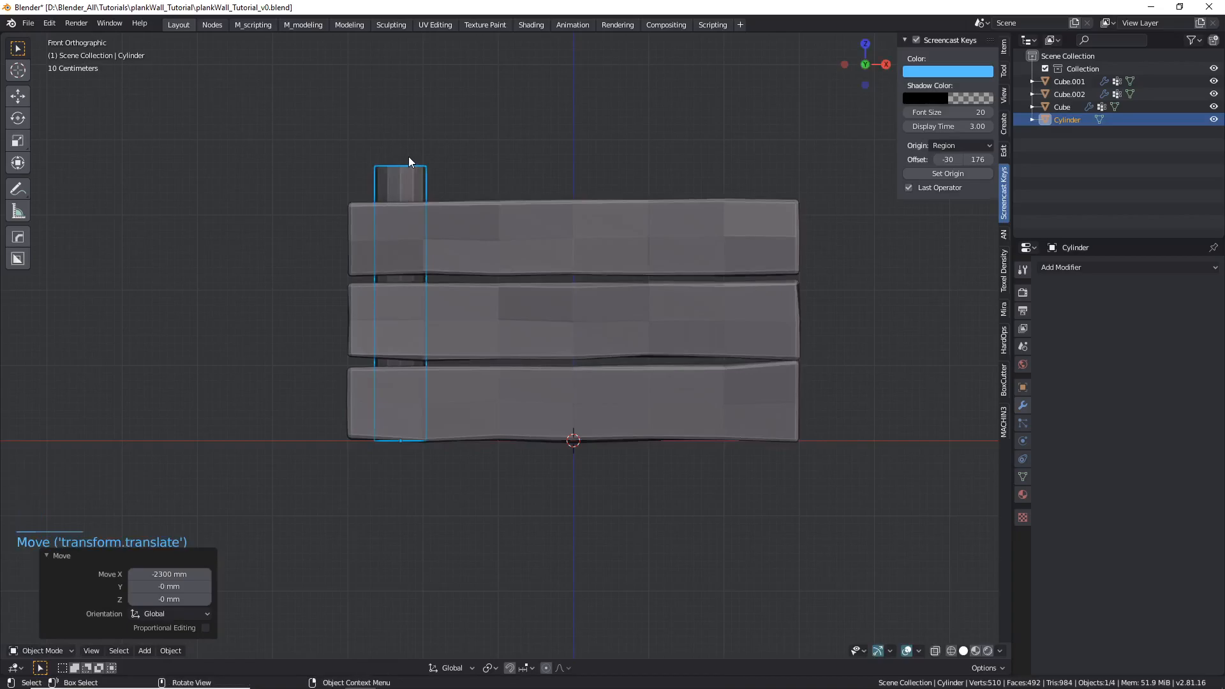
- Select the post's open top edge loop in Edit Mode and fill it with a face
middle_click_drag(408, 161, 469, 212)
scroll(342, 185, "up", 4)
key("Tab")
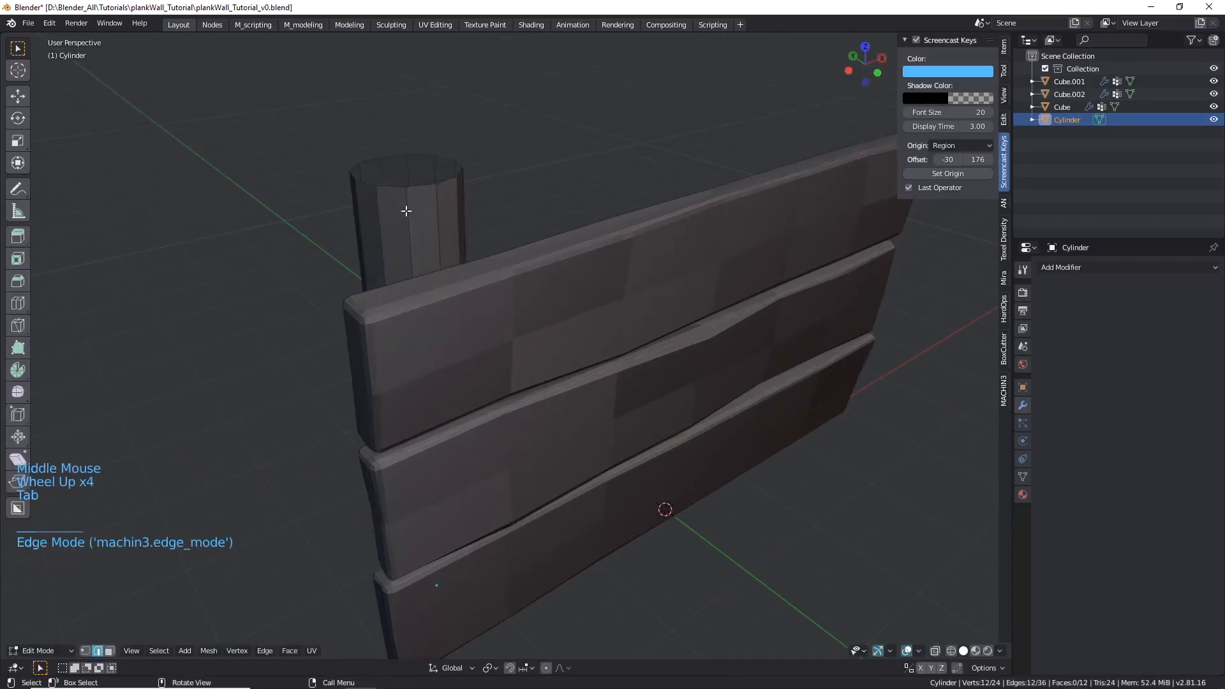
left_click(418, 184, "alt")
key("f")
scroll(419, 186, "up", 2)
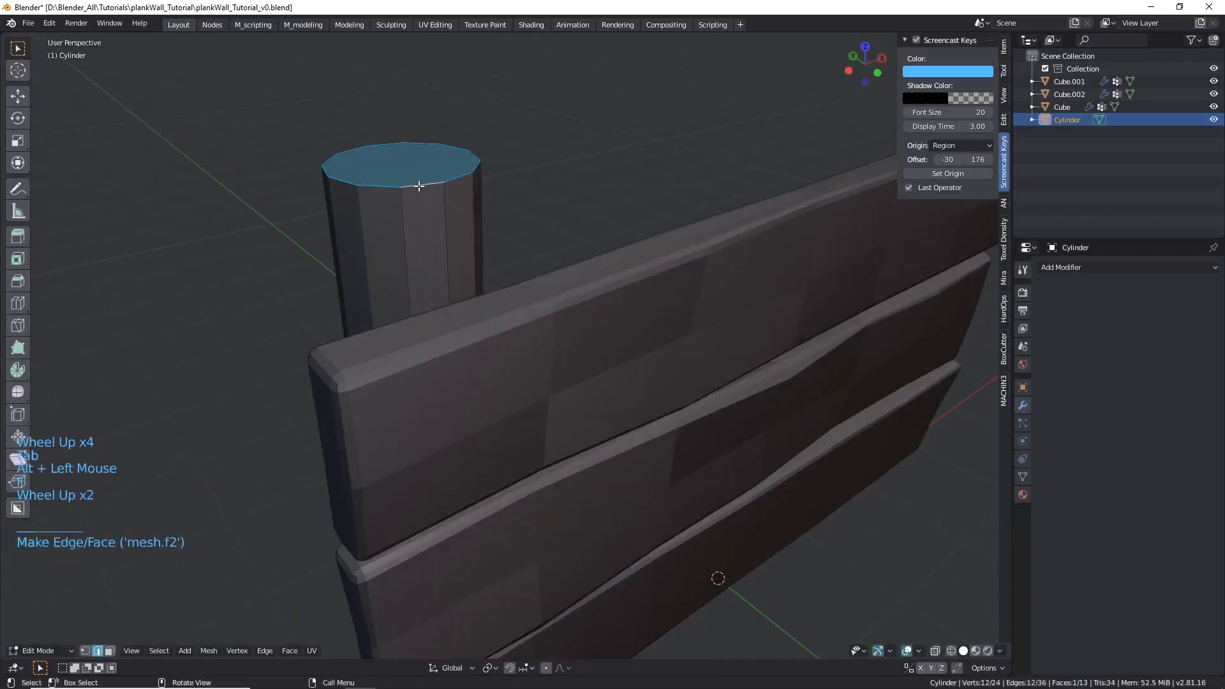
middle_click_drag(496, 240, 364, 189)
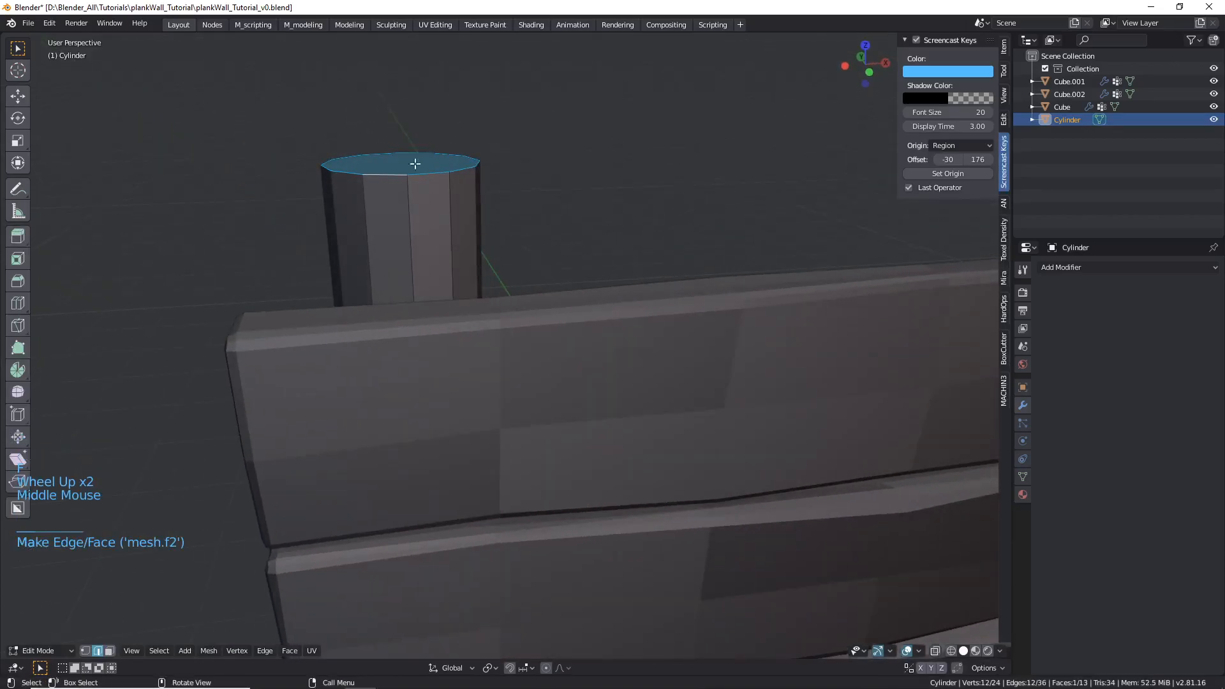
scroll(444, 199, "down", 1)
scroll(440, 197, "up", 1)
scroll(437, 194, "down", 2)
scroll(434, 194, "up", 2)
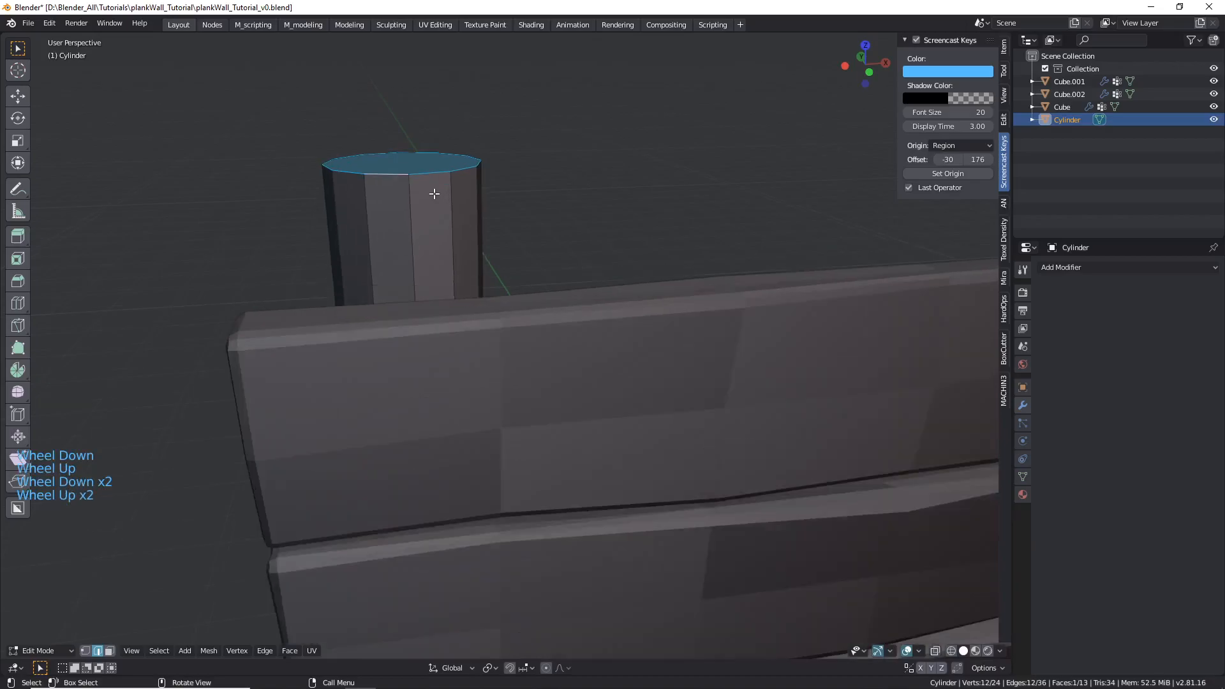
- Return to Object Mode and apply the post's scale
scroll(434, 193, "down", 3)
mouse_move(435, 194)
middle_mouse_down()
mouse_move(615, 187)
mouse_move(538, 208)
mouse_move(431, 159)
mouse_move(316, 155)
mouse_move(399, 131)
mouse_move(421, 178)
middle_mouse_up()
key("Tab")
scroll(431, 182, "down", 2)
key("ctrl+a")
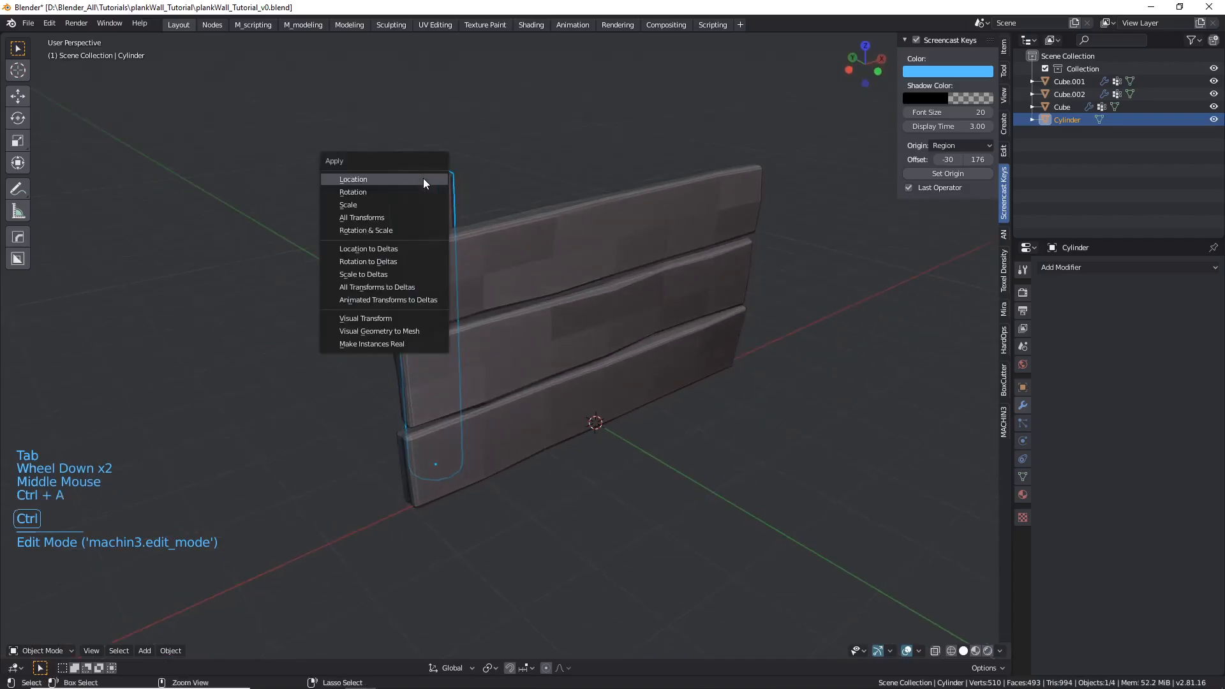
left_click(373, 203)
left_click(1050, 270)
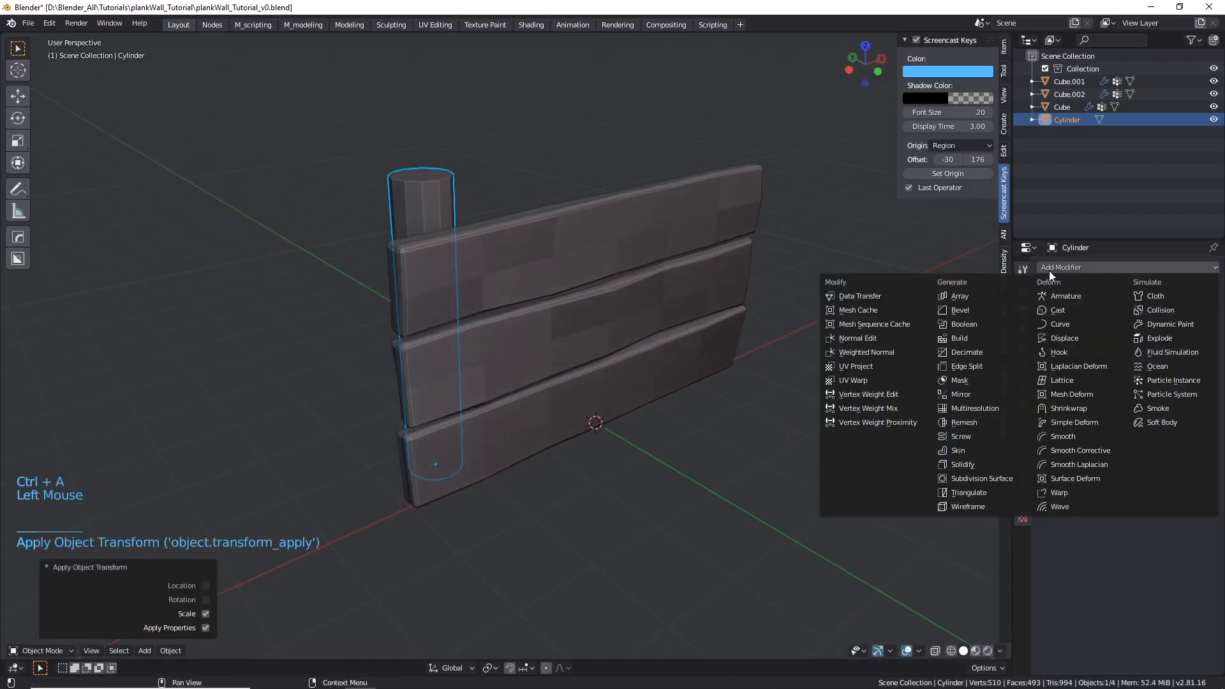
- Search the add-ons in Preferences for "copy" and examine the details of the Copy Attributes Menu add-on
left_click(535, 254, "shift")
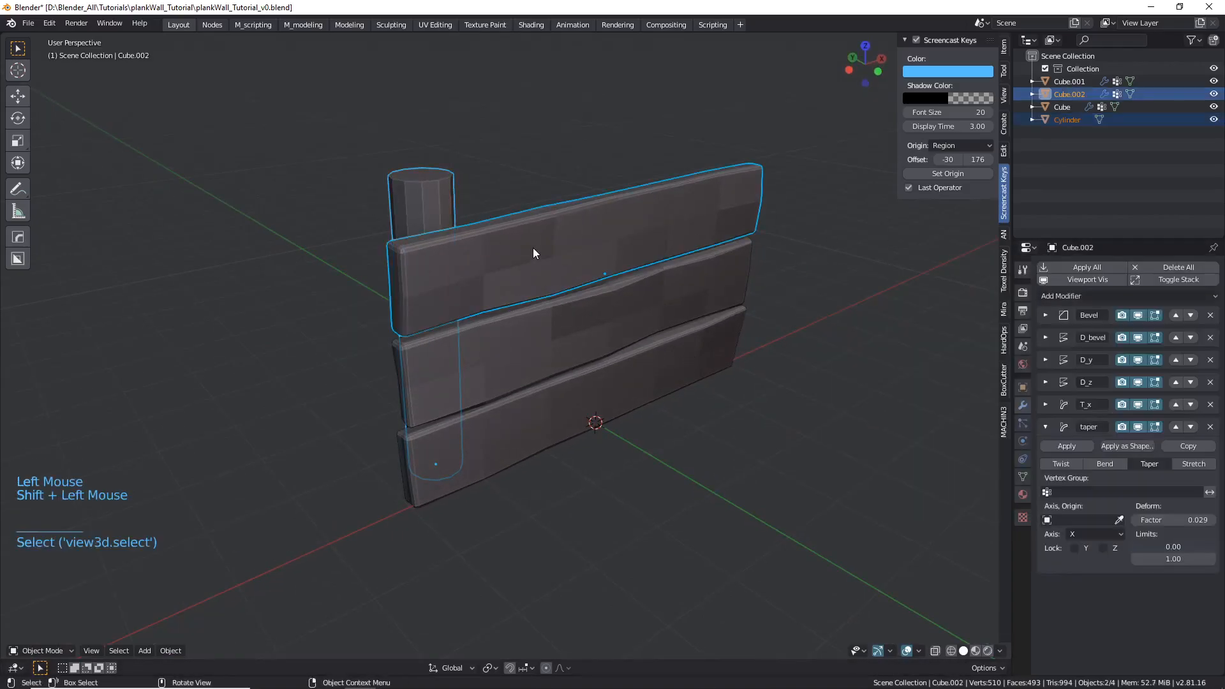
left_click(49, 23)
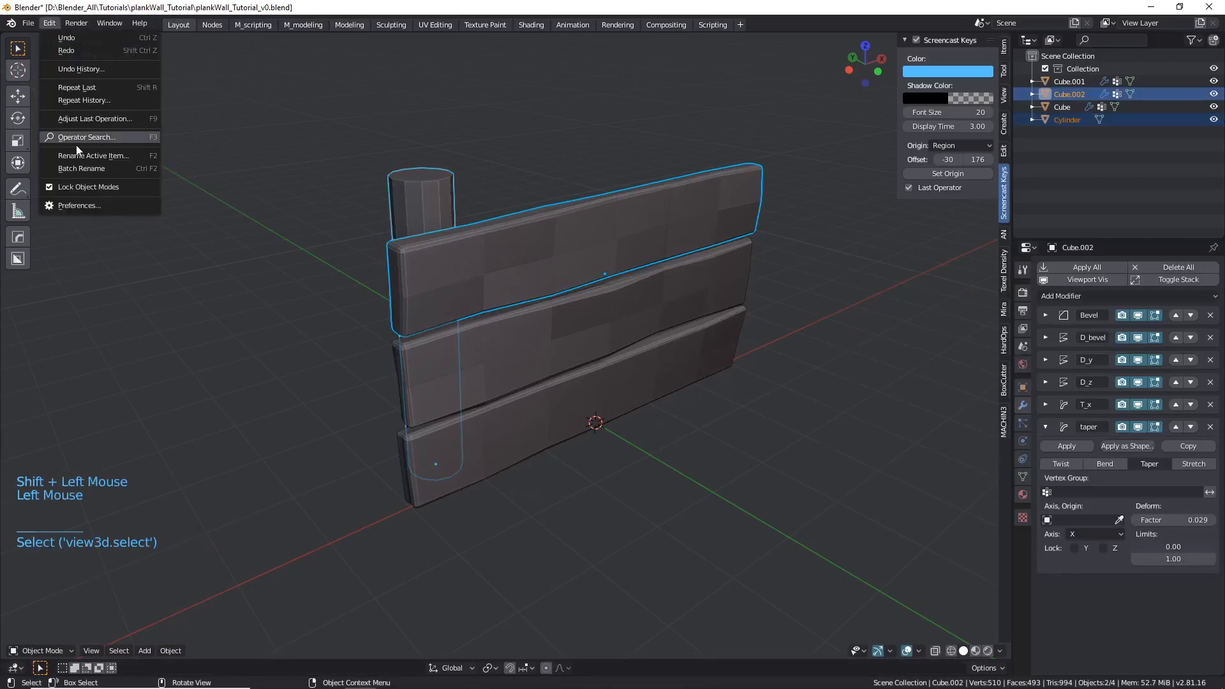
left_click(70, 205)
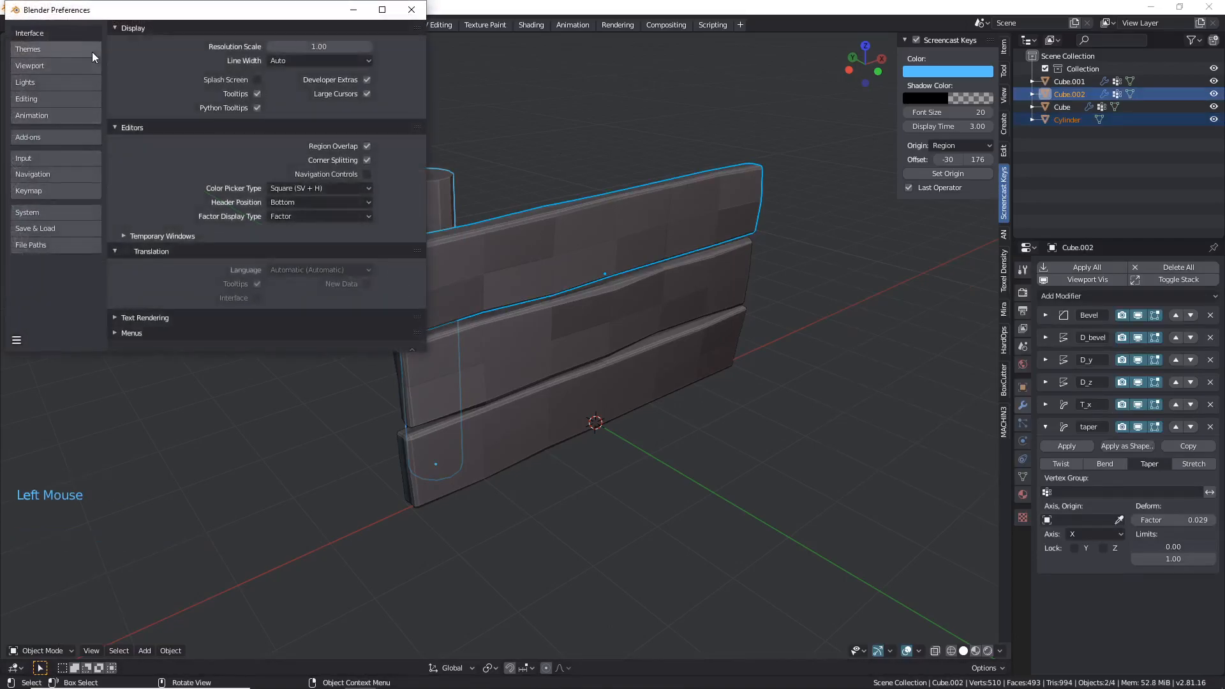
left_click(36, 136)
left_click(379, 47)
type("copy")
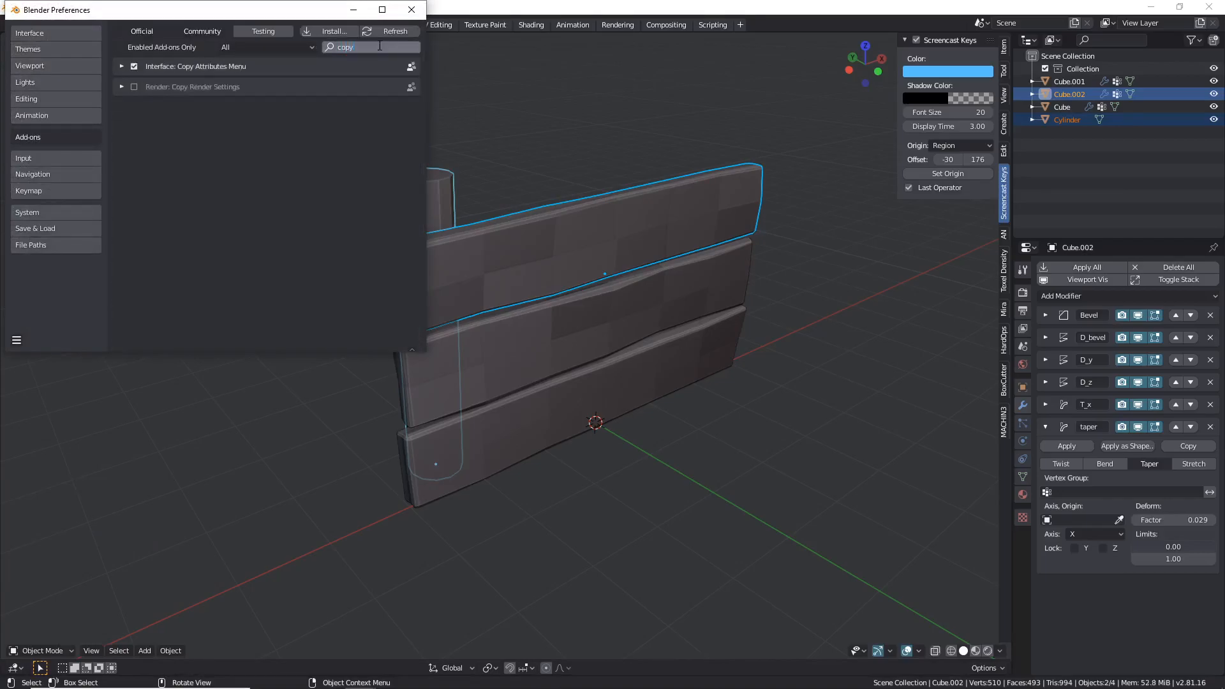
left_click(121, 67)
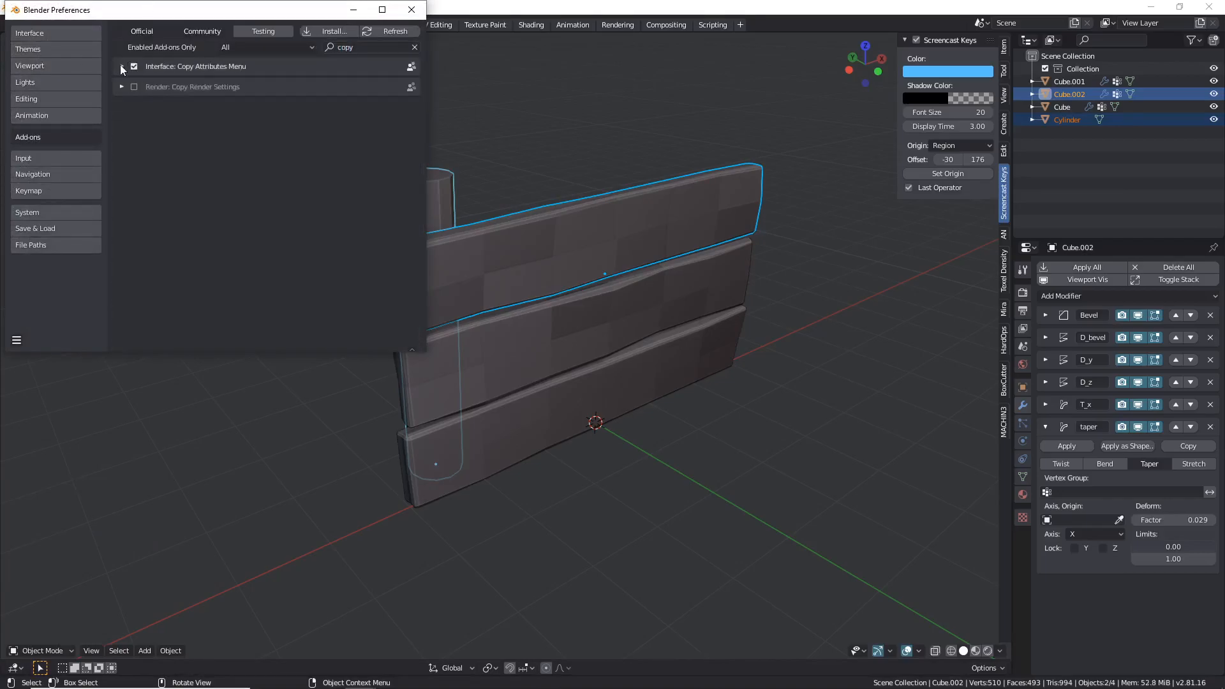
left_click(121, 66)
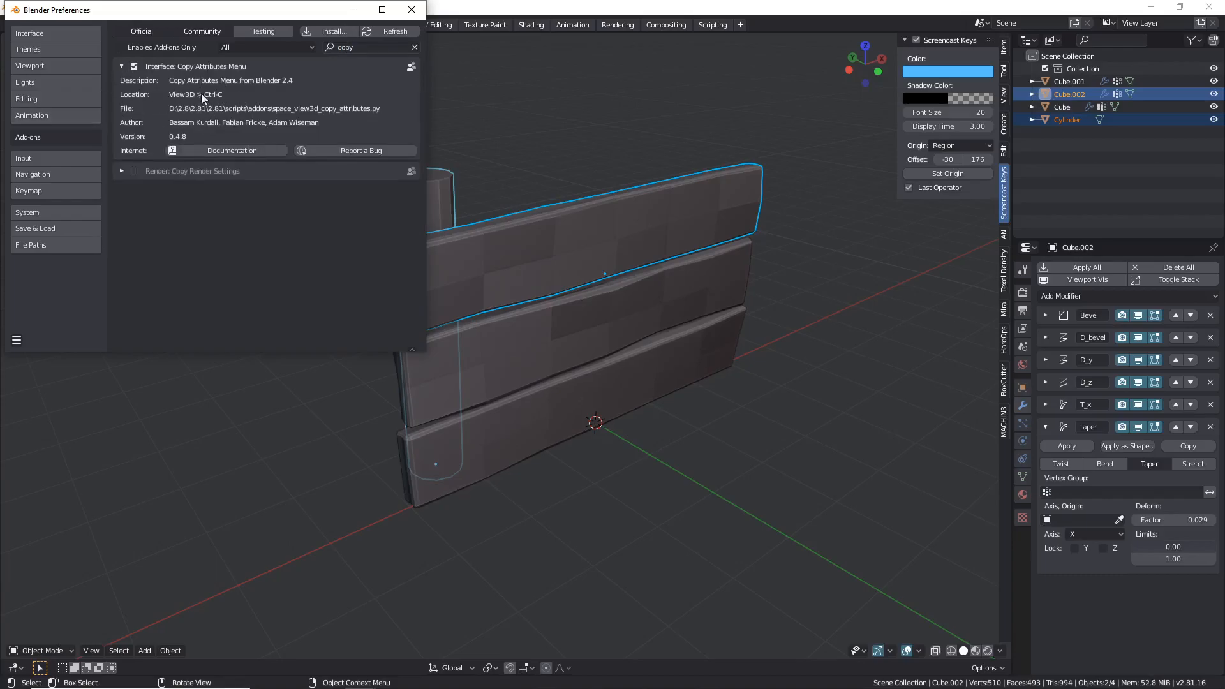
left_click(64, 33)
left_click(411, 10)
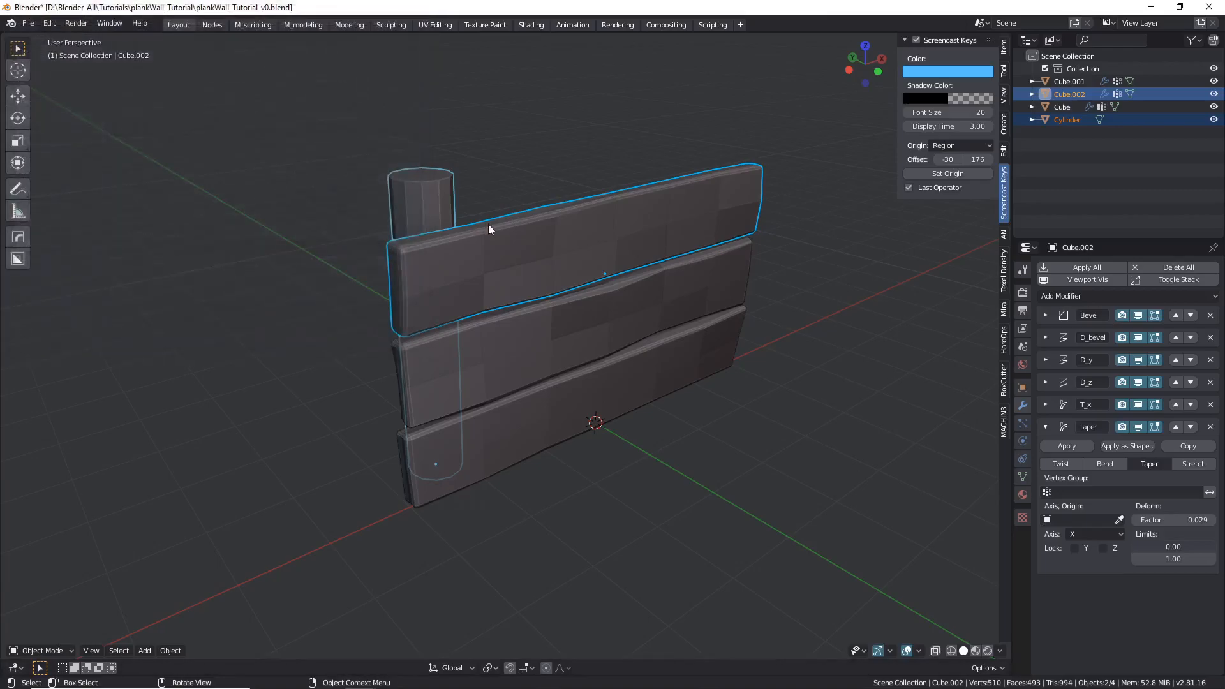
- With the post selected and the top plank active, copy only the plank's Bevel modifier to the post
left_click(430, 202)
scroll(429, 197, "up", 2)
middle_click_drag(429, 197, 511, 238)
left_click(510, 237, "shift")
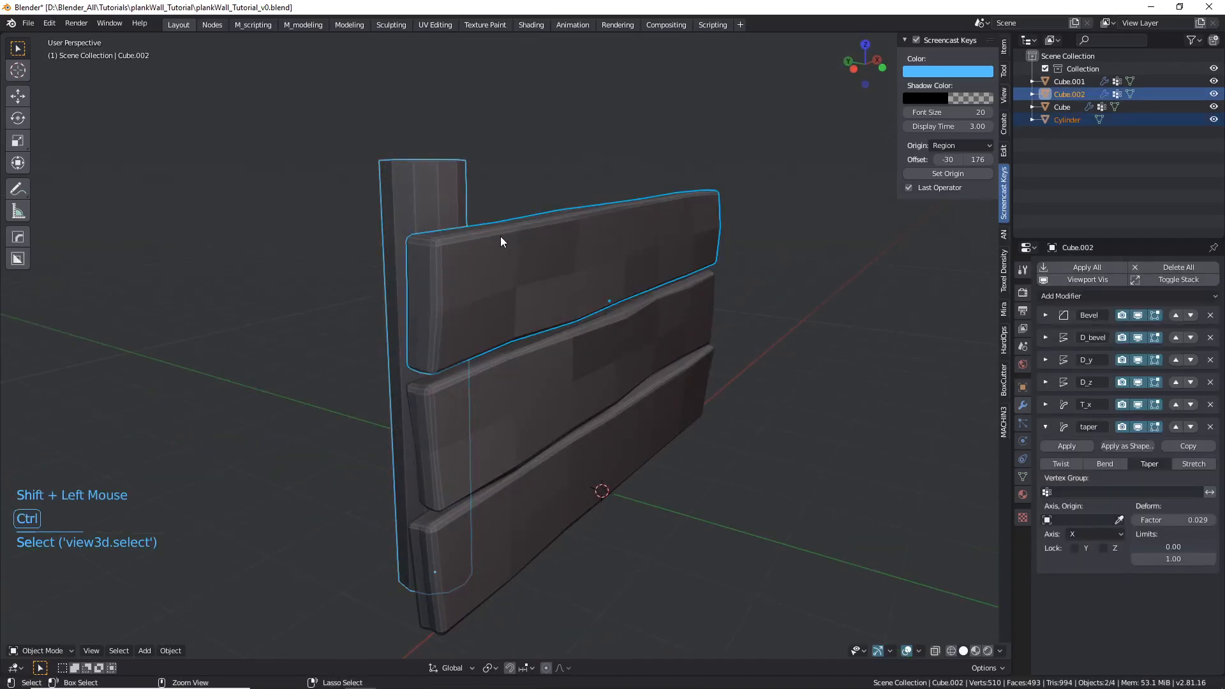
key("ctrl+c")
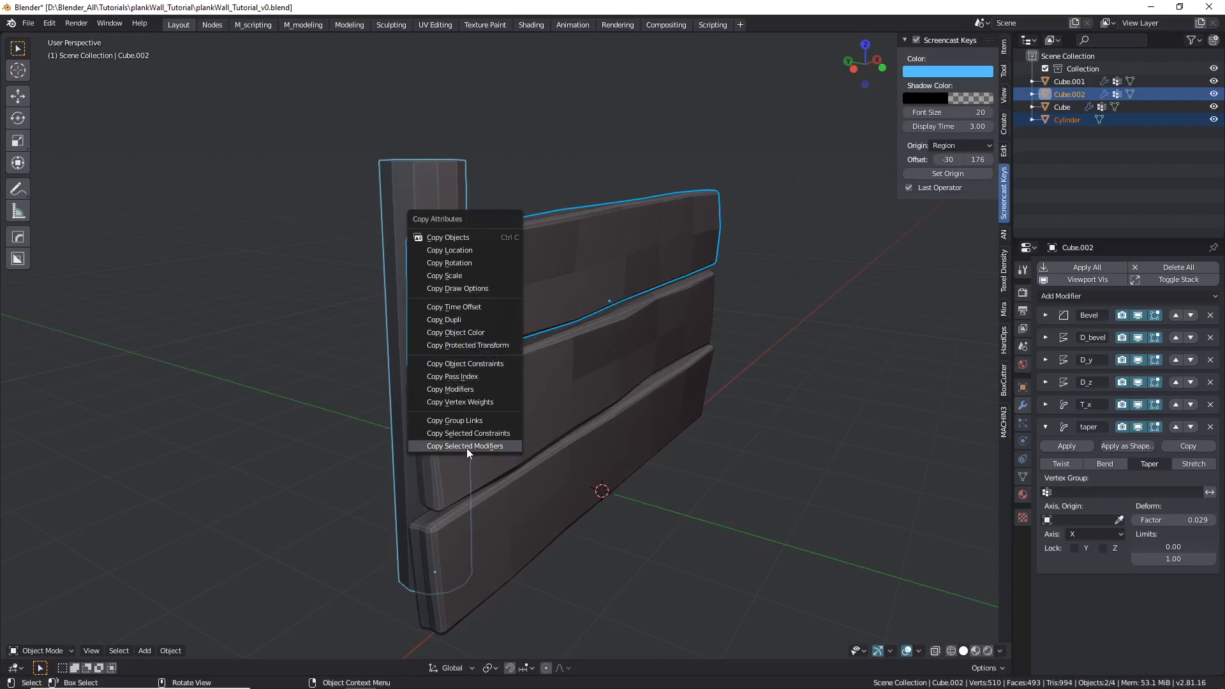
left_click(448, 446)
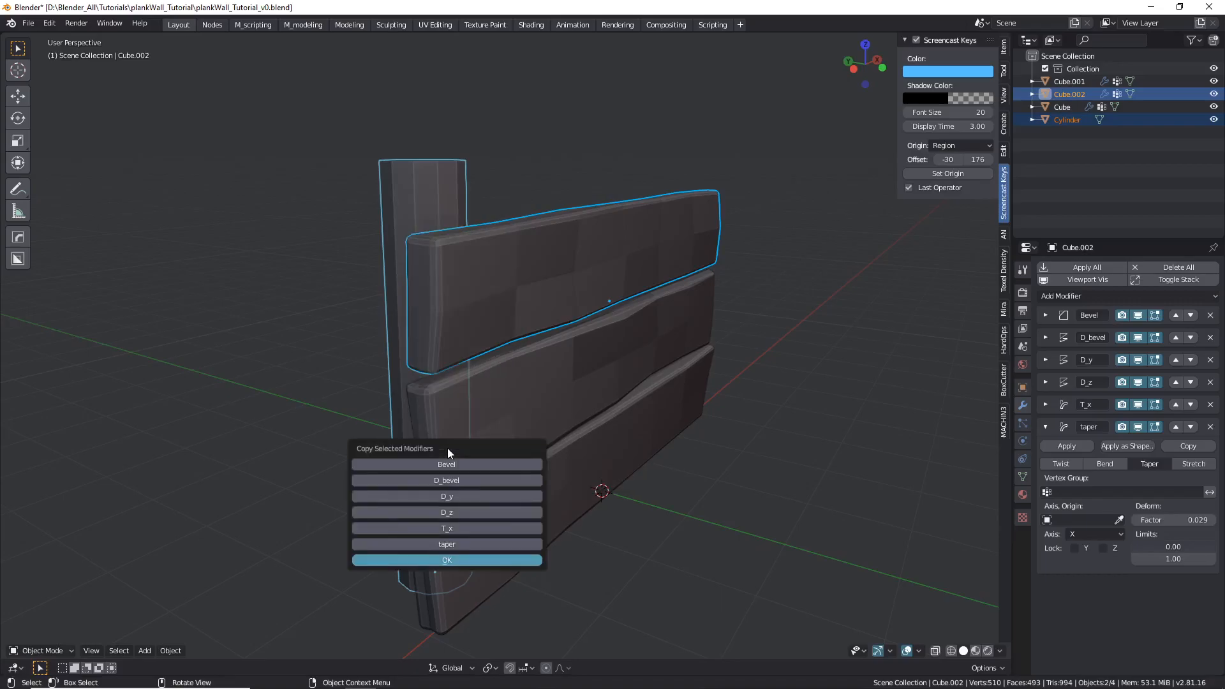
left_click(457, 469)
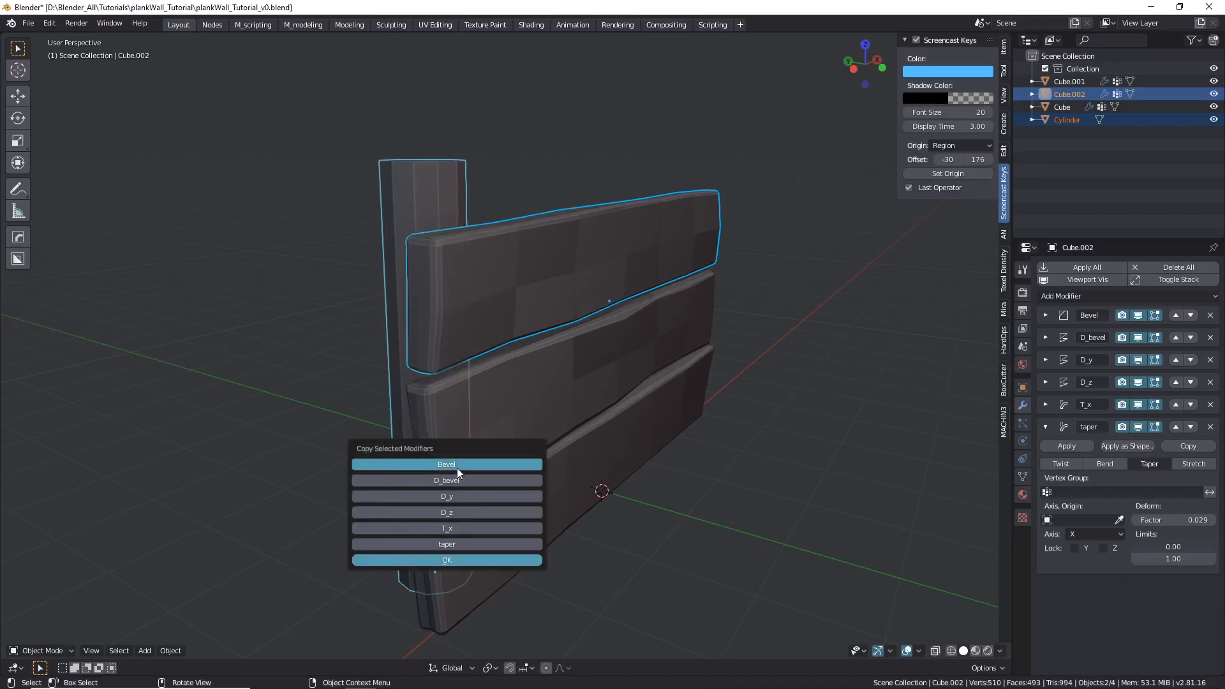
left_click(442, 561)
- Examine the post's bevelled rim and side edges from several angles
scroll(451, 319, "up", 1)
middle_click_drag(450, 319, 561, 327)
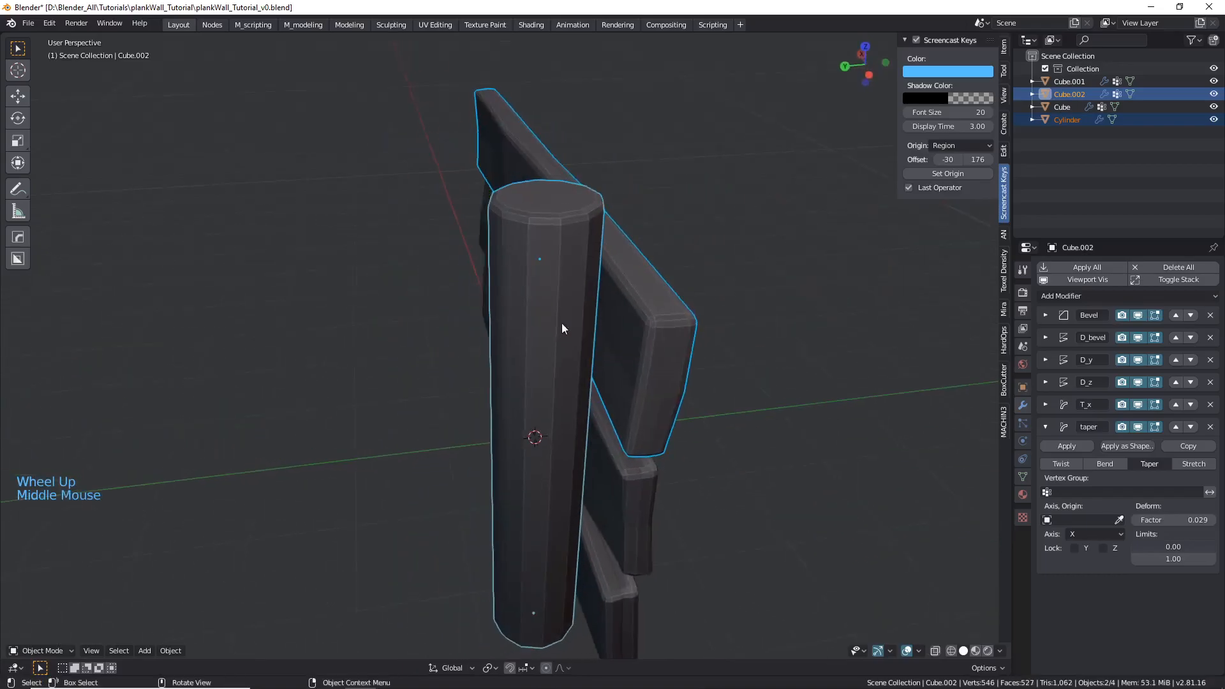
scroll(540, 216, "up", 2)
scroll(539, 217, "up", 2)
middle_click_drag(542, 209, 631, 281)
scroll(630, 281, "up", 1)
scroll(629, 284, "down", 2)
middle_click_drag(628, 337, 762, 141)
scroll(764, 162, "up", 1)
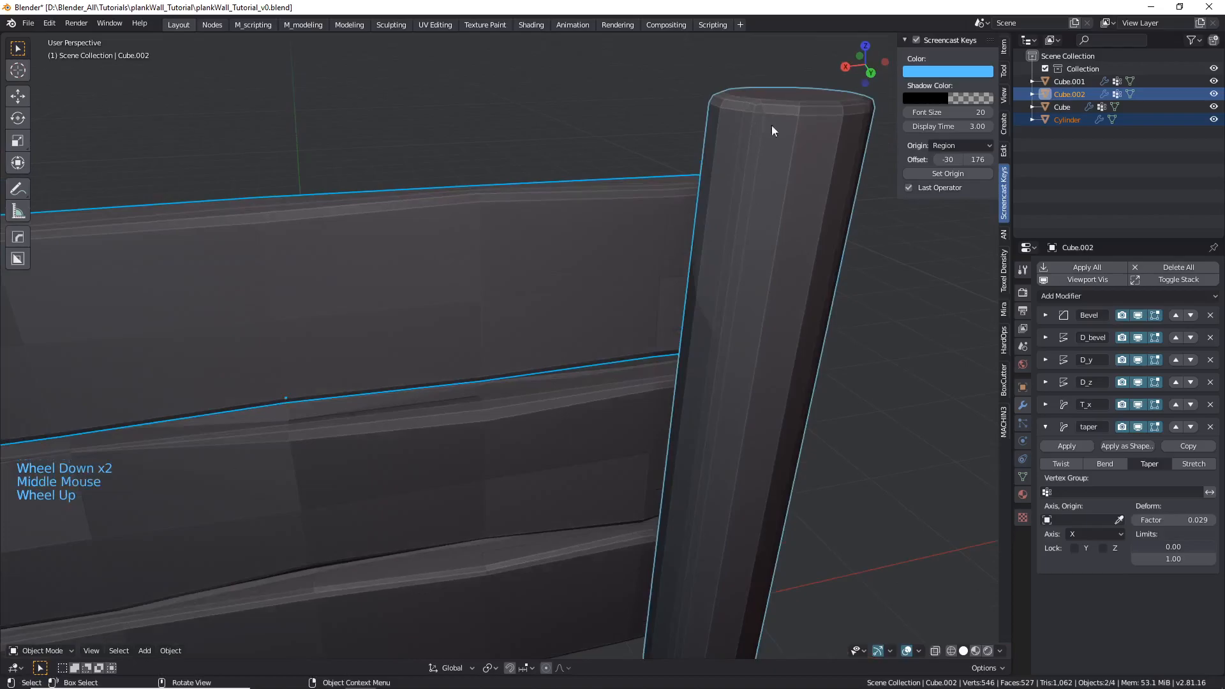
scroll(747, 258, "down", 5)
- Select the post alone and increase its Bevel modifier width to 94 mm
left_click(776, 203)
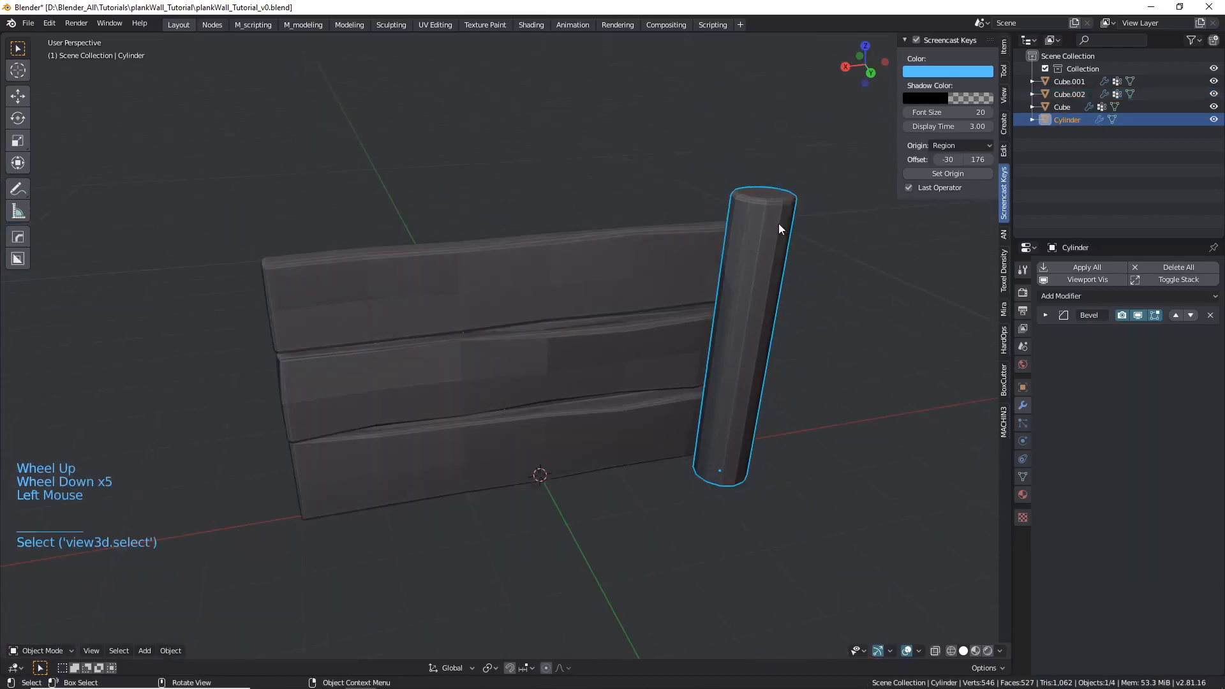
middle_click_drag(778, 224, 692, 218)
scroll(763, 209, "up", 6)
scroll(782, 431, "down", 4)
middle_click_drag(782, 432, 613, 357)
middle_click_drag(613, 357, 552, 347, "shift")
scroll(552, 492, "down", 1, "shift")
scroll(553, 492, "up", 3)
scroll(549, 456, "down", 1)
scroll(549, 456, "down", 1)
middle_click_drag(549, 456, 653, 527)
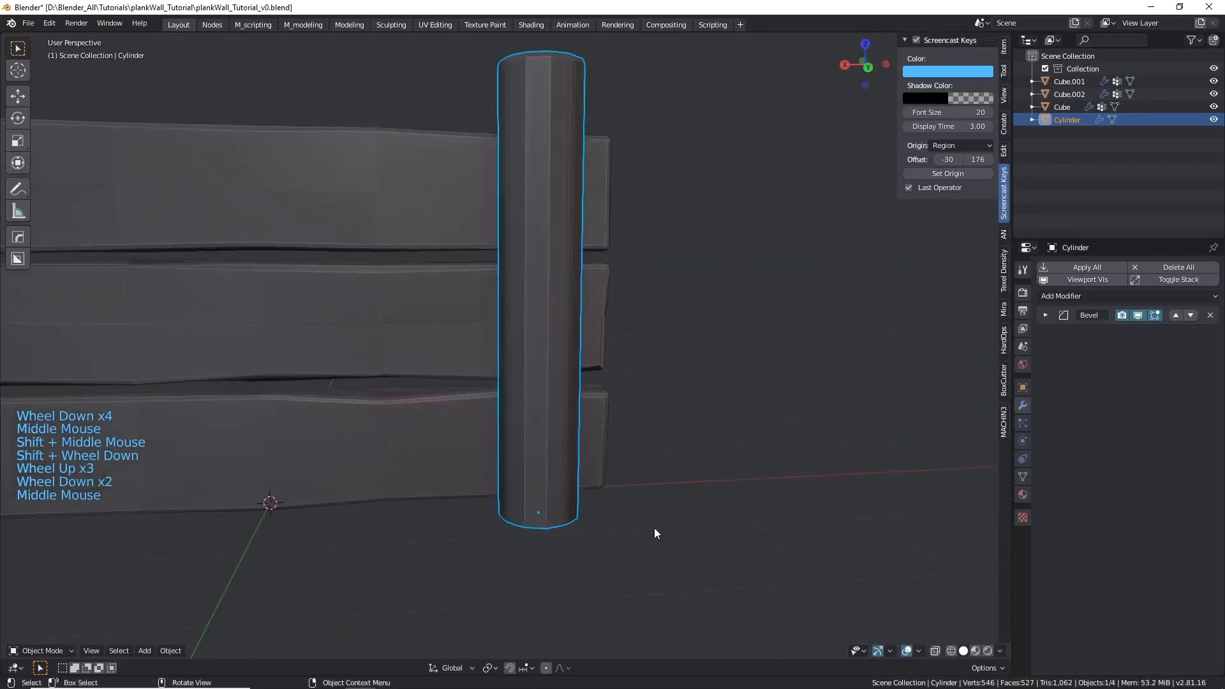
left_click(1045, 315)
left_click_drag(1172, 464, 1185, 465, "shift")
middle_click_drag(695, 194, 470, 213)
scroll(474, 104, "up", 2)
middle_click_drag(473, 104, 421, 166)
middle_click_drag(421, 165, 371, 224, "shift")
scroll(371, 224, "up", 2)
scroll(405, 519, "down", 2)
middle_click_drag(405, 520, 509, 364, "shift")
left_click_drag(1081, 352, 1125, 352, "shift")
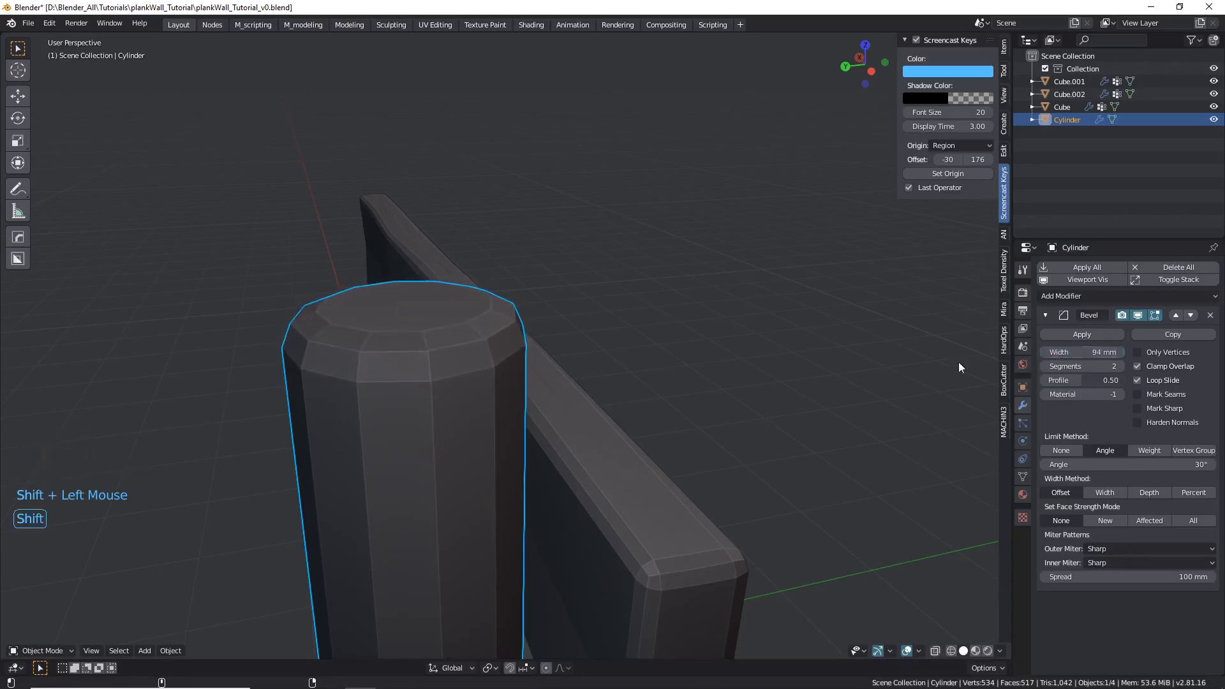
- Copy the D_bevel, D_y, D_z, T_x and taper modifiers from the top plank to the post
scroll(504, 414, "down", 3)
middle_click_drag(504, 415, 422, 387)
scroll(436, 400, "down", 2)
scroll(444, 427, "down", 3)
middle_click_drag(451, 457, 434, 408, "shift")
middle_click_drag(434, 409, 492, 404)
left_click(496, 381, "shift")
key("ctrl+c")
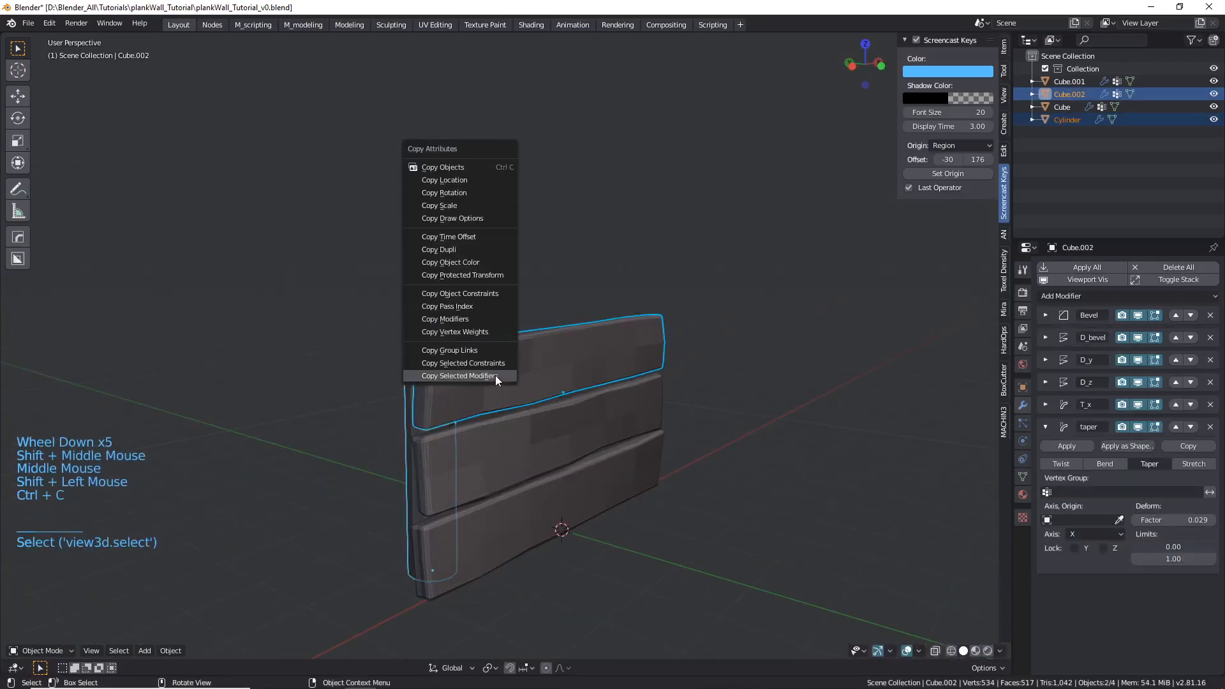
left_click(495, 376)
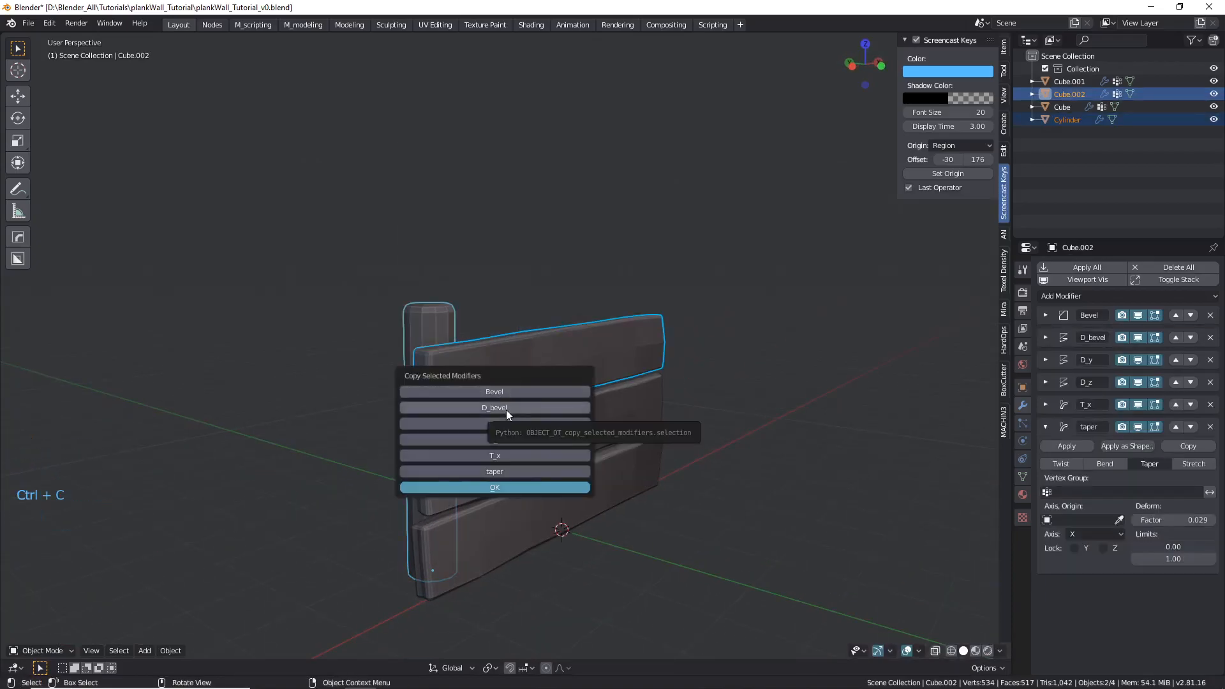
left_click(506, 410)
left_click(507, 423)
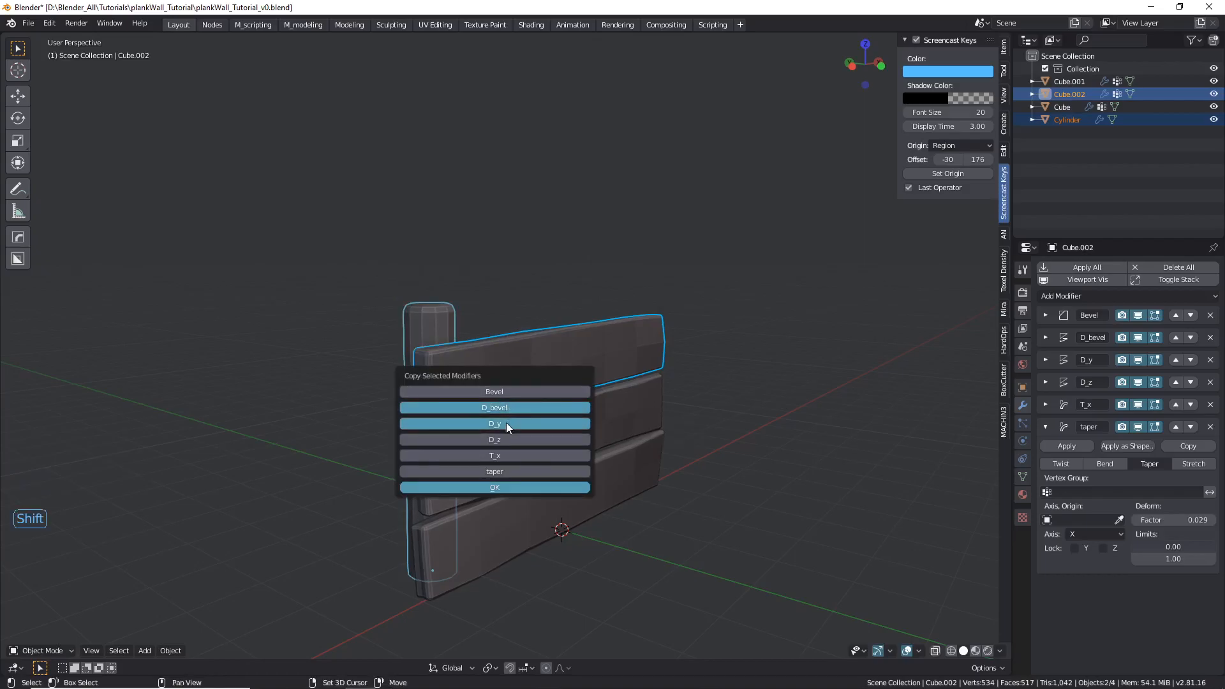
left_click(507, 439)
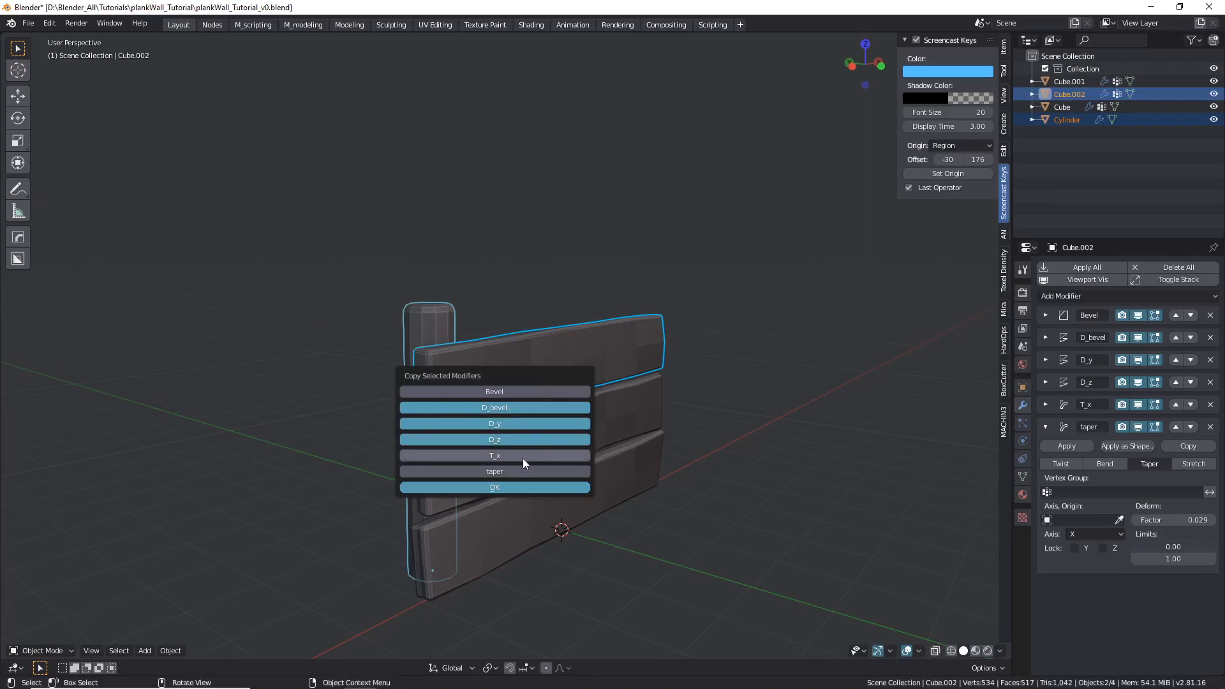
left_click(512, 457, "shift")
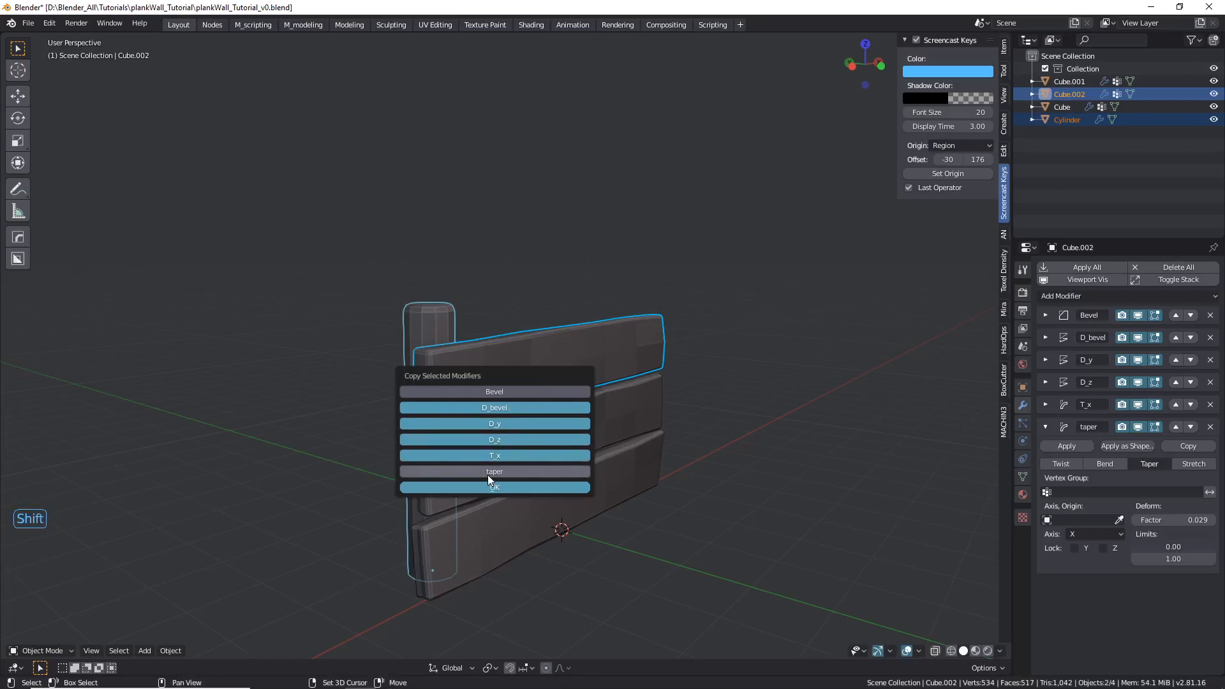
left_click(493, 471, "shift")
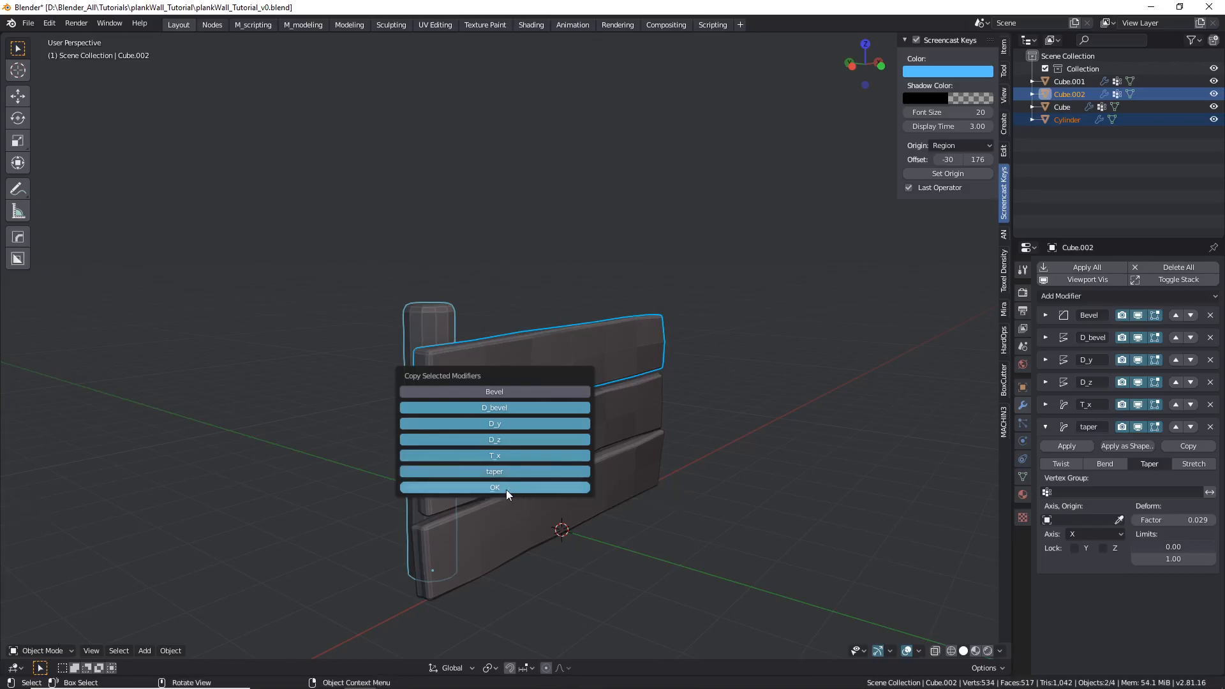
left_click(507, 488)
- Turn off the viewport display of the post's D_y, D_z, T_x and taper modifiers
scroll(480, 443, "down", 1)
middle_click_drag(479, 442, 599, 405)
scroll(534, 384, "up", 2)
left_click(531, 366)
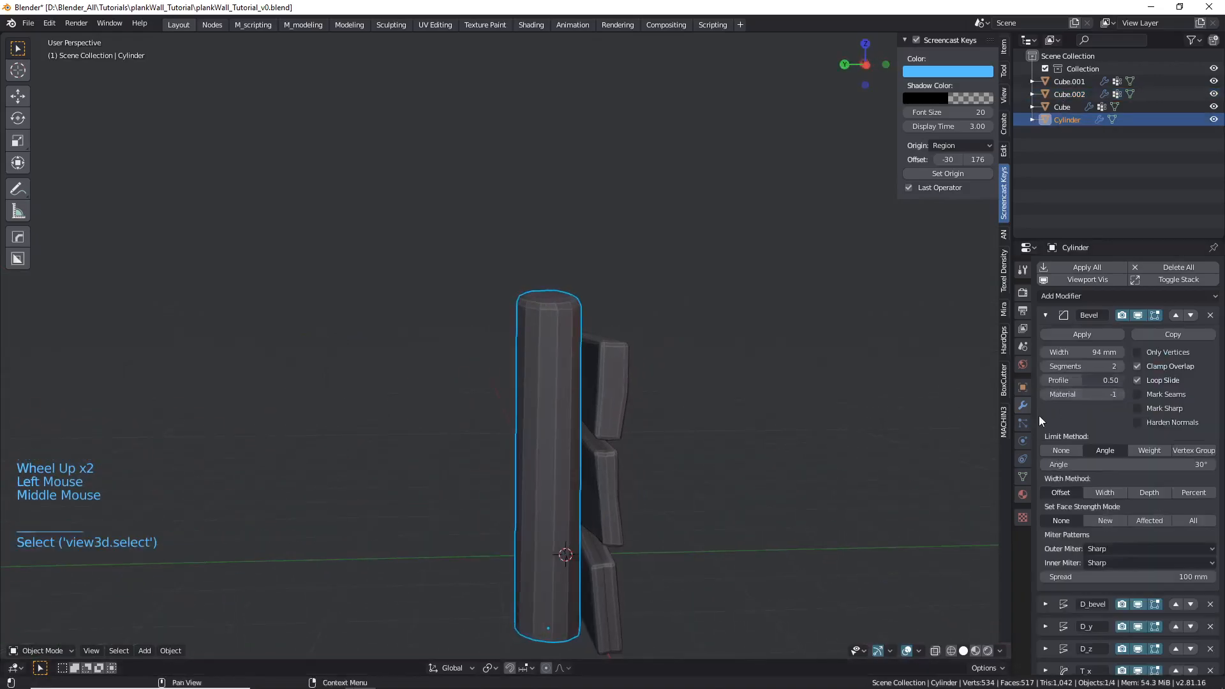
left_click(1045, 315)
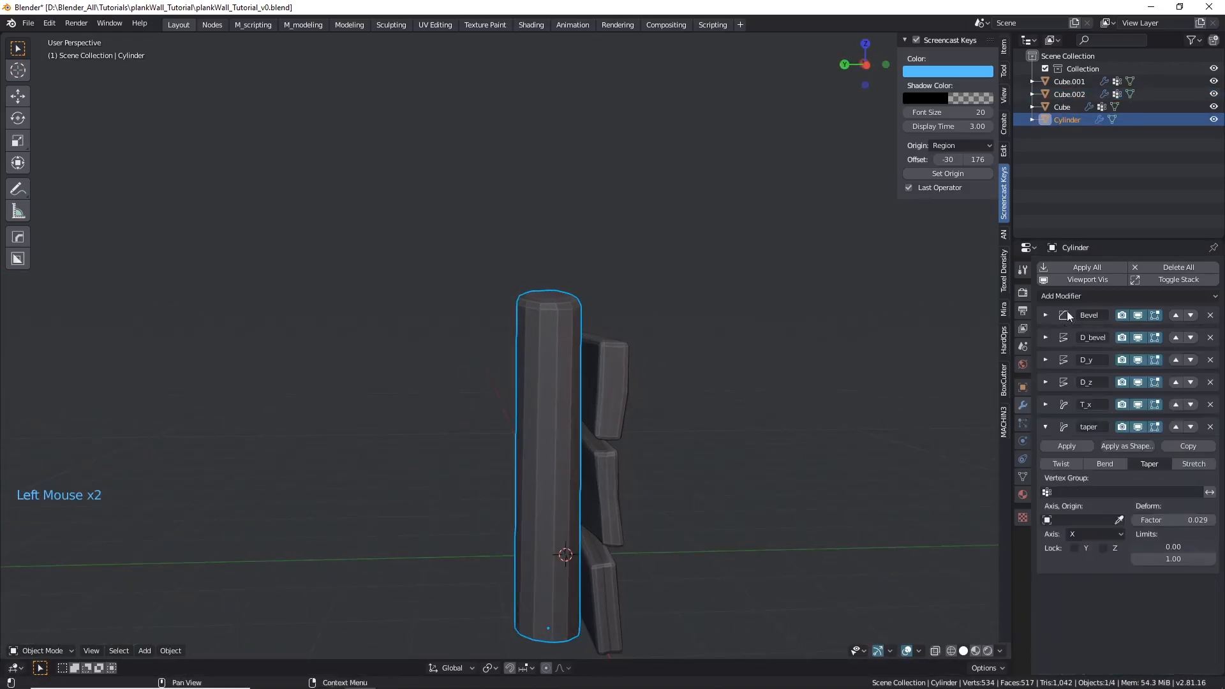
left_click(1138, 360)
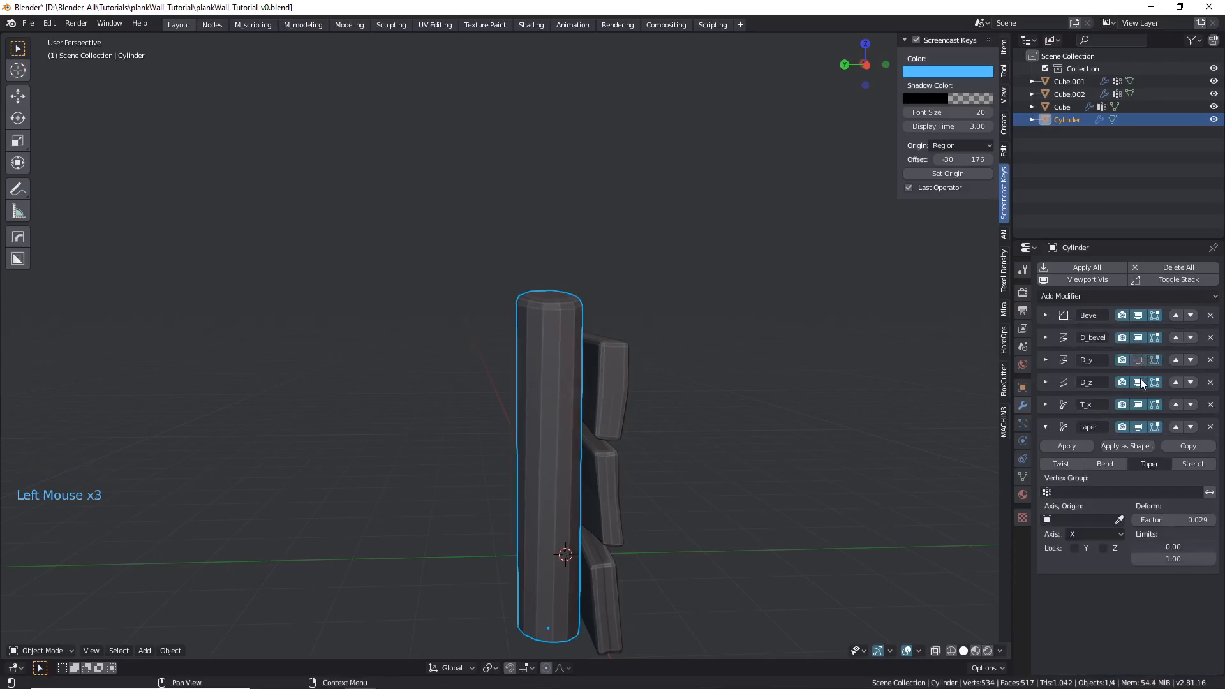
left_click(1139, 402)
left_click(1139, 426)
middle_click_drag(646, 348, 1108, 320)
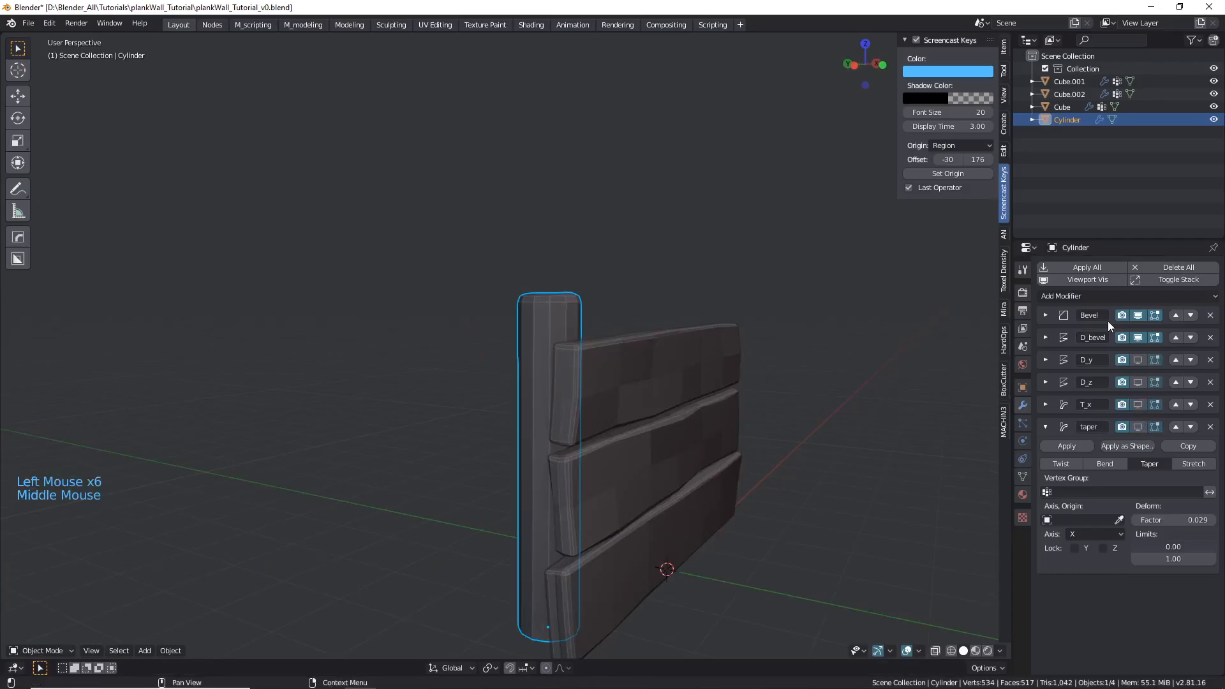
- Raise the strength of the post's D_bevel displacement to 0.100
left_click(1048, 337)
scroll(545, 315, "up", 2)
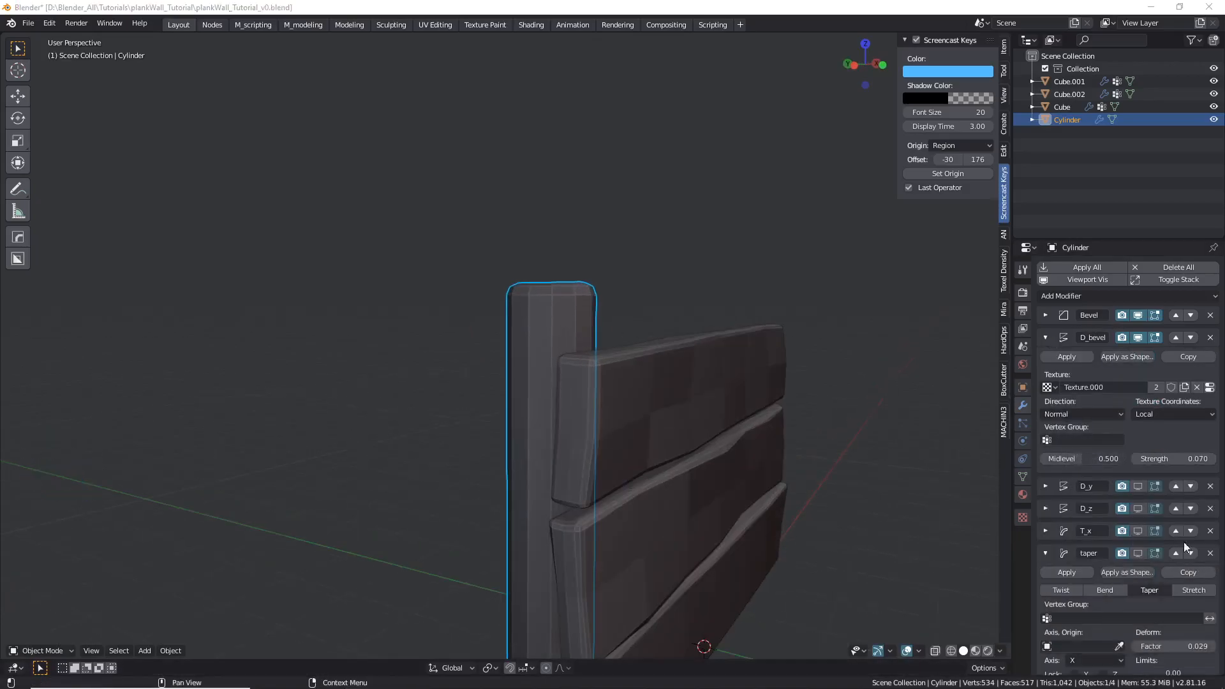
key("shift")
left_click_drag(1174, 458, 1195, 459, "shift")
middle_click_drag(584, 337, 659, 310)
scroll(531, 332, "up", 2)
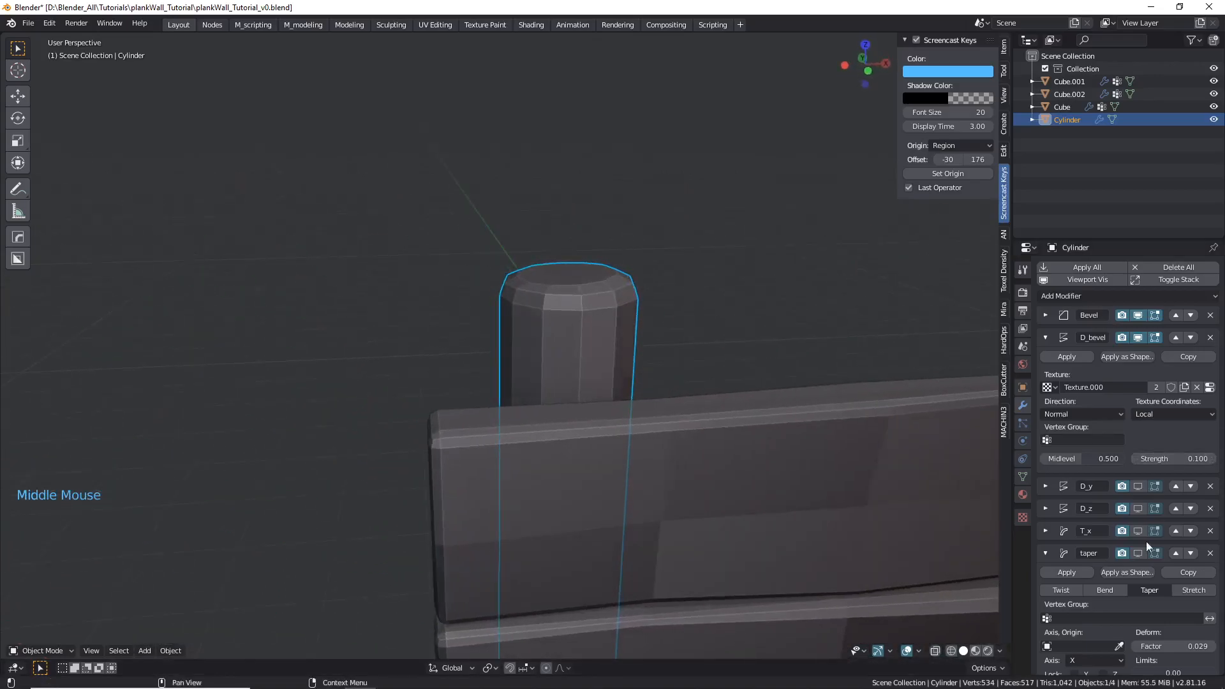
scroll(1063, 562, "down", 3)
scroll(1085, 446, "up", 3)
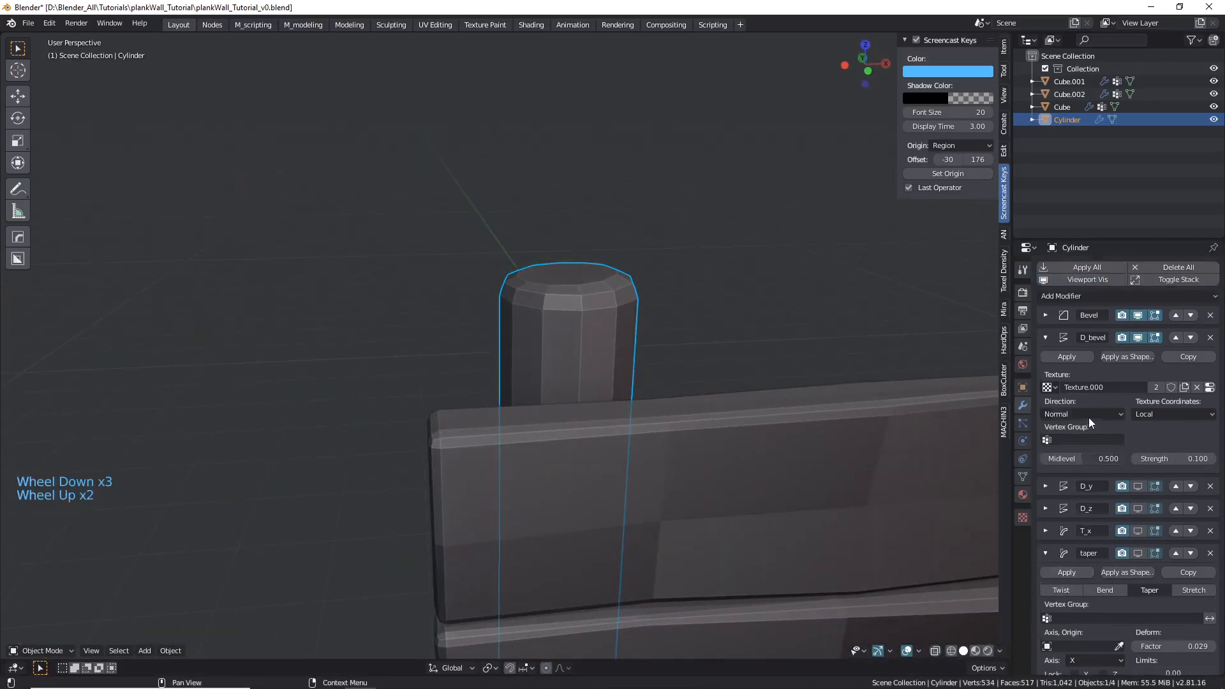
- Give the post's D_bevel modifier its own copy of the texture and set the Clouds size to 0.37
left_click(1184, 386)
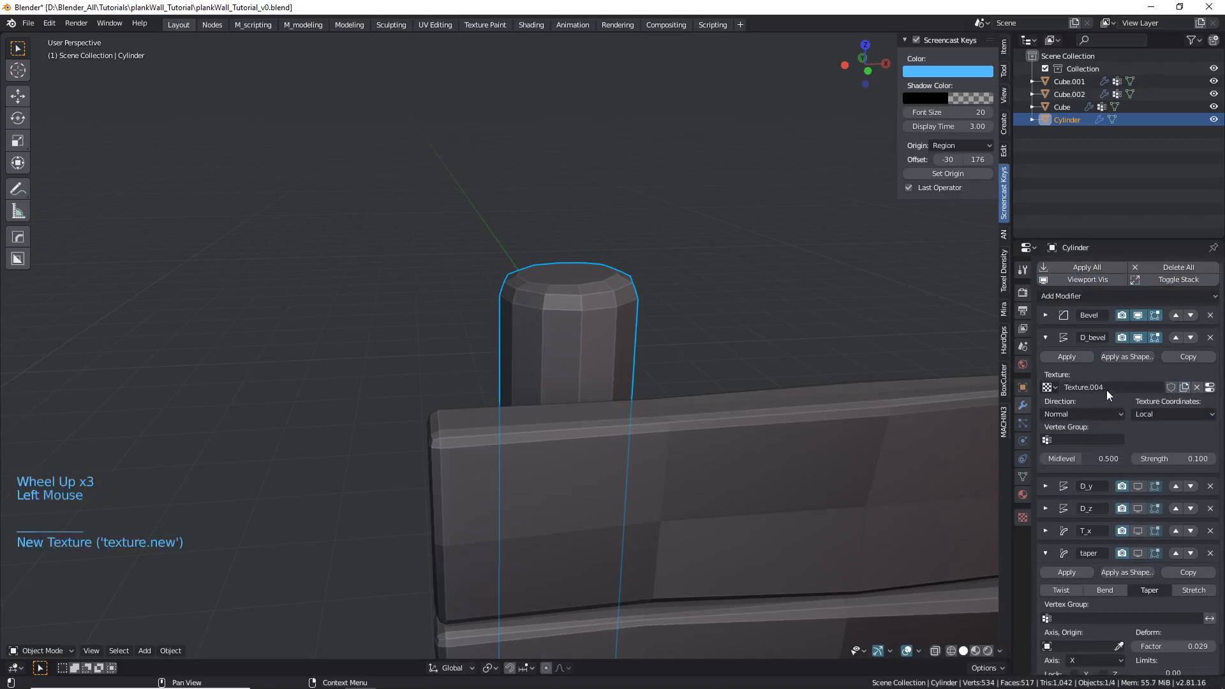
left_click(1024, 516)
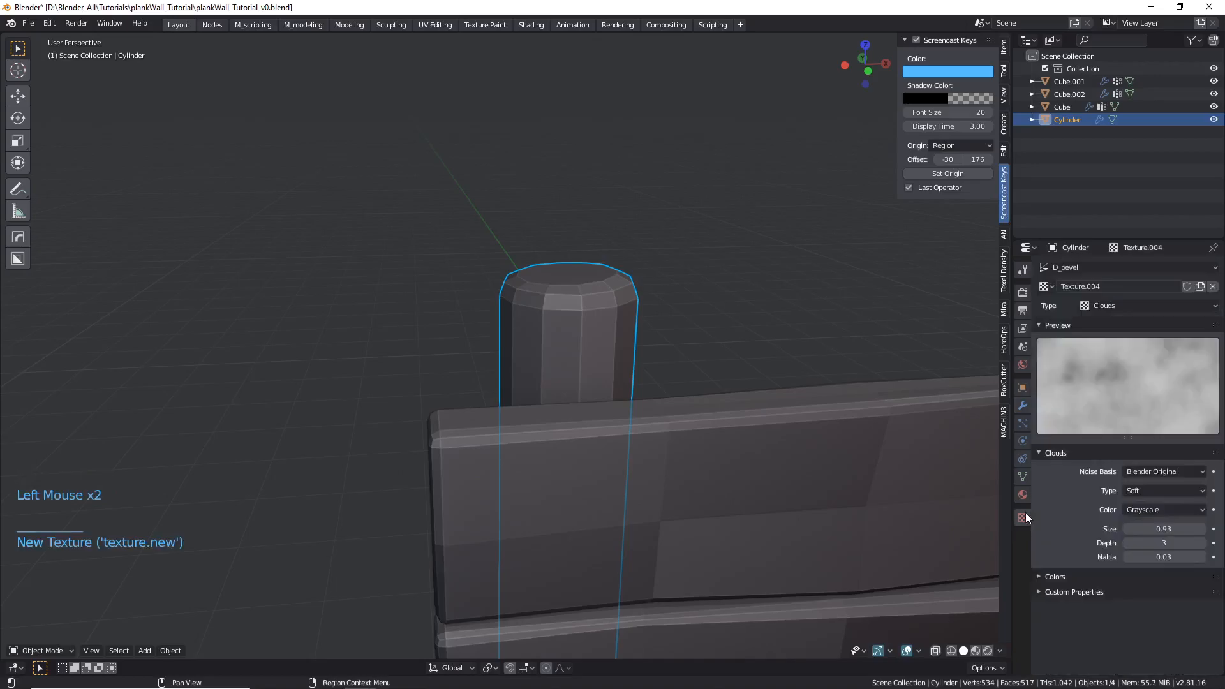
left_click(1047, 289)
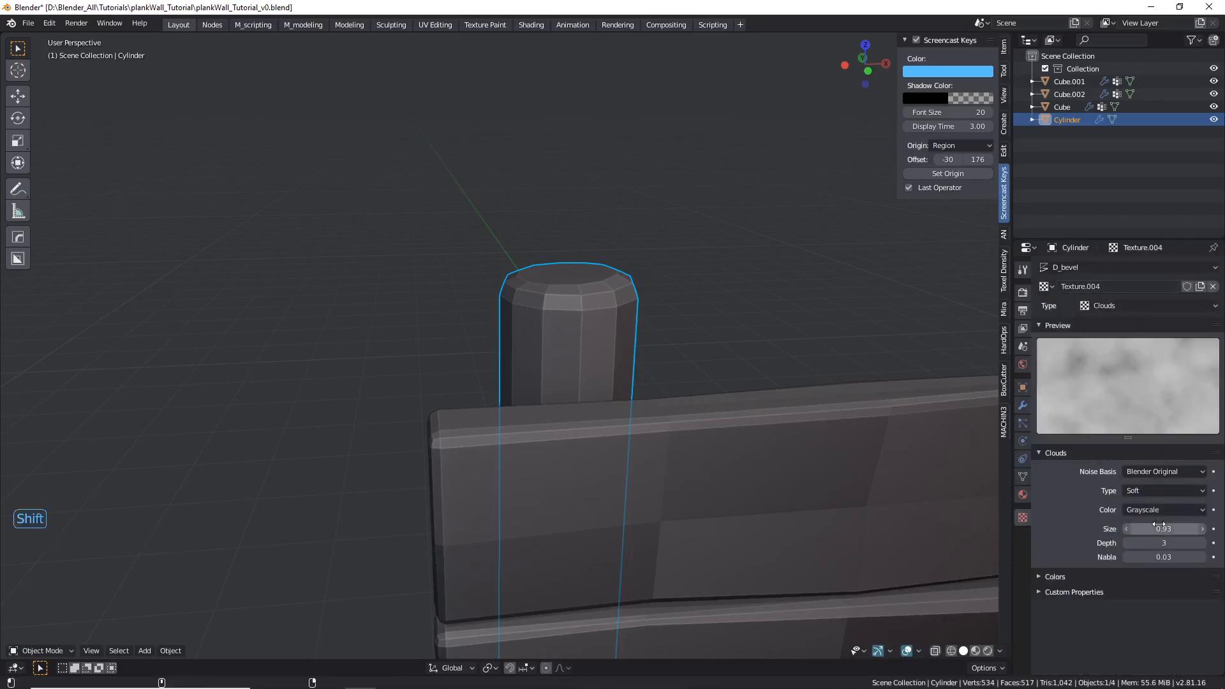
scroll(806, 484, "down", 4)
middle_click_drag(806, 484, 622, 254, "shift")
left_click_drag(1181, 528, 992, 529, "shift")
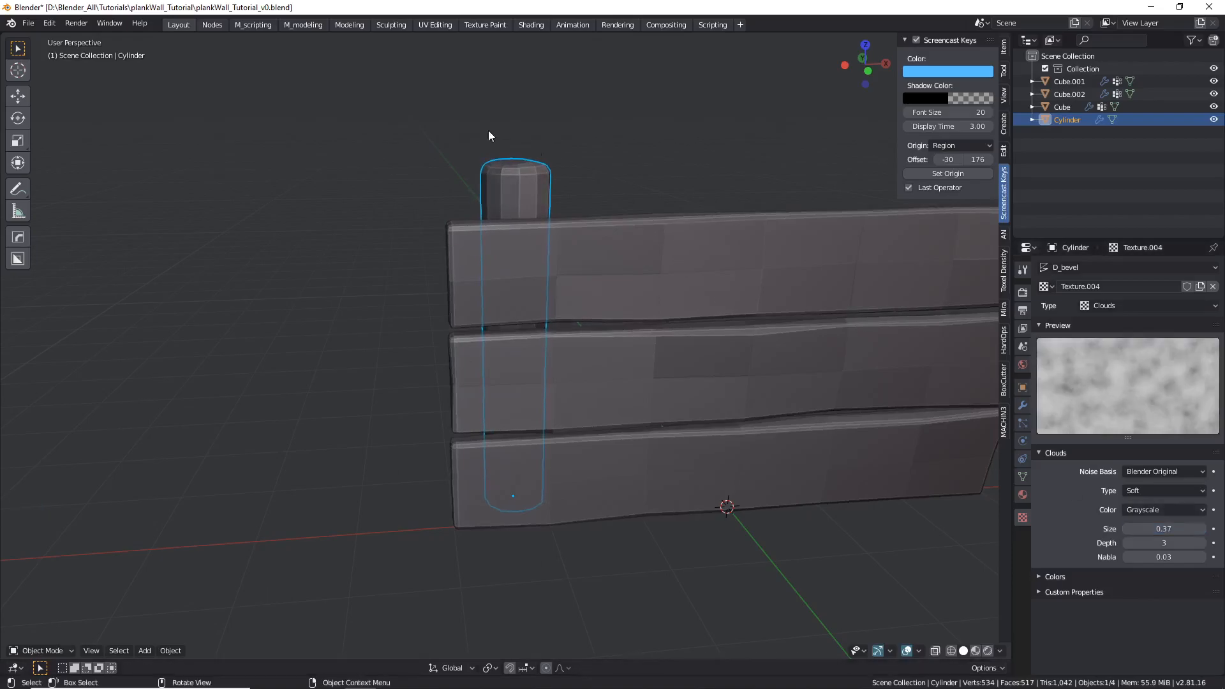
- Connect two opposite rim vertices of the post's top cap with an edge running across the cap
scroll(507, 135, "up", 2)
middle_click_drag(574, 205, 638, 226)
scroll(557, 191, "up", 3)
middle_click_drag(557, 191, 510, 220)
key("Tab")
left_click(503, 321)
scroll(515, 313, "down", 2)
left_click(516, 220, "shift")
left_click(553, 226)
left_click(474, 309, "shift")
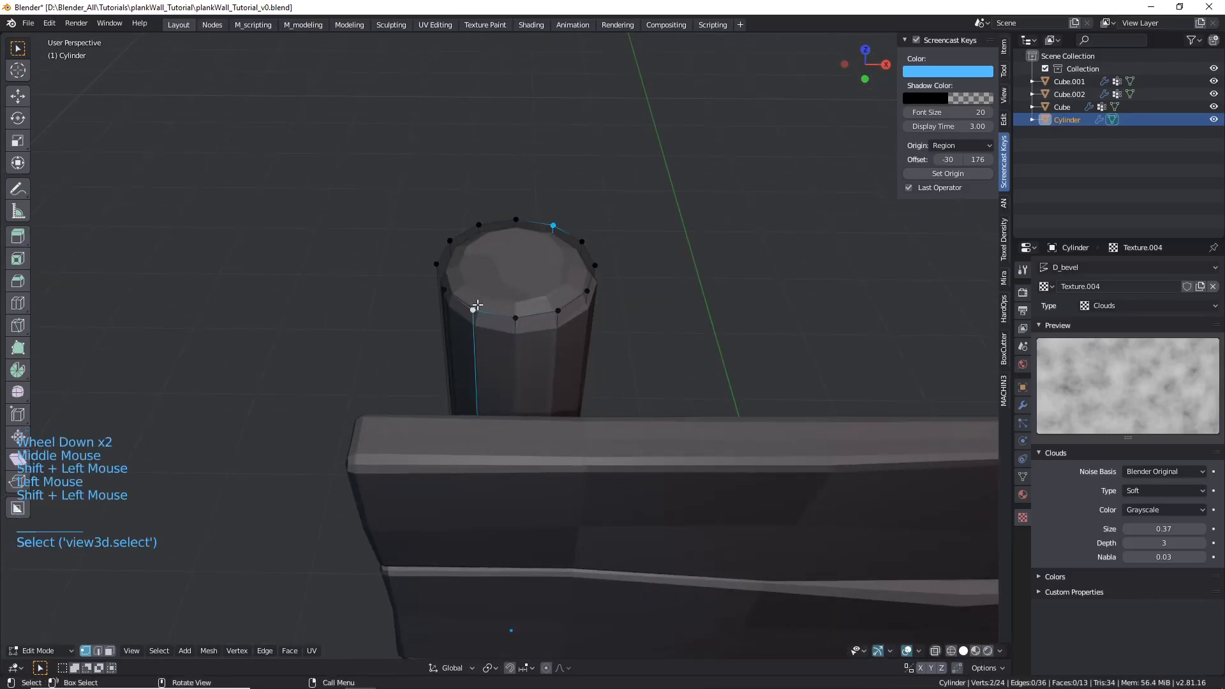
key("j")
left_click(479, 225)
left_click(529, 315, "shift")
key("j")
key("ctrl+z")
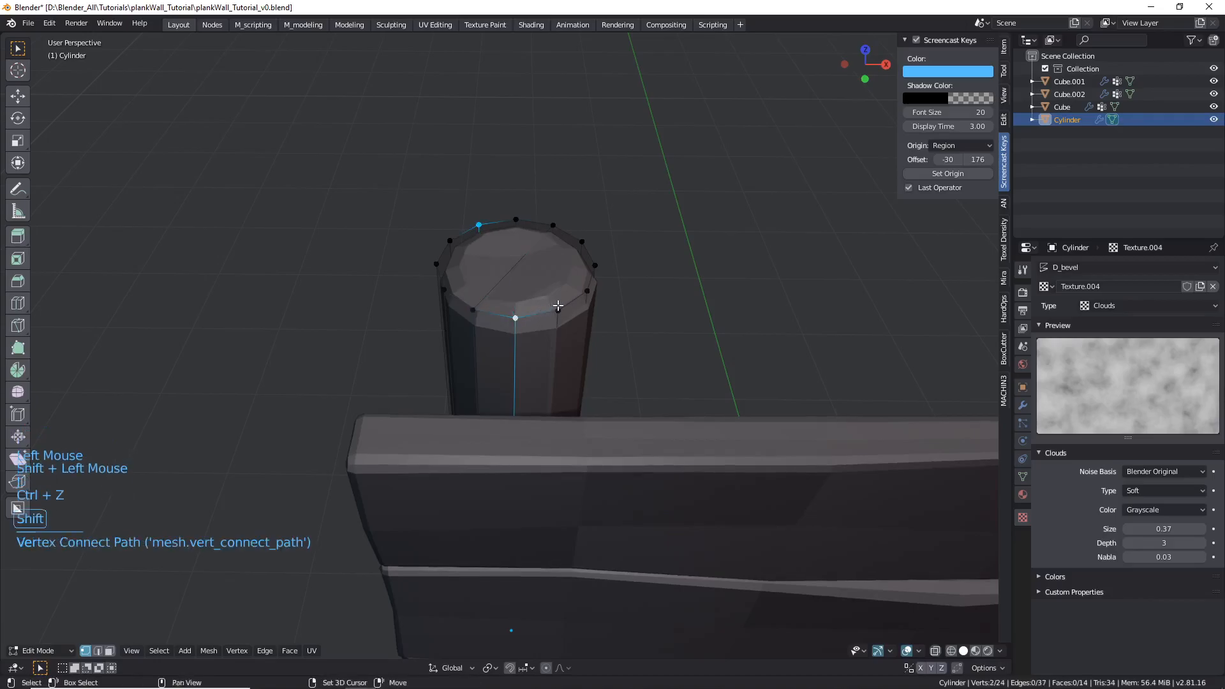
left_click(557, 308, "shift")
- Connect two more pairs of opposite rim vertices across the post's top cap, dividing it into six wedges
left_click(558, 309)
left_click(478, 225, "shift")
key("j")
middle_click_drag(478, 224, 572, 213)
left_click(595, 262)
left_click(439, 267, "shift")
key("j")
key("Tab")
- Add five evenly spaced horizontal loop cuts along the height of the post
scroll(553, 319, "down", 2)
middle_click_drag(553, 319, 480, 267)
scroll(543, 310, "up", 3)
scroll(497, 291, "down", 1)
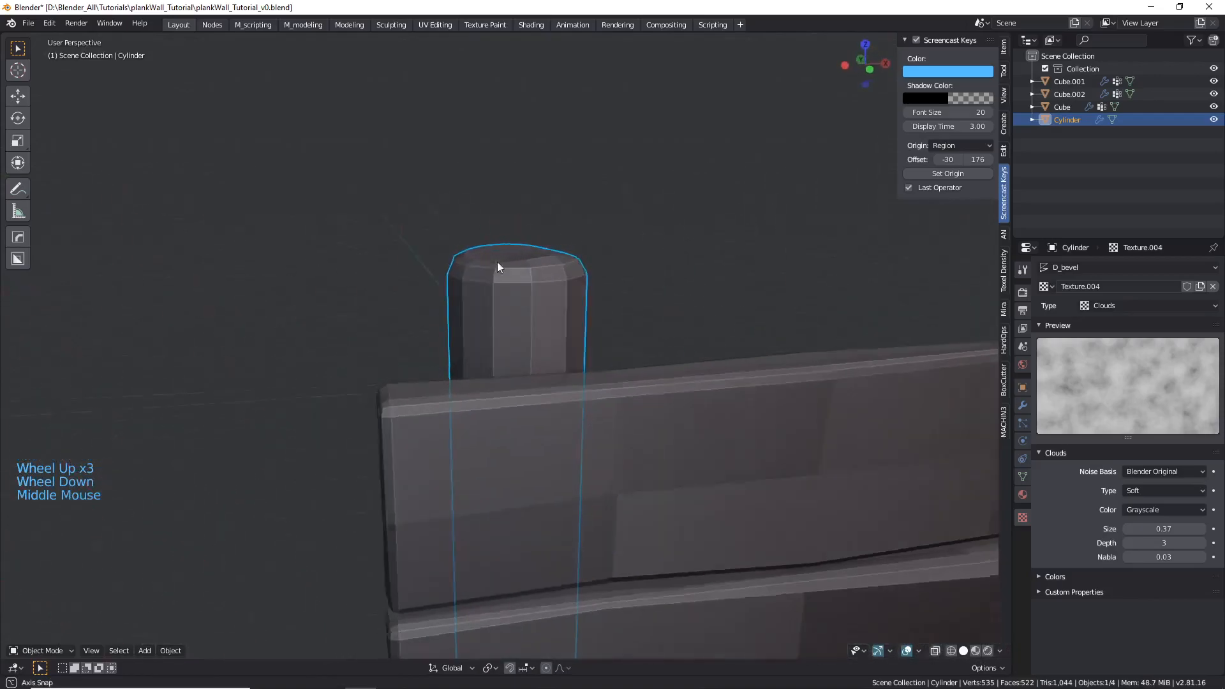
scroll(481, 267, "down", 3)
middle_click_drag(549, 338, 580, 313, "shift")
middle_click_drag(580, 313, 901, 279)
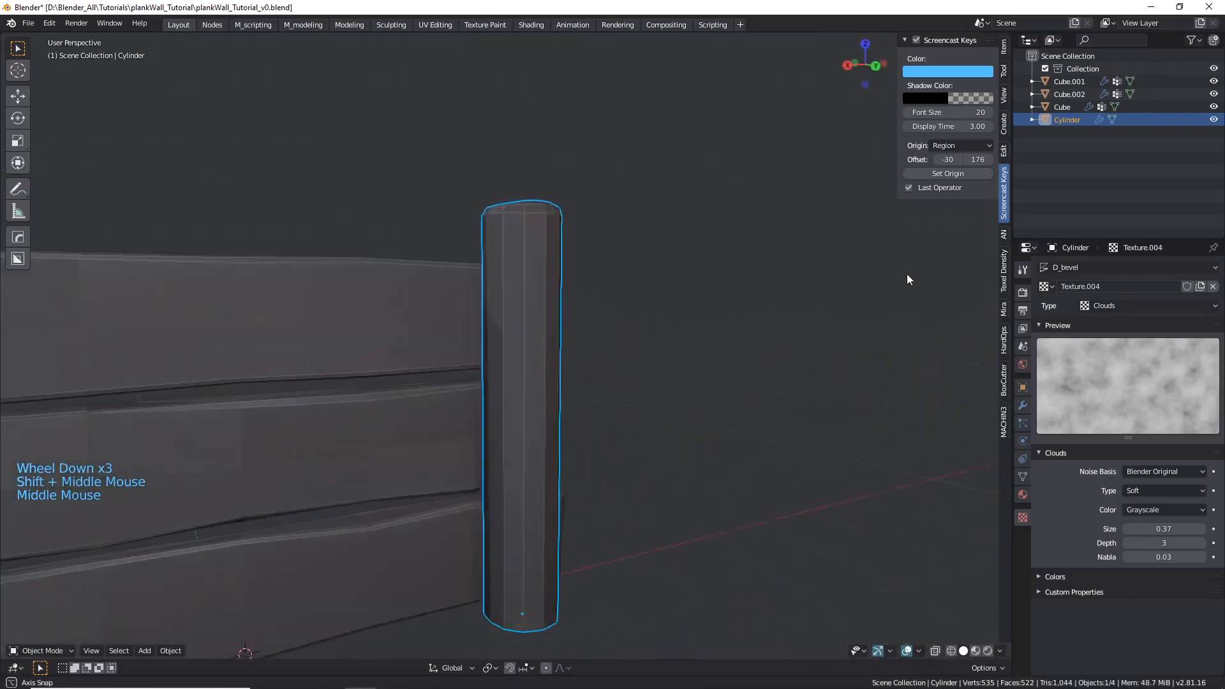
key("Tab")
key("ctrl+r")
left_click(528, 394)
left_click(528, 393)
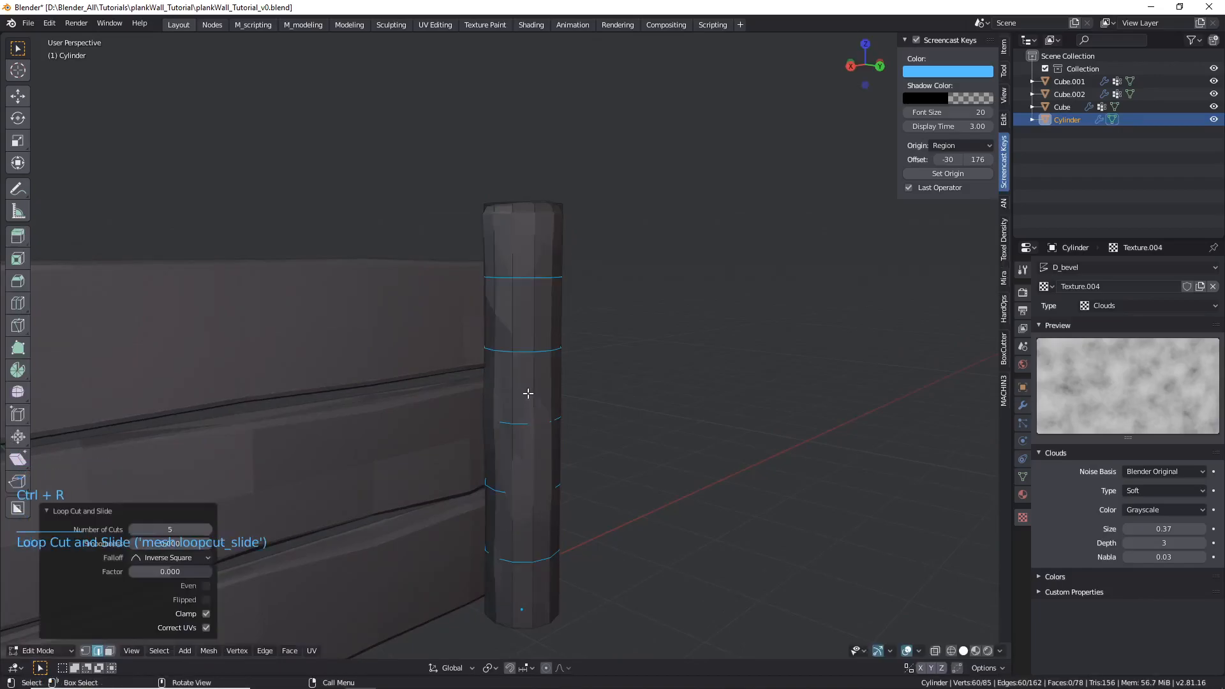
key("Tab")
- Select all the vertices of the post's top cap in Edit Mode, including the centre vertex
scroll(503, 297, "down", 3)
middle_click_drag(503, 297, 572, 370)
scroll(555, 332, "up", 1)
key("Tab")
scroll(541, 293, "up", 4)
key("Tab")
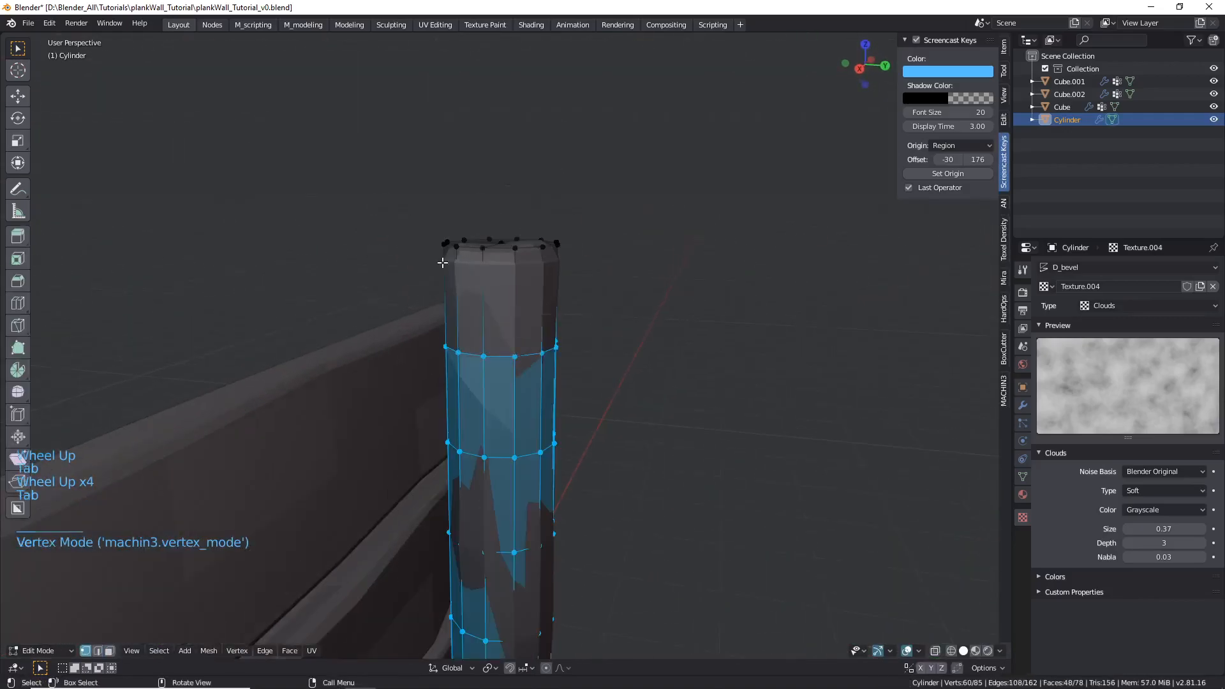
left_click(540, 251, "alt")
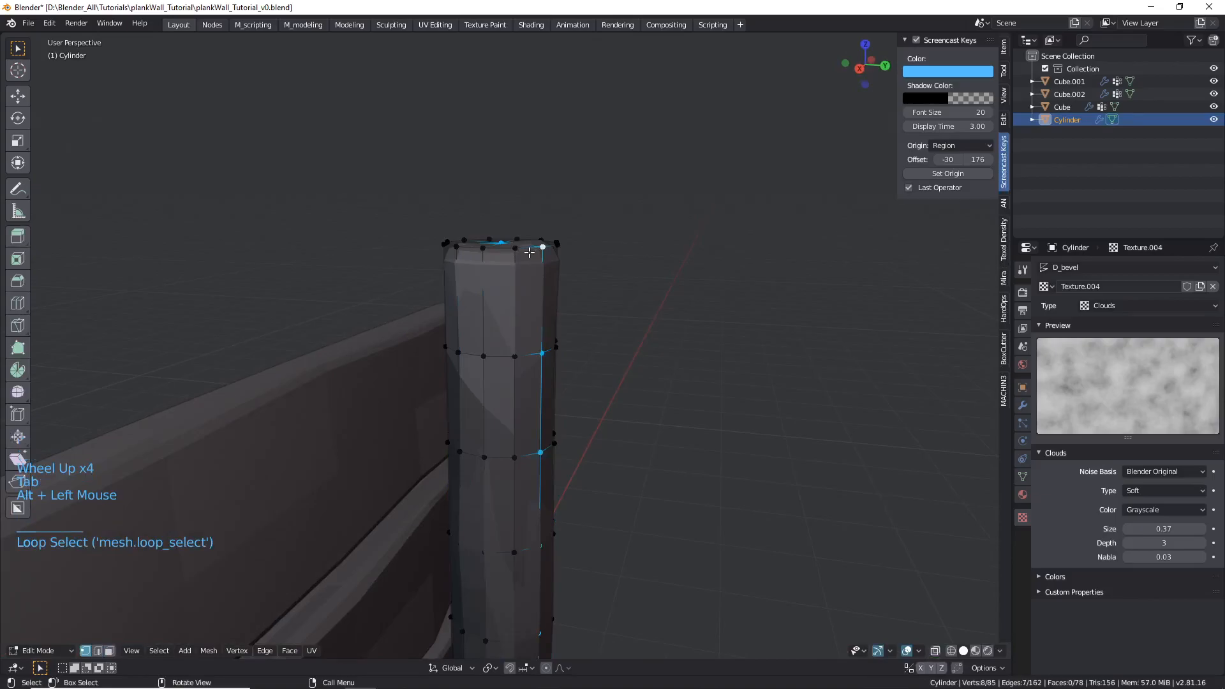
middle_click(601, 232)
left_click(604, 234)
key("shift+z")
key("b")
left_click_drag(408, 156, 574, 264)
key("shift+z")
middle_click_drag(574, 264, 497, 279)
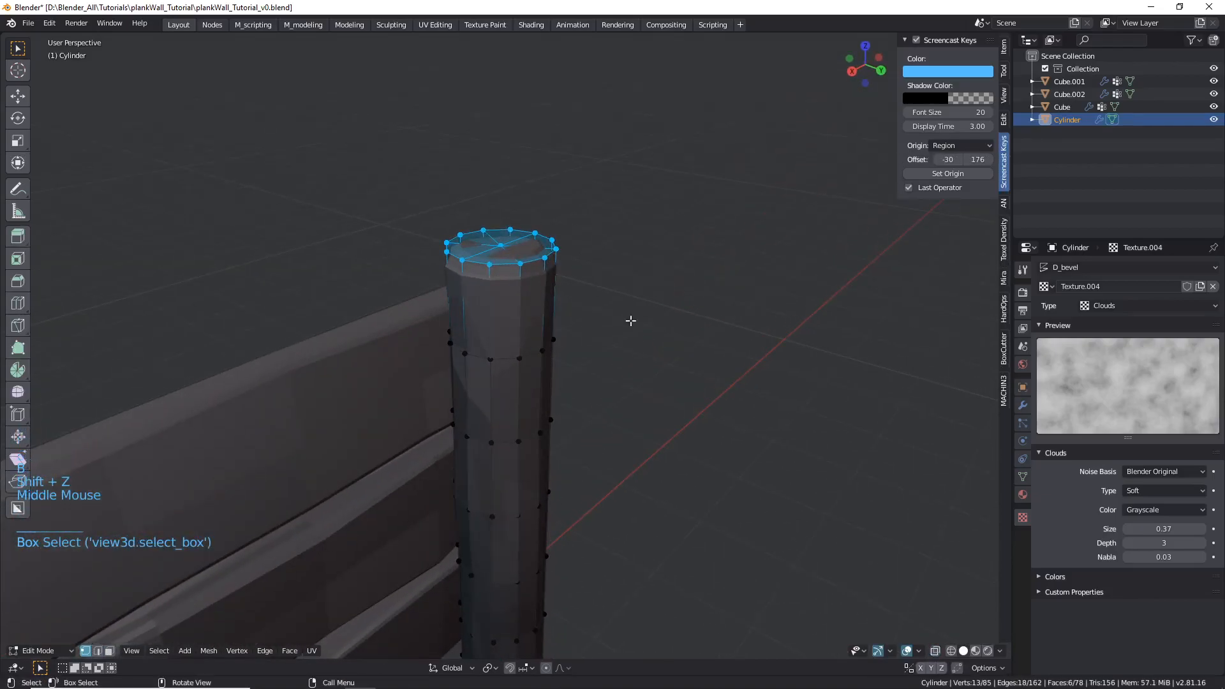
- Create a vertex group named bevel on the post and assign the selected top-cap vertices to it
left_click(1024, 477)
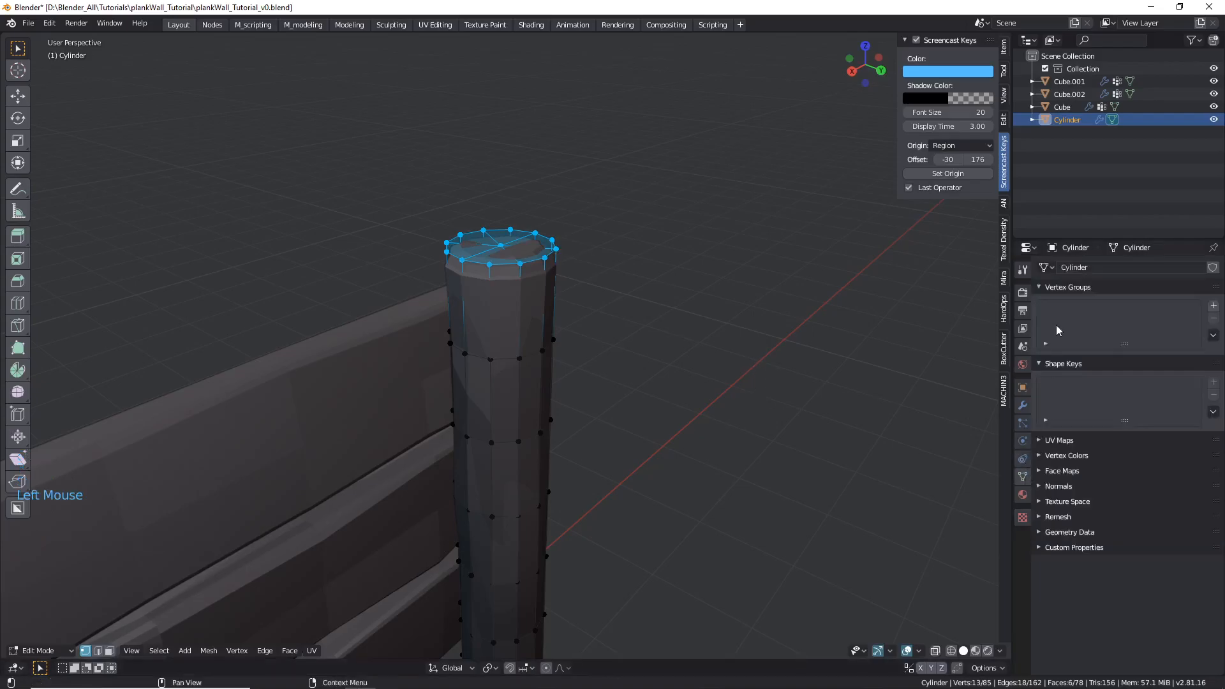
left_click(1213, 306)
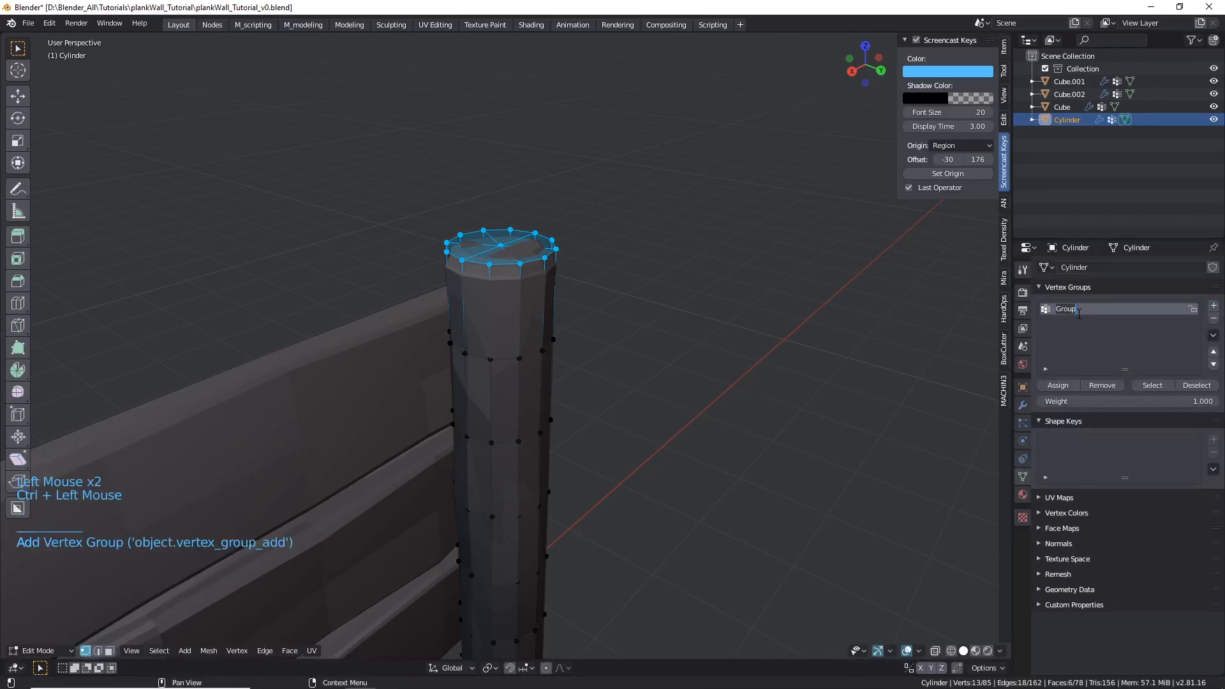
key("Return")
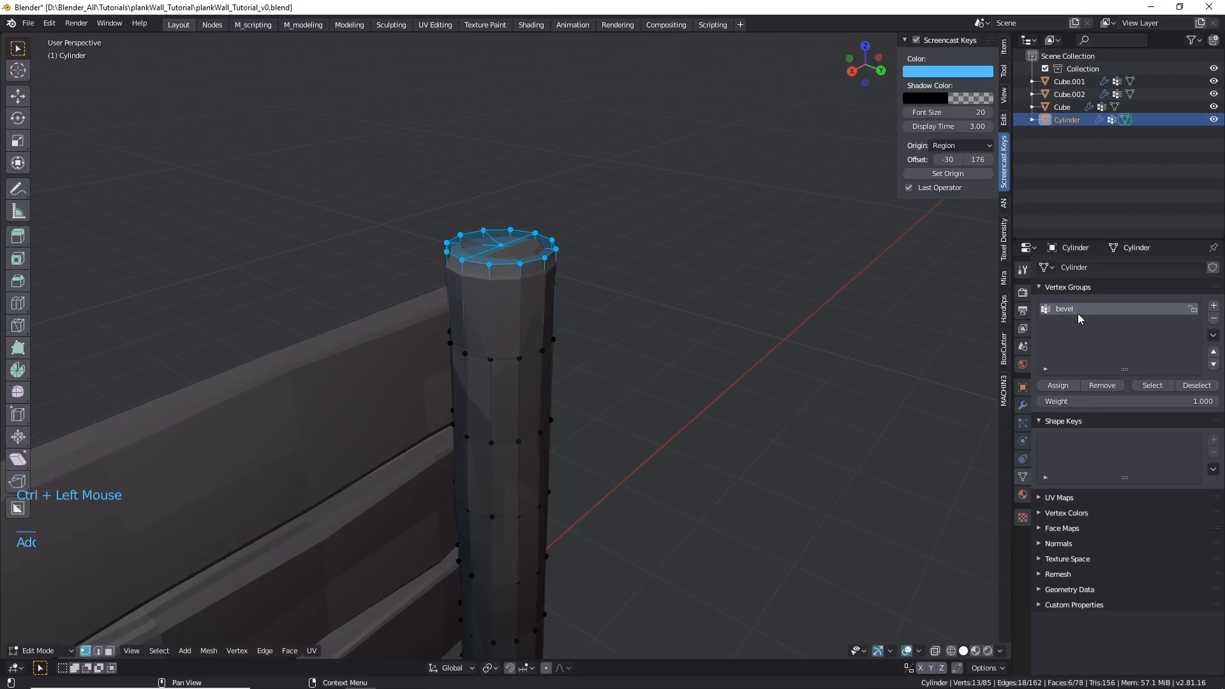
left_click(1056, 385)
key("Tab")
scroll(926, 395, "down", 3)
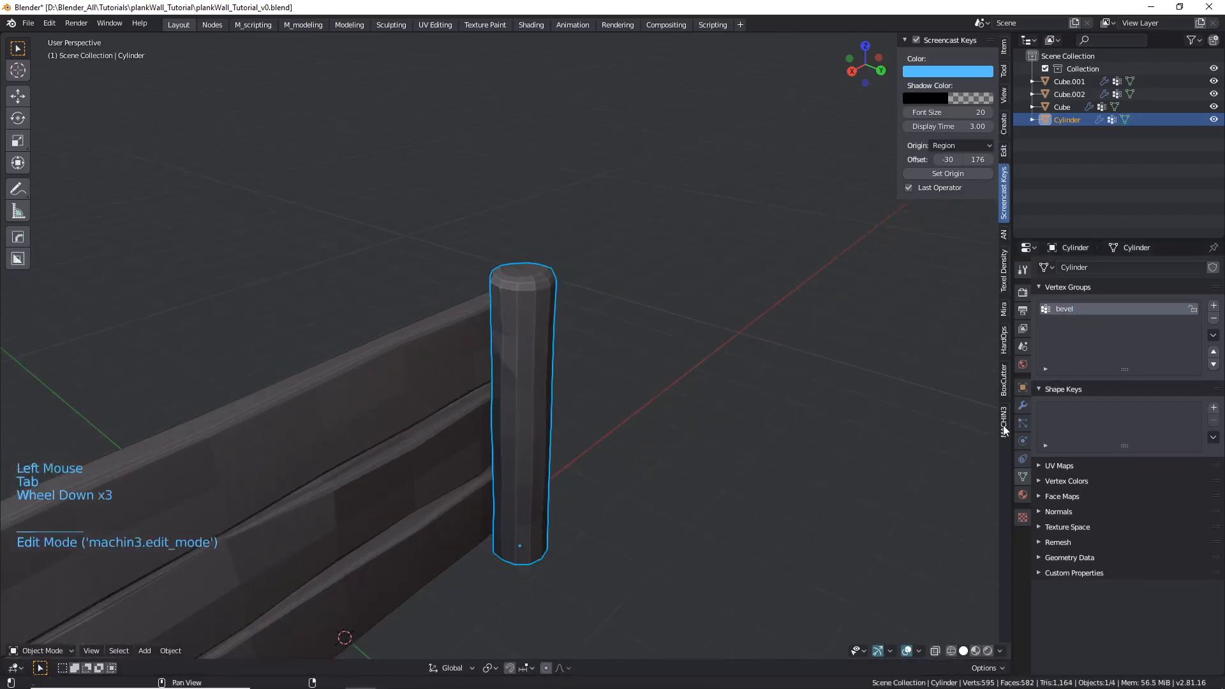
- Limit the post's D_bevel displacement to the bevel vertex group
left_click(1022, 405)
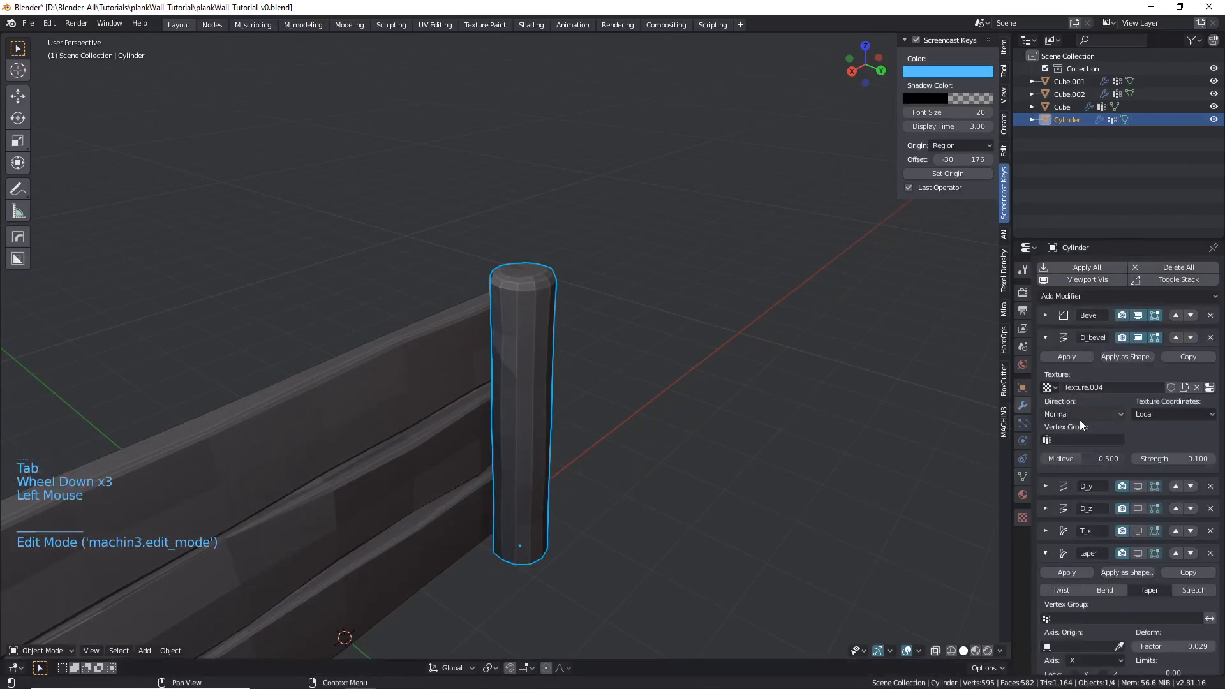
left_click(1083, 439)
left_click(1053, 457)
scroll(562, 281, "up", 1)
middle_click_drag(561, 280, 830, 345)
scroll(830, 344, "up", 1)
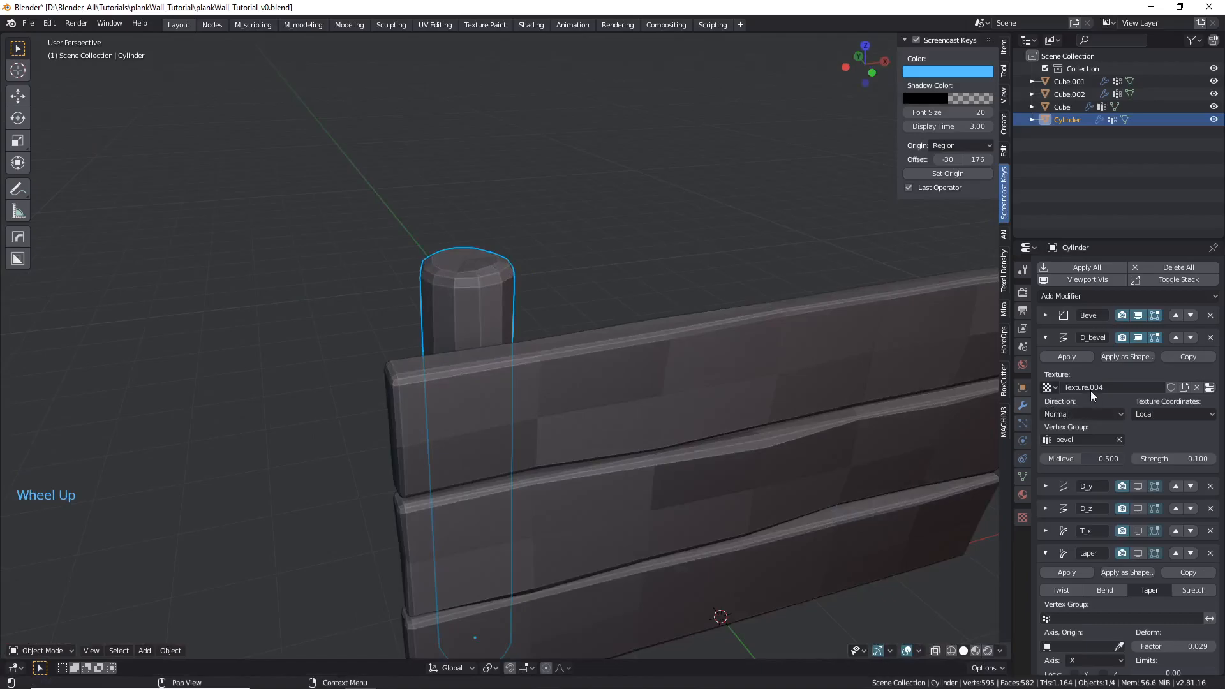
left_click(1046, 338)
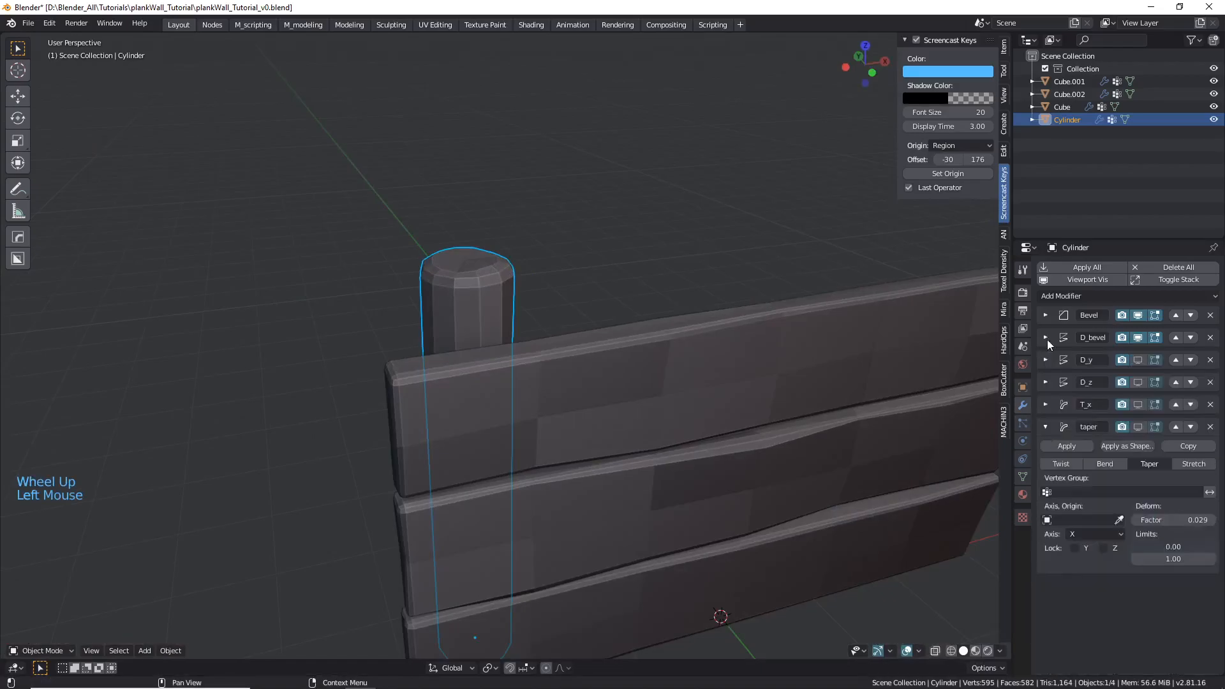
- Turn on the viewport display of the post's D_y modifier and examine the deformation from behind the wall
left_click(1137, 359)
scroll(540, 361, "down", 1)
middle_click_drag(577, 350, 593, 383)
middle_click_drag(594, 383, 575, 359)
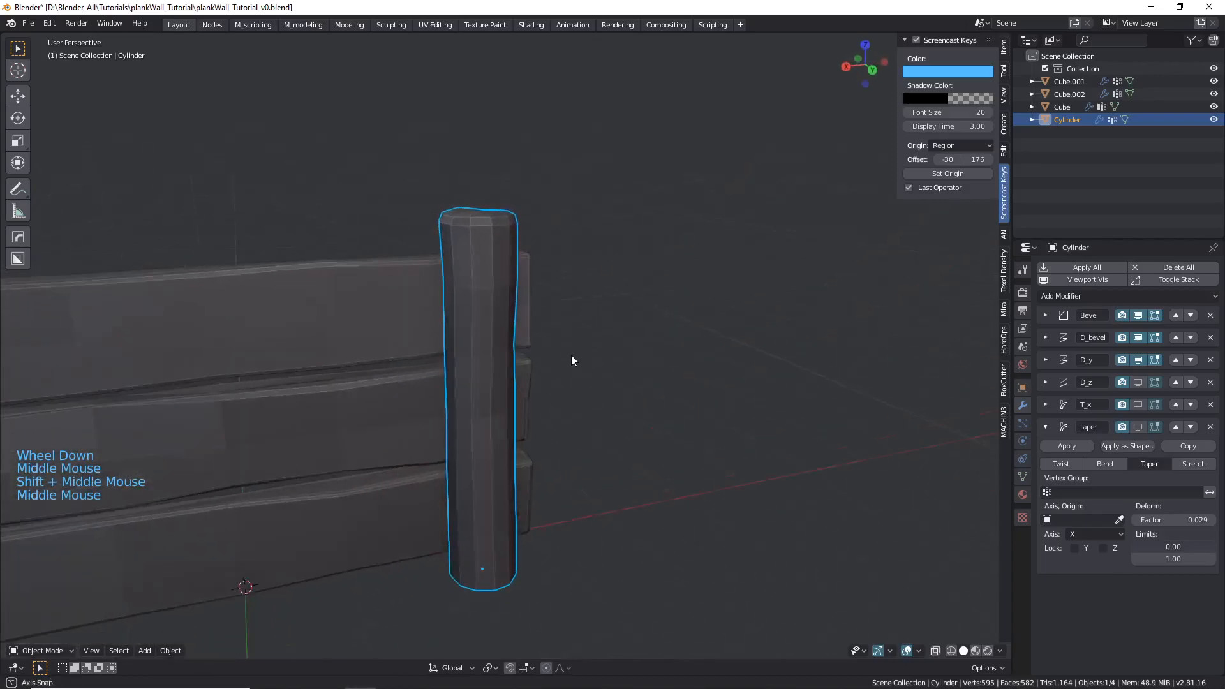
scroll(472, 367, "down", 2)
middle_click_drag(473, 362, 468, 315)
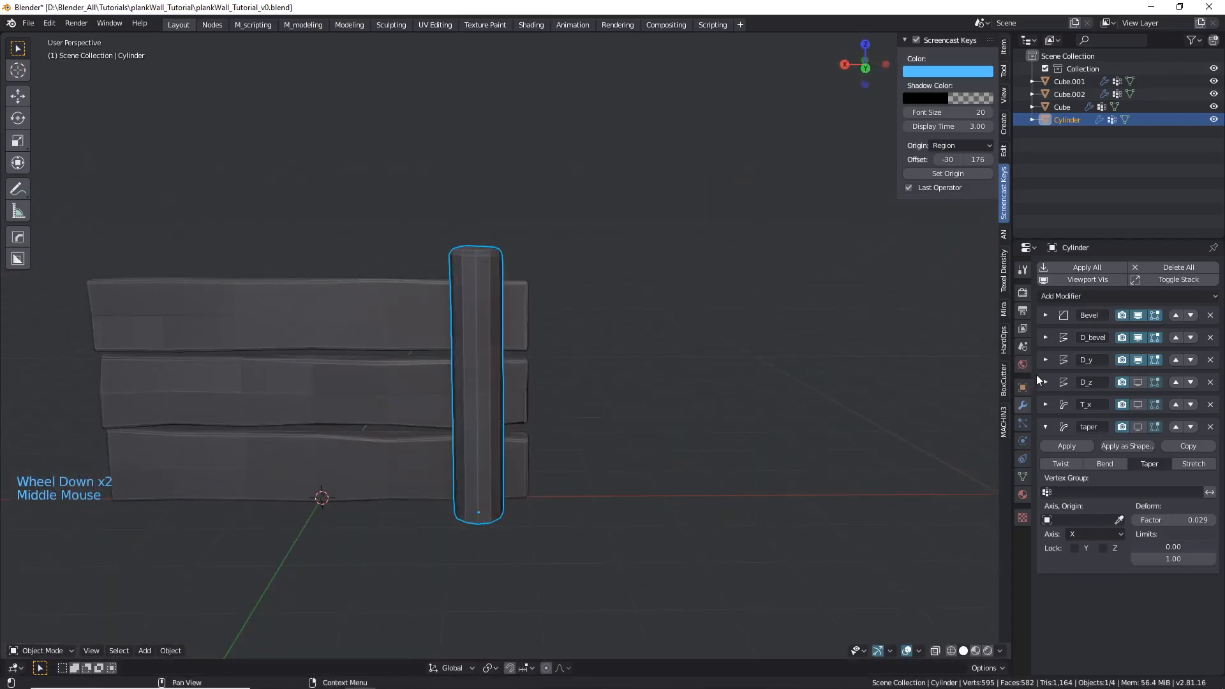
- Set the strength of the post's D_y displacement to -0.060
left_click(1045, 360)
middle_click_drag(642, 407, 483, 323)
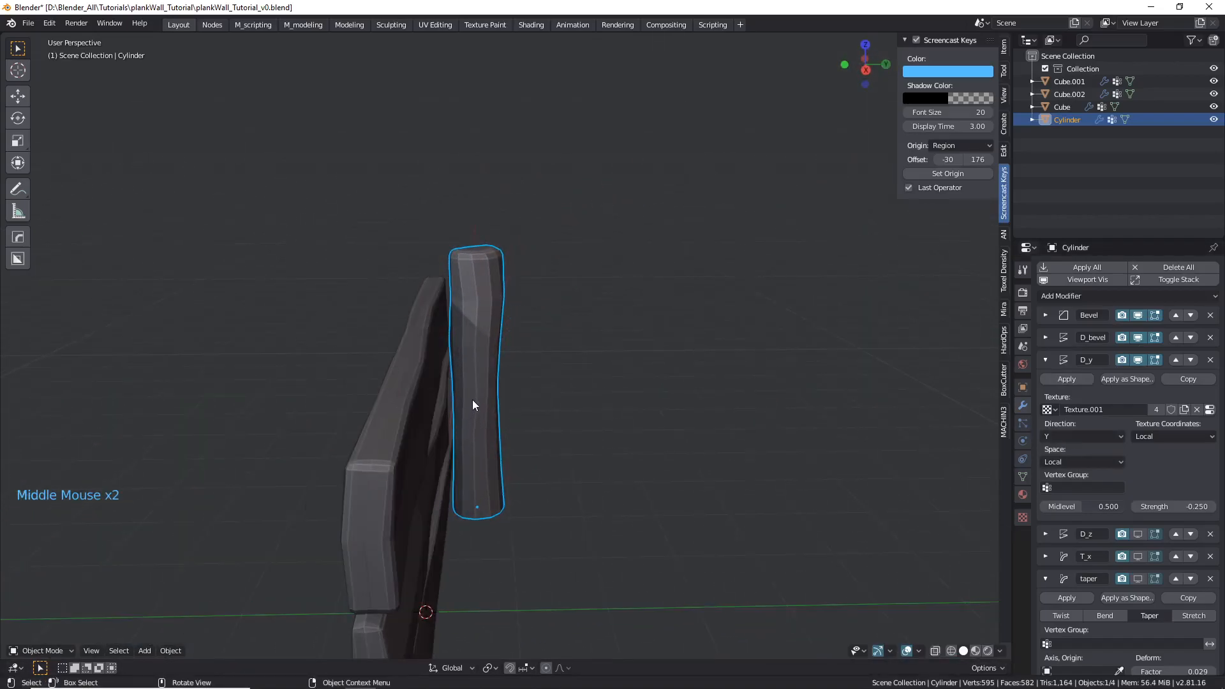
scroll(472, 405, "up", 1)
left_click_drag(1174, 506, 1196, 506, "shift")
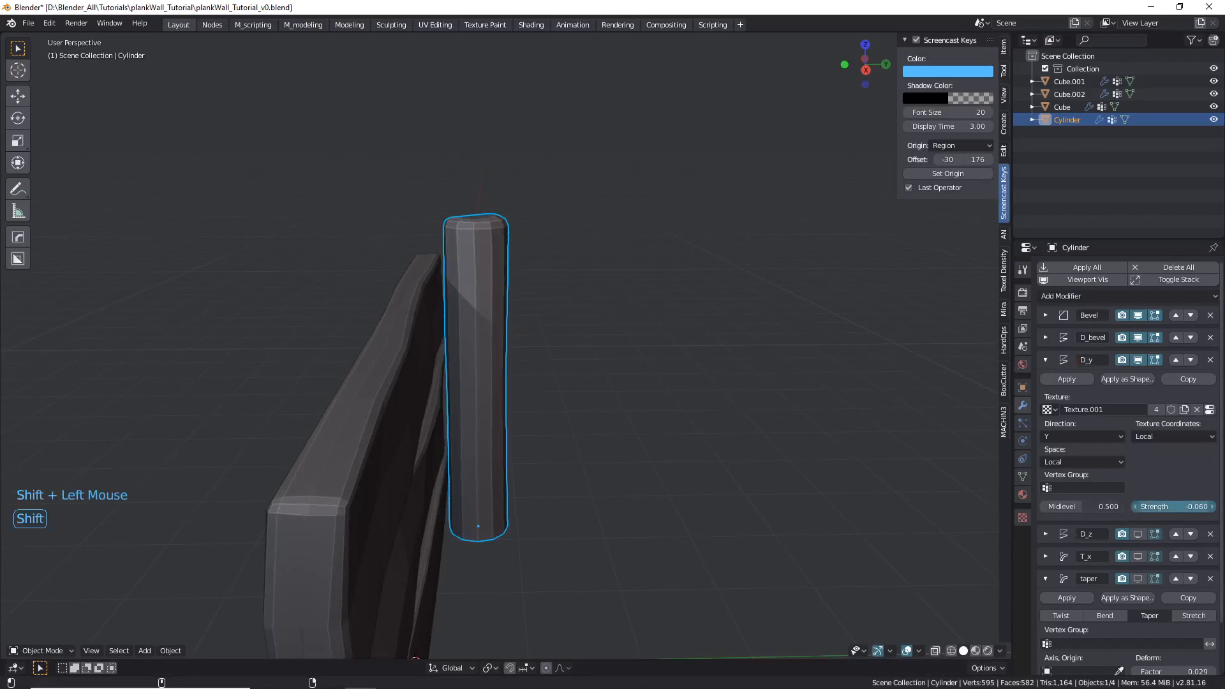
scroll(590, 441, "up", 1)
middle_click_drag(591, 442, 796, 500)
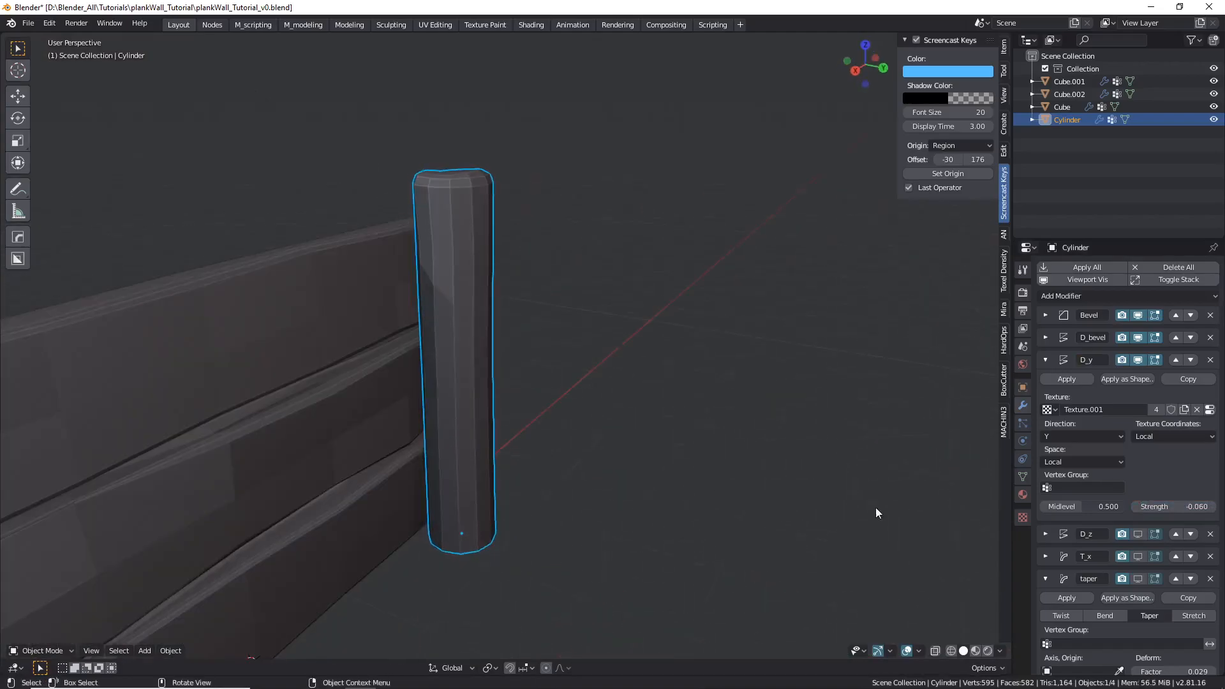
left_click(1047, 363)
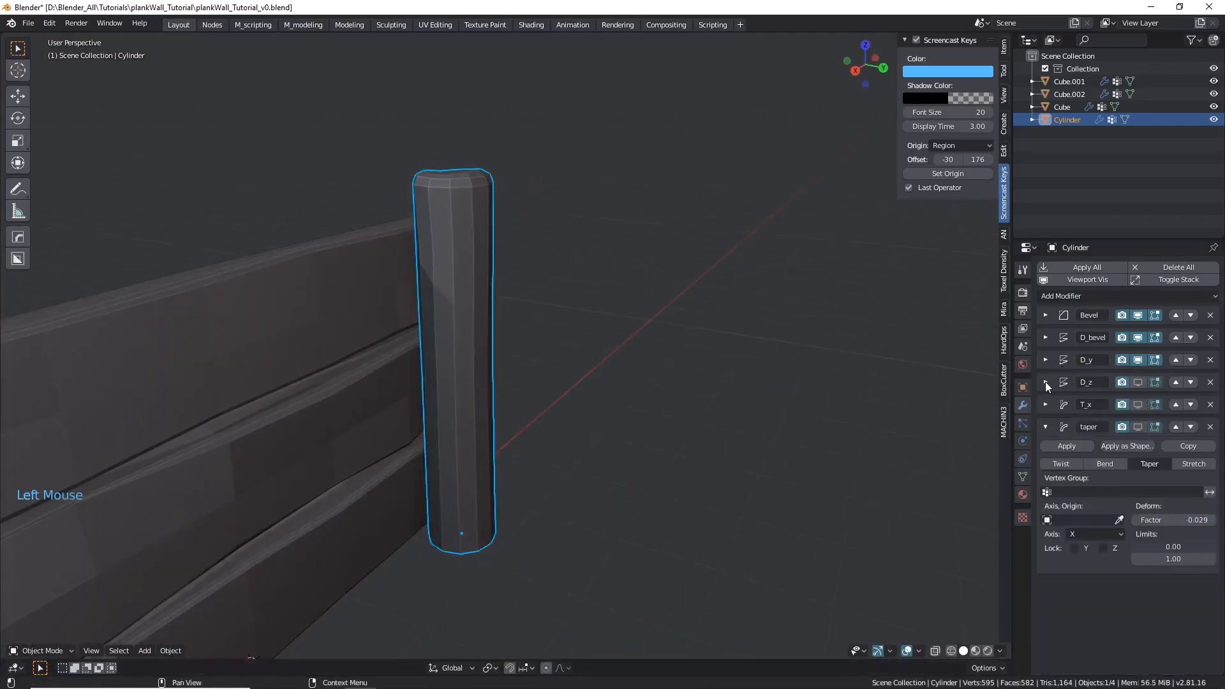
- Turn on the viewport display of the post's D_z modifier and set its displacement direction to X
left_click(1046, 382)
left_click(1140, 381)
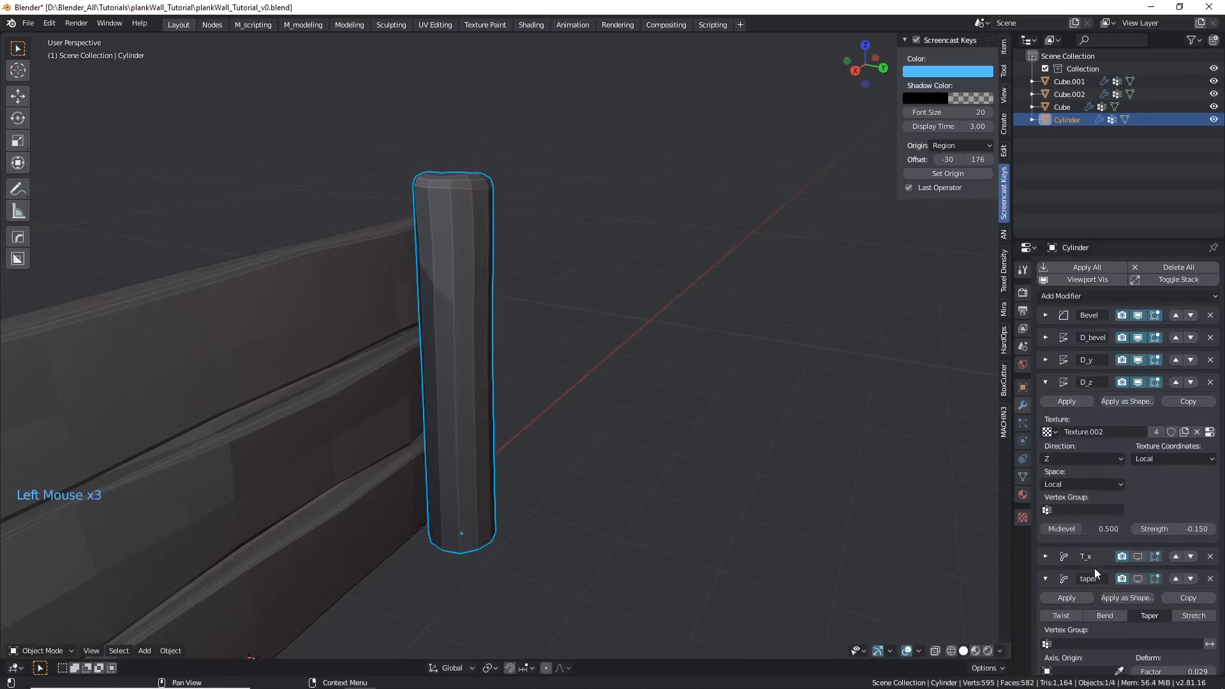
left_click(1057, 461)
left_click(1063, 472)
scroll(510, 342, "down", 2)
middle_click_drag(504, 339, 426, 328)
scroll(483, 342, "up", 1)
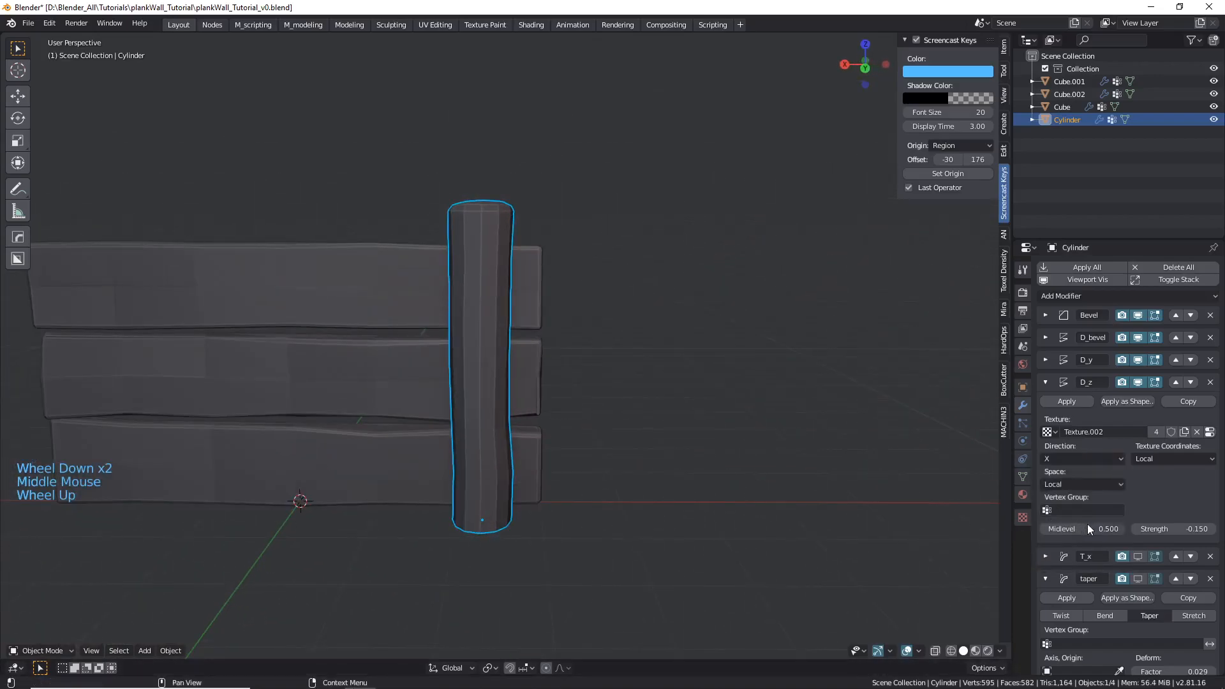
- Set the strength of the post's D_z displacement to 0.120
left_click_drag(1177, 528, 1146, 529, "shift")
scroll(521, 319, "up", 1)
scroll(561, 329, "down", 2)
middle_click_drag(561, 328, 639, 341)
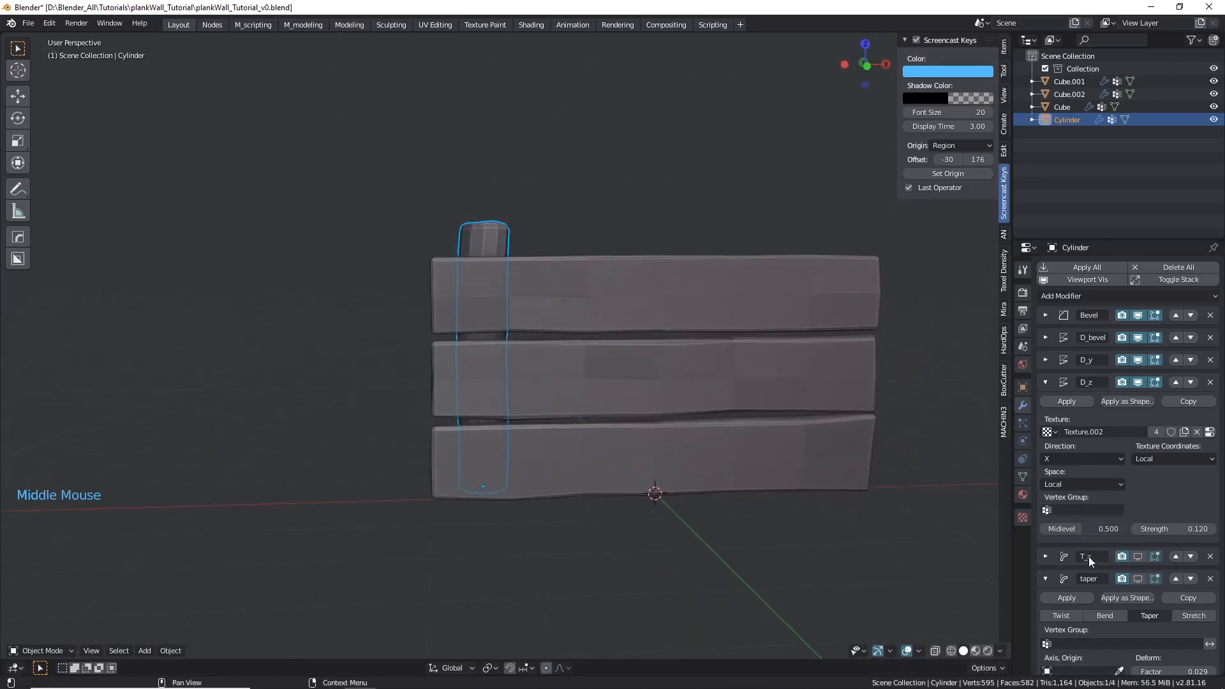
left_click(1045, 382)
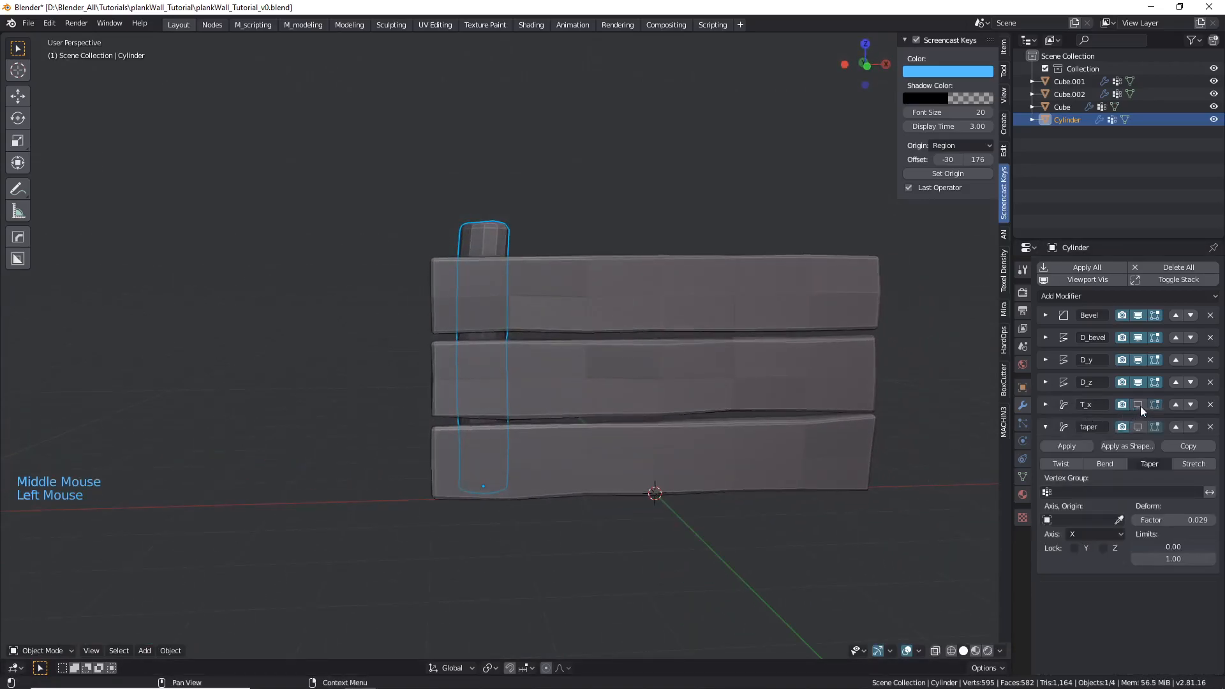
- Try the post's T_x twist with an angle of -2.51° and turn its viewport display off
middle_click_drag(565, 305, 834, 323)
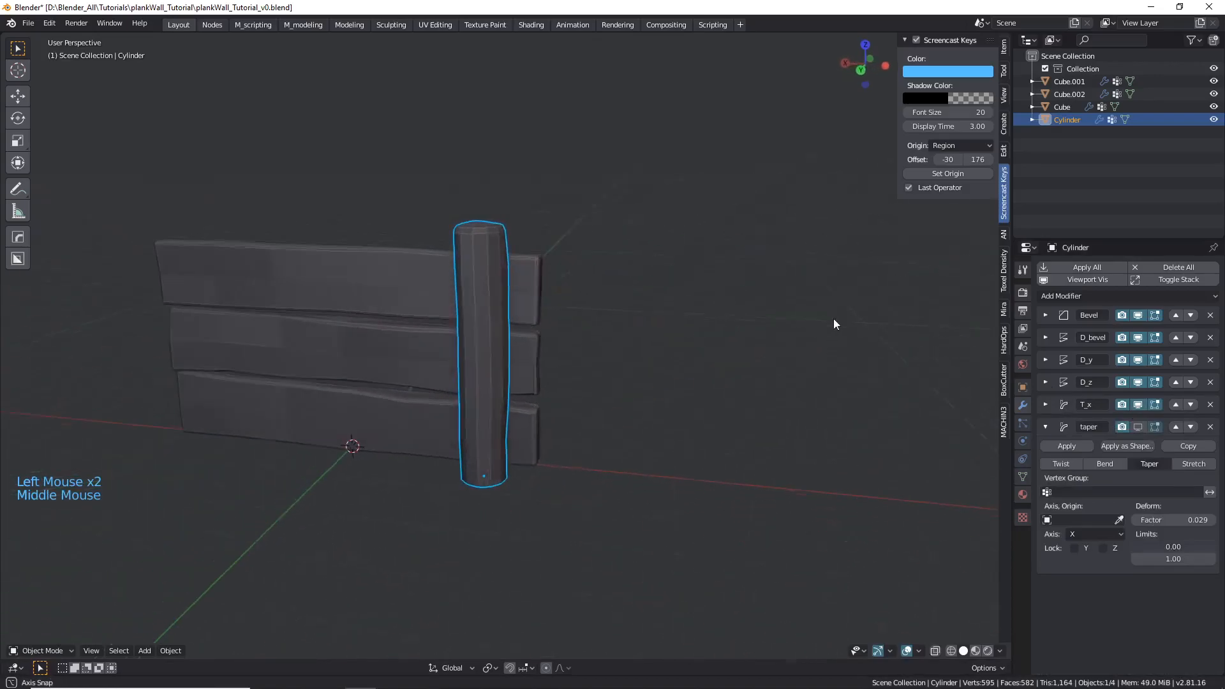
left_click(1046, 405)
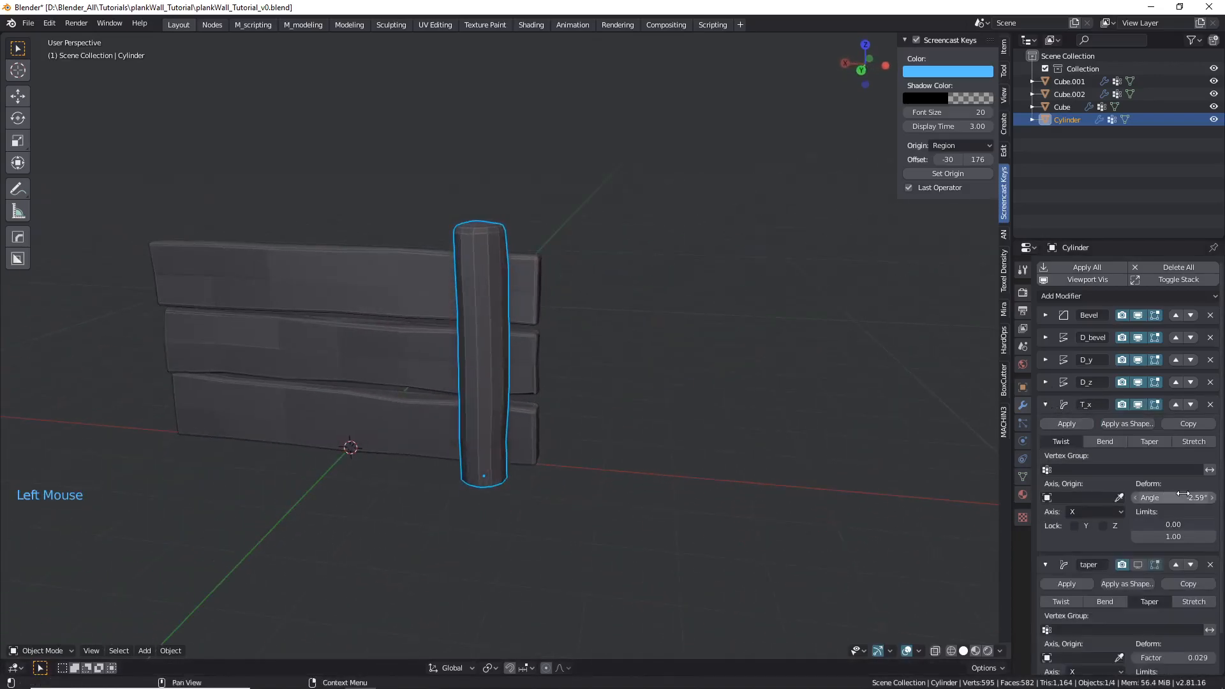
left_click_drag(1176, 499, 1155, 498, "shift")
left_click(1137, 404)
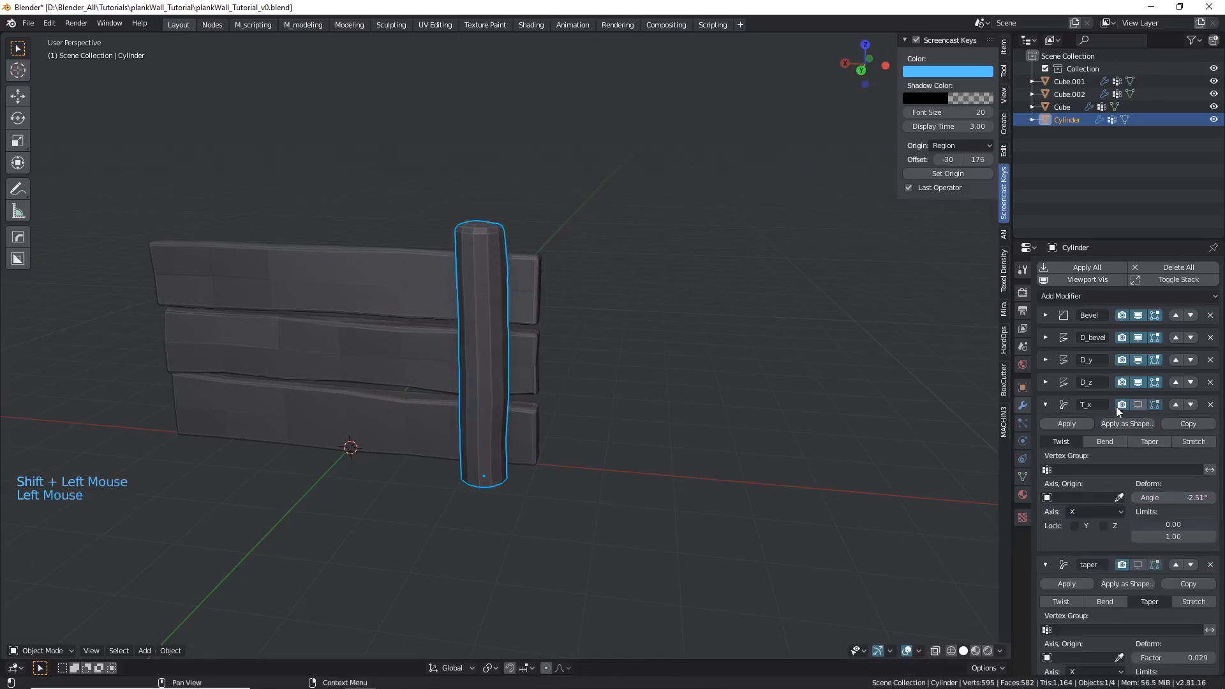
left_click(1045, 404)
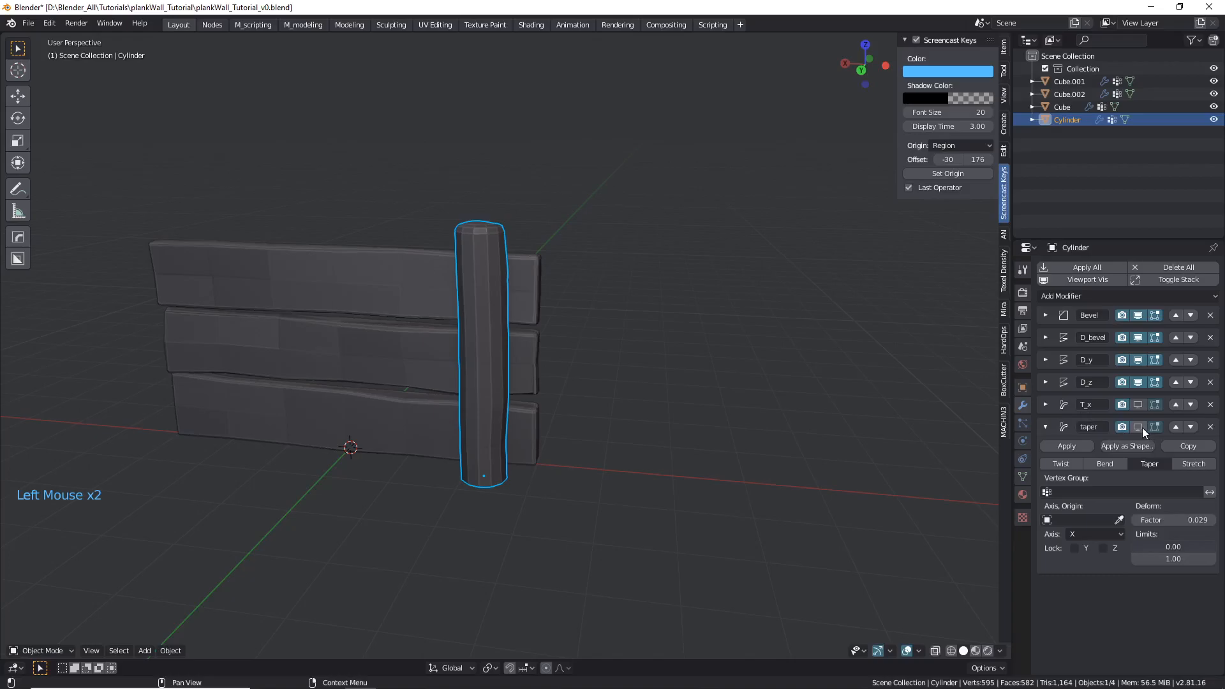
- Turn on the viewport display of the post's taper modifier and set its axis to Z
left_click(1090, 534)
left_click(1086, 574)
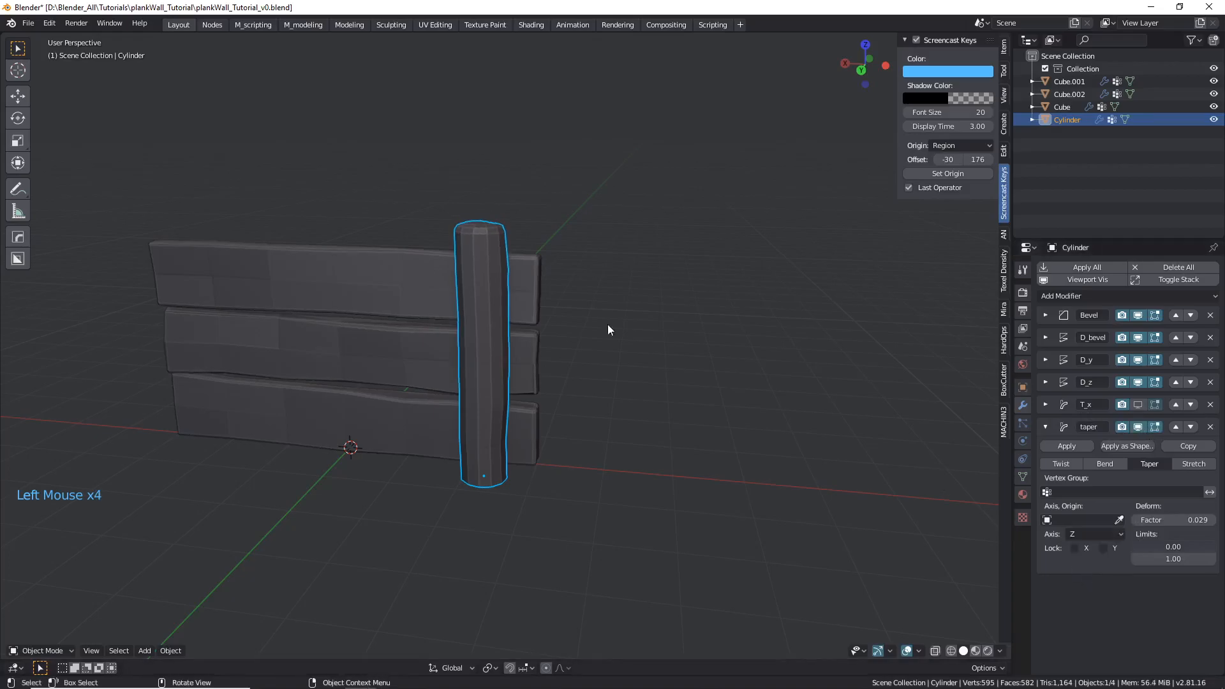
scroll(495, 294, "up", 2)
middle_click_drag(572, 369, 65, 460)
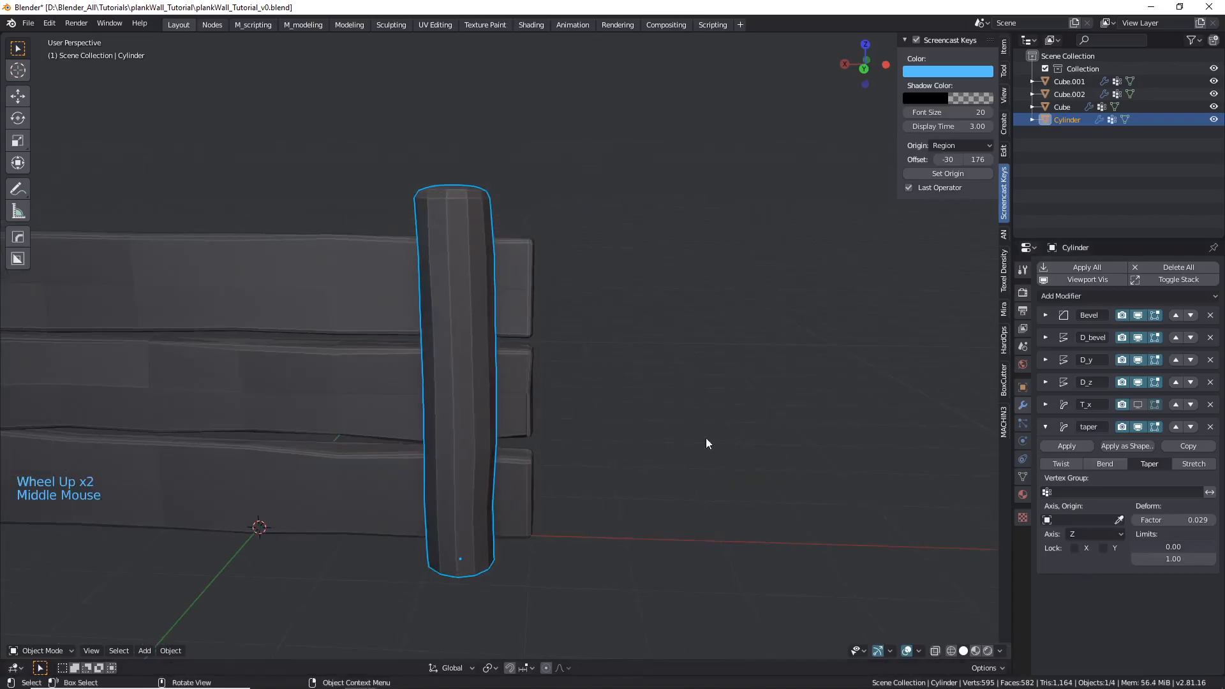
- Set the deform factor of the post's taper modifier to 0.299
mouse_move(1156, 520)
left_mouse_down()
mouse_move(1184, 520)
mouse_move(1168, 520)
left_mouse_up()
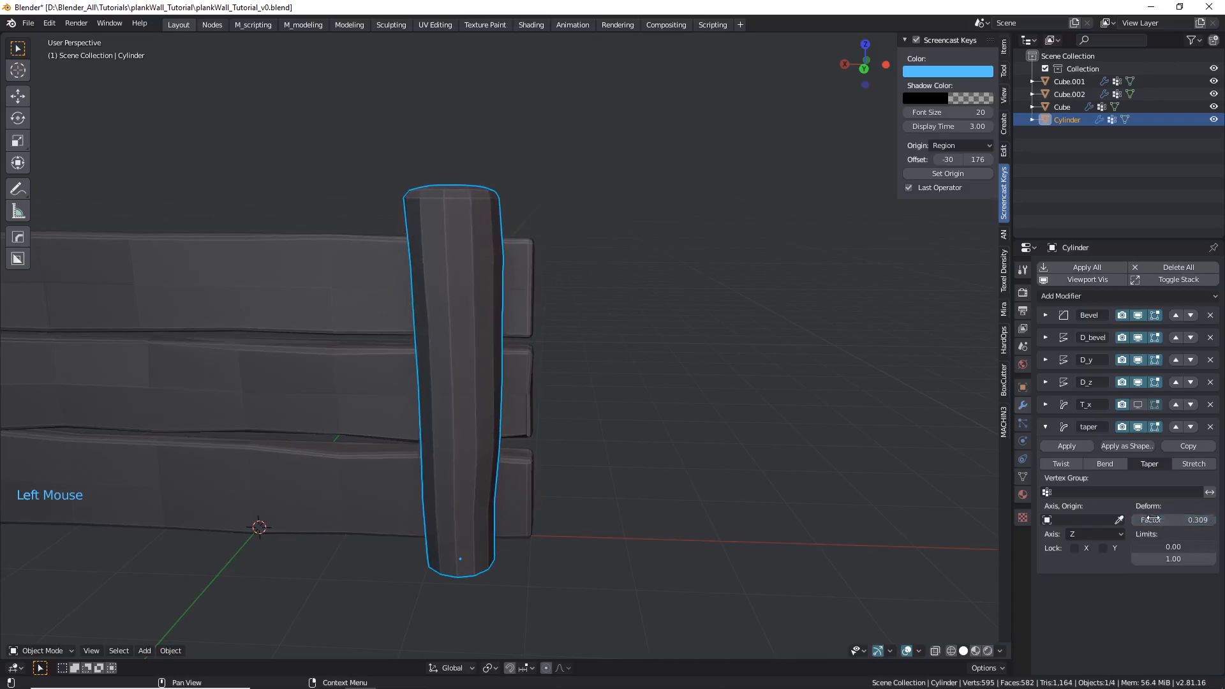
middle_click_drag(565, 373, 521, 362)
scroll(522, 374, "down", 2)
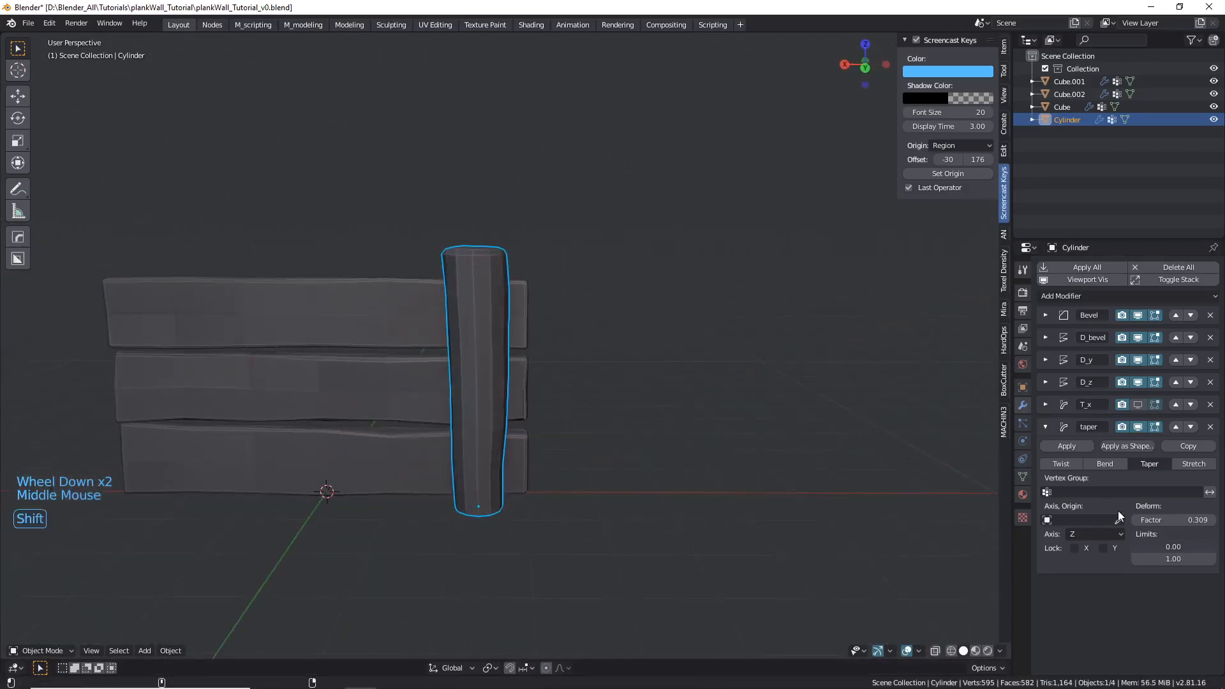
left_click_drag(1174, 520, 1171, 520, "shift")
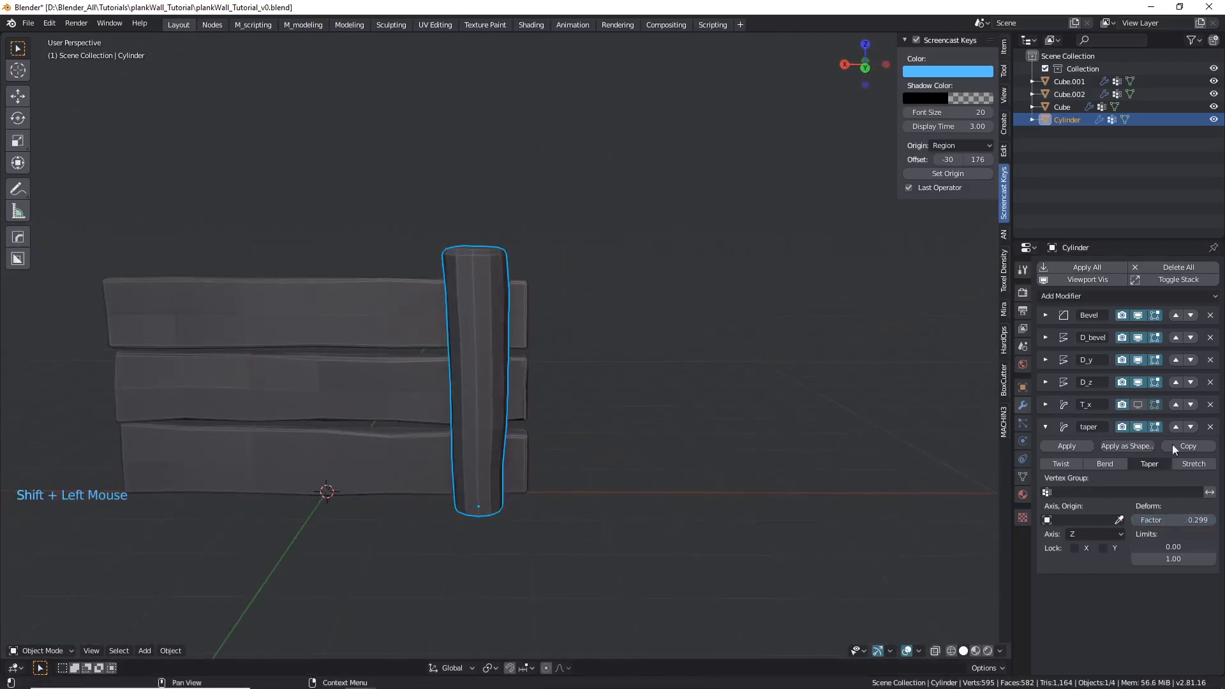
- Remove the T_x modifier from the post and switch to the front orthographic view
left_click(1211, 404)
scroll(534, 374, "down", 3)
middle_click_drag(535, 374, 291, 375)
key("KP_1")
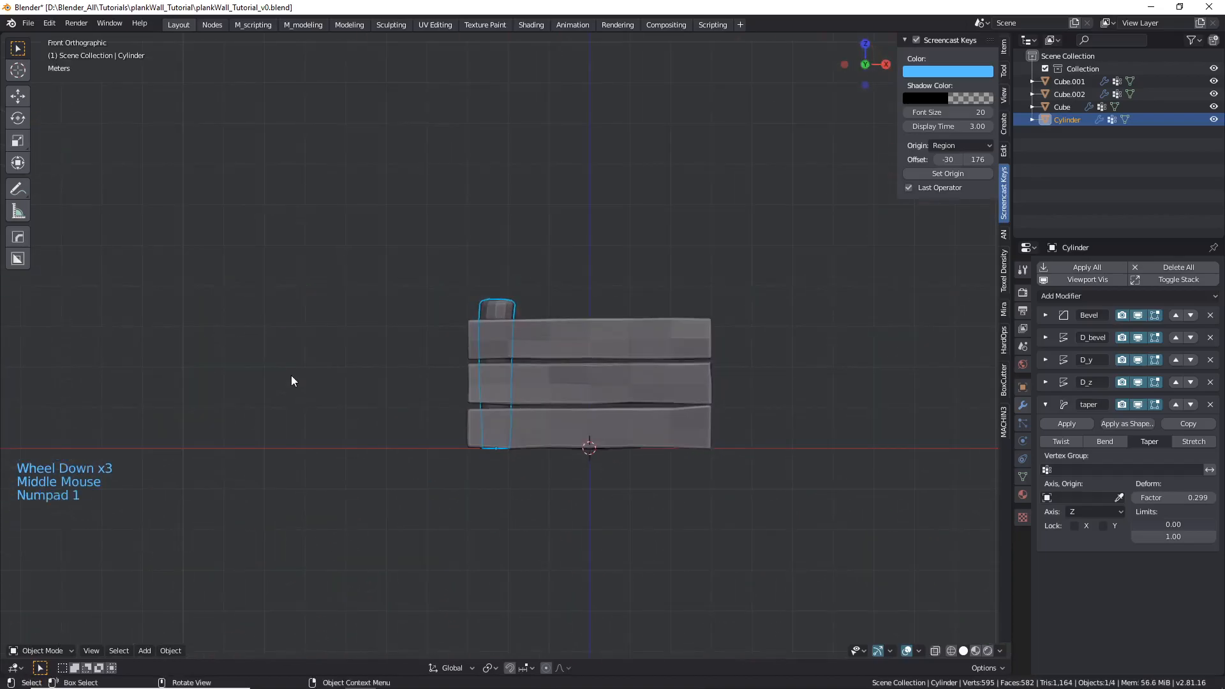
- Set the transform pivot point to the 3D cursor and test it by scaling the post
scroll(405, 401, "up", 2)
middle_click_drag(534, 328, 560, 412, "shift")
scroll(443, 542, "up", 7)
scroll(477, 517, "down", 6)
middle_click_drag(800, 422, 611, 454, "shift")
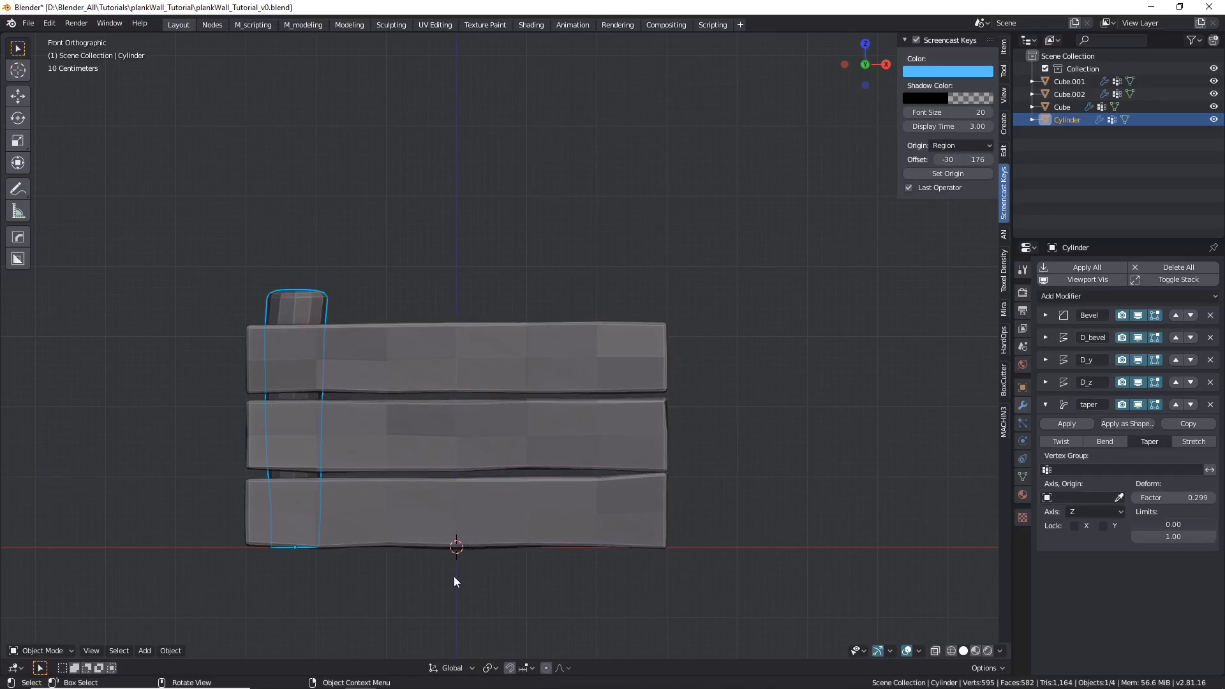
left_click(488, 668)
left_click(518, 638)
key("s")
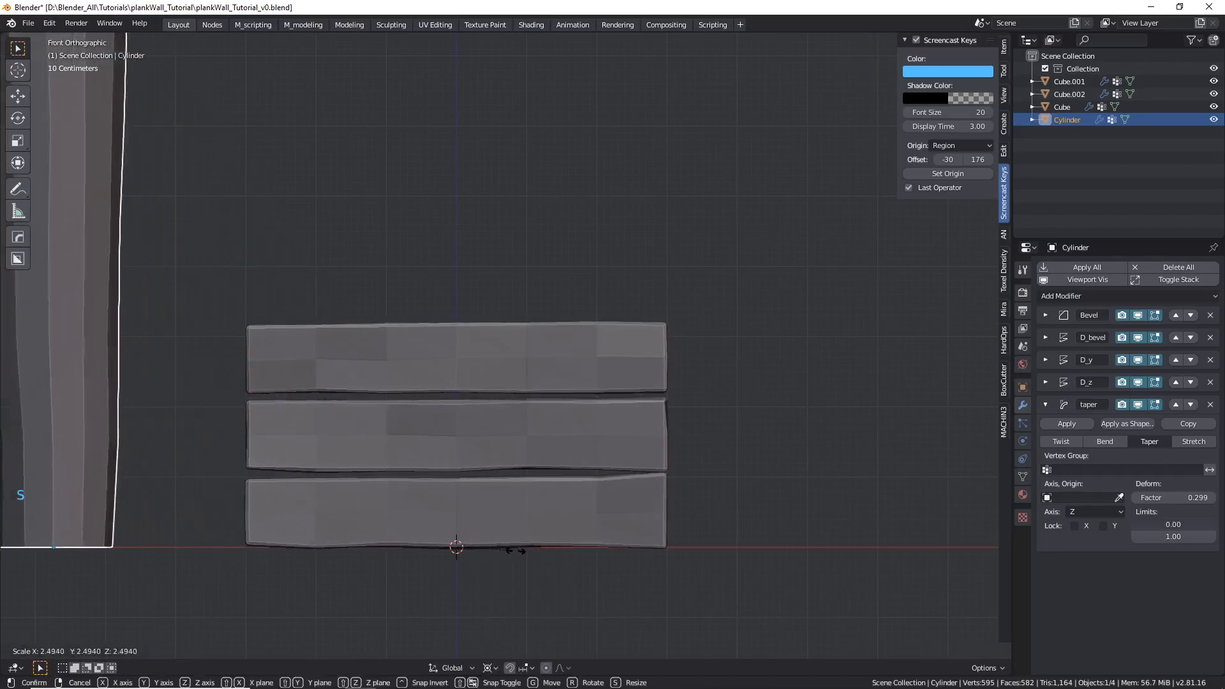
right_click(480, 493)
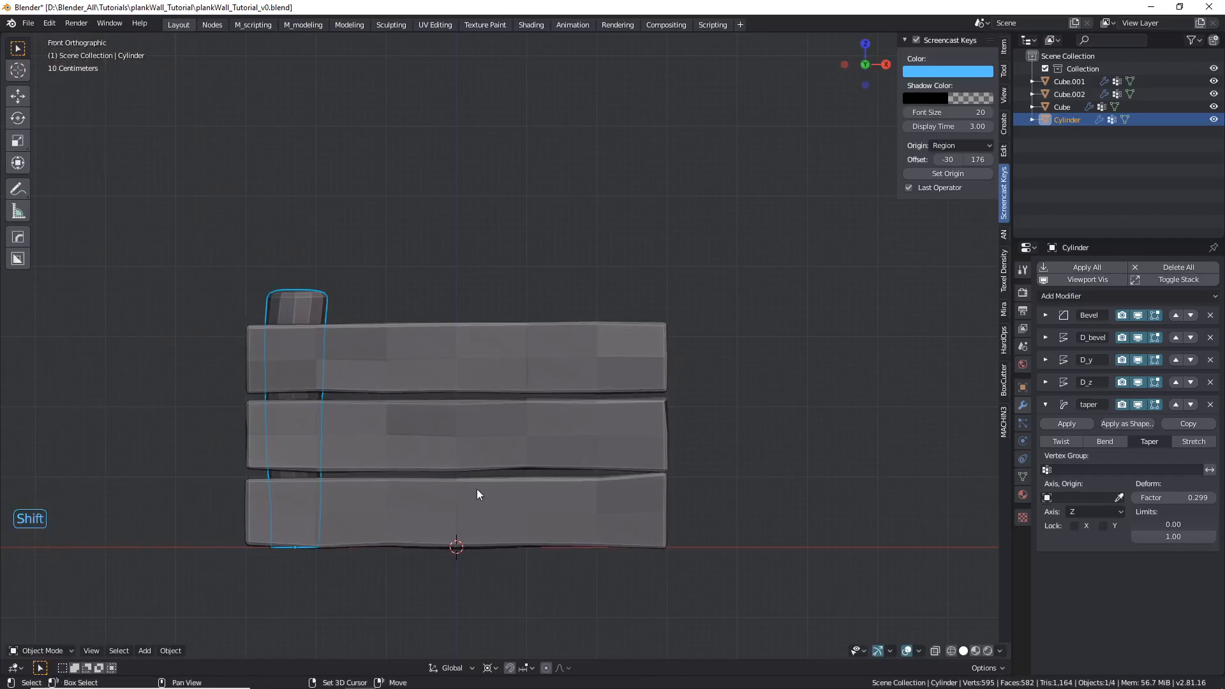
- Duplicate the post in place and mirror the copy to the wall's other end by scaling it -1 along X
key("shift+d")
right_click(476, 309)
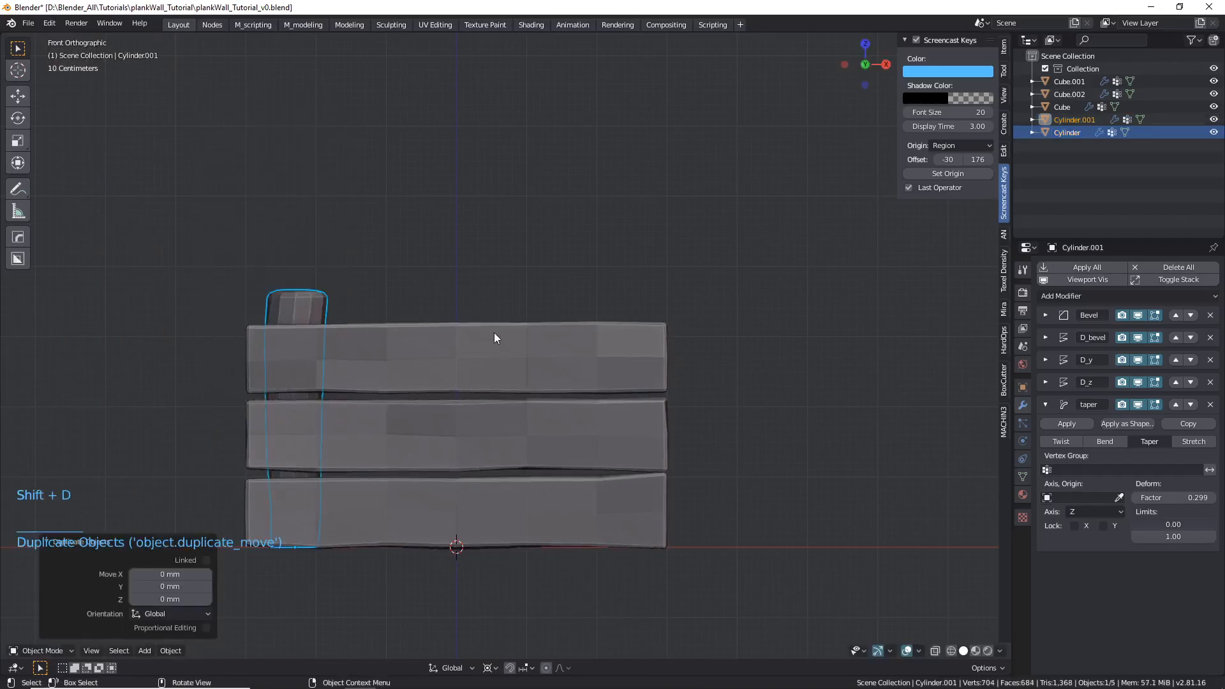
key("s")
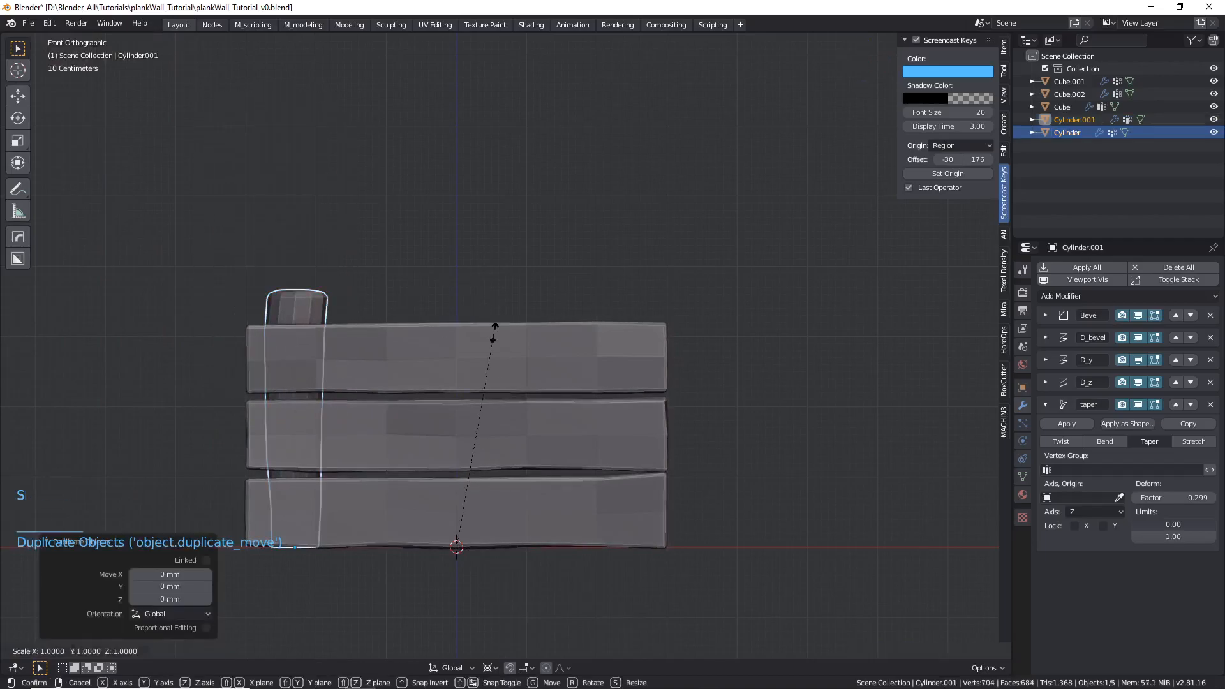
type("x-1")
key("Return")
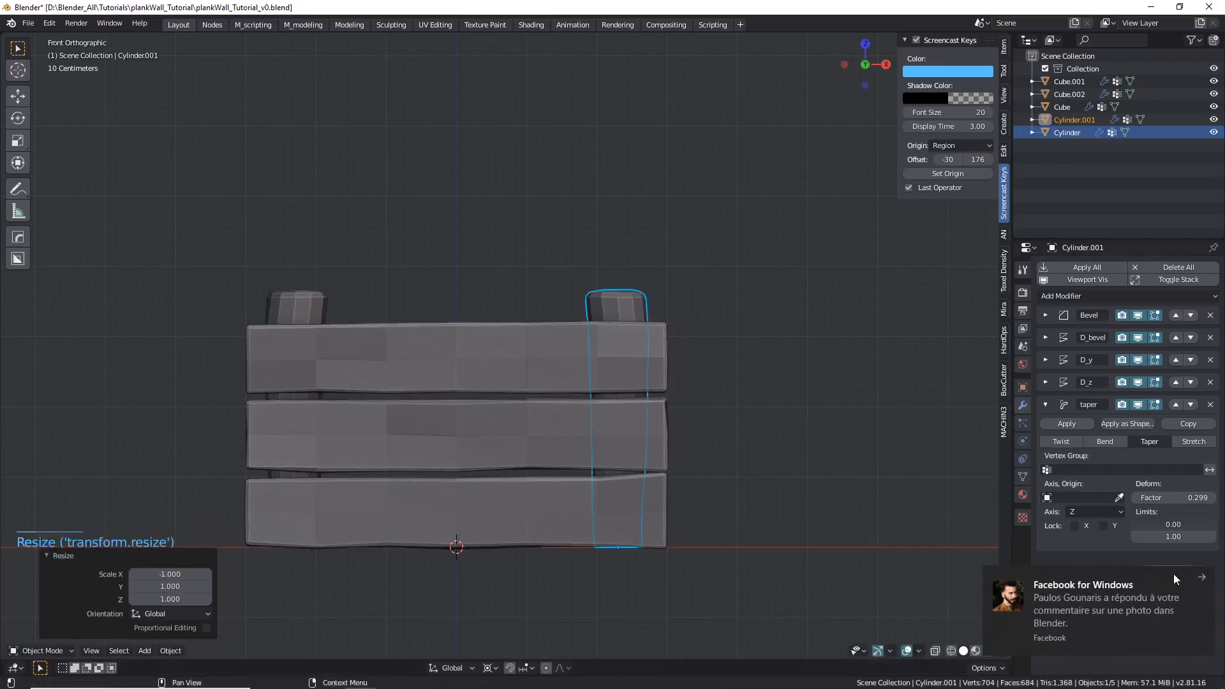
left_click(1204, 578)
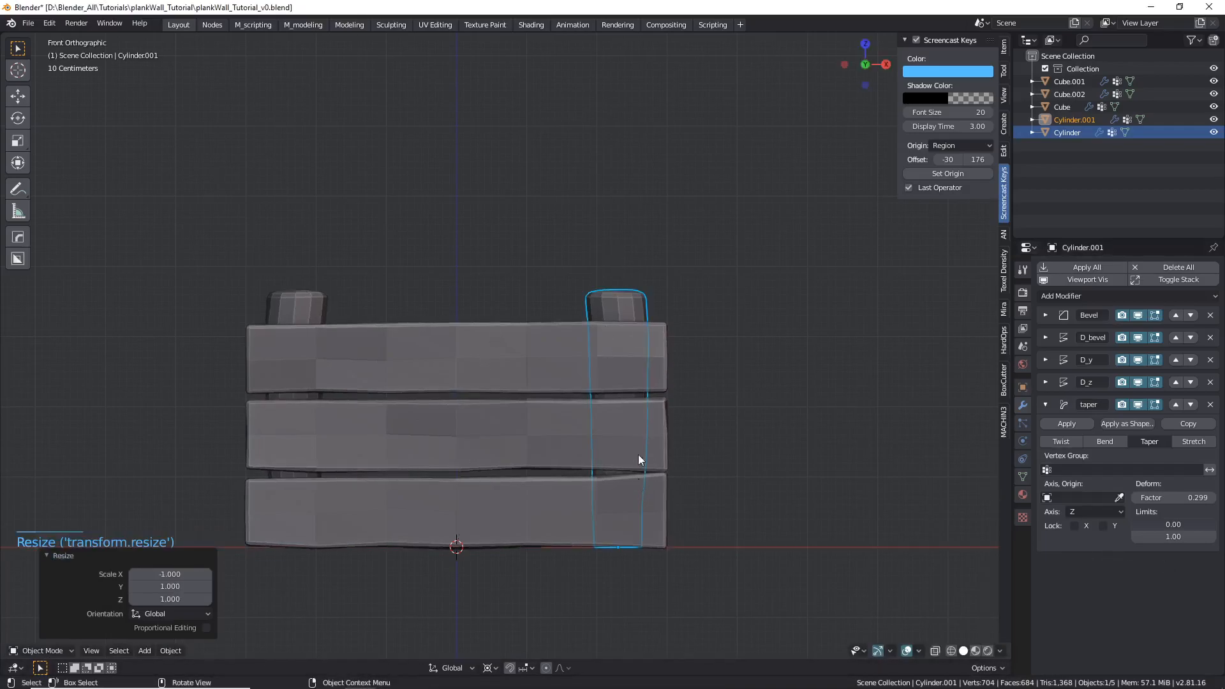
- Recalculate the normals of the mirrored post's whole mesh
left_click(622, 293)
mouse_move(646, 375)
middle_mouse_down()
mouse_move(622, 293)
mouse_move(646, 354)
middle_mouse_up()
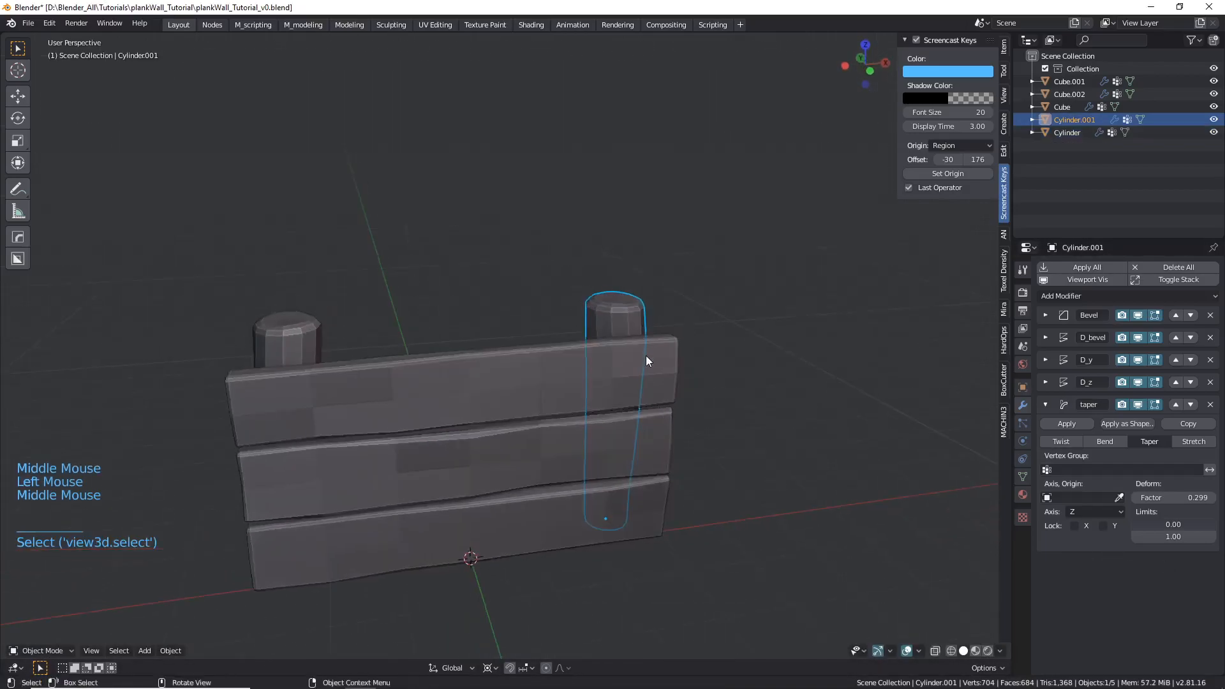
key("Tab")
key("a")
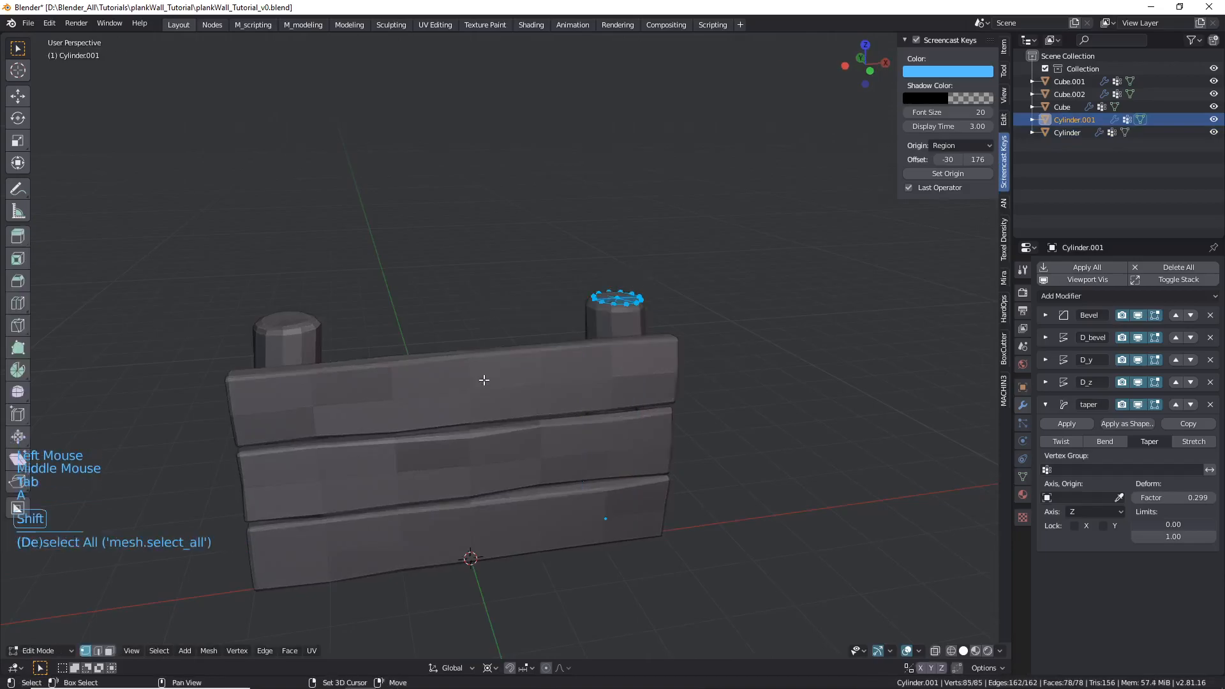
key("shift+n")
key("Return")
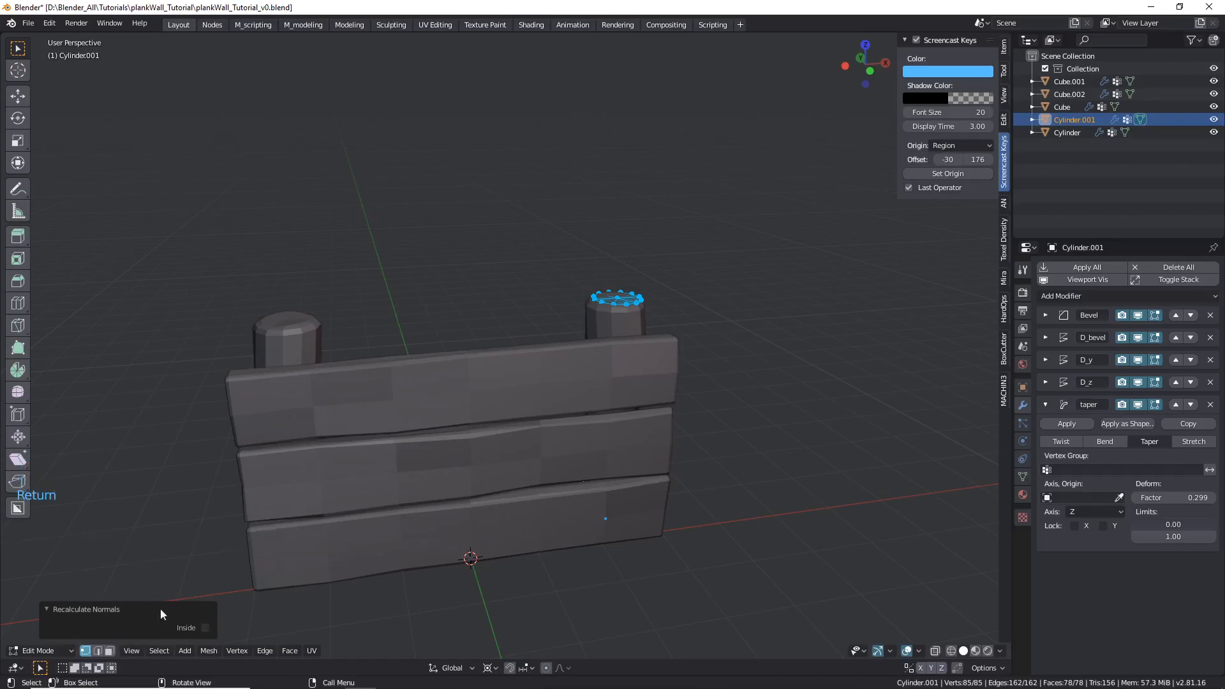
key("Tab")
- Set the deform factor of the mirrored post's taper modifier to 0.195
middle_click_drag(572, 347, 767, 362)
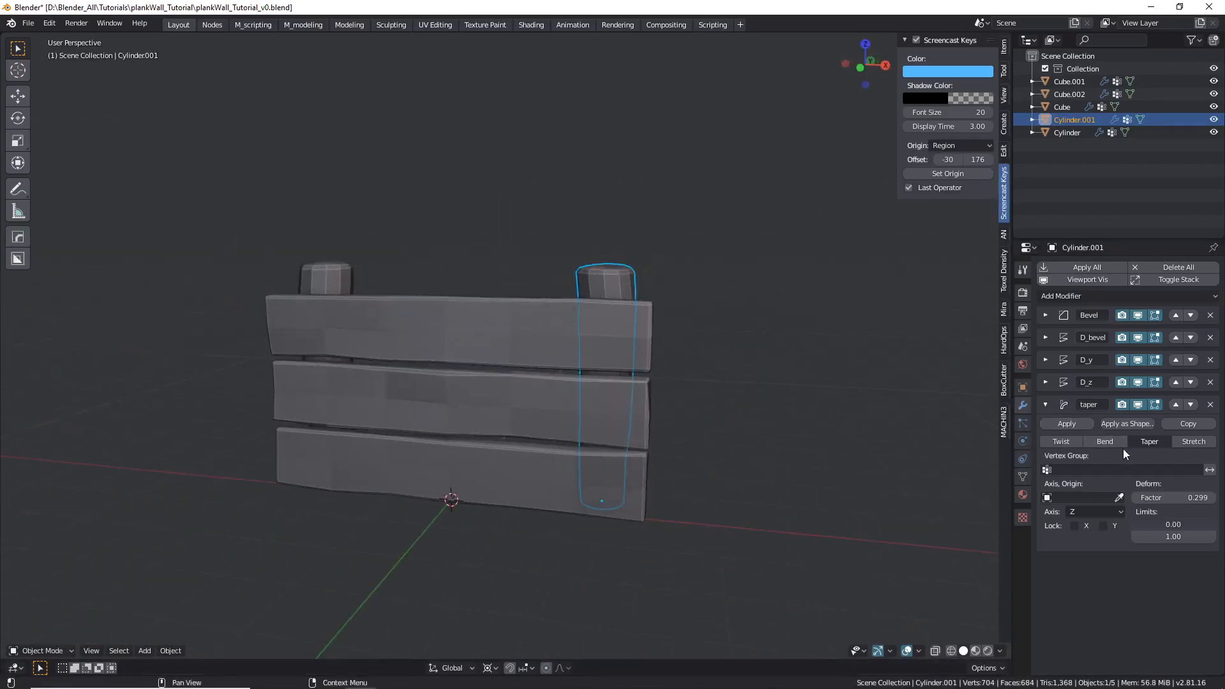
left_click_drag(1169, 497, 1153, 498, "shift")
scroll(596, 274, "up", 2)
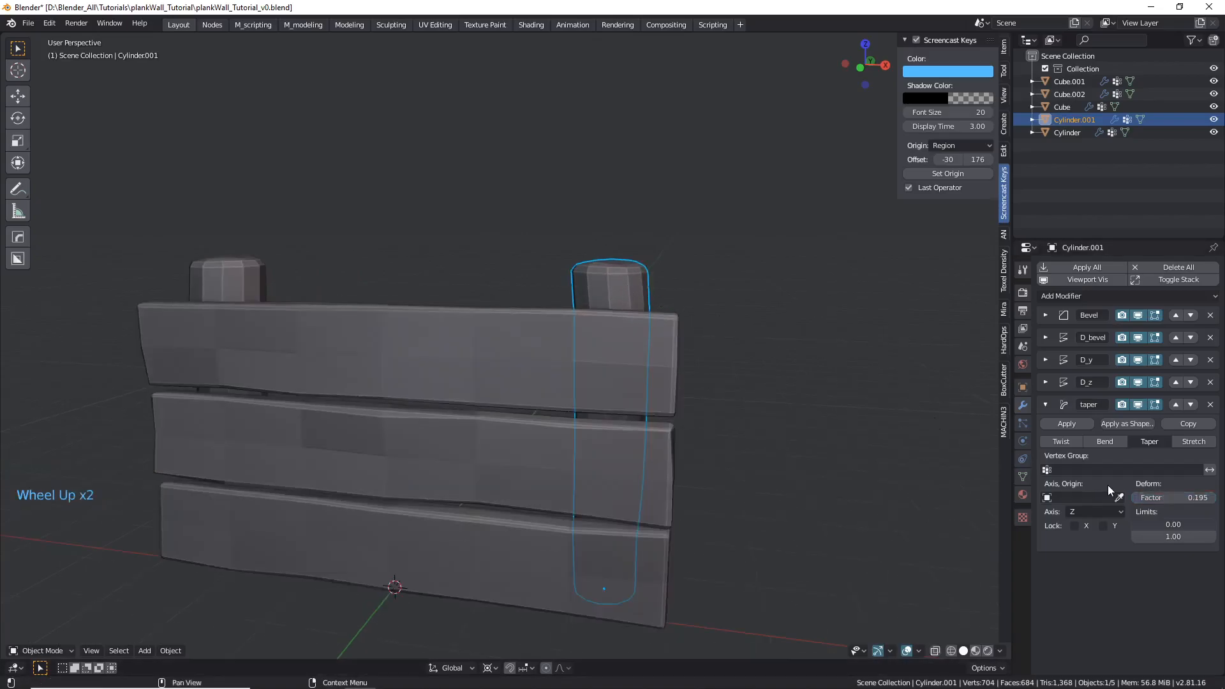
- Set the strength of the mirrored post's D_bevel displacement to 0.150 and make its texture a separate copy
left_click(1045, 337)
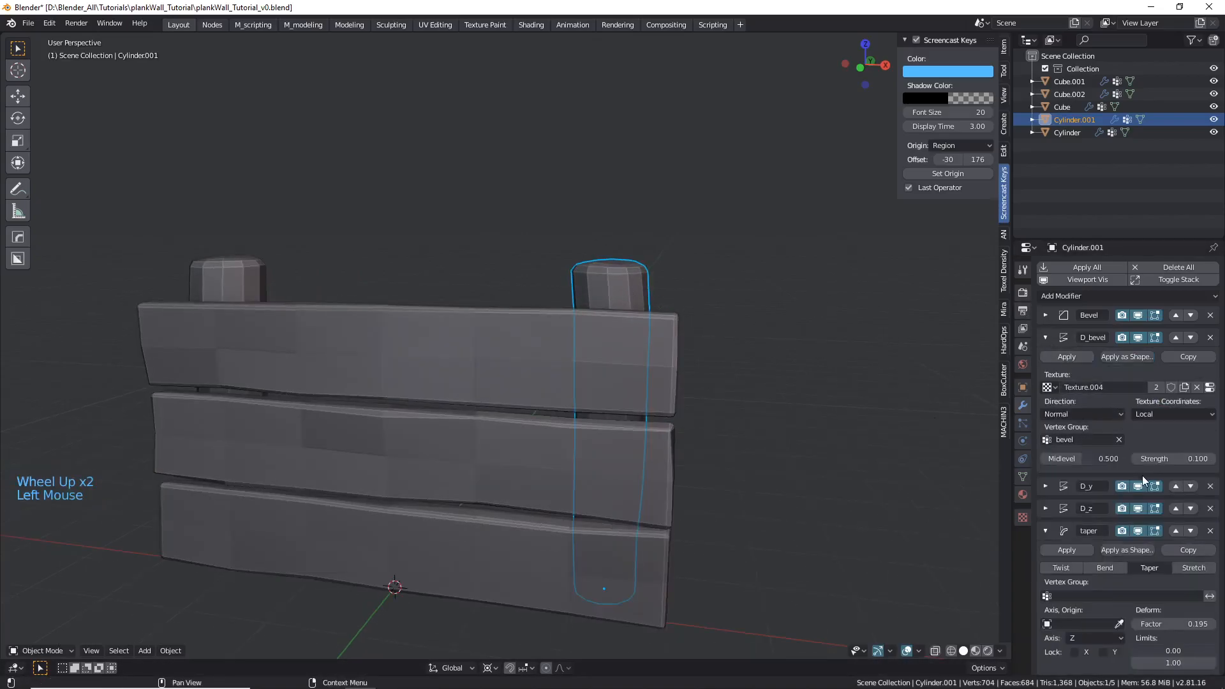
left_click(1174, 458, "shift")
left_click_drag(1174, 459, 1181, 458, "shift")
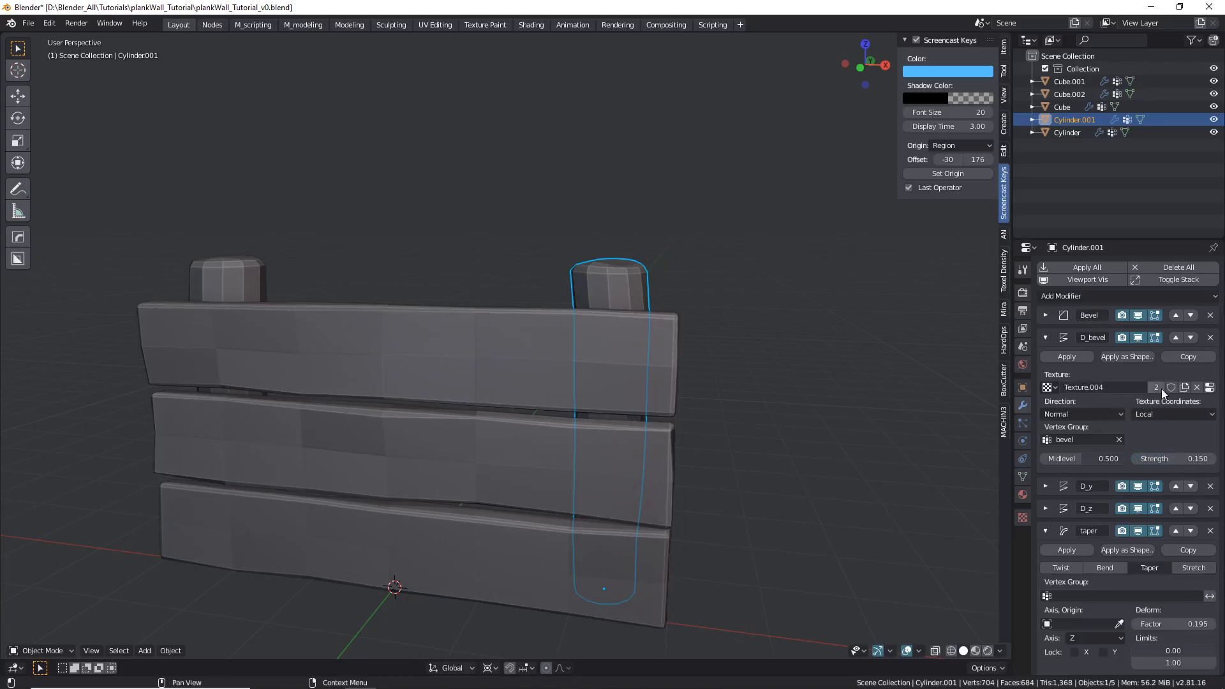
left_click(1184, 388)
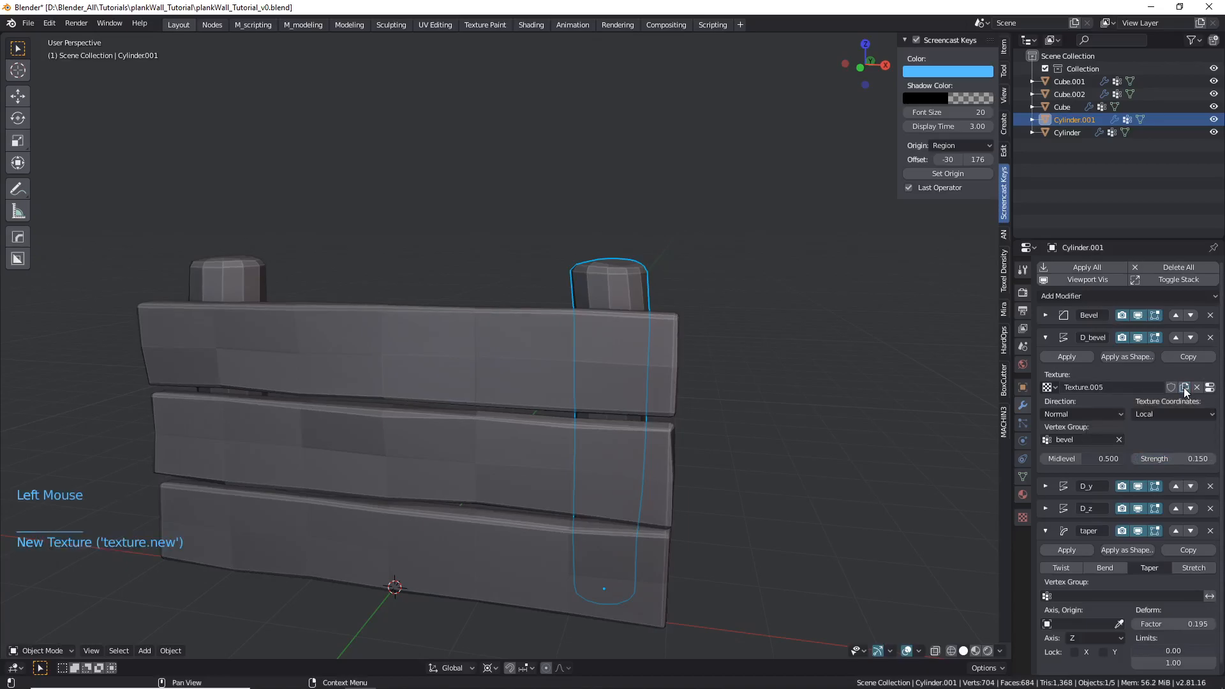
- Open the settings of the copied D_bevel texture and try adjusting its Clouds size
left_click(1023, 517)
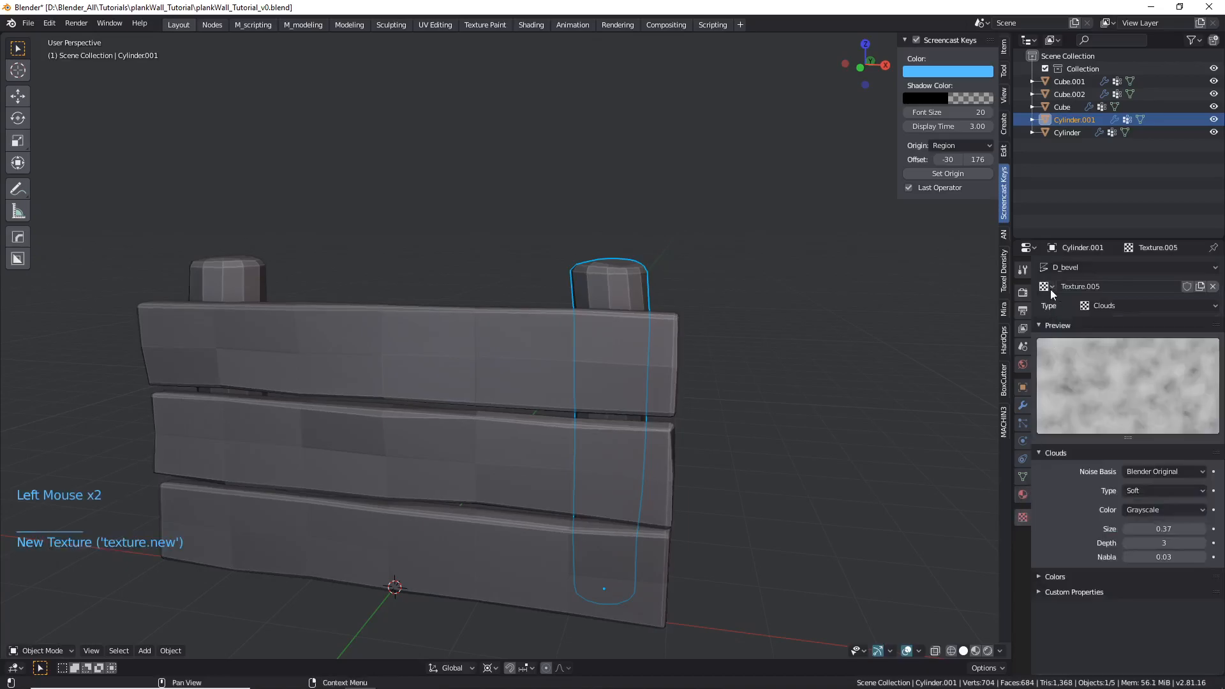
scroll(645, 254, "up", 1)
scroll(645, 254, "down", 1)
scroll(670, 274, "up", 1)
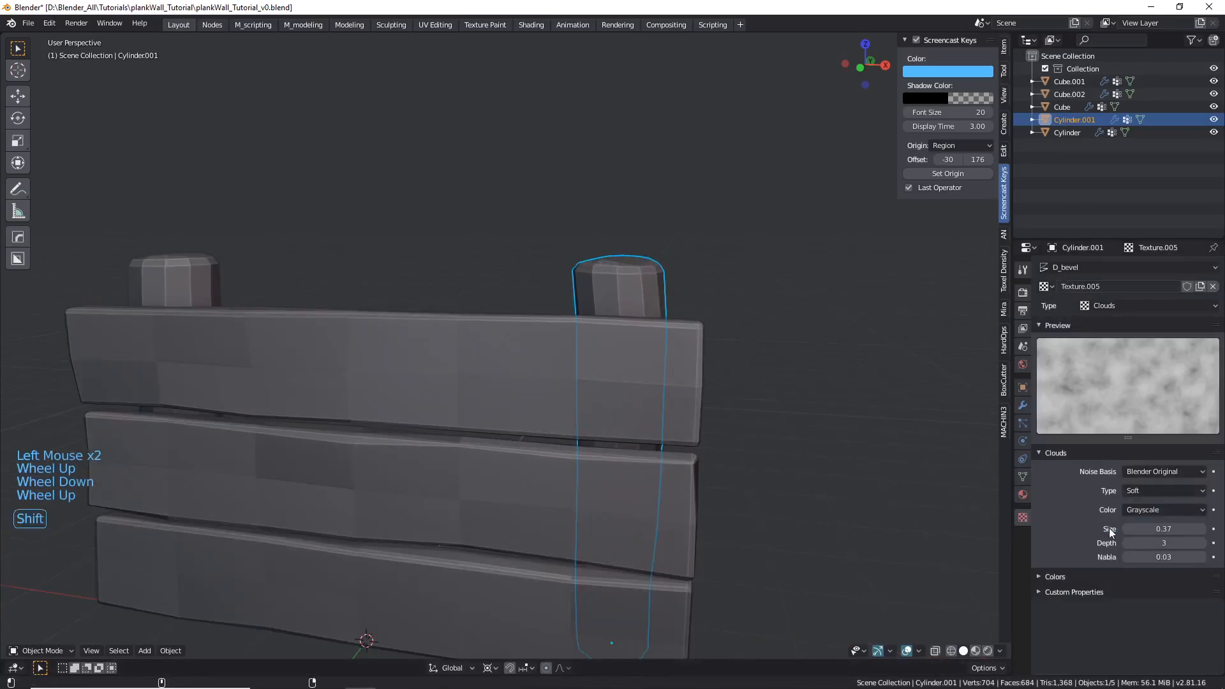
left_click(1164, 529, "shift")
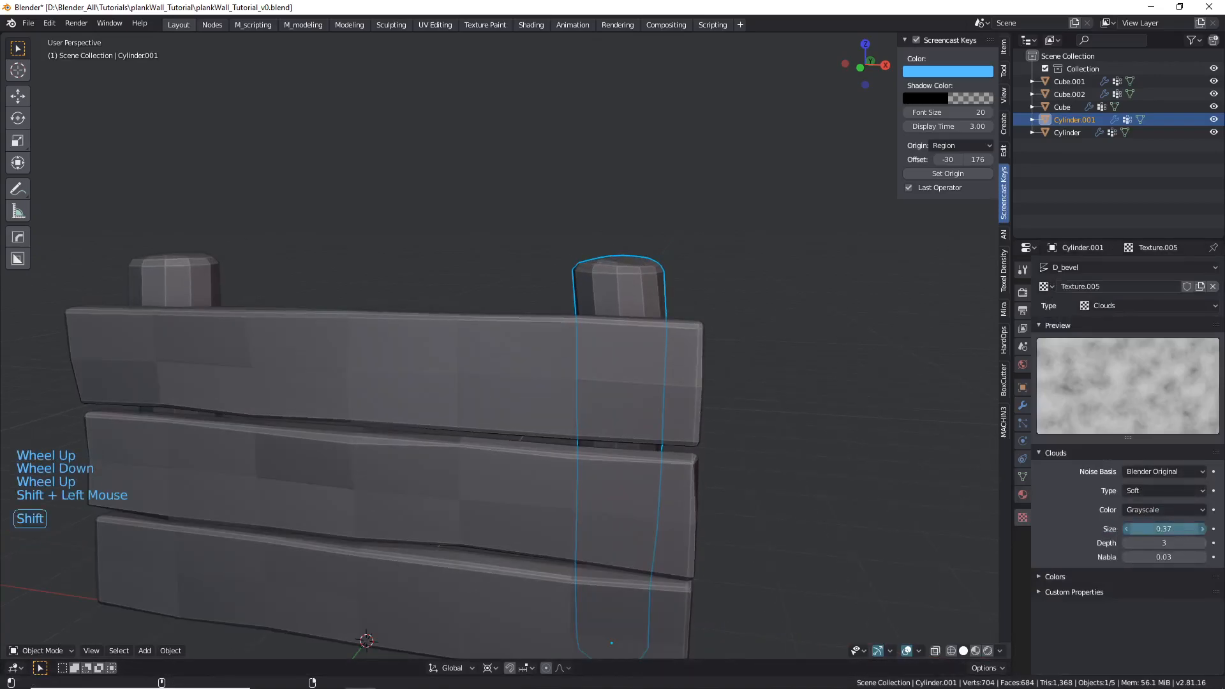
middle_click_drag(606, 300, 638, 313)
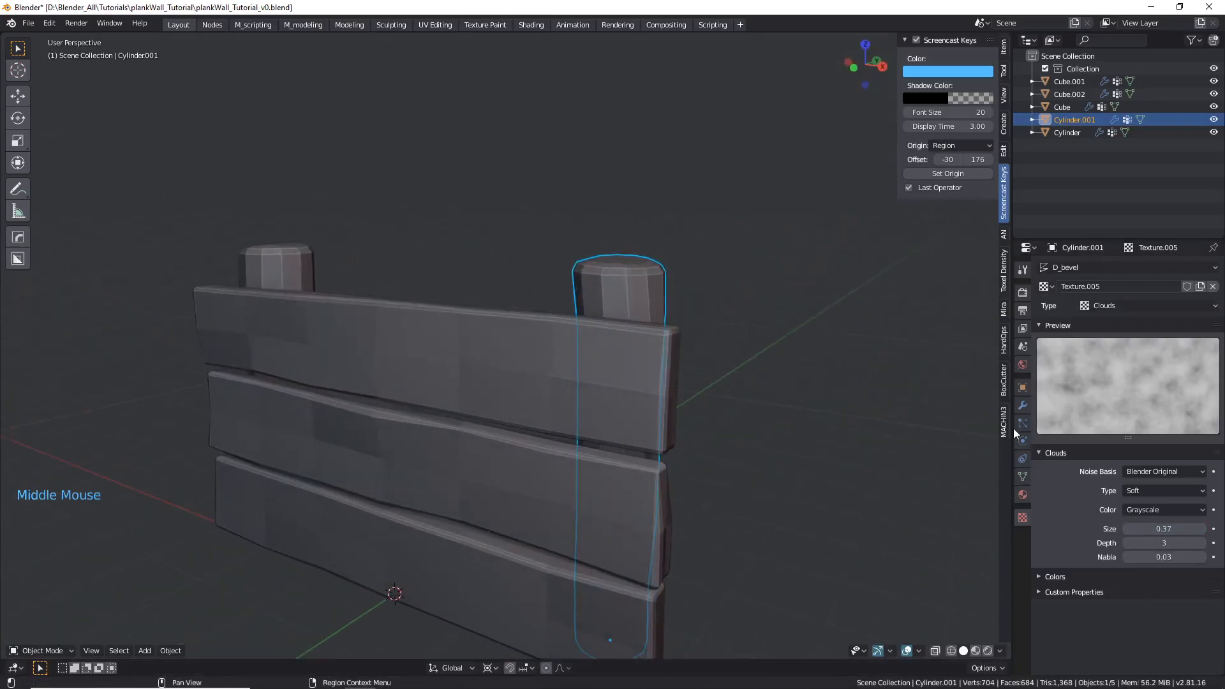
- Set the strength of the mirrored post's D_bevel displacement to 0.220 and collapse the modifier
left_click(1022, 405)
left_click_drag(1165, 461, 1181, 460, "shift")
middle_click_drag(612, 332, 929, 481)
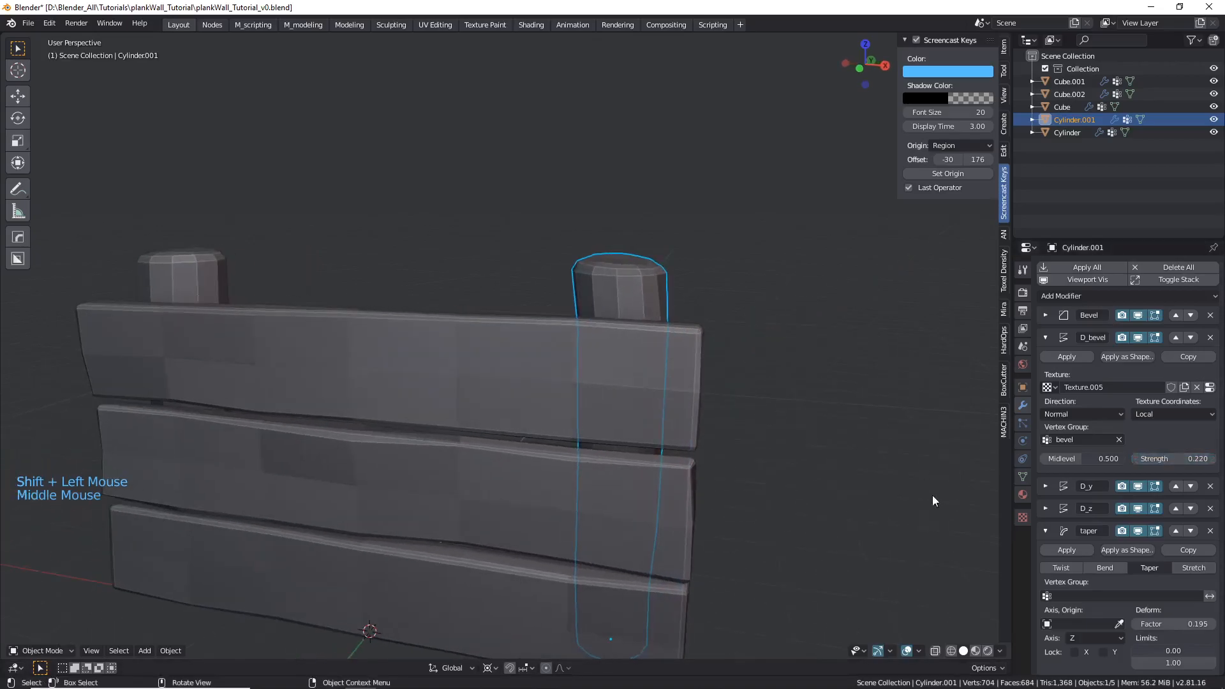
left_click(1045, 338)
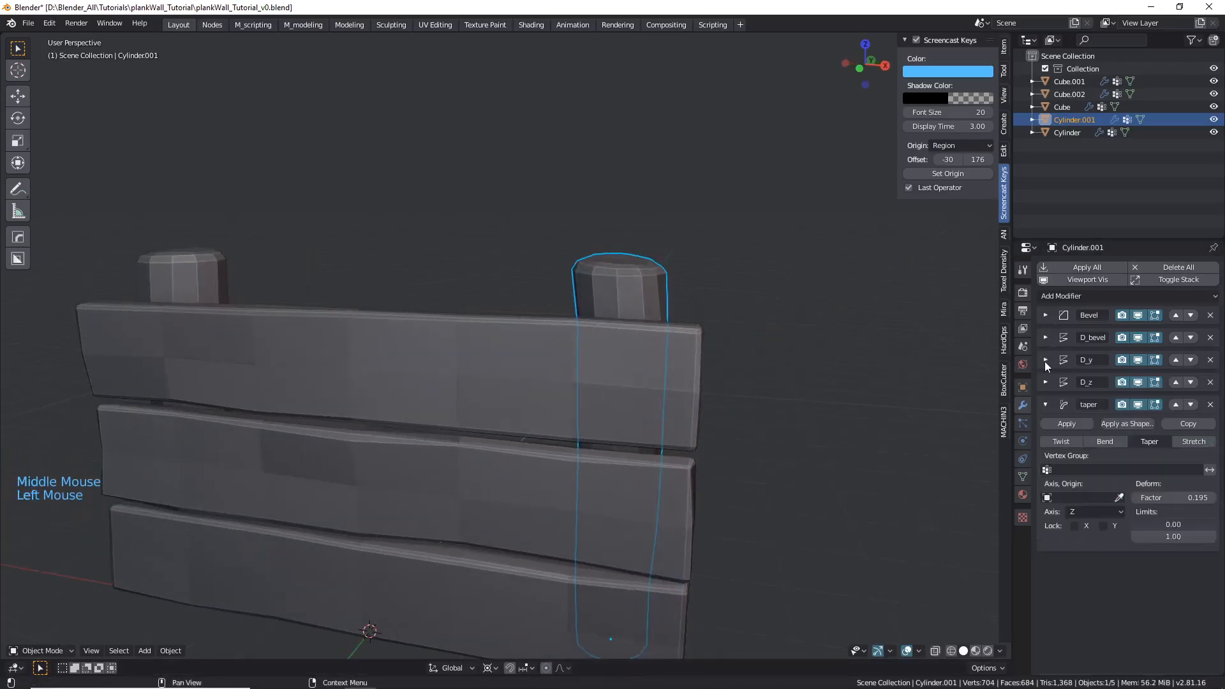
- Set the strength of the mirrored post's D_y displacement to 0.210 and collapse the modifier
left_click(1045, 360)
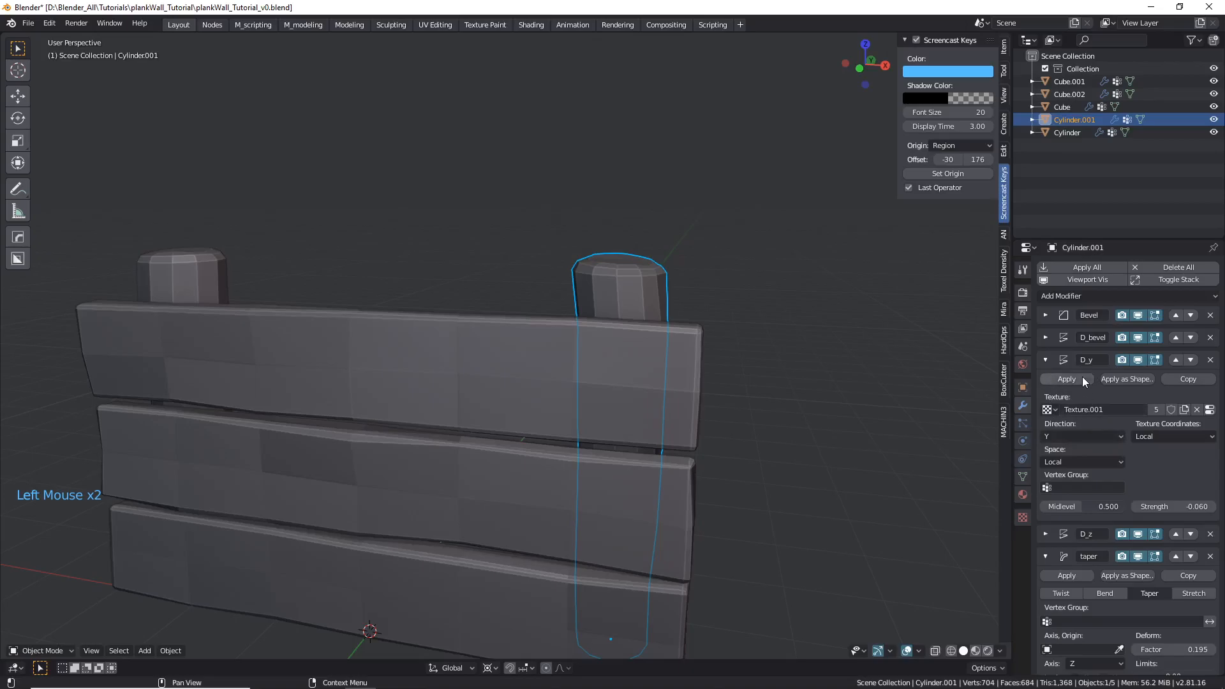
middle_click_drag(779, 410, 628, 353)
scroll(665, 393, "down", 1)
middle_click_drag(627, 353, 574, 344)
left_click_drag(1189, 520, 1210, 520, "shift")
middle_click_drag(678, 400, 715, 417)
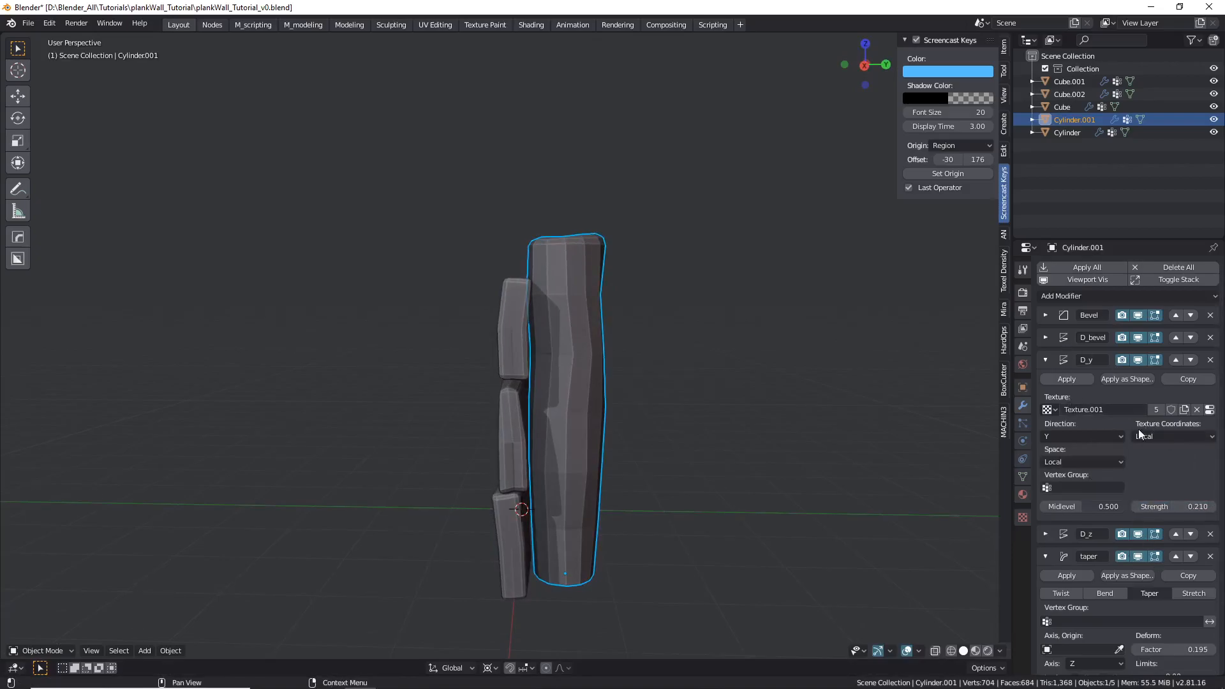
left_click(1046, 359)
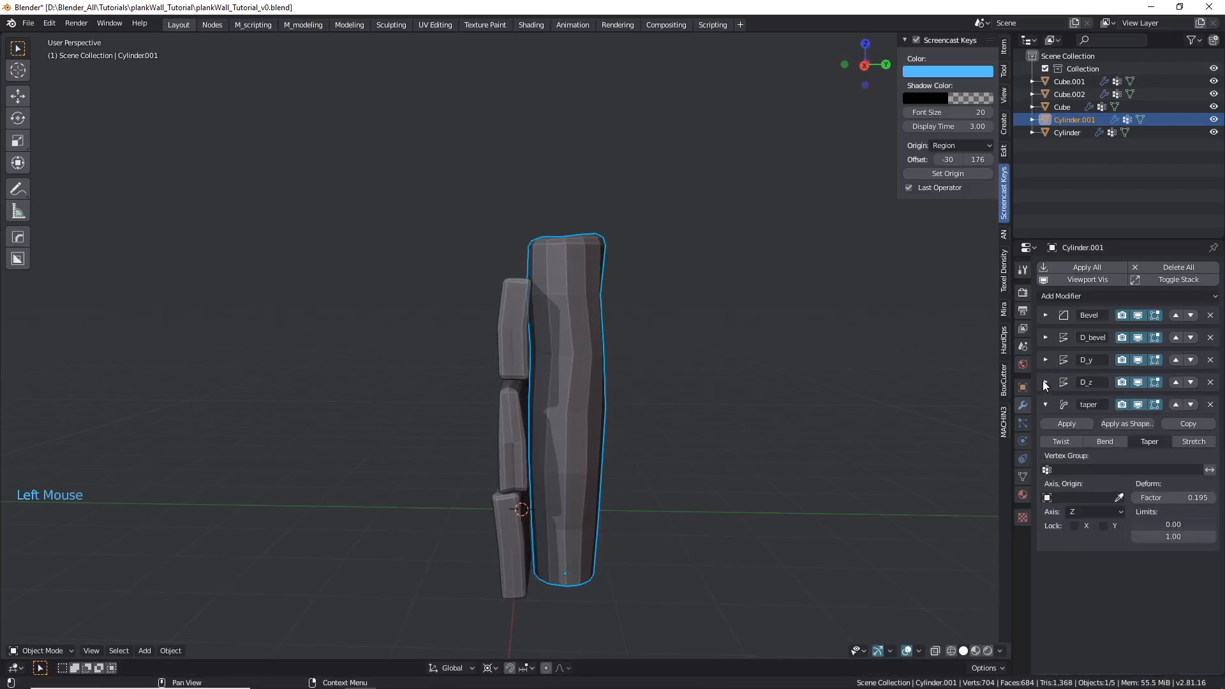
- Set the strength of the mirrored post's D_z displacement to -0.230 and collapse the D_z and taper modifiers
left_click(1045, 382)
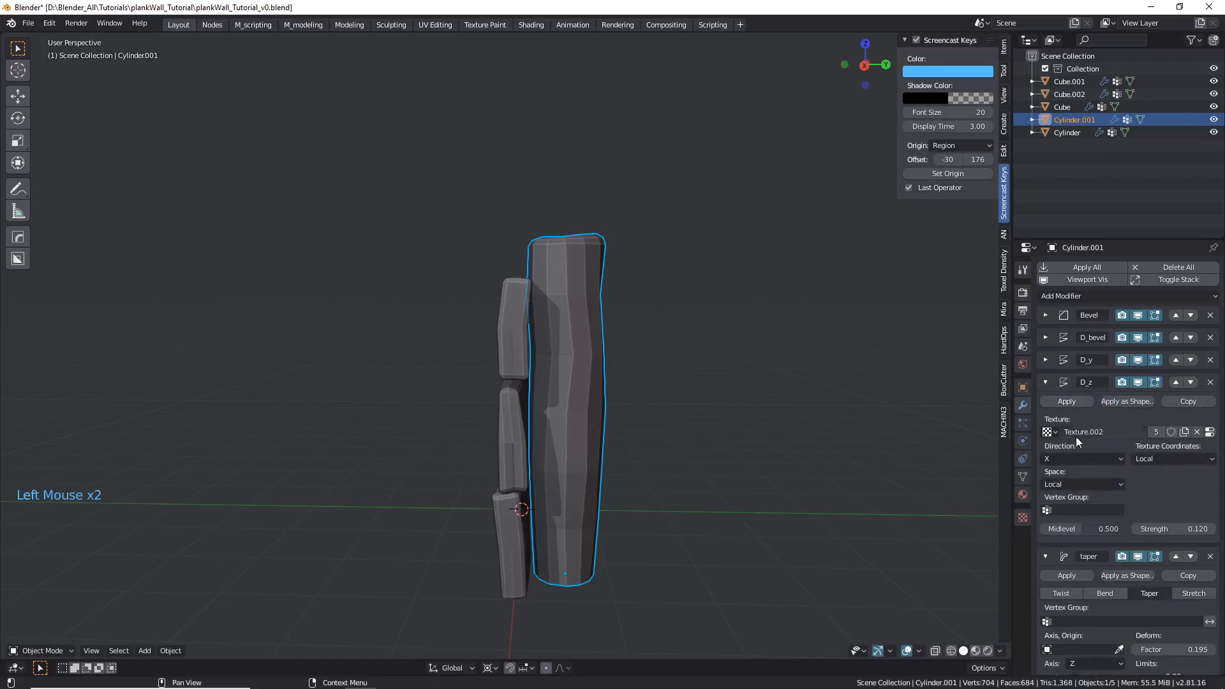
middle_click_drag(602, 382, 464, 379)
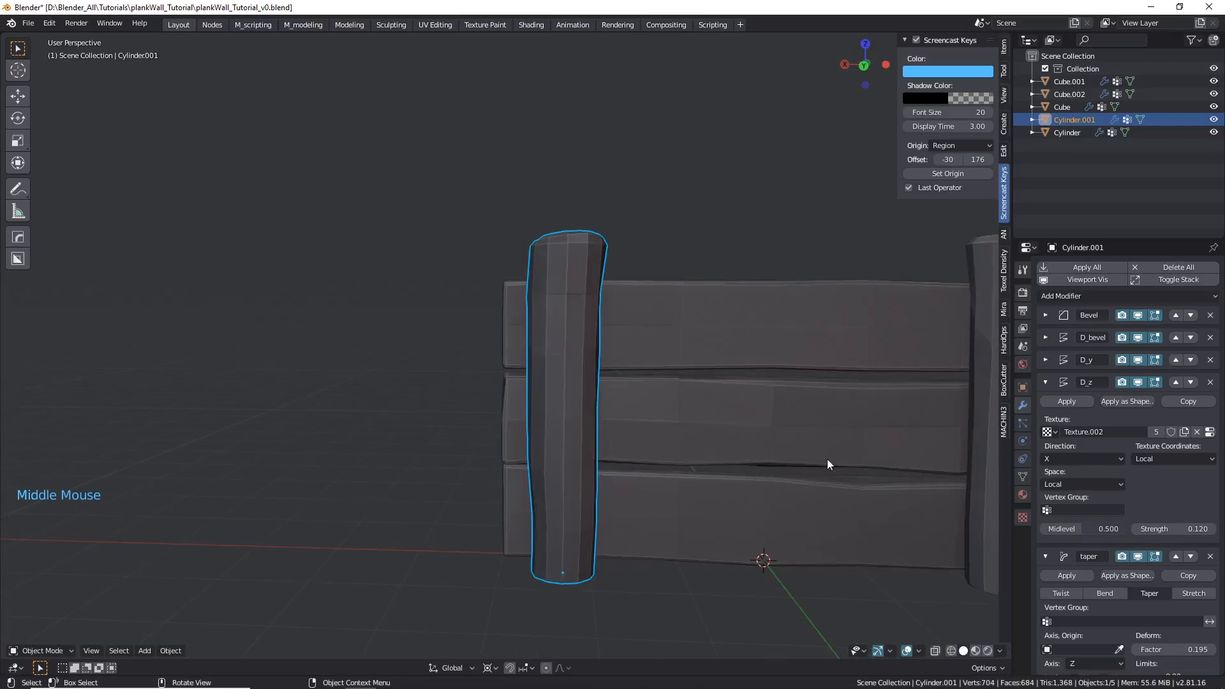
left_click_drag(1174, 530, 1110, 529, "shift")
scroll(706, 424, "down", 1)
scroll(706, 424, "down", 1, "shift")
middle_click_drag(691, 419, 561, 402, "shift")
middle_click_drag(790, 340, 596, 348)
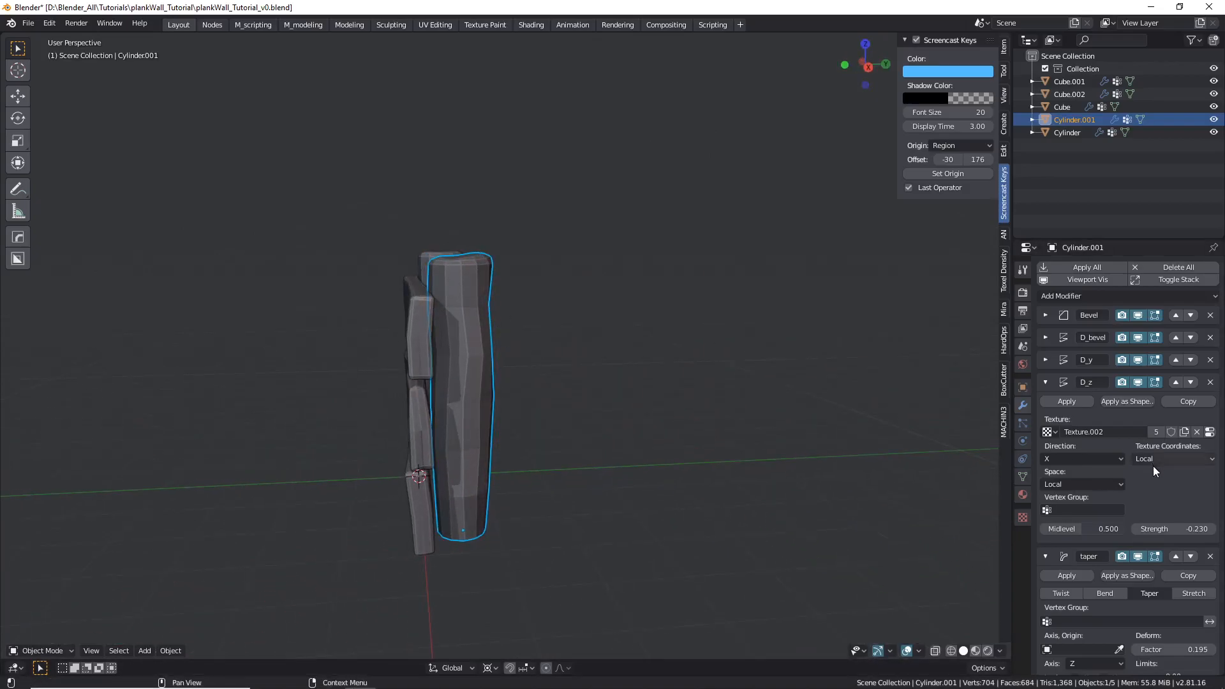
left_click(1045, 381)
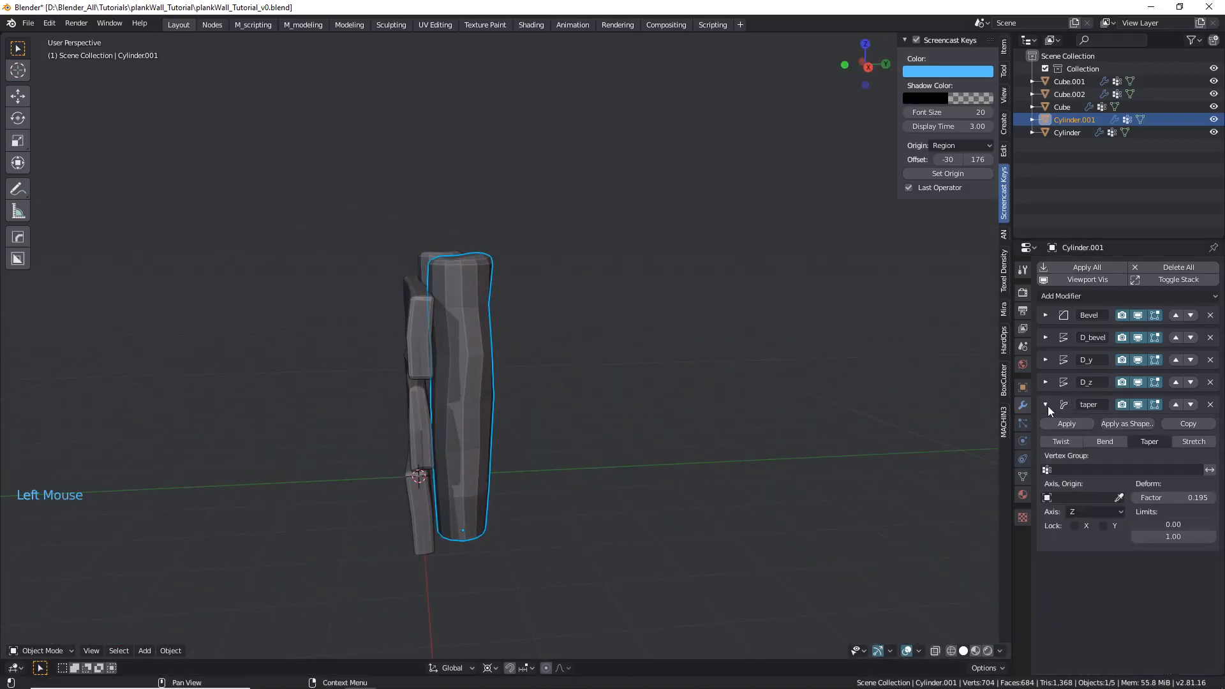
left_click(1046, 404)
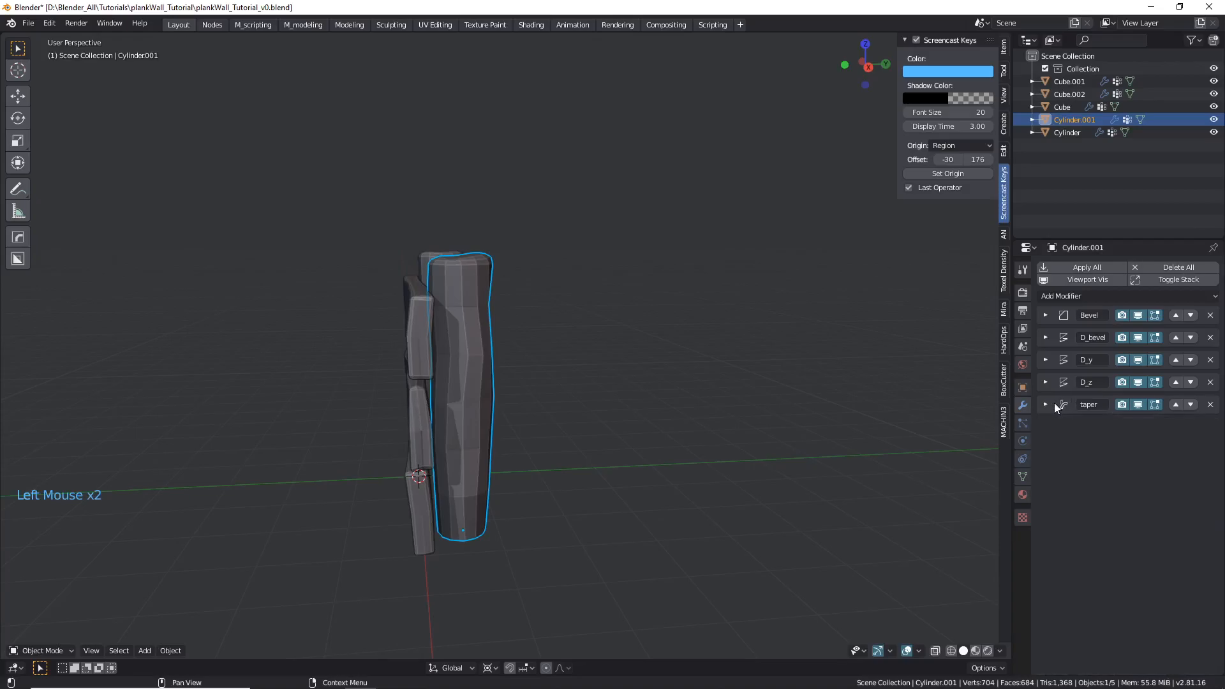
- Deselect the mirrored post and look over the plank wall with both posts
scroll(495, 405, "down", 2)
middle_click_drag(495, 405, 644, 410)
left_click(616, 415)
middle_click_drag(644, 410, 788, 393)
left_click(789, 393)
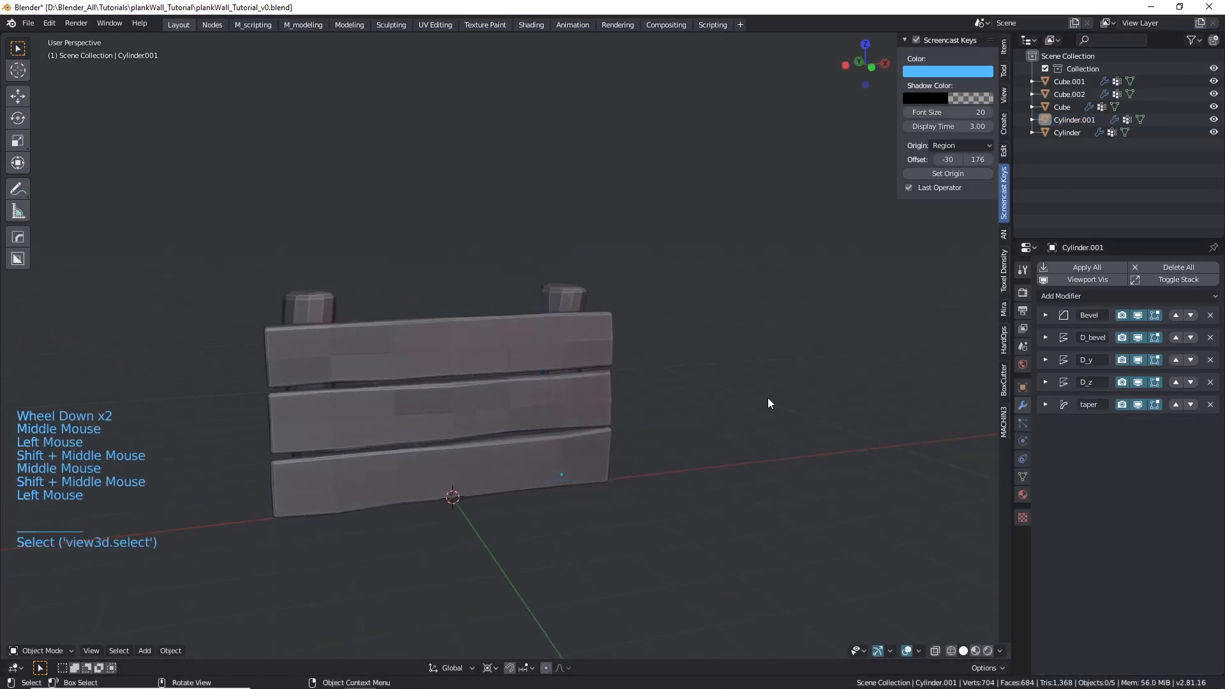
middle_click_drag(363, 375, 391, 345)
scroll(472, 370, "up", 3)
- Select the top plank and check its whole mesh in Edit Mode
left_click(390, 344)
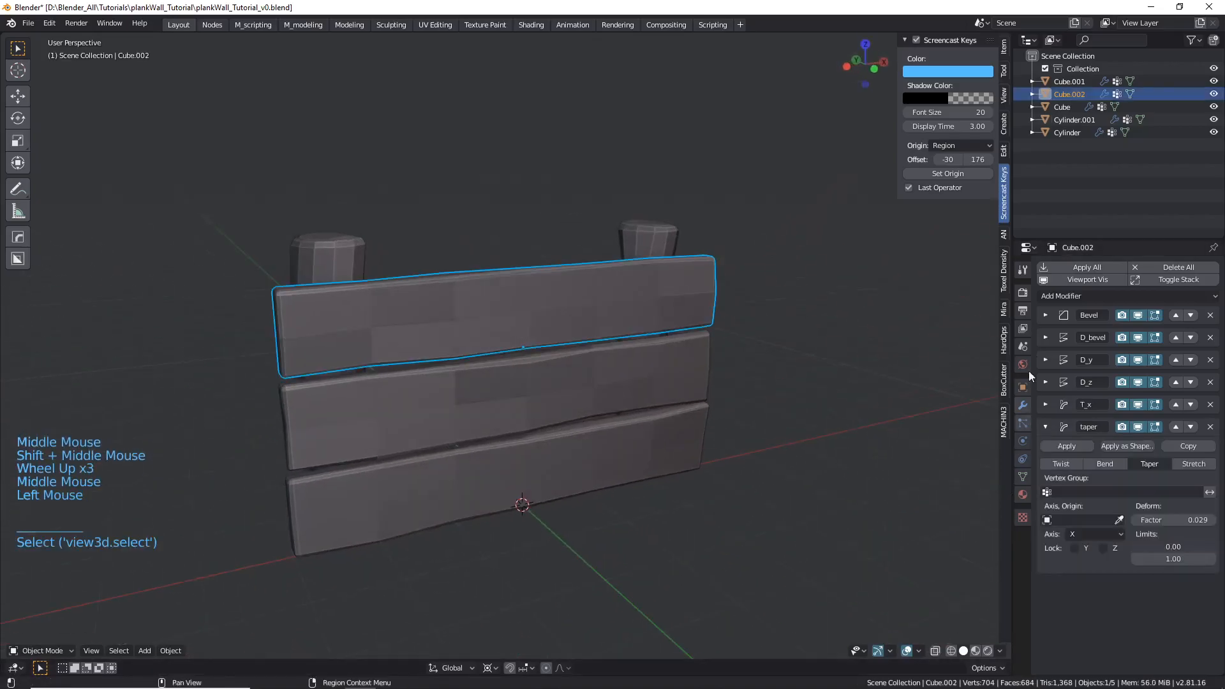
key("Tab")
key("a")
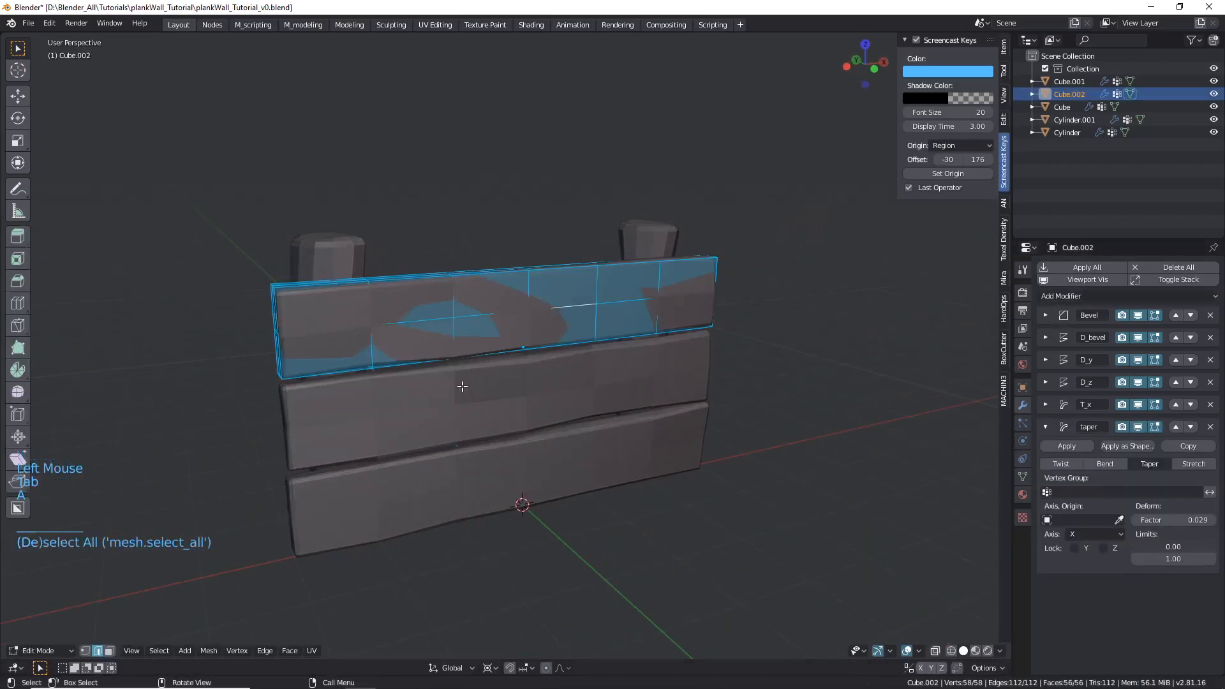
key("Tab")
- Add a UV Project modifier to the top plank and set its UV map to UVMap
left_click(1079, 297)
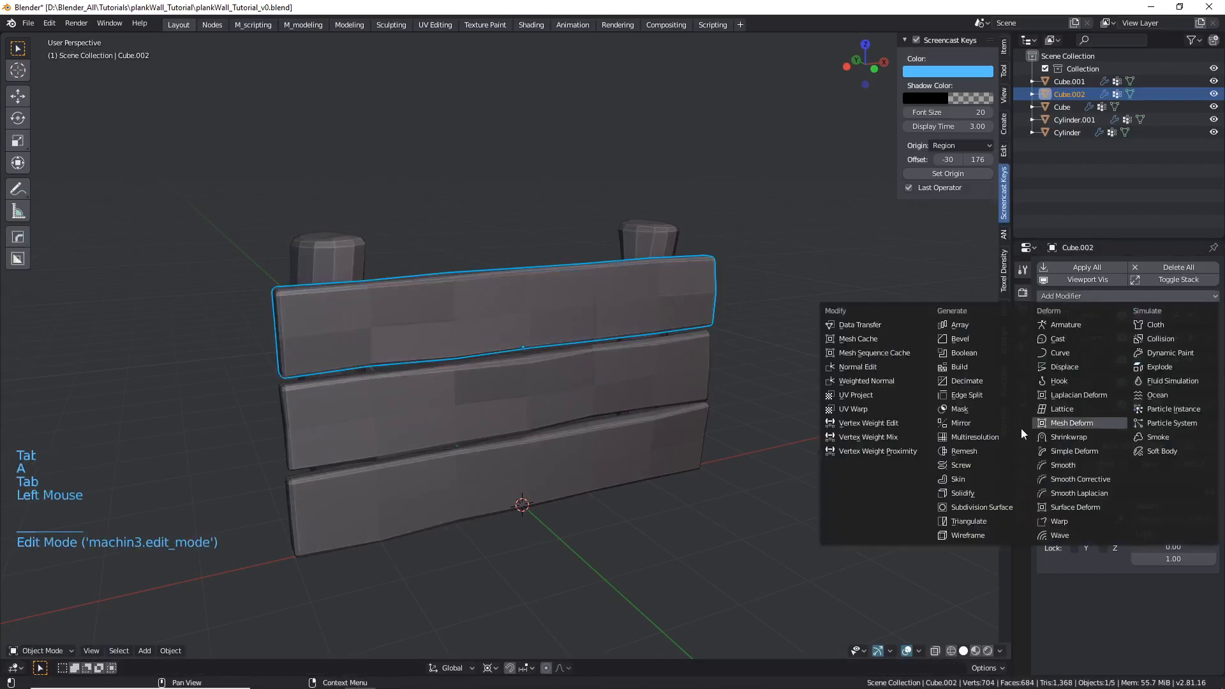
left_click(863, 396)
scroll(1126, 619, "down", 5)
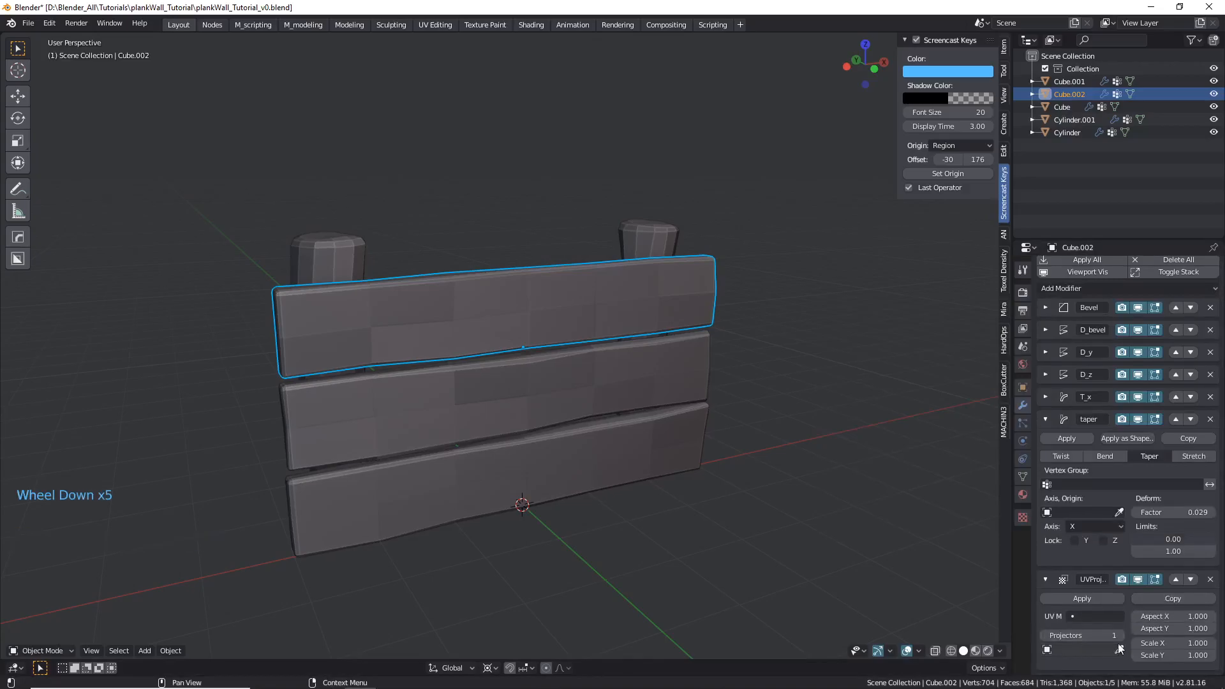
left_click(1106, 616)
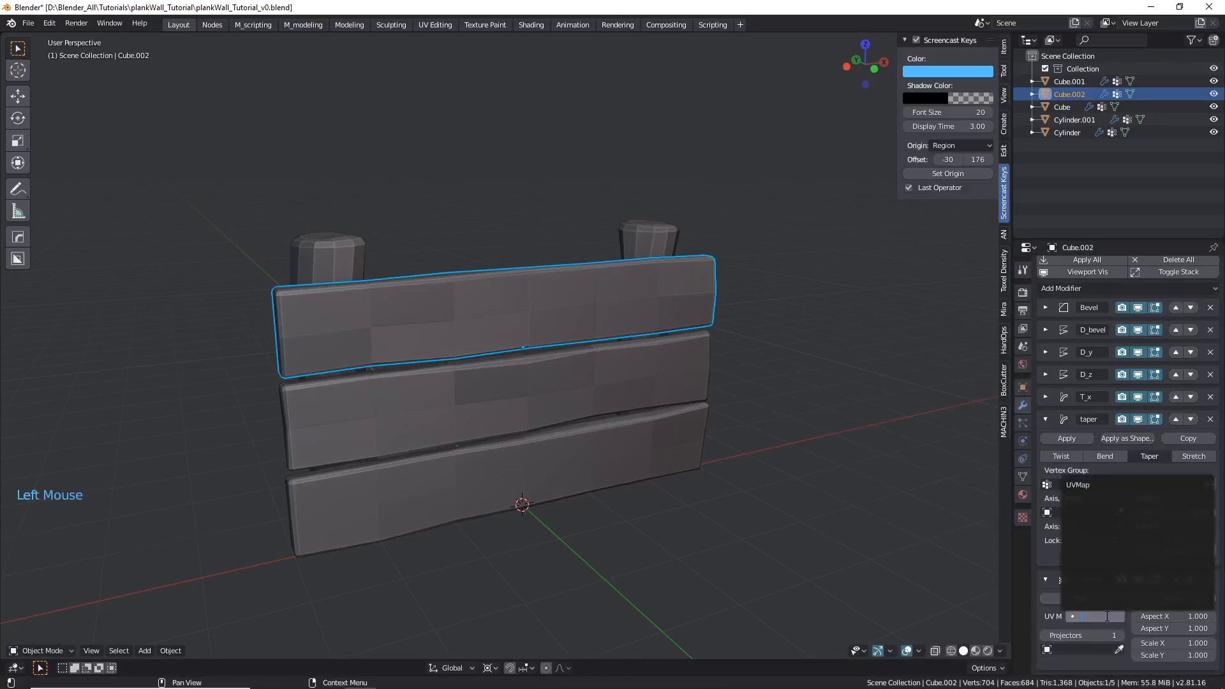
left_click(1107, 617)
left_click(1091, 613)
left_click(1096, 485)
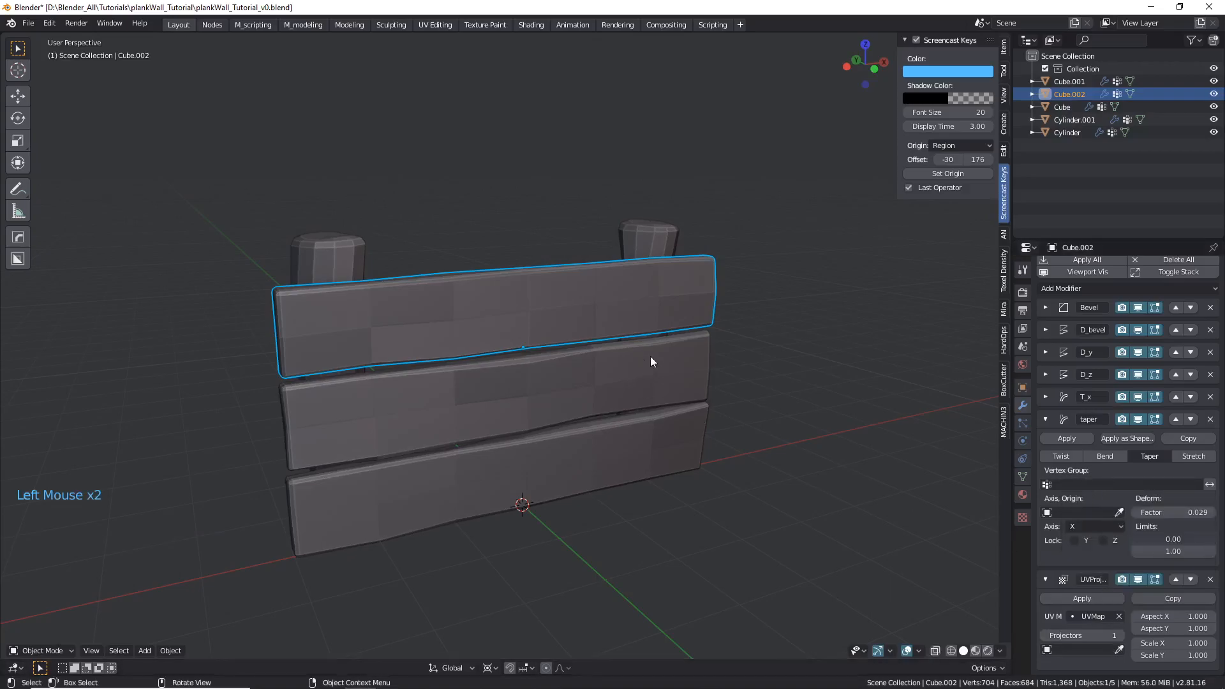
- Examine the top plank's full UV layout in the UV Editing workspace, then return to the Layout workspace
key("Tab")
key("a")
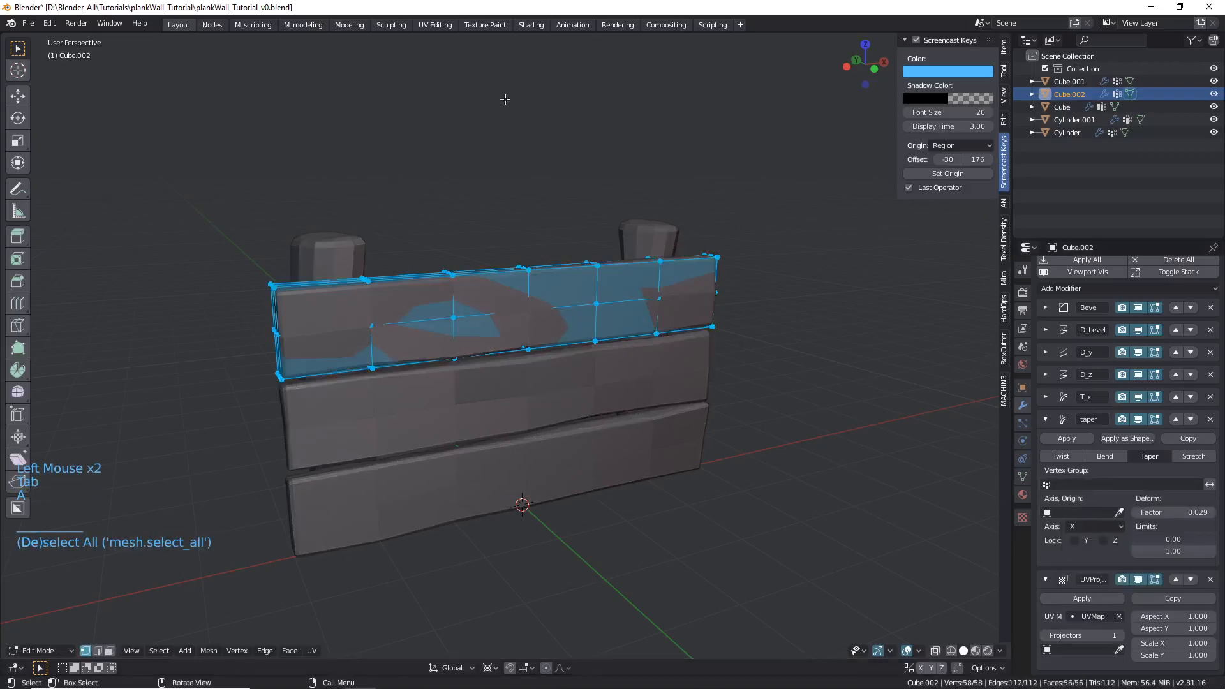
left_click(442, 27)
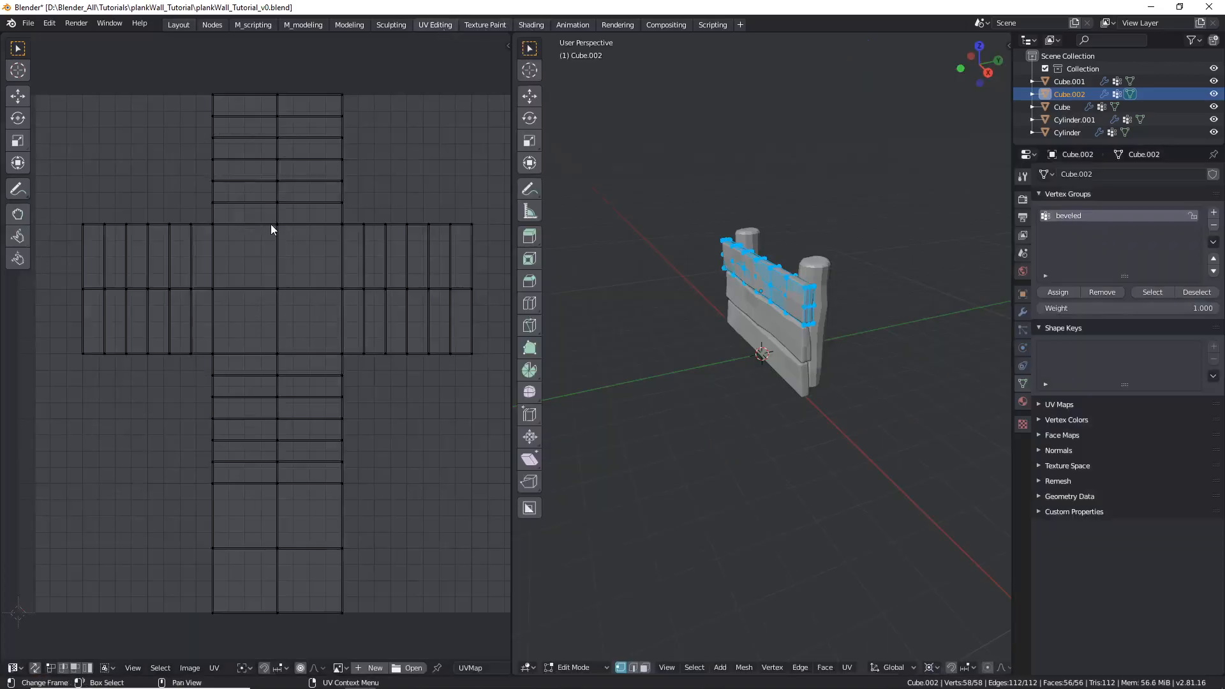
scroll(280, 268, "up", 2)
scroll(291, 298, "down", 3)
scroll(282, 355, "up", 2)
scroll(280, 352, "down", 2)
middle_click_drag(672, 360, 542, 338)
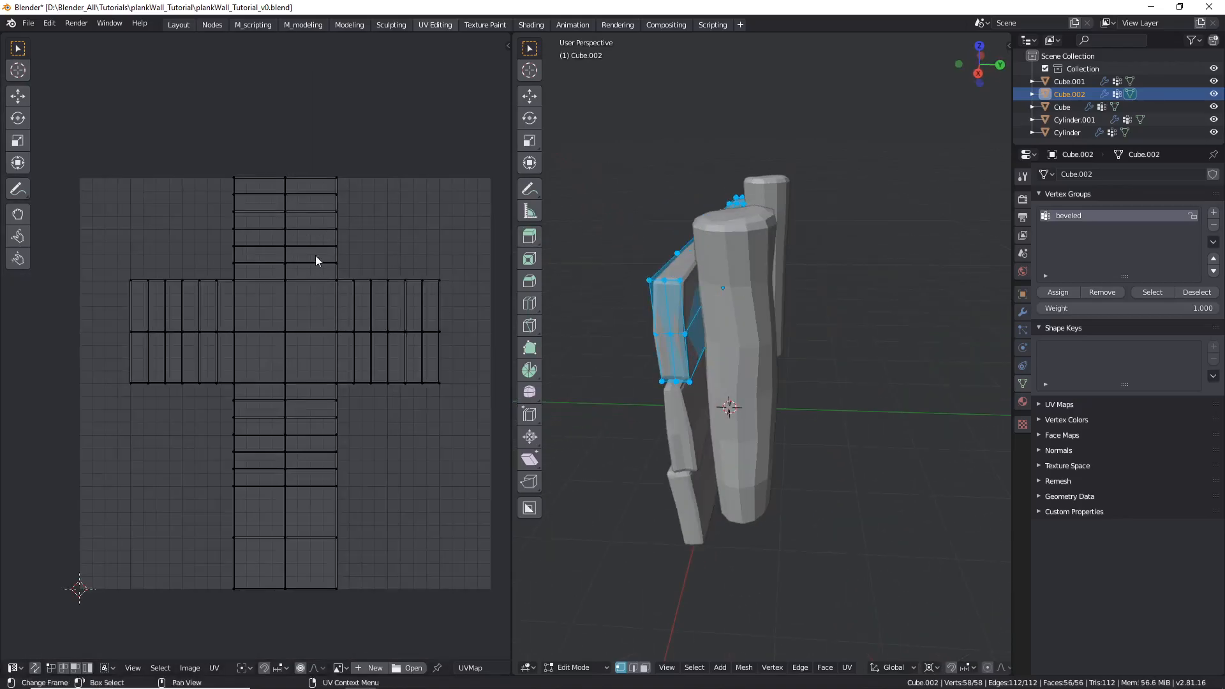
scroll(673, 314, "down", 4)
key("Tab")
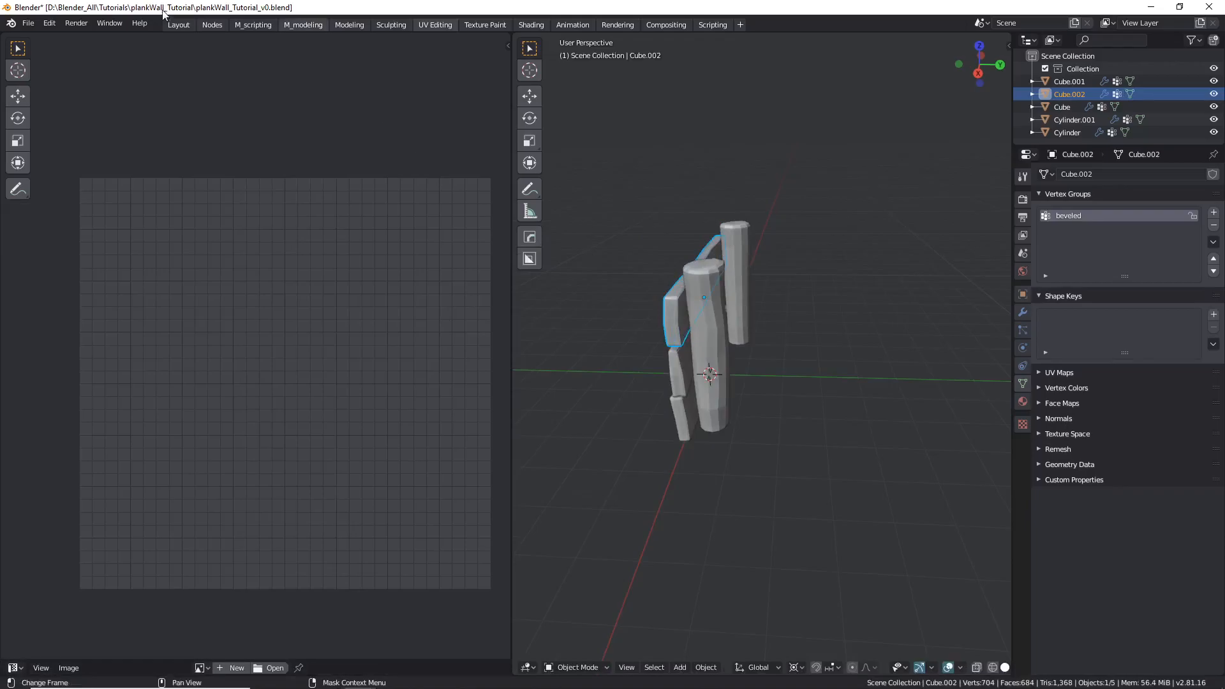
left_click(178, 24)
- Deselect the top plank and look over the wall from the front and at an angle
scroll(511, 322, "down", 3)
middle_click_drag(466, 327, 533, 355)
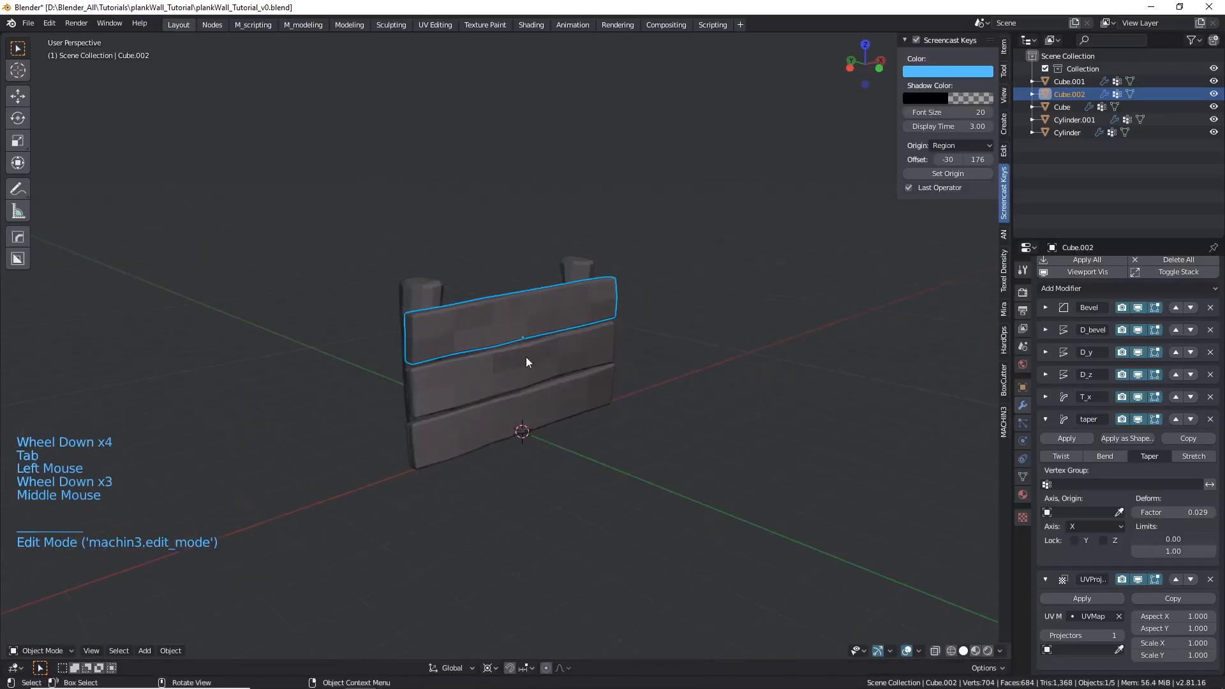
scroll(638, 357, "up", 2)
left_click(747, 361)
middle_click_drag(747, 361, 467, 308)
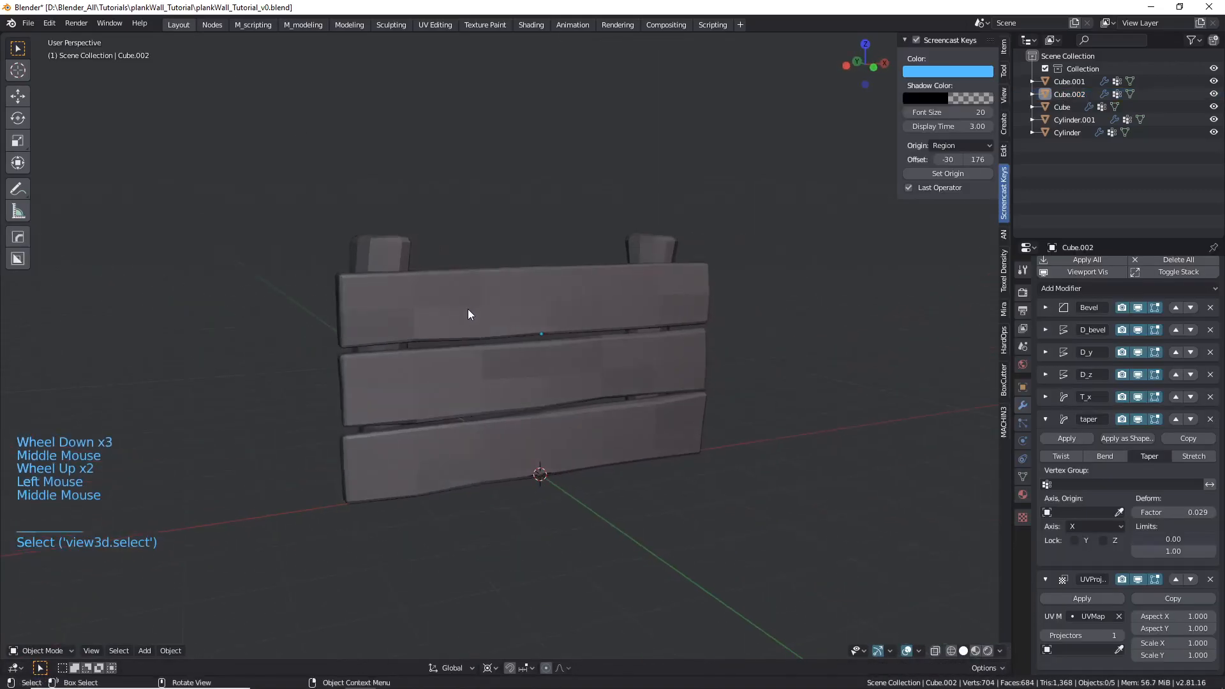
scroll(504, 319, "down", 2)
middle_click_drag(538, 328, 499, 334)
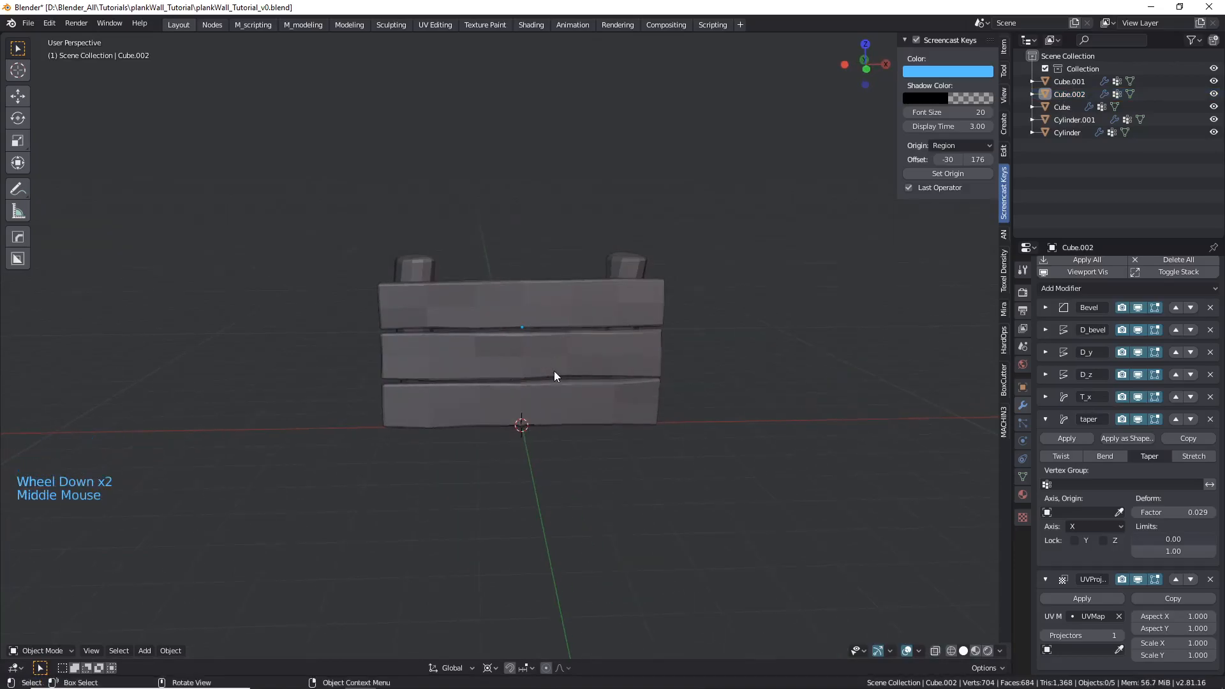
key("KP_1")
scroll(492, 323, "up", 2)
middle_click_drag(491, 322, 525, 293)
middle_click_drag(453, 379, 388, 292)
- Select the top plank again and examine the wall from the side, dismissing the desktop notification
left_click(449, 318)
scroll(415, 297, "up", 1)
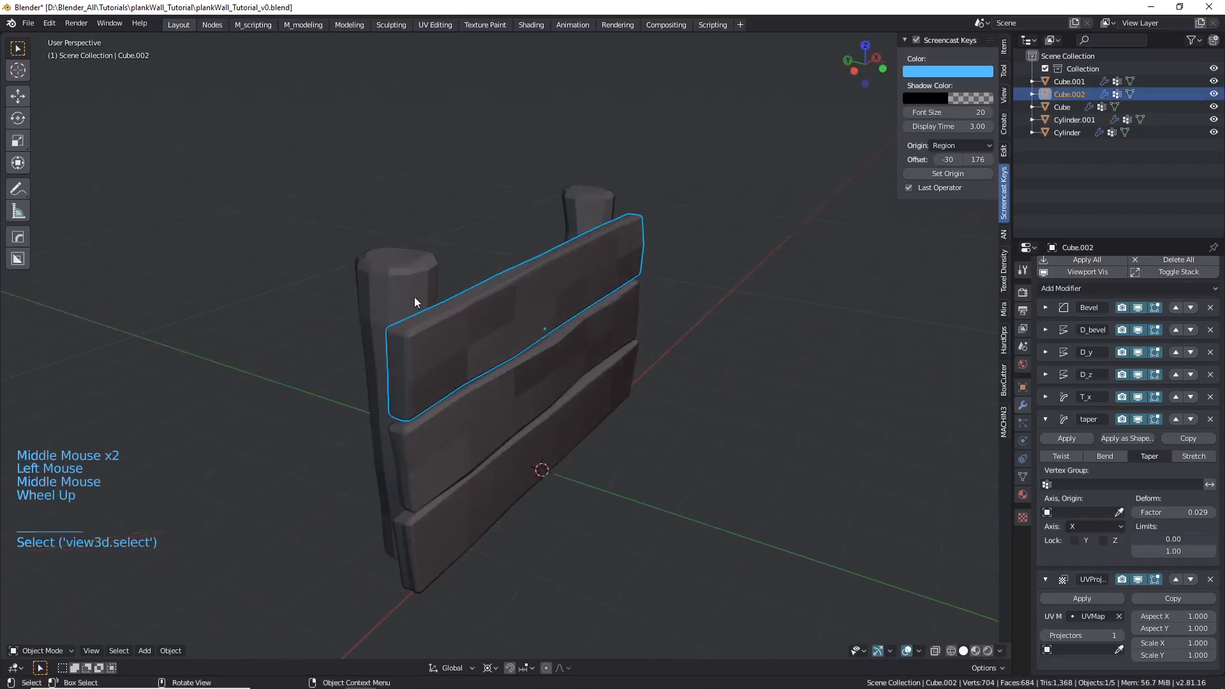
middle_click_drag(459, 303, 471, 281)
scroll(488, 319, "down", 1)
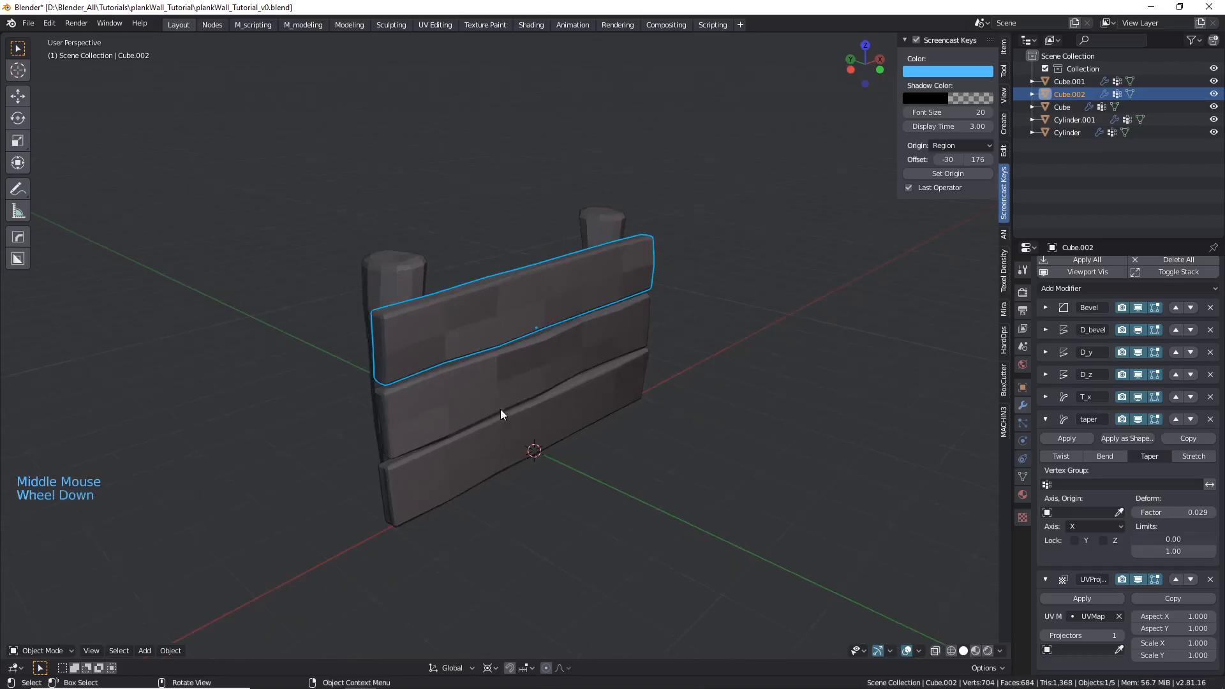
scroll(502, 421, "down", 1)
middle_click_drag(530, 377, 518, 331, "shift")
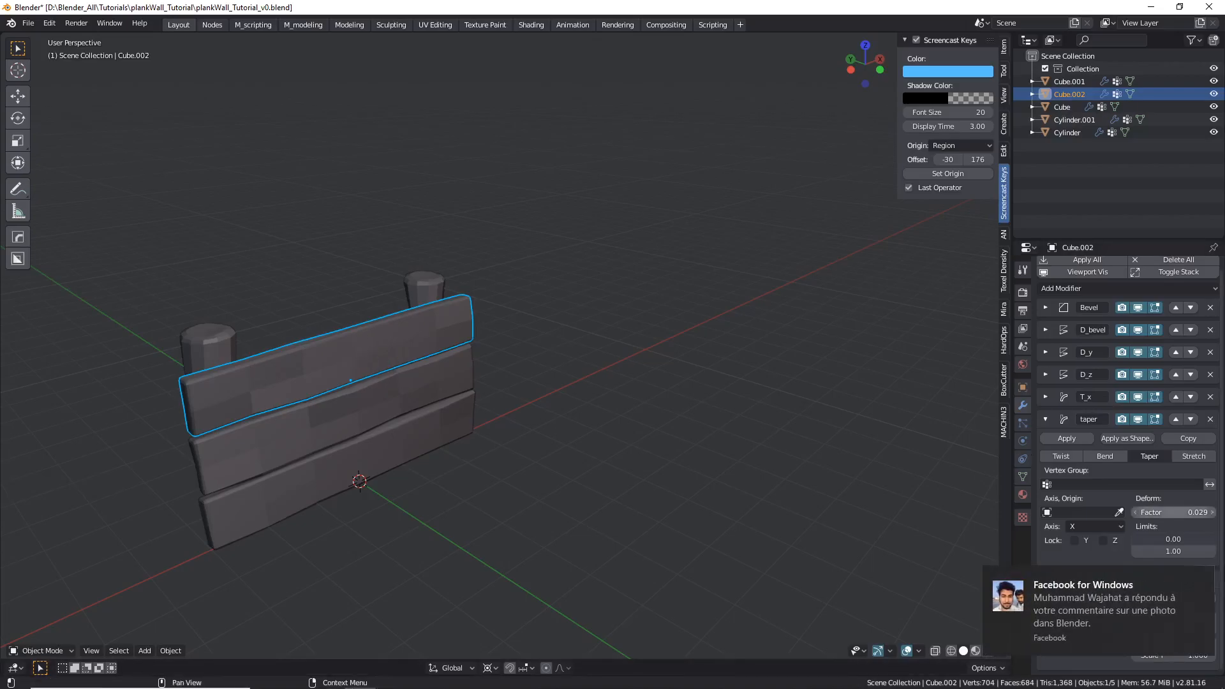
left_click(1204, 582)
middle_click_drag(690, 323, 585, 357)
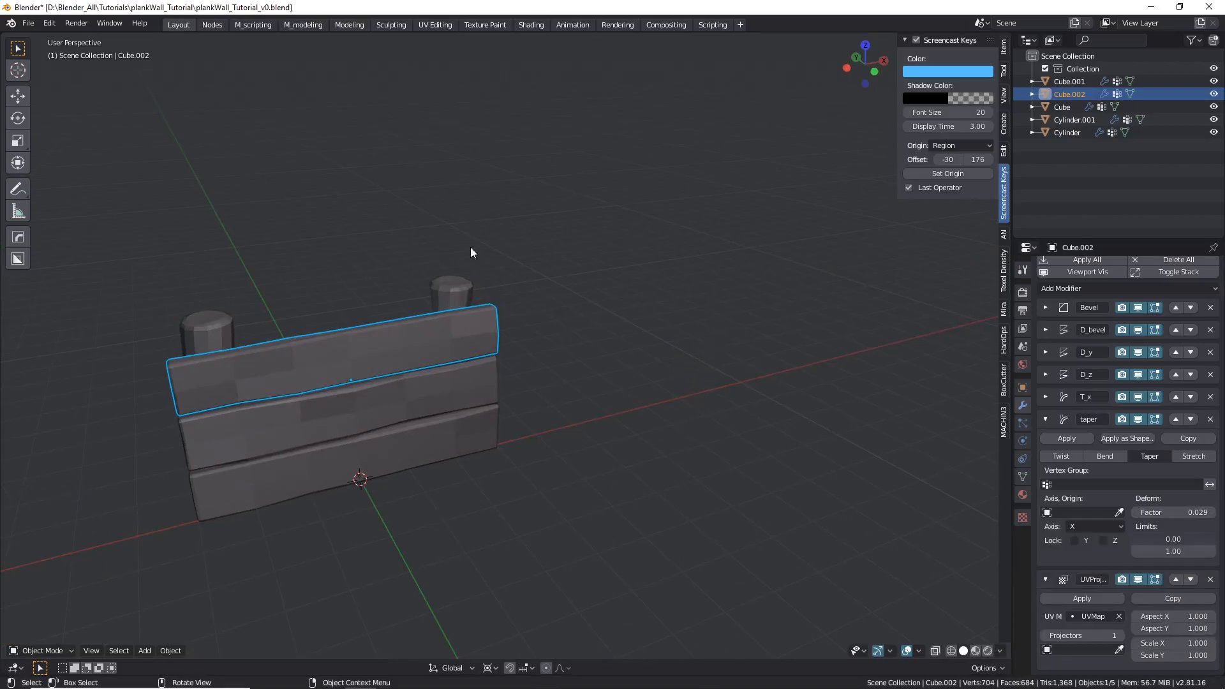
middle_click_drag(329, 339, 322, 322, "shift")
middle_click_drag(322, 322, 492, 333)
- Clear the selection and examine the planks and posts in the front view and from an angle
left_click(709, 358)
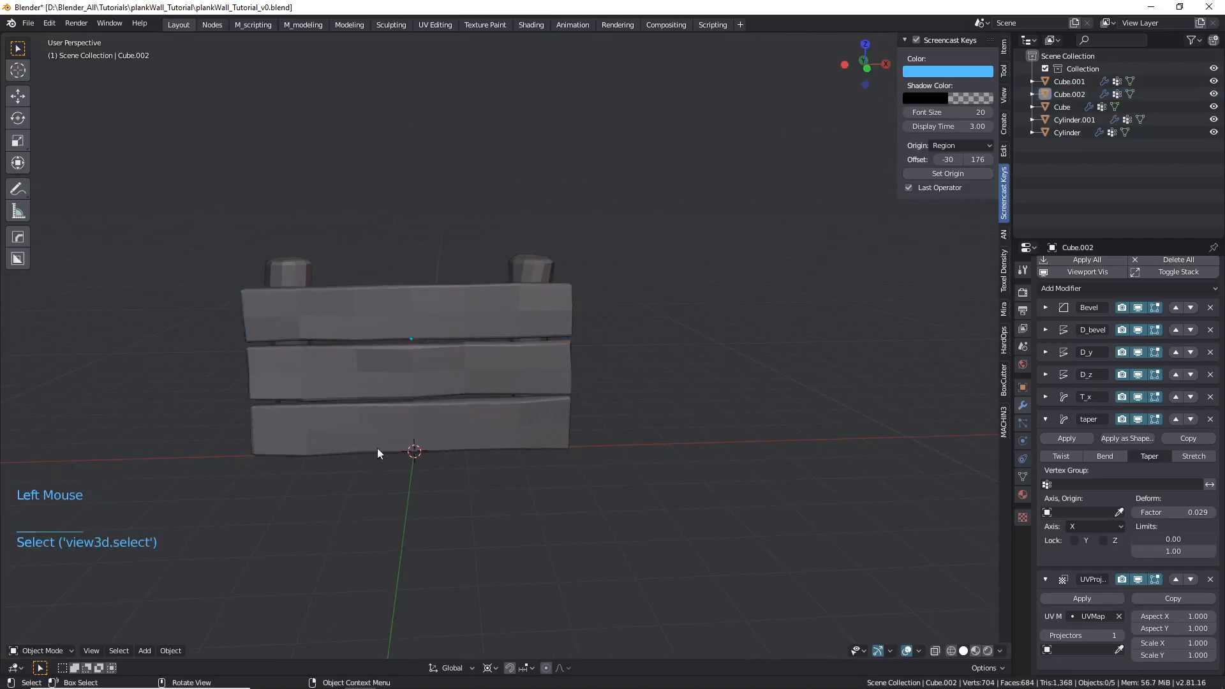
middle_click_drag(380, 459, 457, 369, "shift")
scroll(356, 279, "up", 1)
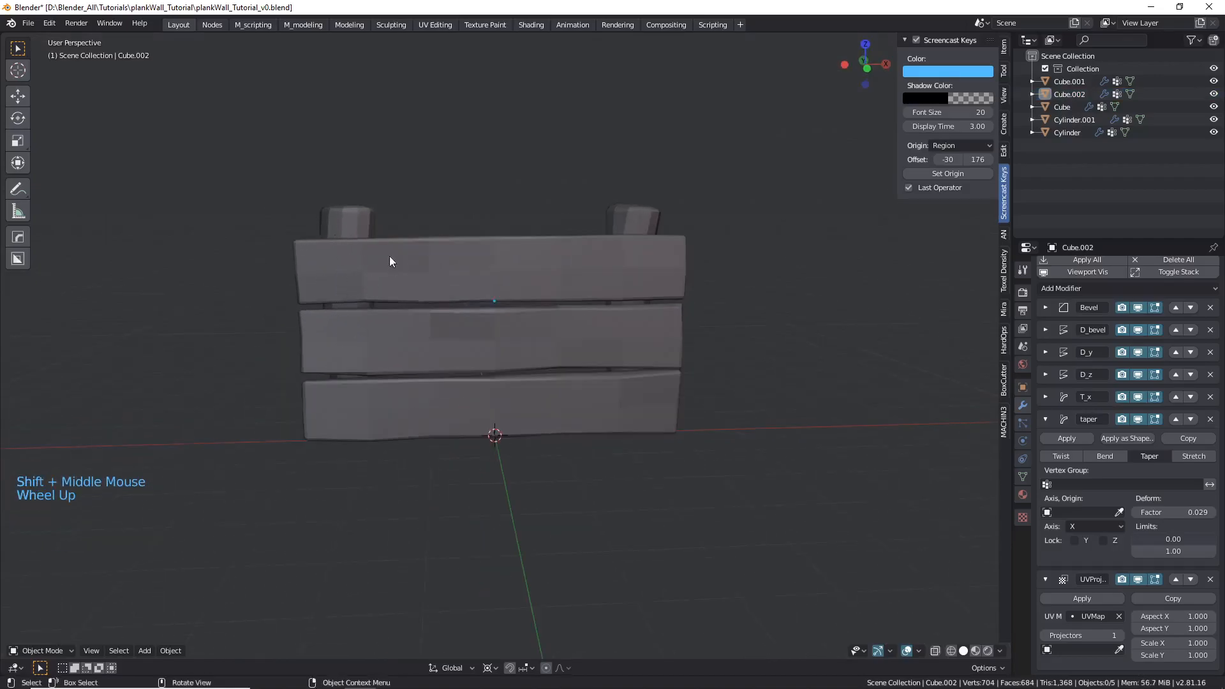
middle_click_drag(446, 470, 540, 452)
middle_click_drag(377, 423, 339, 416)
key("KP_1")
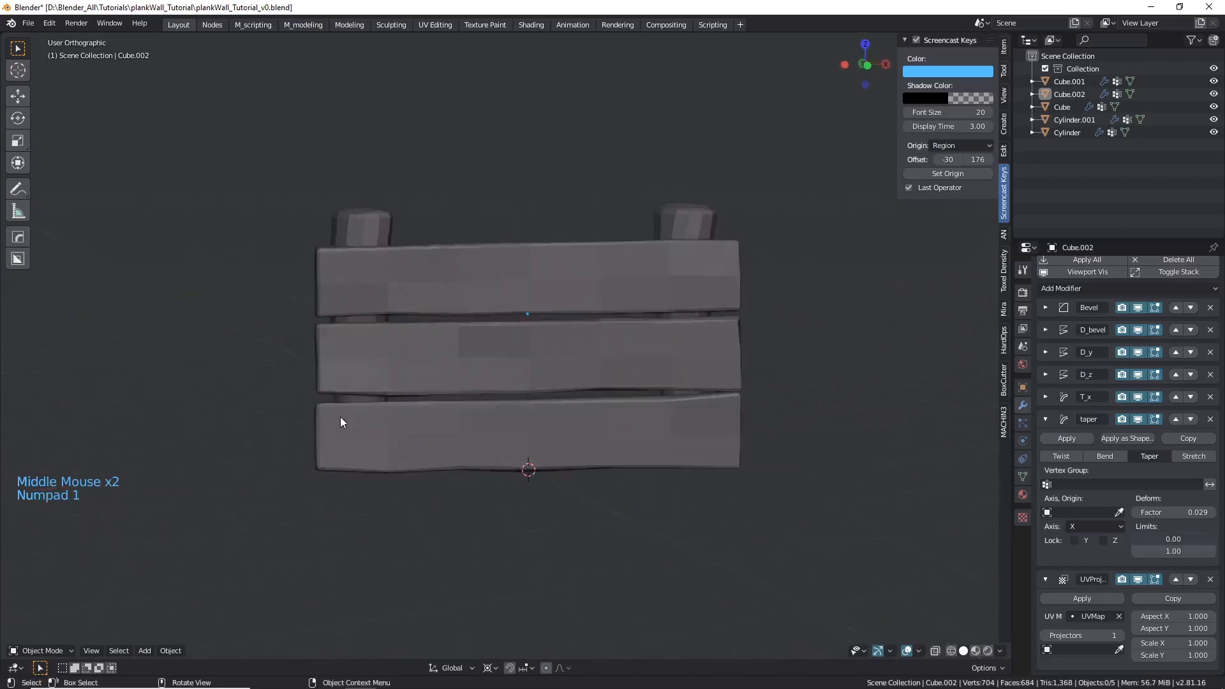
scroll(358, 407, "up", 1)
scroll(358, 411, "up", 2)
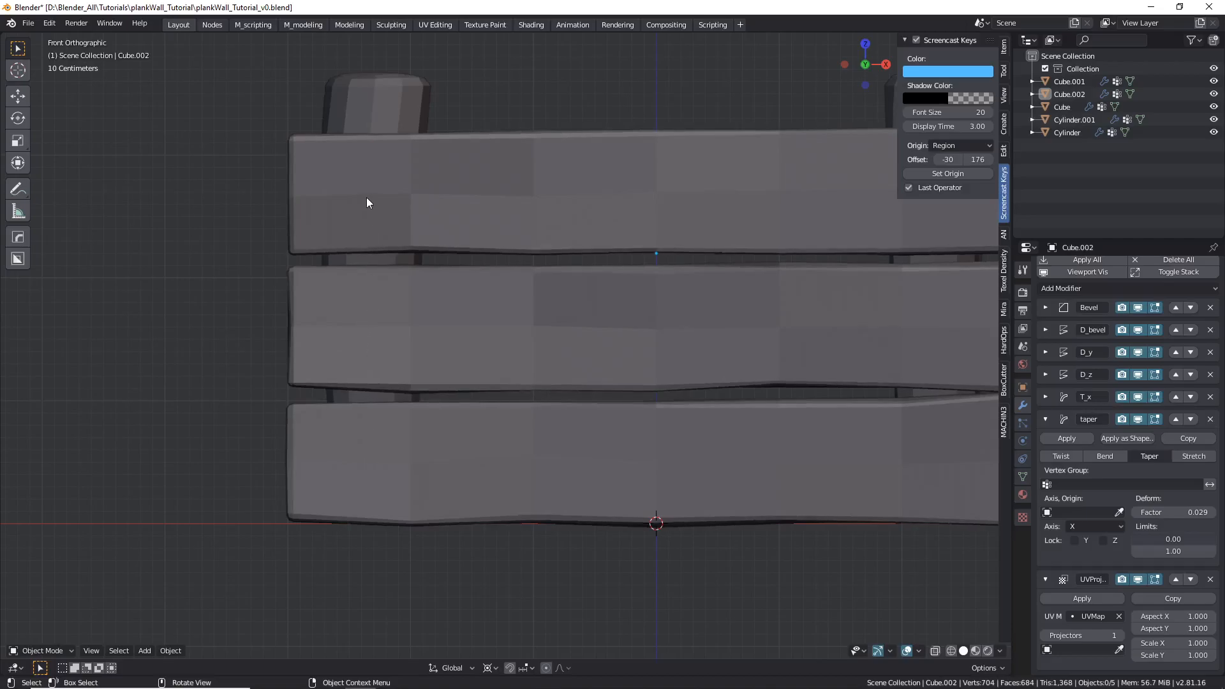
scroll(369, 251, "down", 3)
middle_click_drag(308, 287, 276, 300, "shift")
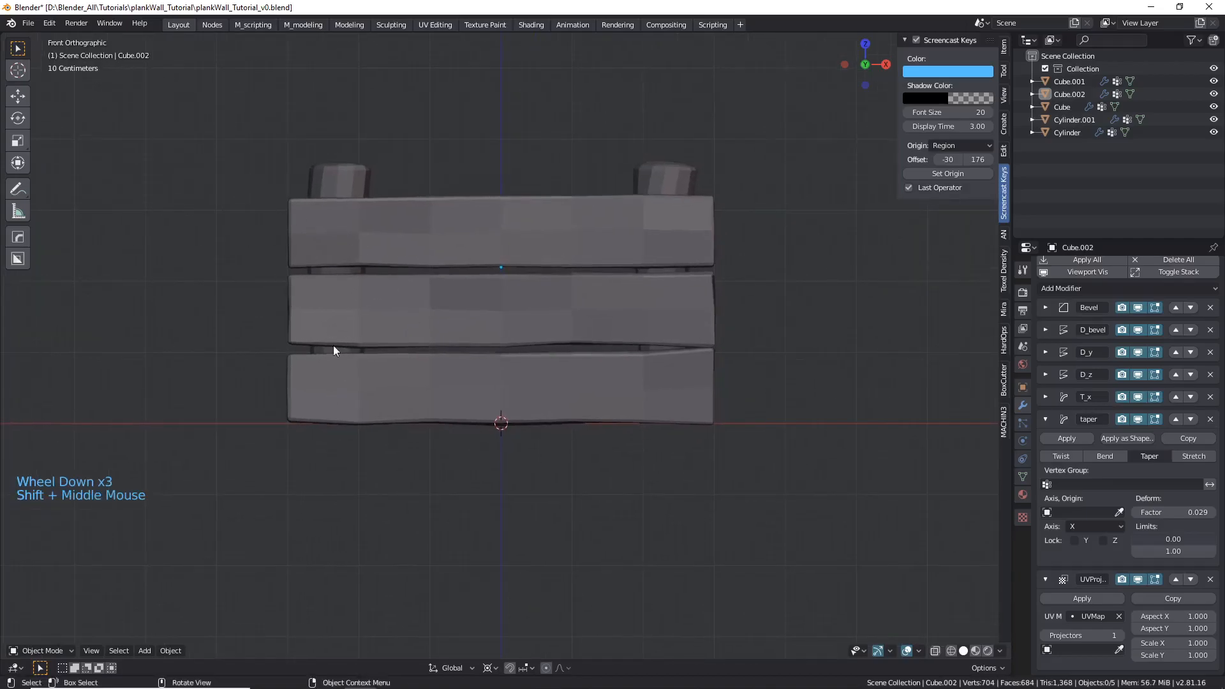
middle_click_drag(407, 361, 297, 301)
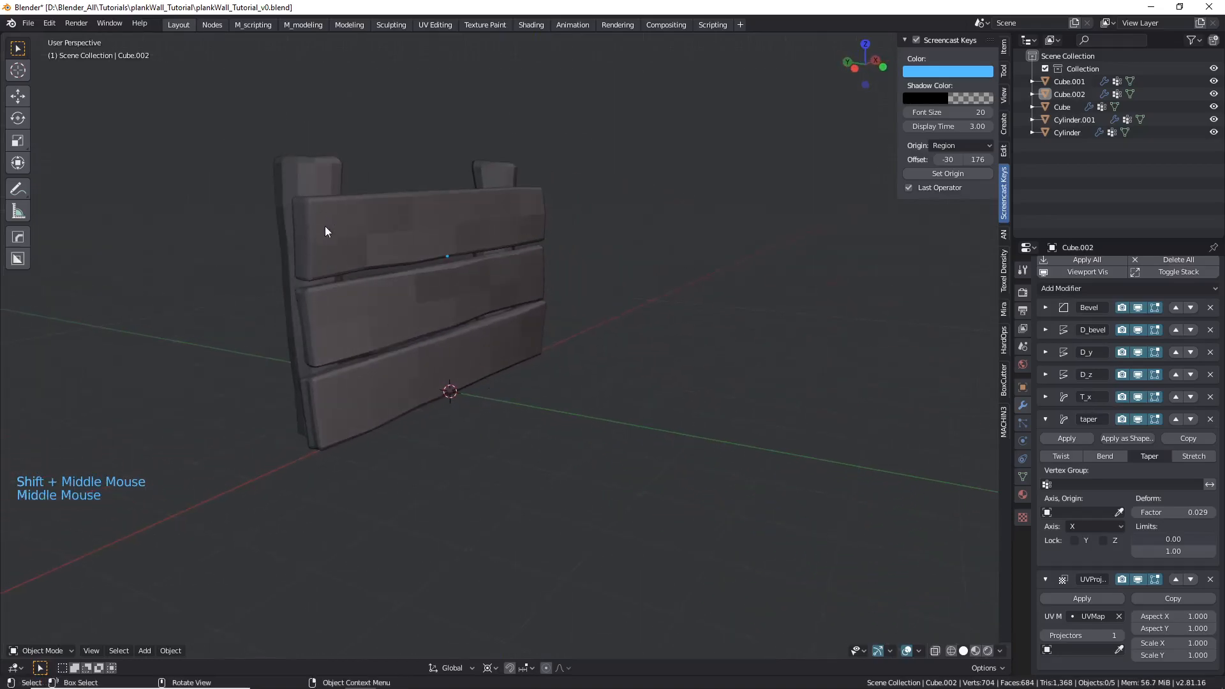
scroll(338, 228, "up", 1)
middle_click_drag(340, 245, 328, 316)
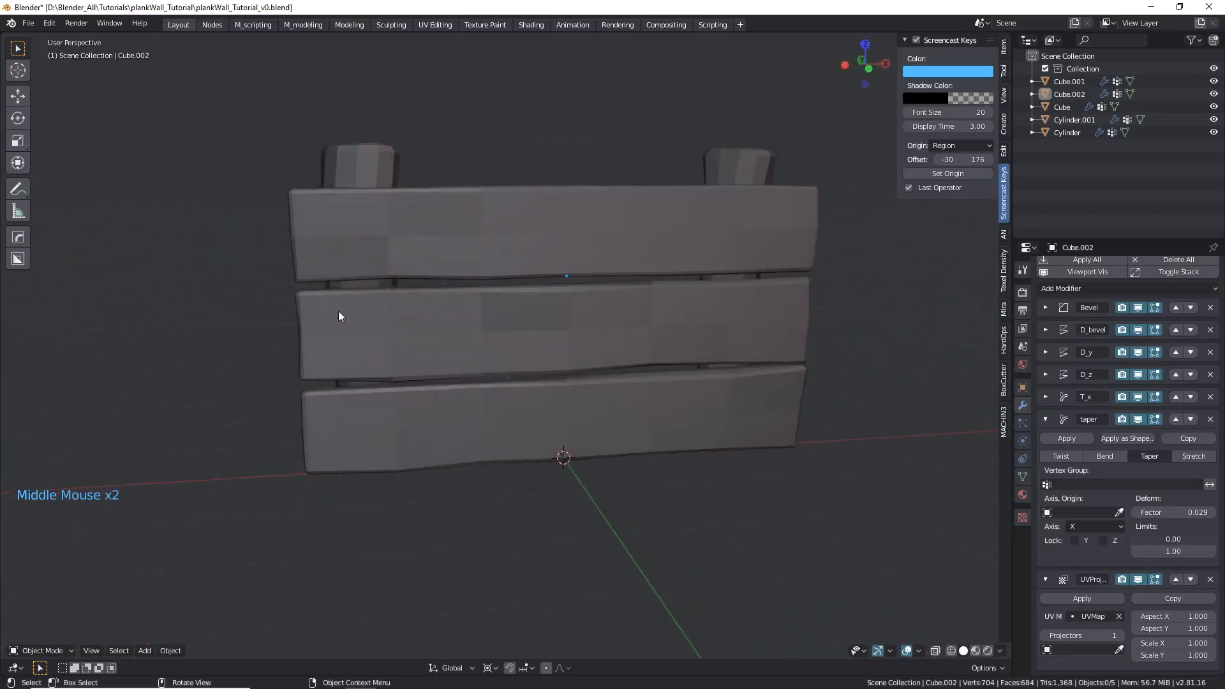
scroll(446, 294, "down", 1)
middle_click_drag(445, 295, 649, 401, "shift")
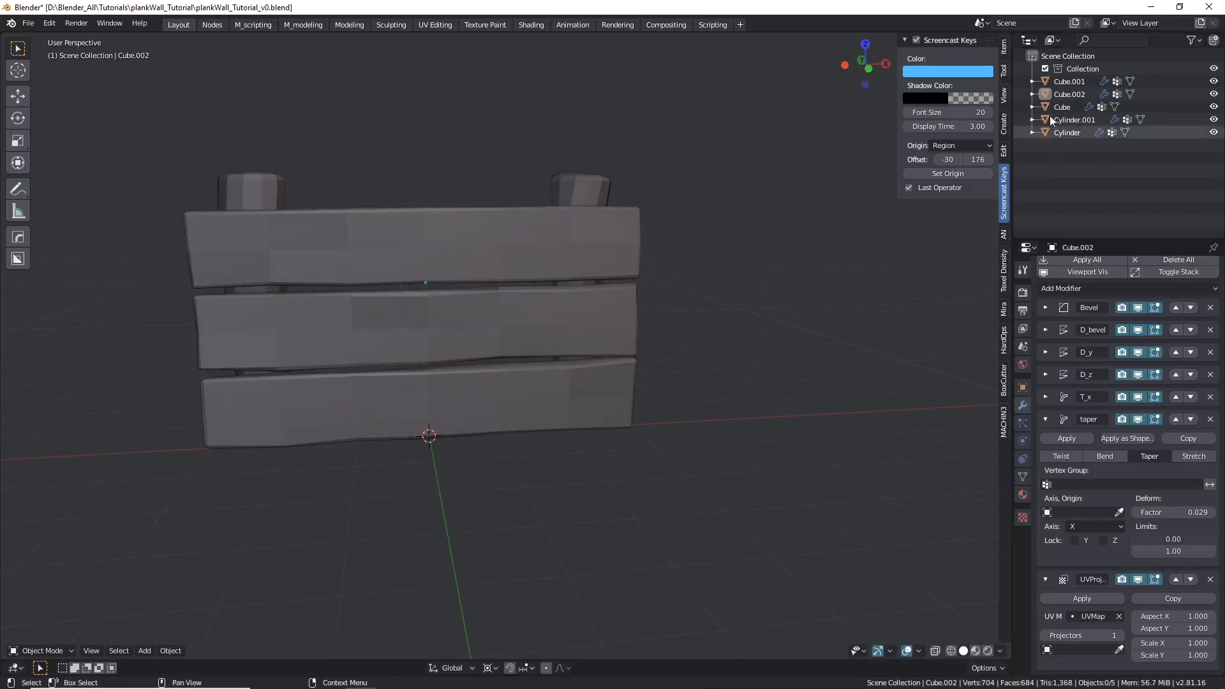
- Add a 12-vertex circle mesh with a 1000 mm radius at the 3D cursor and isolate it in local view
left_click(600, 190)
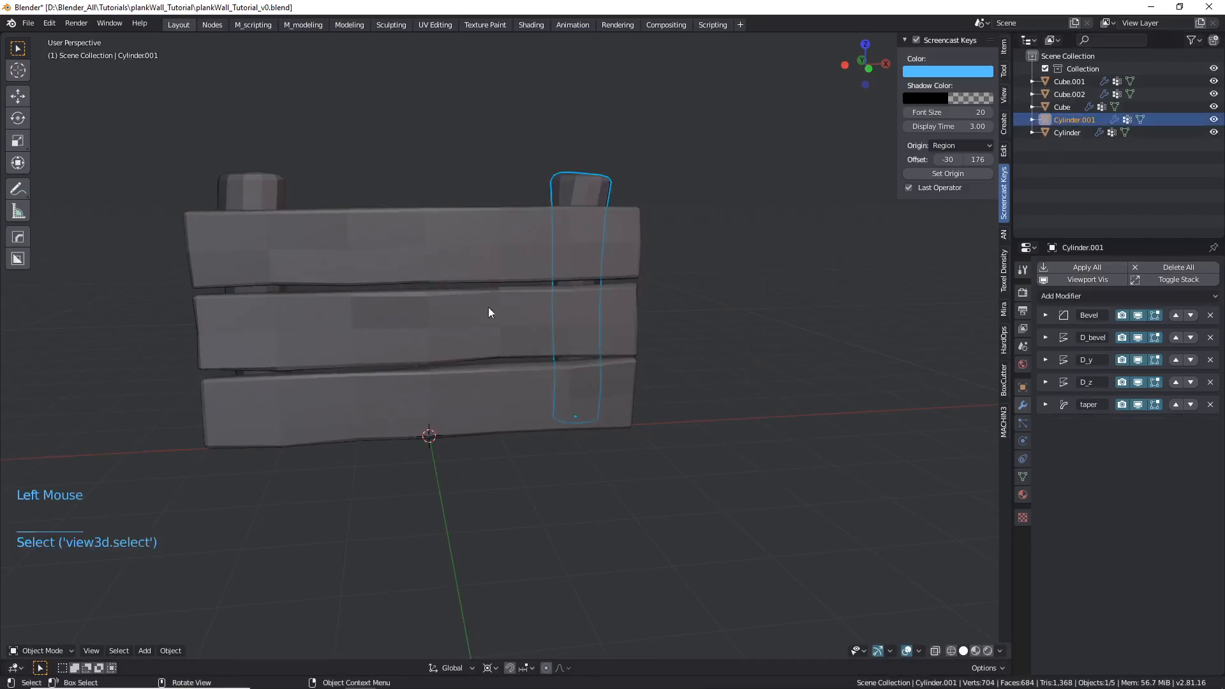
key("shift+a")
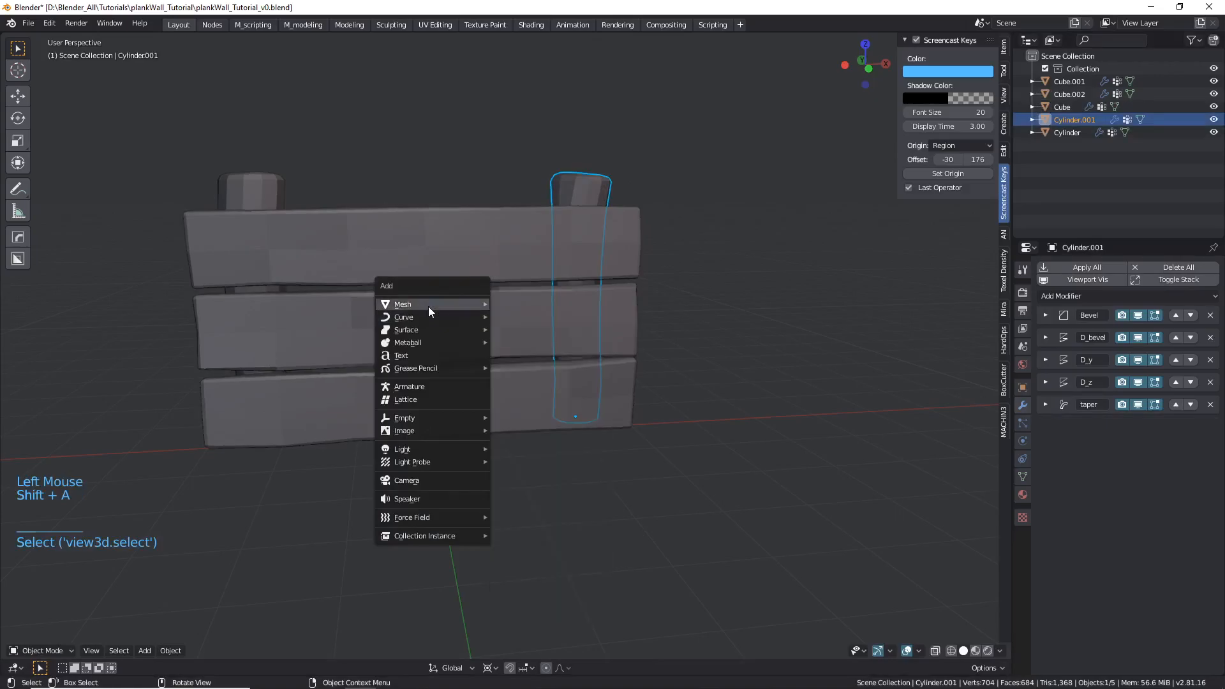
mouse_move(428, 307)
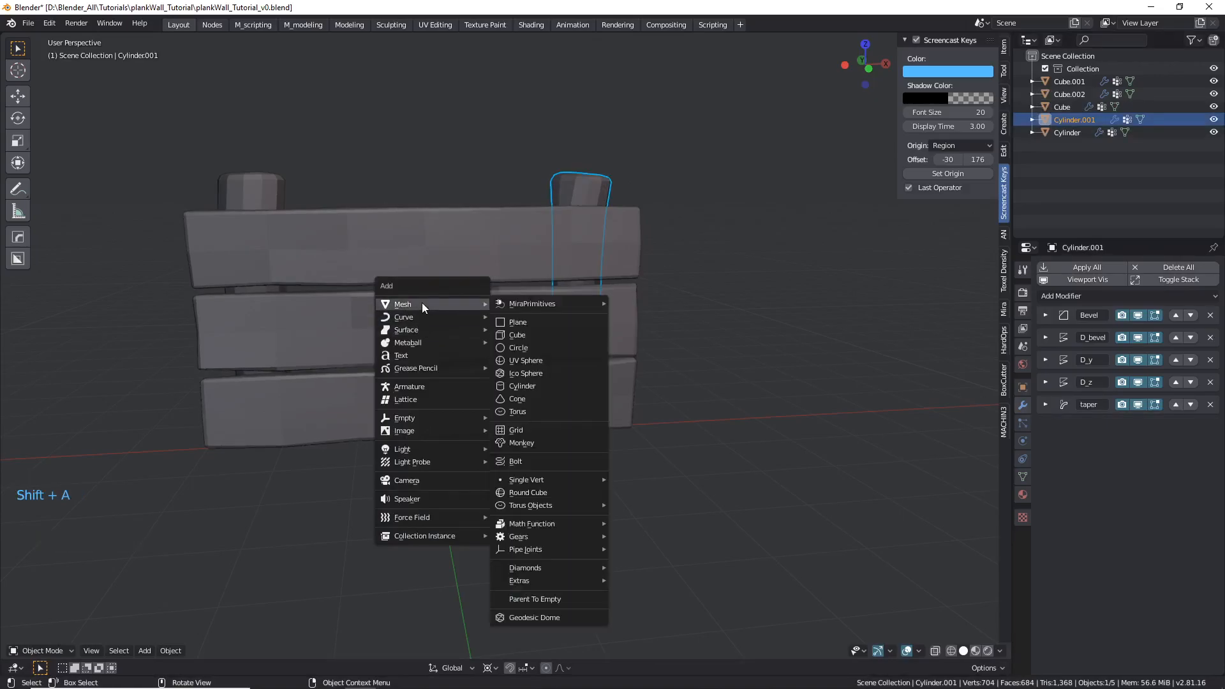
left_click(515, 347)
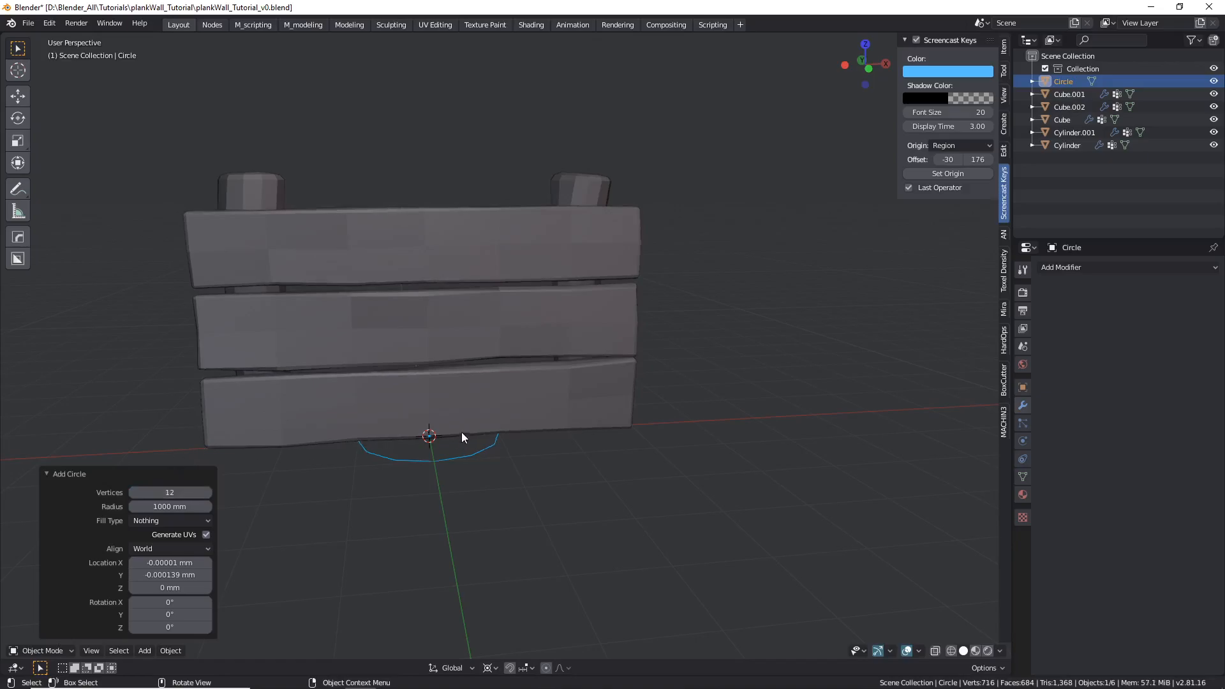
key("KP_Divide")
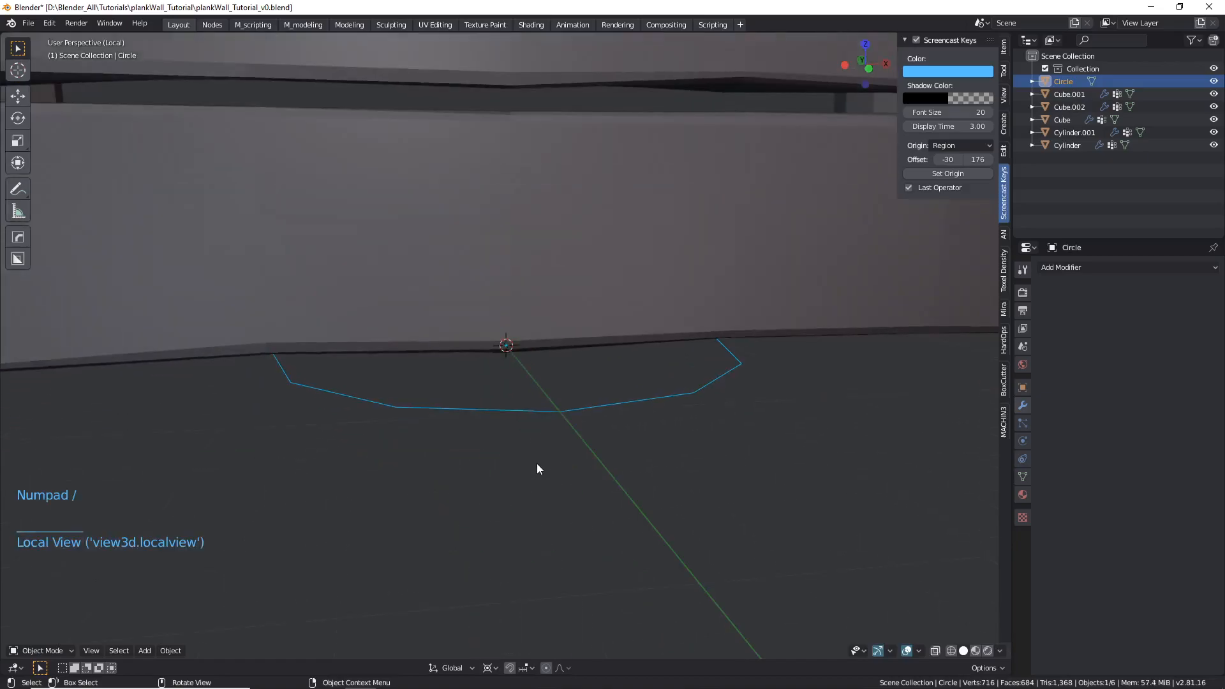
key("KP_Divide")
key("KP_Divide")
- Scale the circle down in two passes, the second by a factor of 0.804, and apply its scale
key("s")
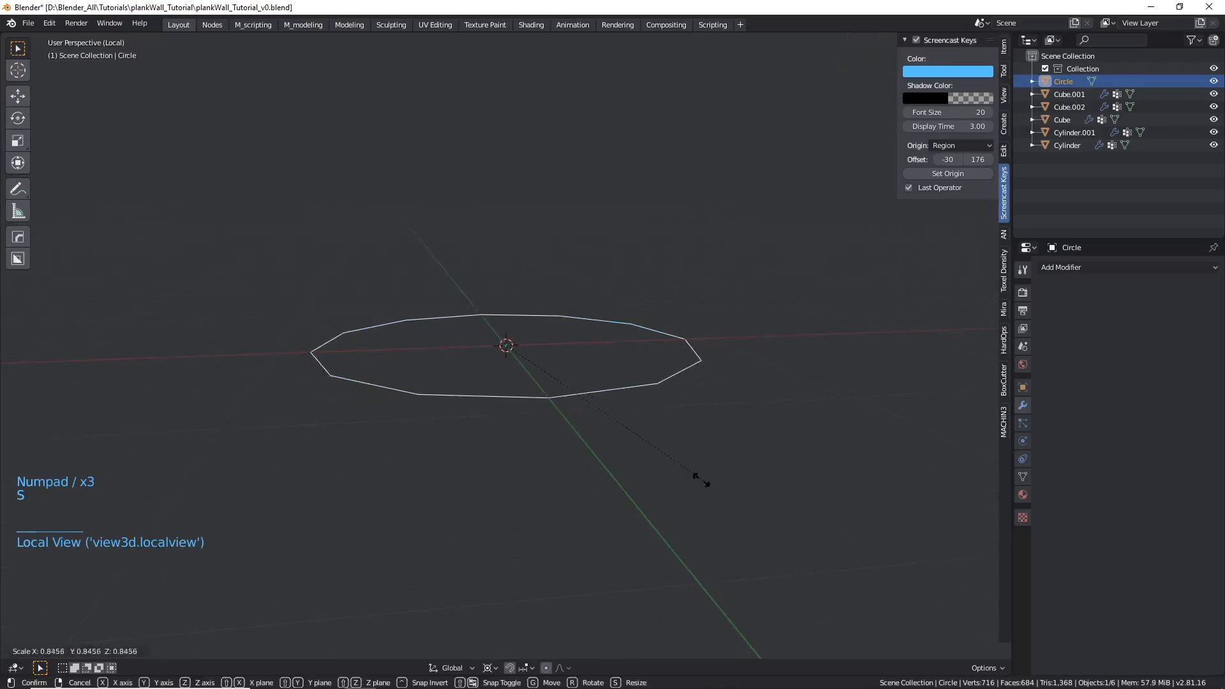
left_click(526, 362)
scroll(629, 373, "up", 5)
key("s")
scroll(602, 364, "up", 1)
left_click(538, 350)
scroll(538, 349, "up", 2)
key("ctrl+a")
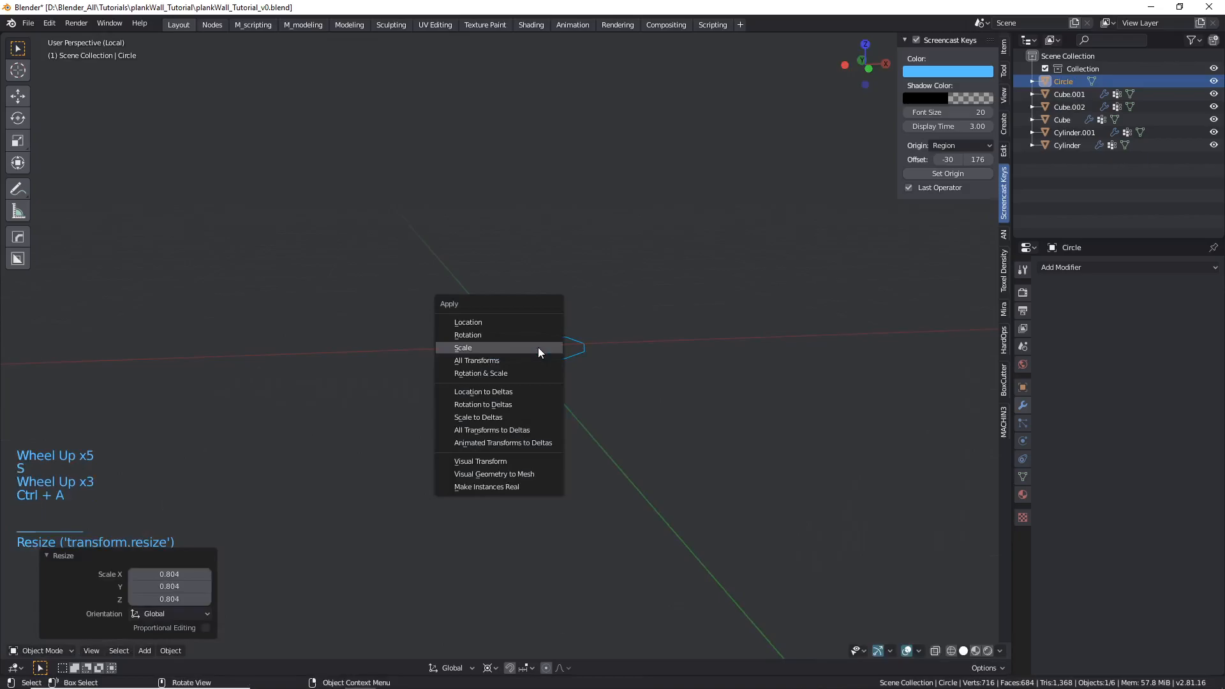
left_click(538, 347)
- Extrude the circle's vertices 3.57 mm upward along Z and recalculate the normals of the whole mesh
scroll(538, 347, "up", 4)
middle_click_drag(537, 347, 538, 385)
key("Tab")
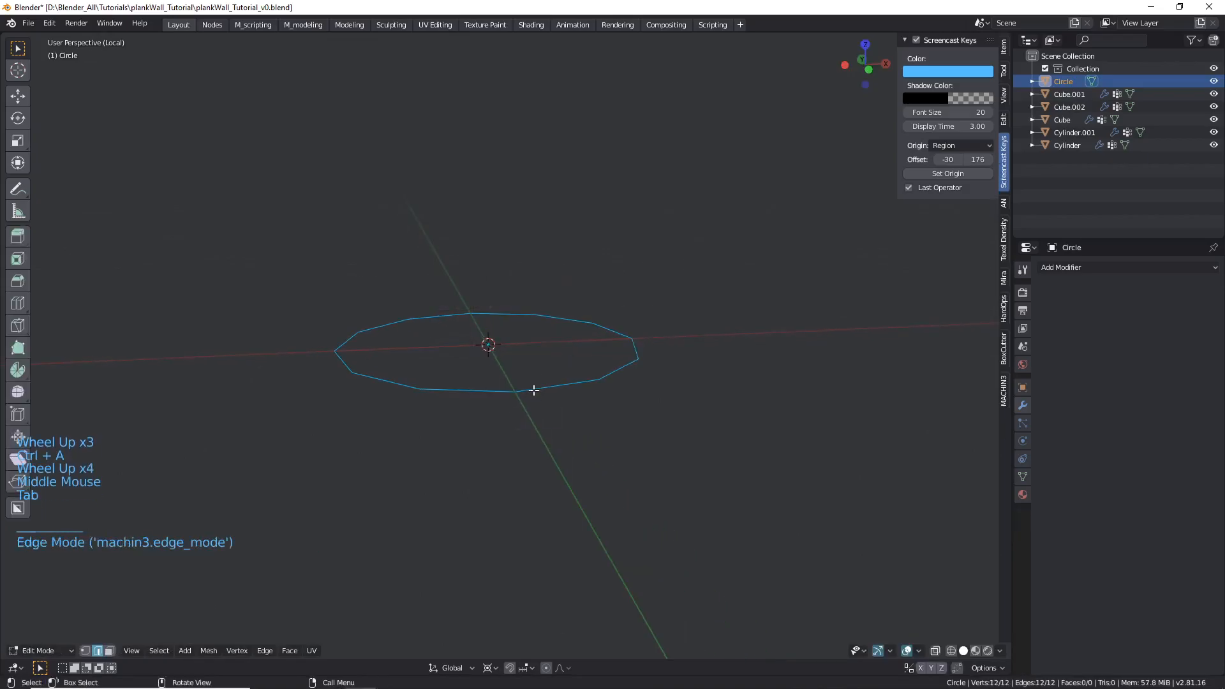
key("Tab")
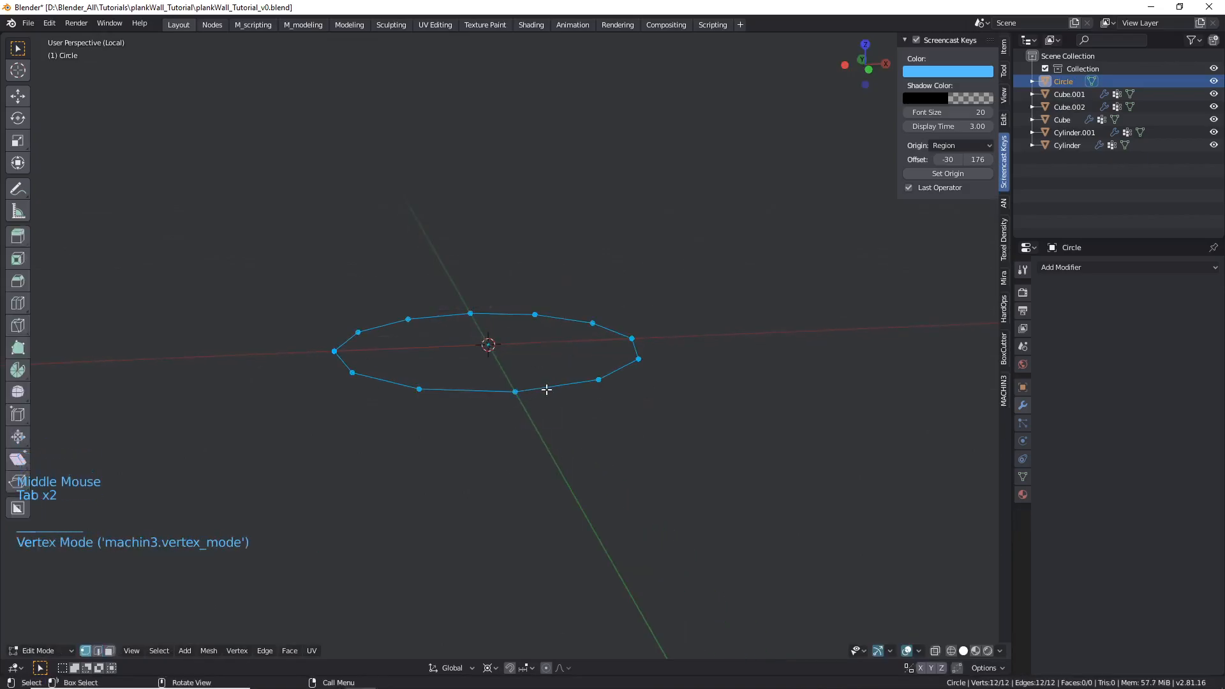
key("e")
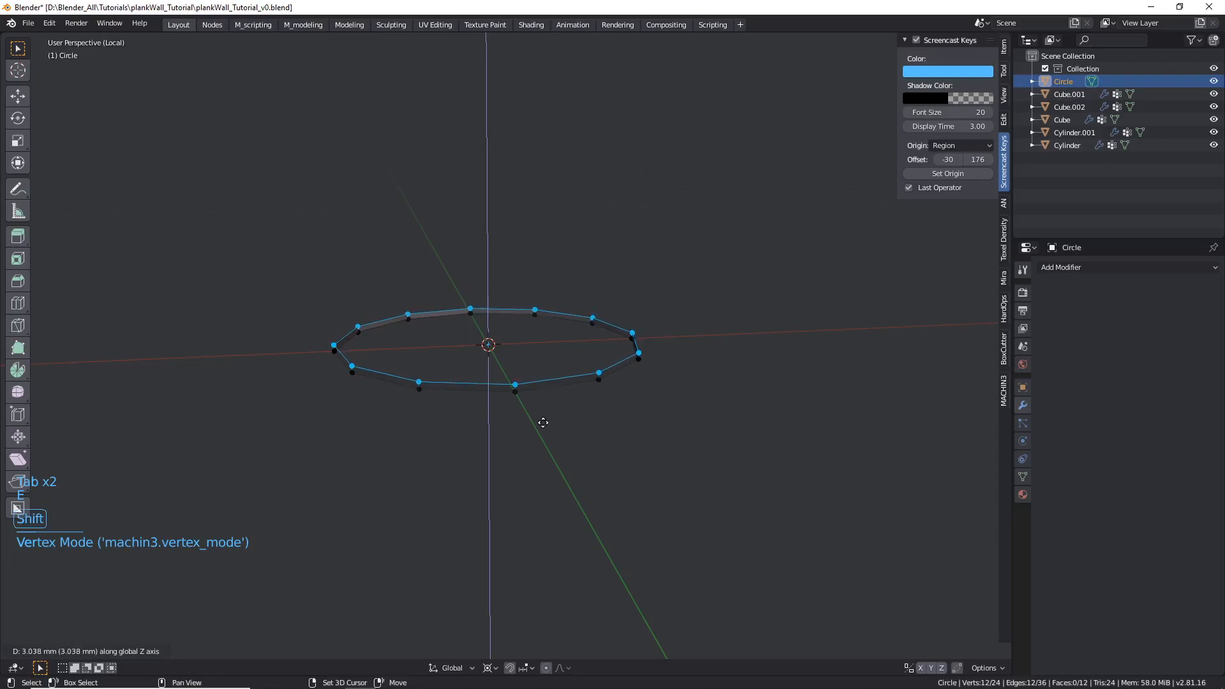
left_click(545, 413)
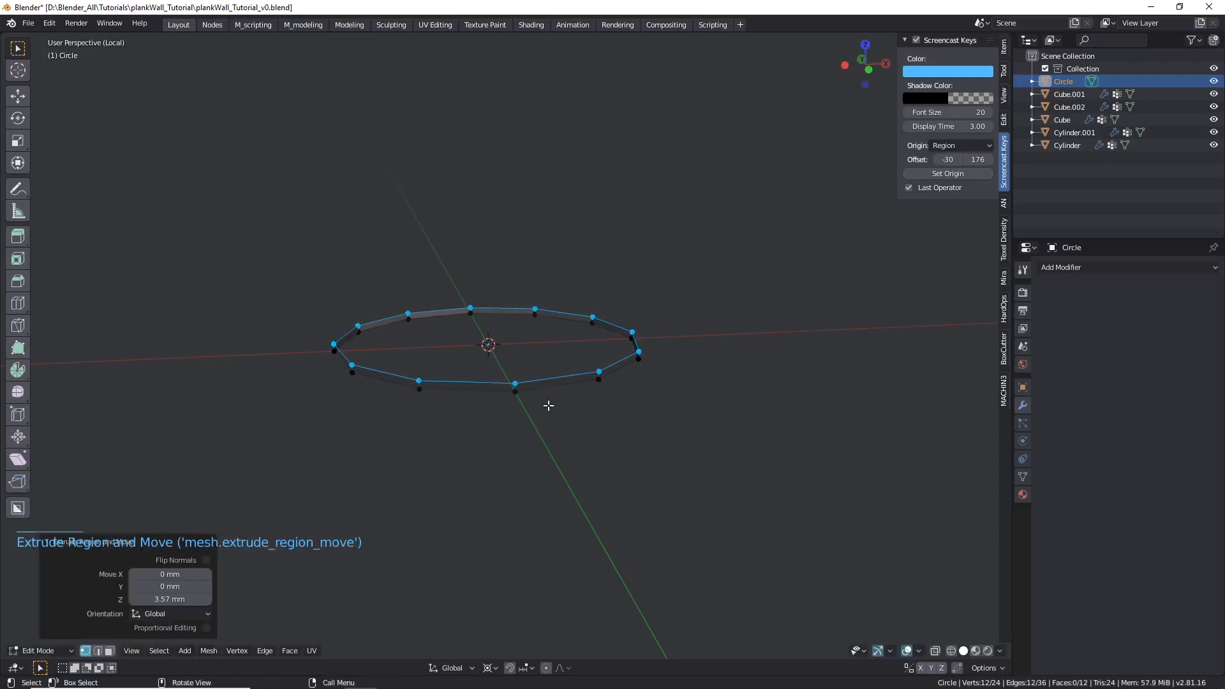
key("a")
key("shift+n")
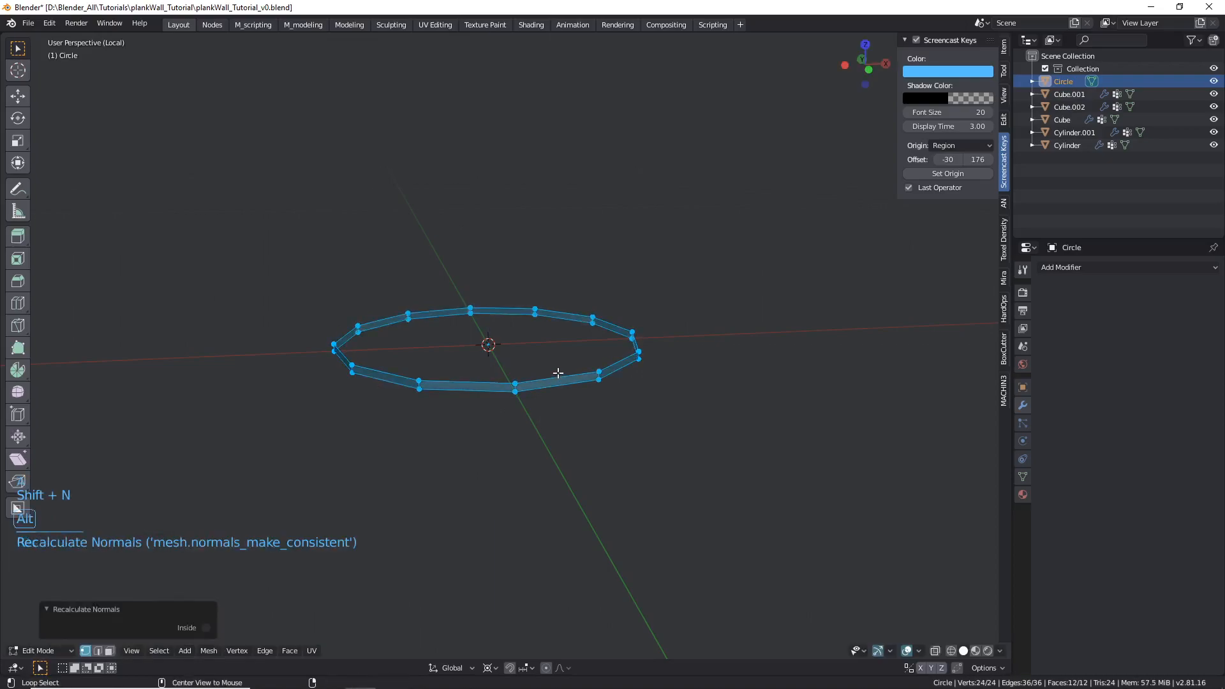
- Extrude the disc's upper edge loop inward by scaling it to 0.310 to form a flat washer with a central hole
left_click(560, 377, "alt")
scroll(575, 396, "up", 1)
middle_click_drag(574, 397, 596, 410)
key("e")
key("s")
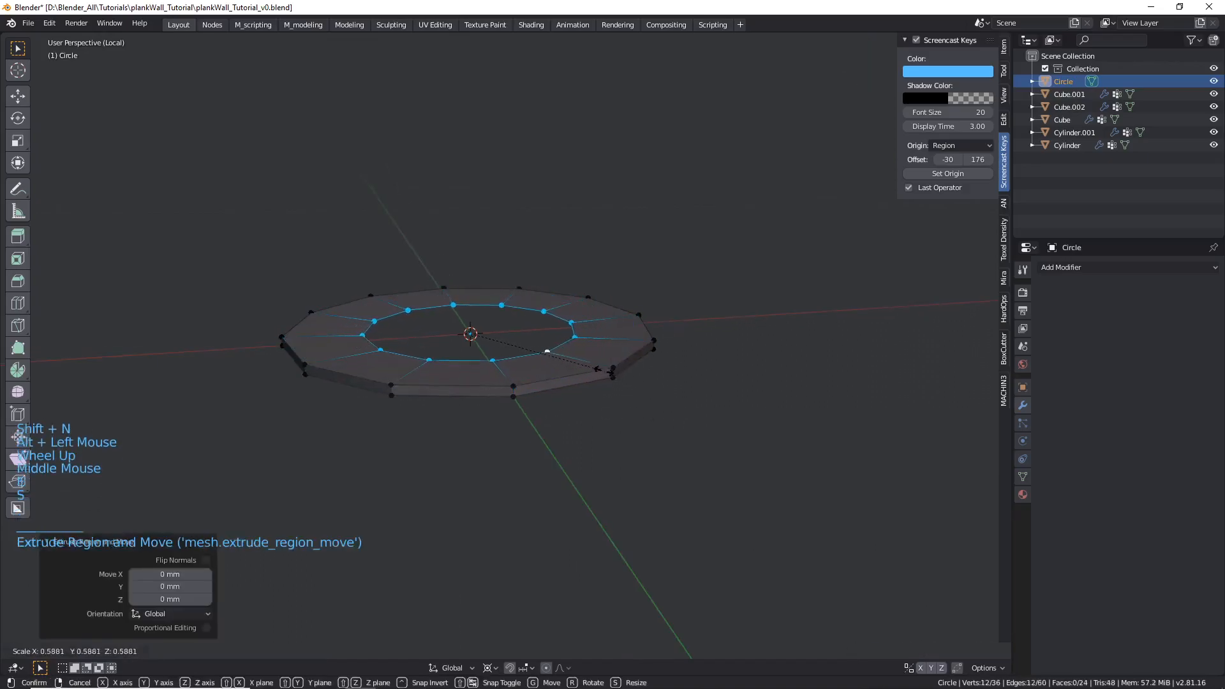
left_click(543, 352)
mouse_move(496, 354)
middle_mouse_down()
mouse_move(501, 449)
mouse_move(494, 377)
middle_mouse_up()
- Duplicate the washer's inner vertex loop in place and scale the copy up by 1.508
key("shift+d")
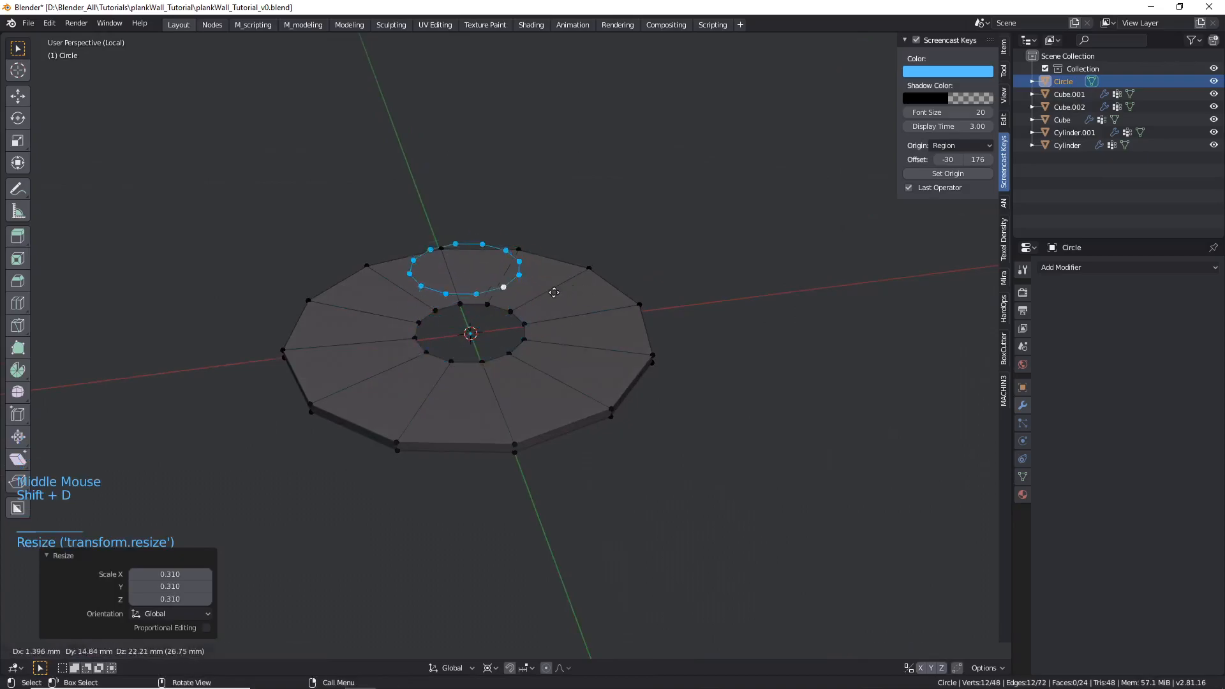
right_click(567, 302)
key("s")
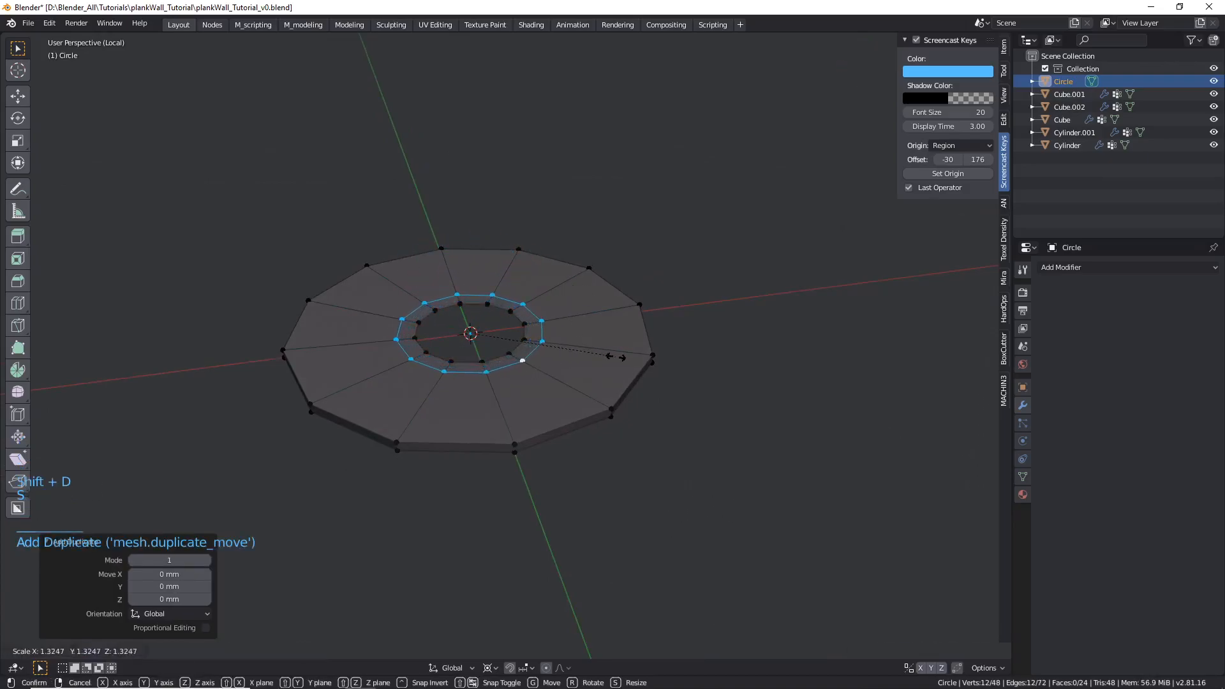
left_click(635, 361)
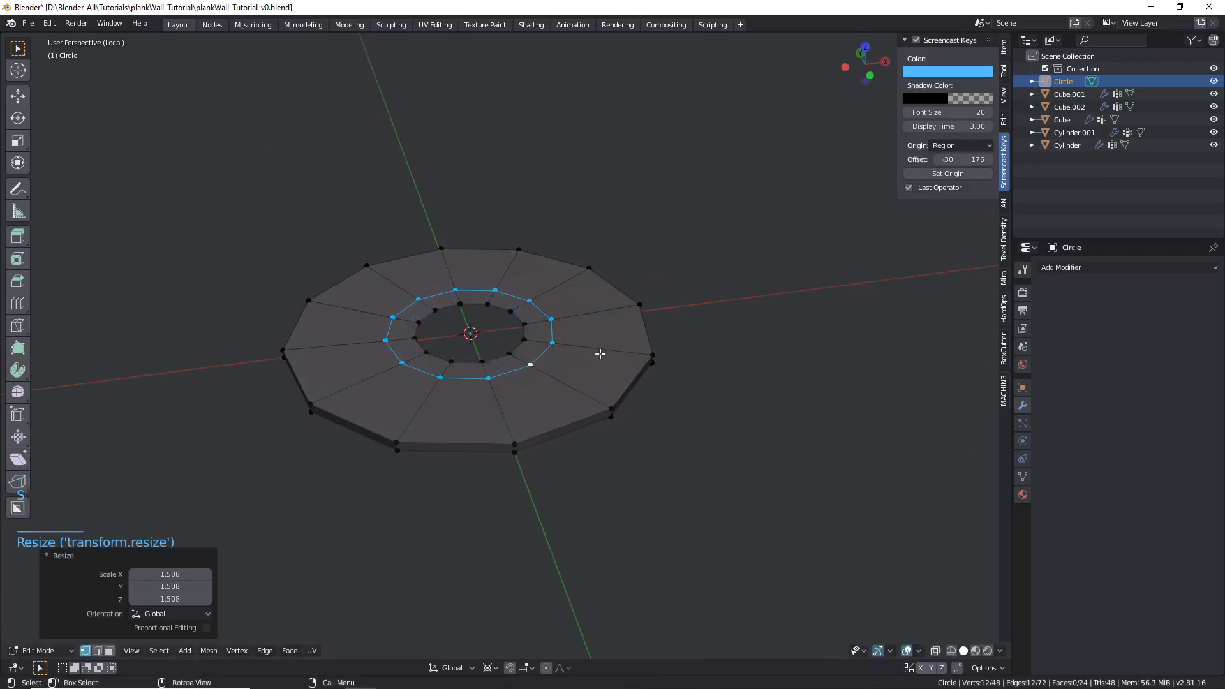
- Select every other vertex of the duplicated ring and scale them inward by 0.891 and then about 0.98 to form a hexagon
middle_click_drag(527, 301, 520, 345)
scroll(458, 268, "up", 2)
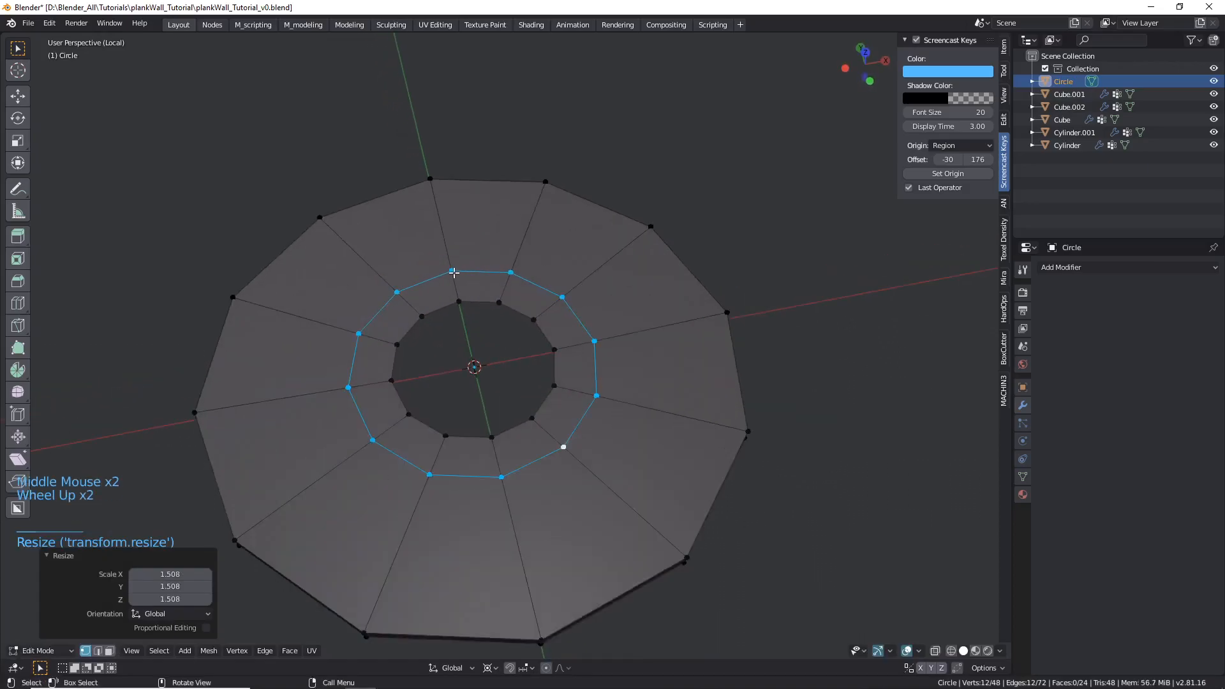
left_click(452, 271)
left_click(501, 475, "shift")
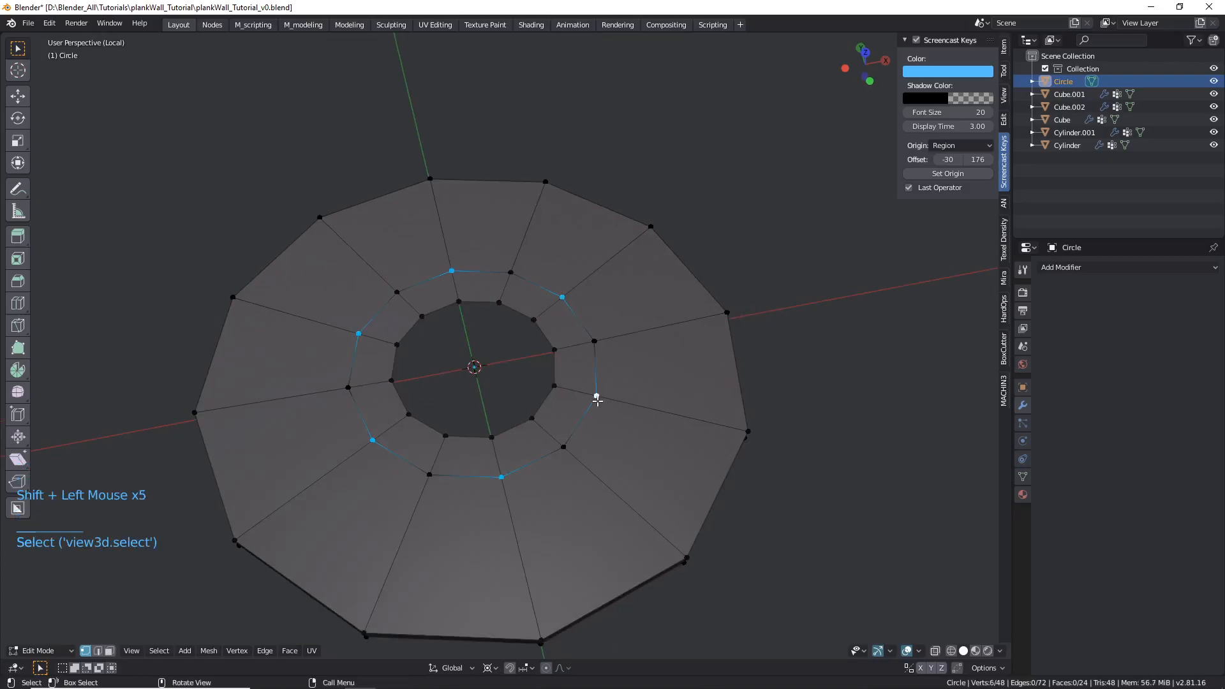
key("KP_7")
scroll(595, 405, "up", 1)
key("s")
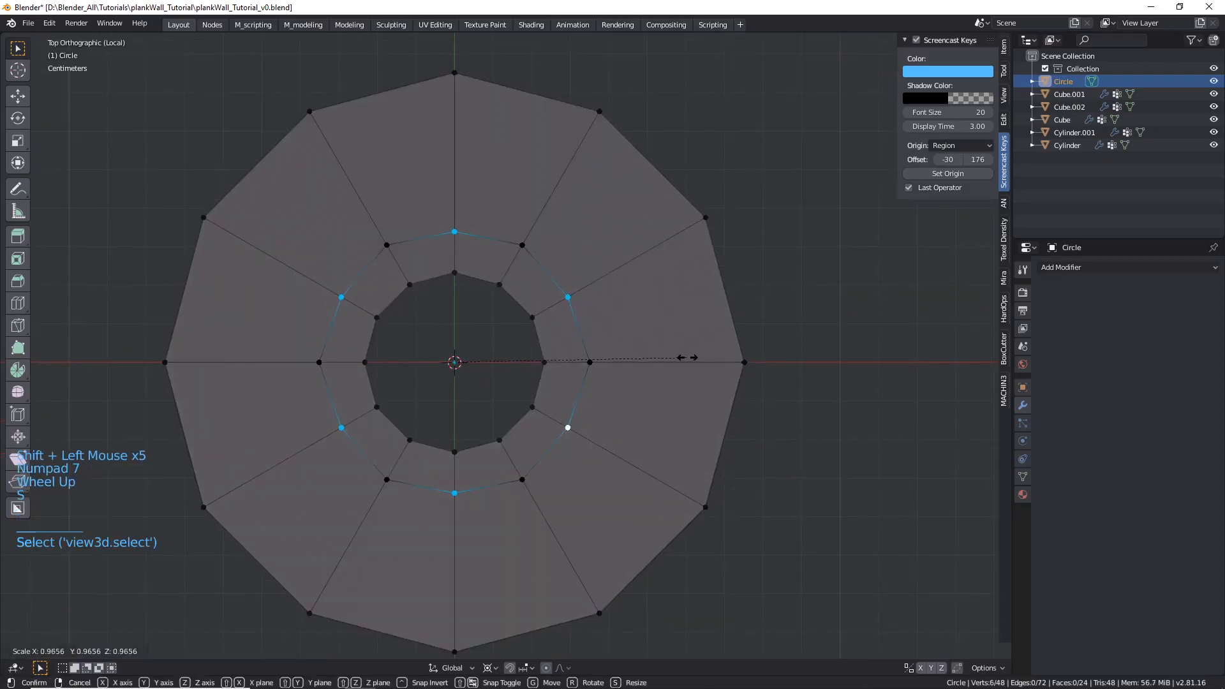
left_click(560, 357)
scroll(451, 245, "up", 4)
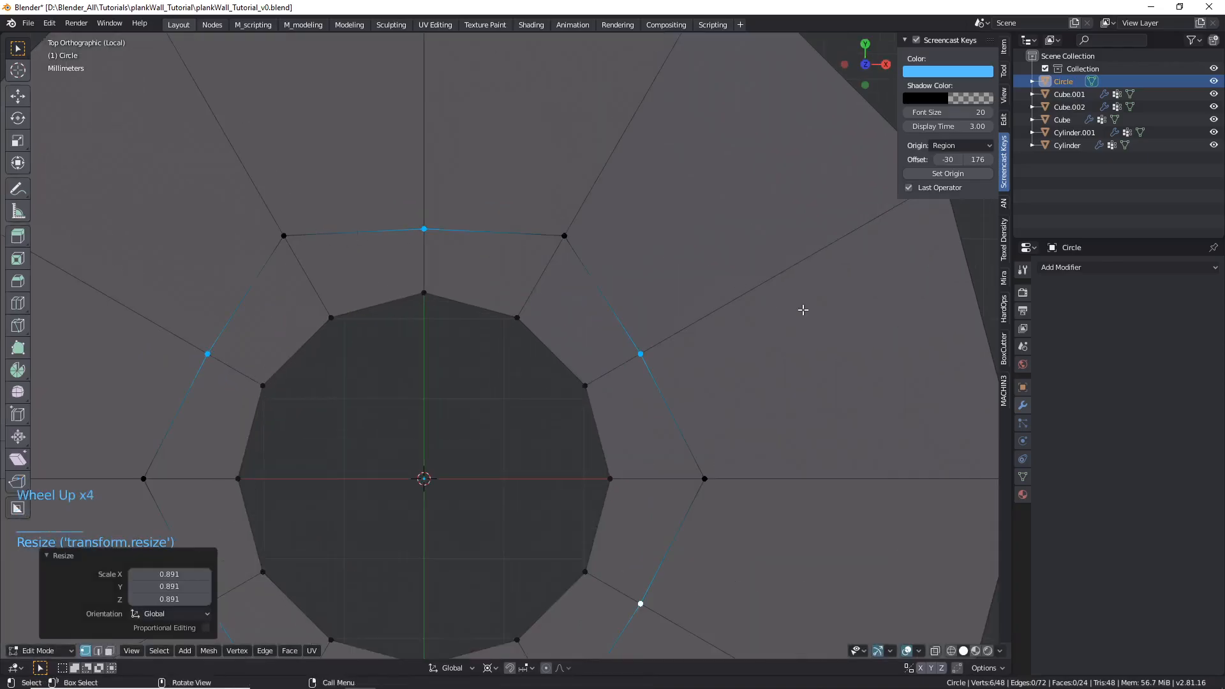
key("s")
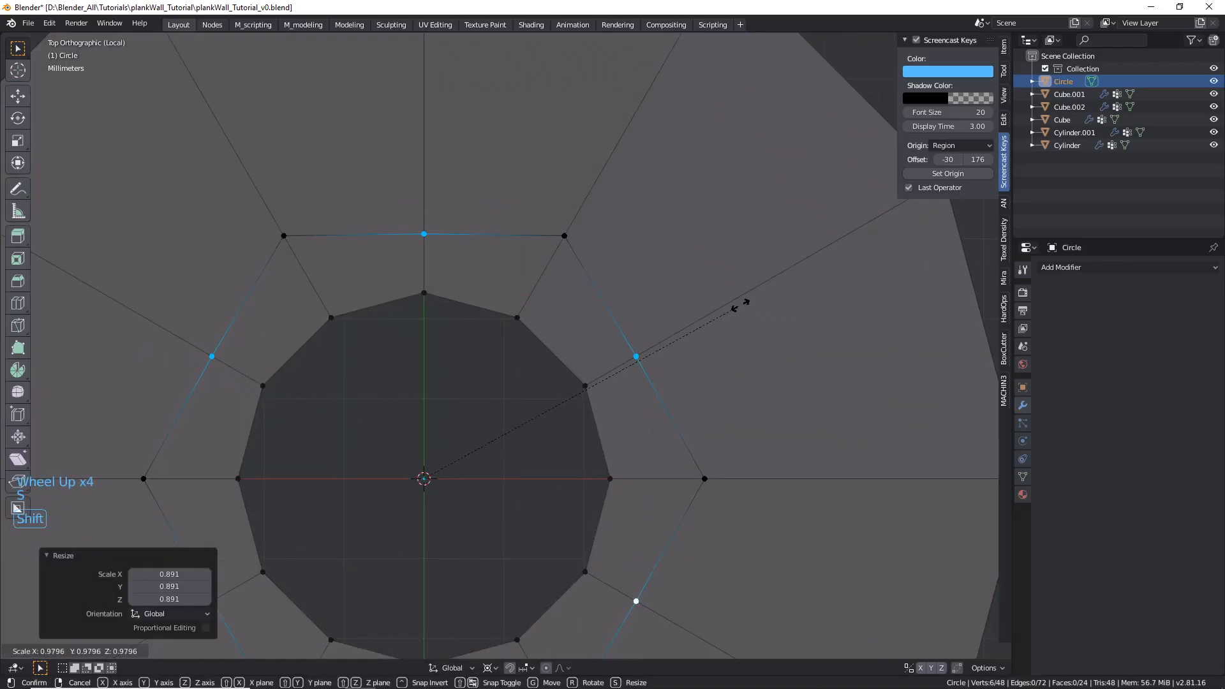
left_click(741, 305)
- Select the whole hexagonal loop and extrude it 27.1 mm upward along Z
scroll(615, 485, "down", 5)
middle_click_drag(607, 440, 594, 348)
left_click(592, 350, "alt")
middle_click_drag(648, 431, 649, 408)
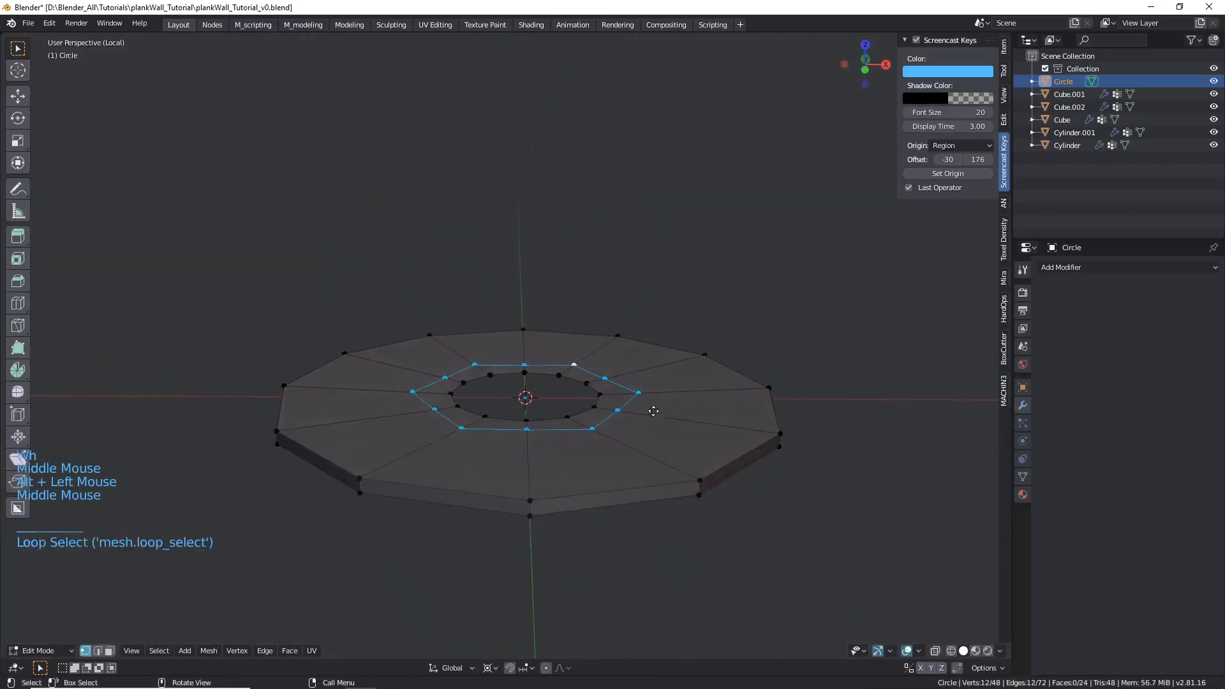
key("e")
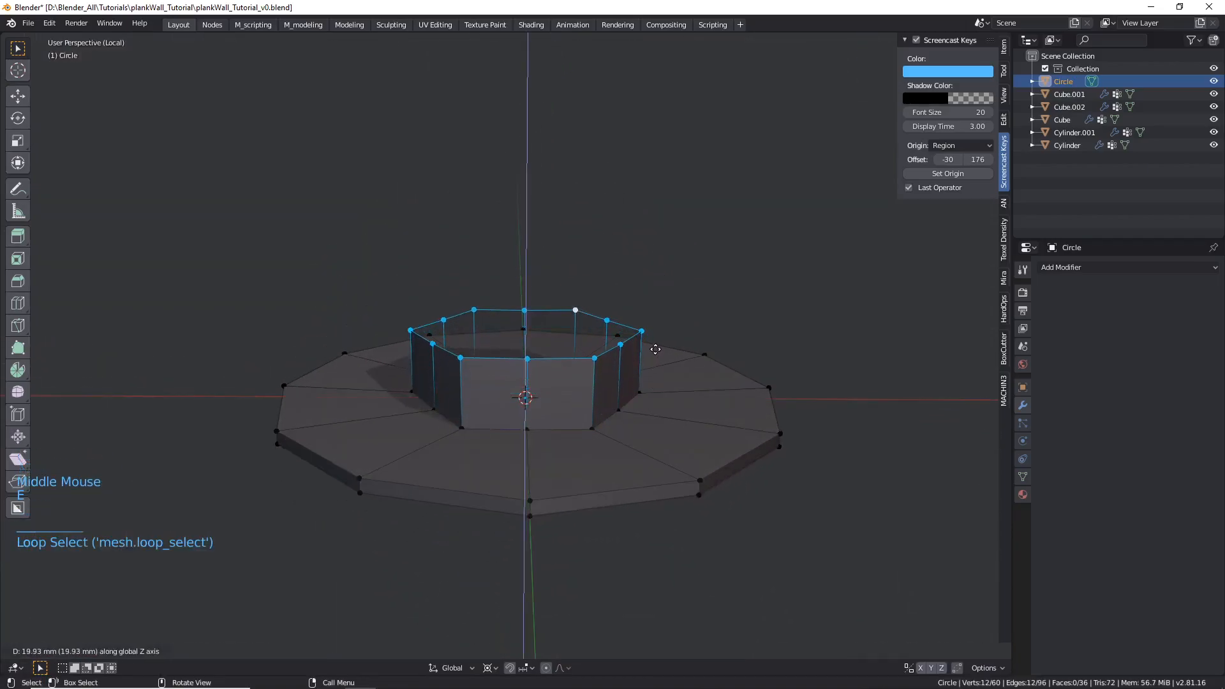
left_click(674, 353)
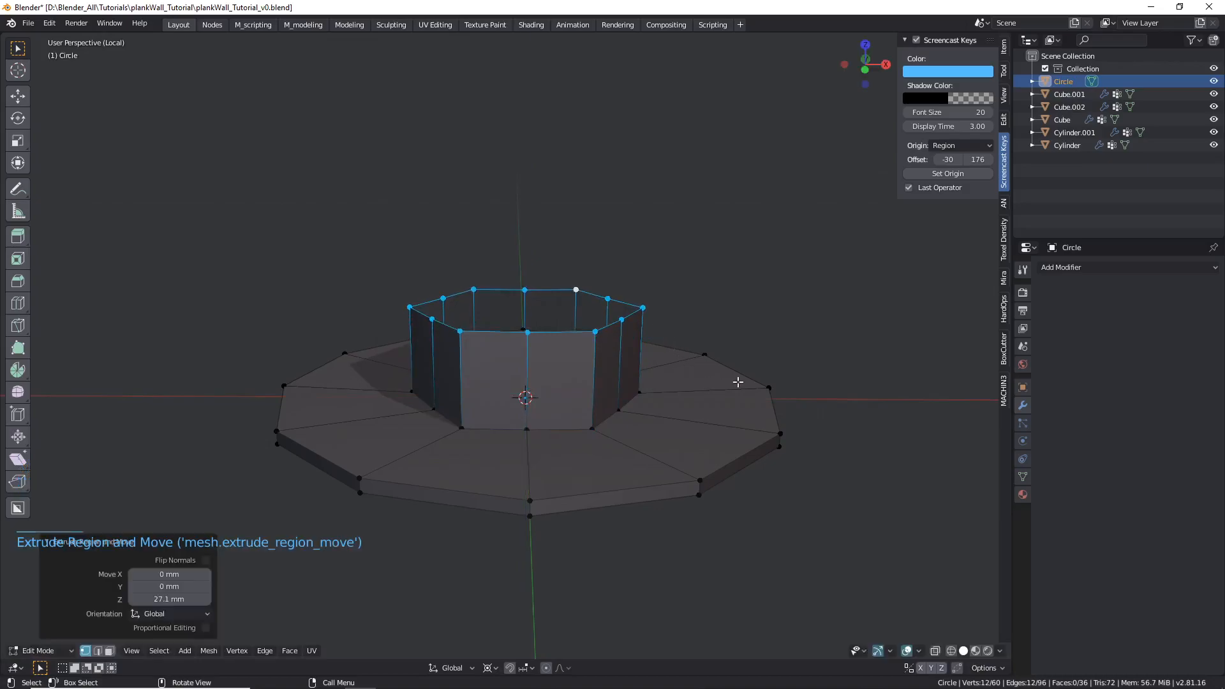
- Extrude the hexagon's upper loop again and raise it 8.45 mm along Z
key("e")
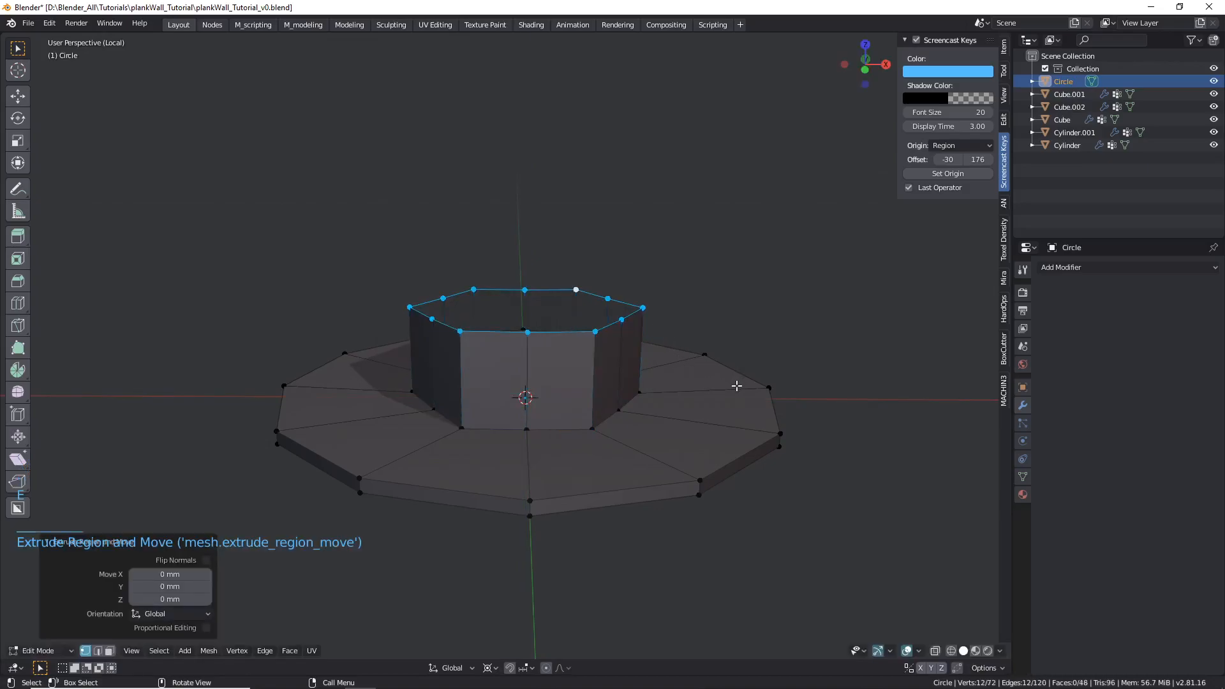
key("g")
key("z")
left_click(741, 358)
key("s")
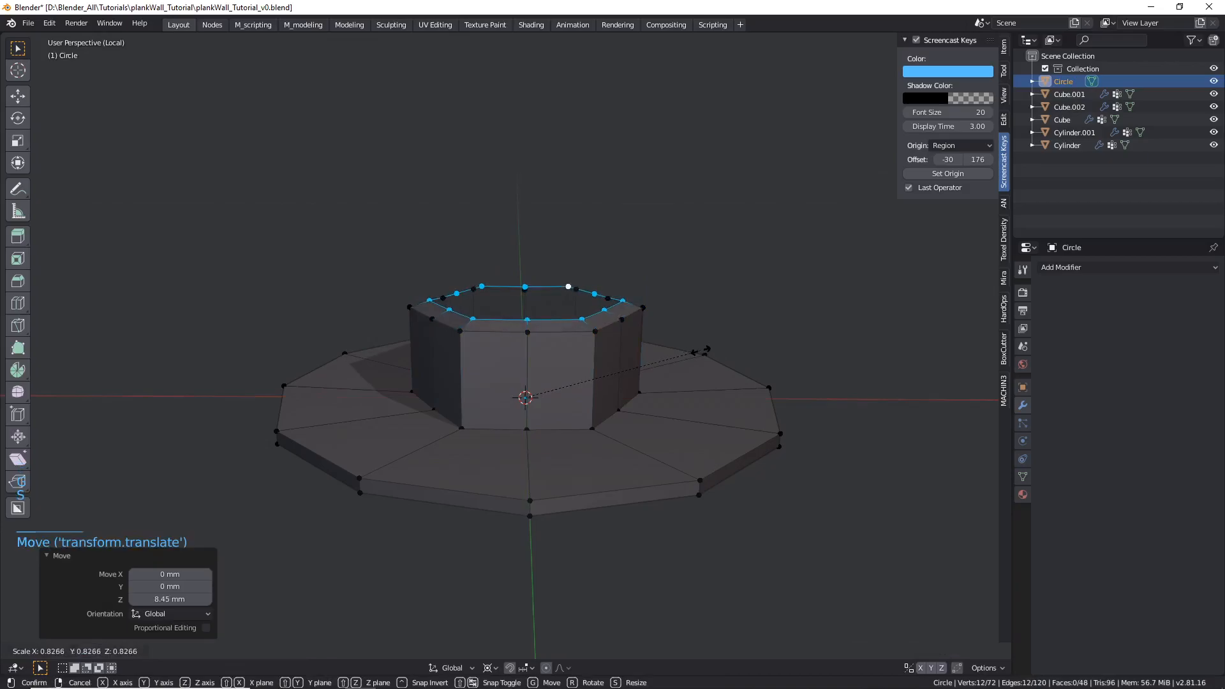
right_click(701, 351)
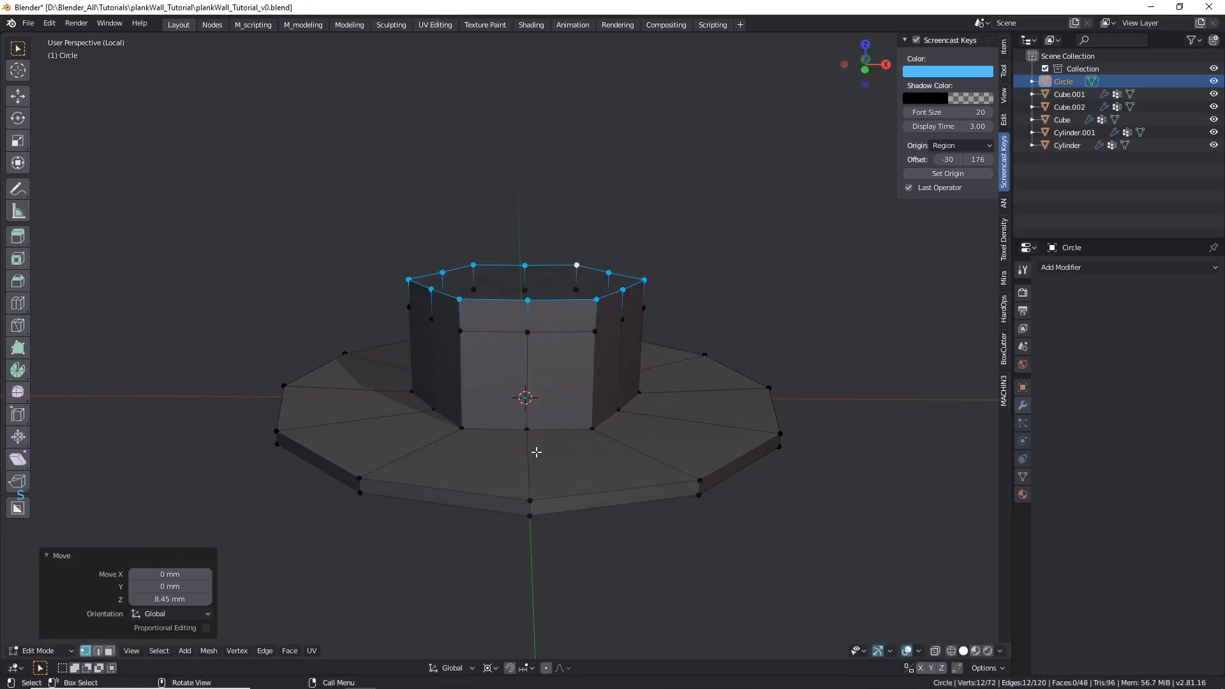
- Using Median Point as the pivot, scale the top loop inward and lower it 2.91 mm along Z
left_click(495, 669)
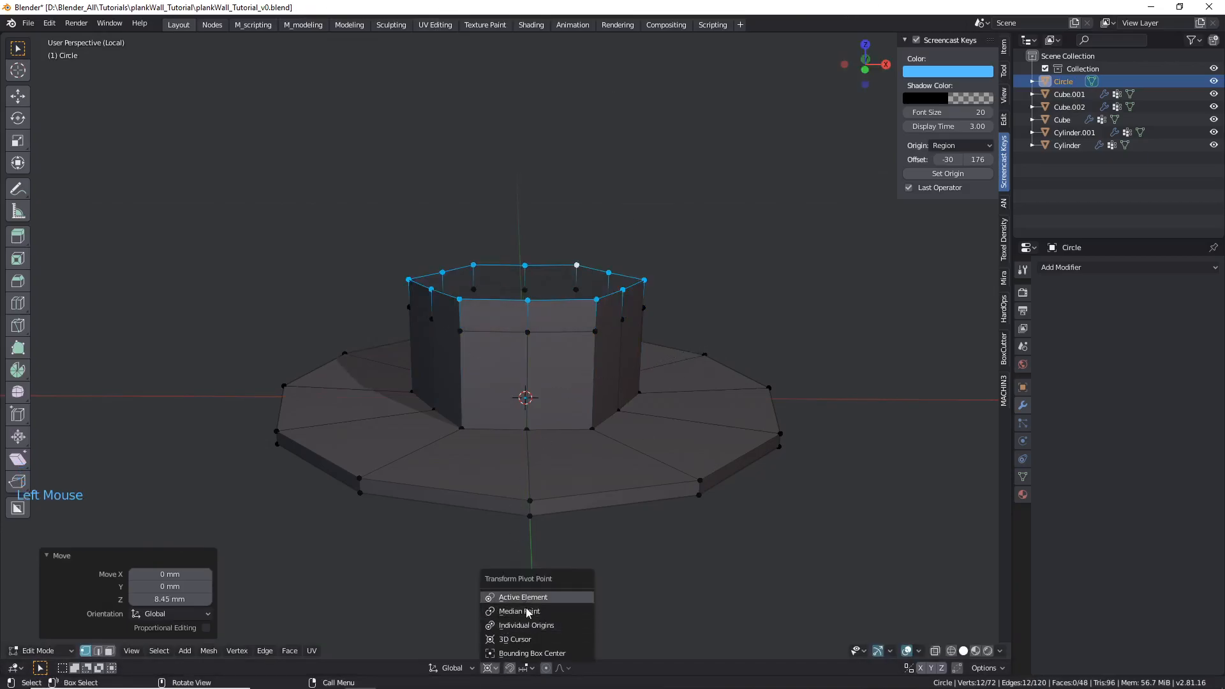
left_click(526, 613)
key("s")
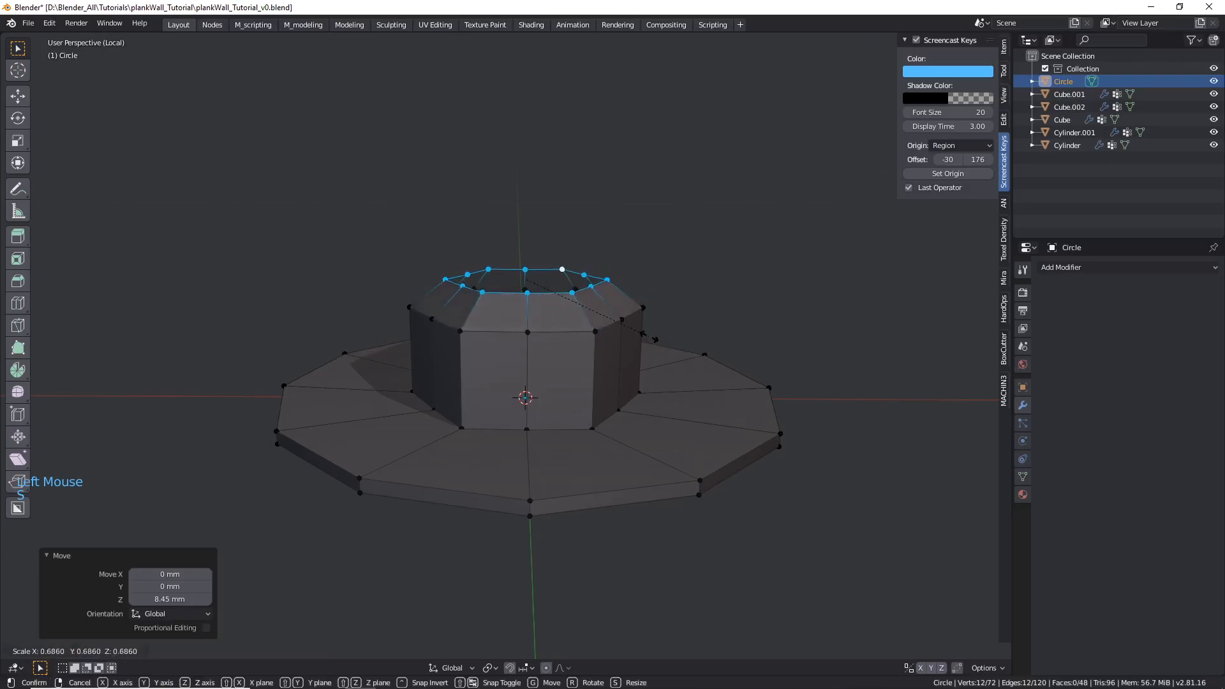
left_click(653, 366)
scroll(653, 366, "up", 1)
key("g")
key("z")
left_click(649, 348)
scroll(591, 312, "down", 2)
middle_click_drag(591, 312, 593, 356)
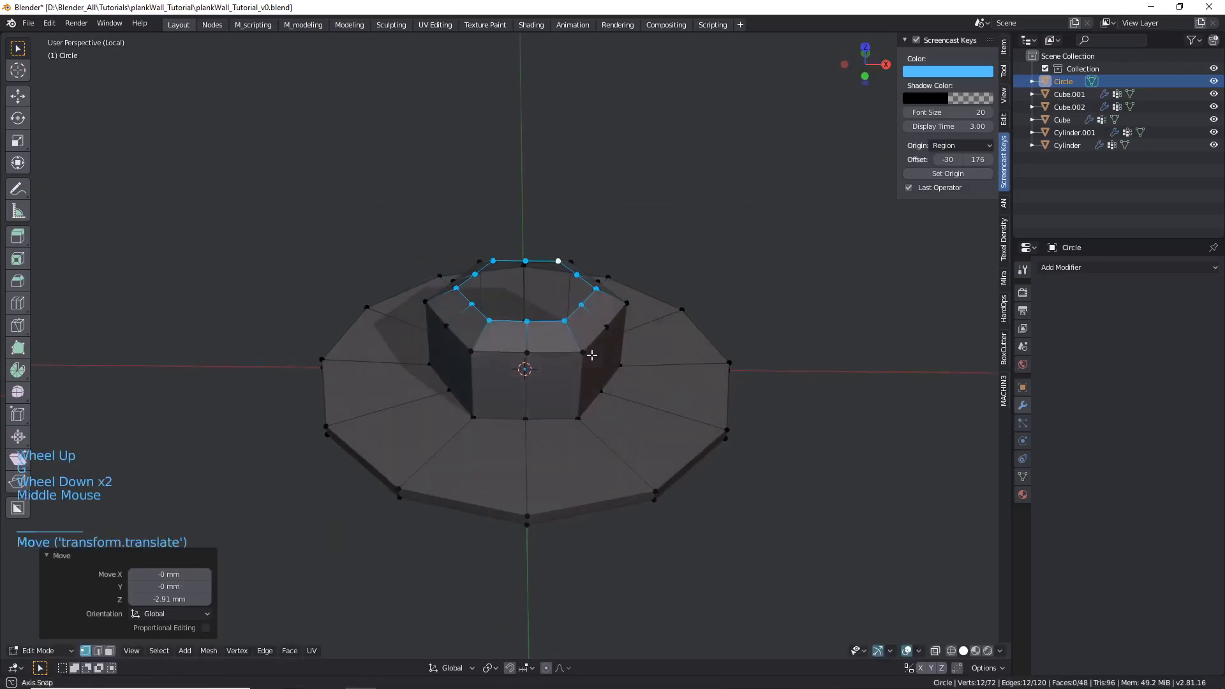
- Look up the LoopTools add-on in the preferences by searching for "loop" and check that it is enabled
scroll(565, 323, "up", 2)
right_click(598, 311)
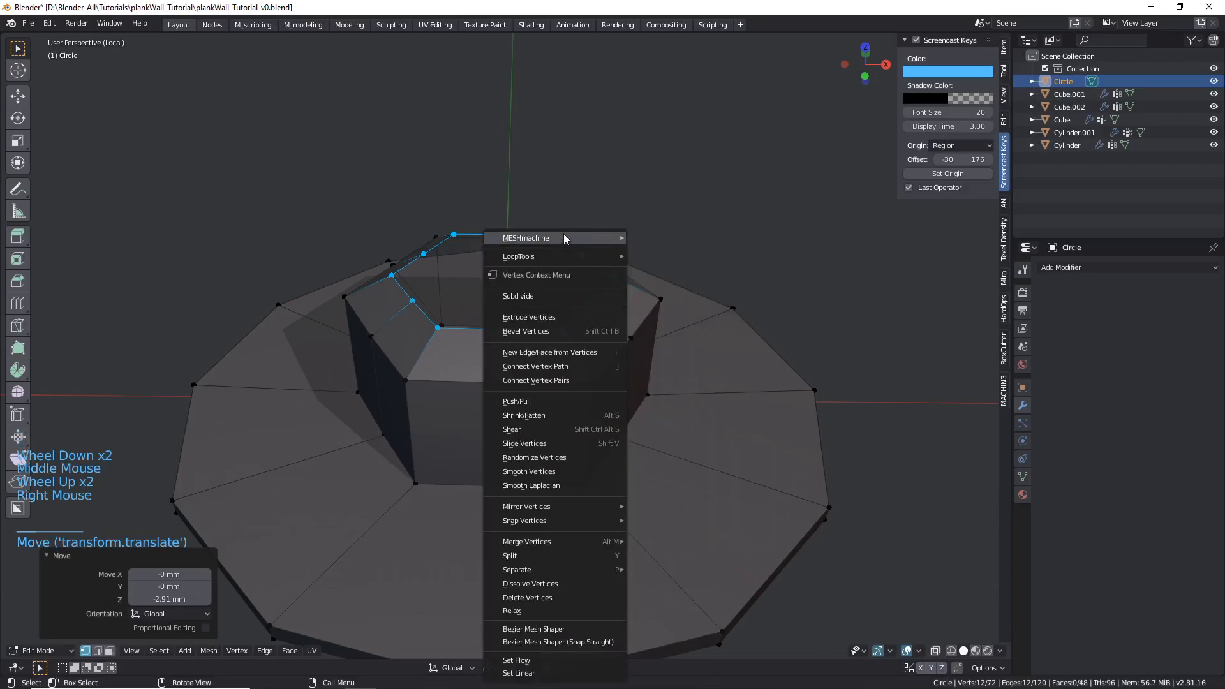
mouse_move(585, 255)
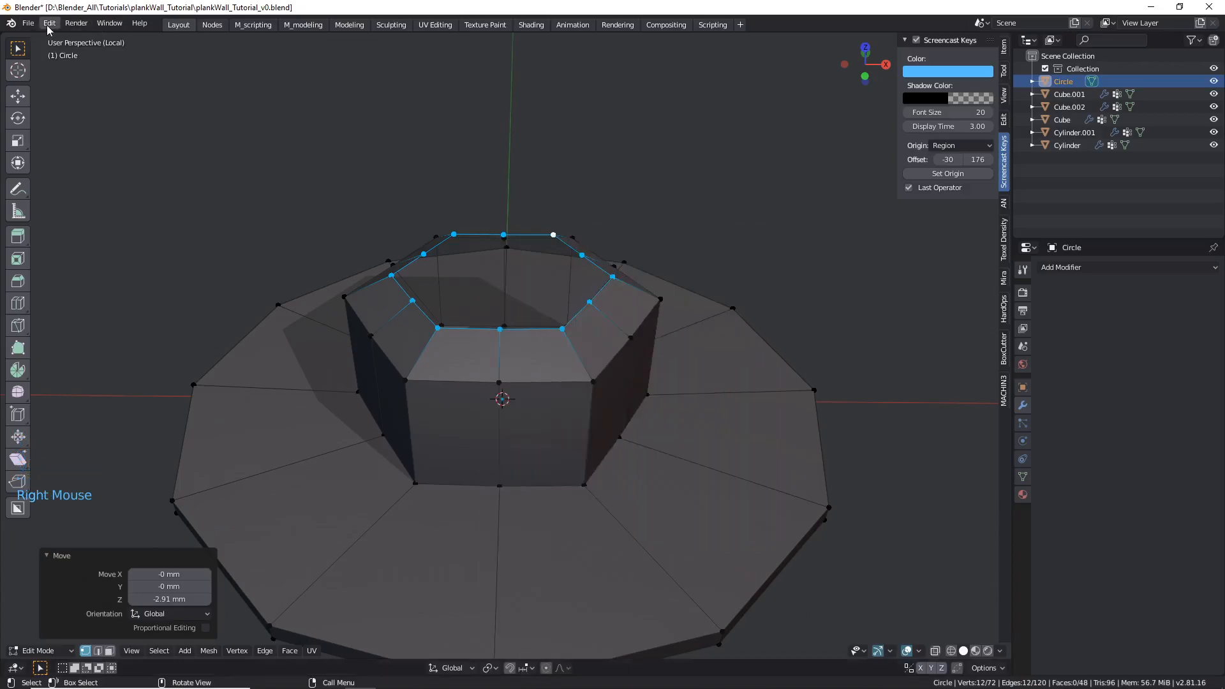
left_click(49, 25)
left_click(74, 200)
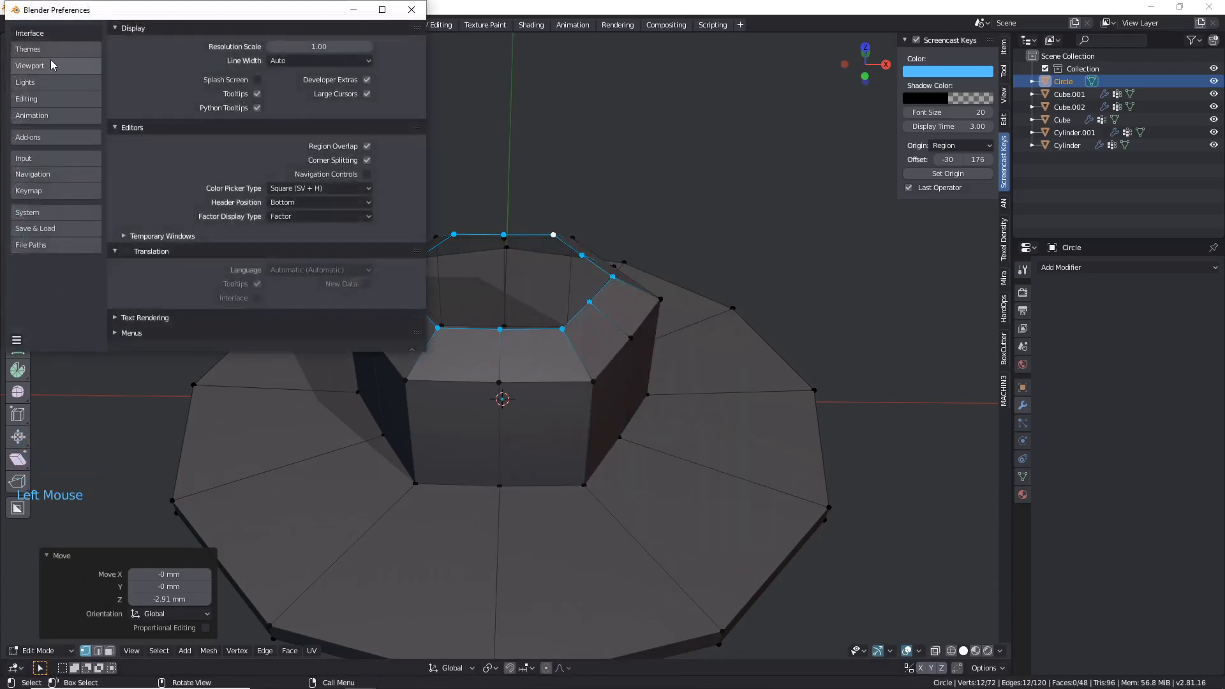
left_click(43, 137)
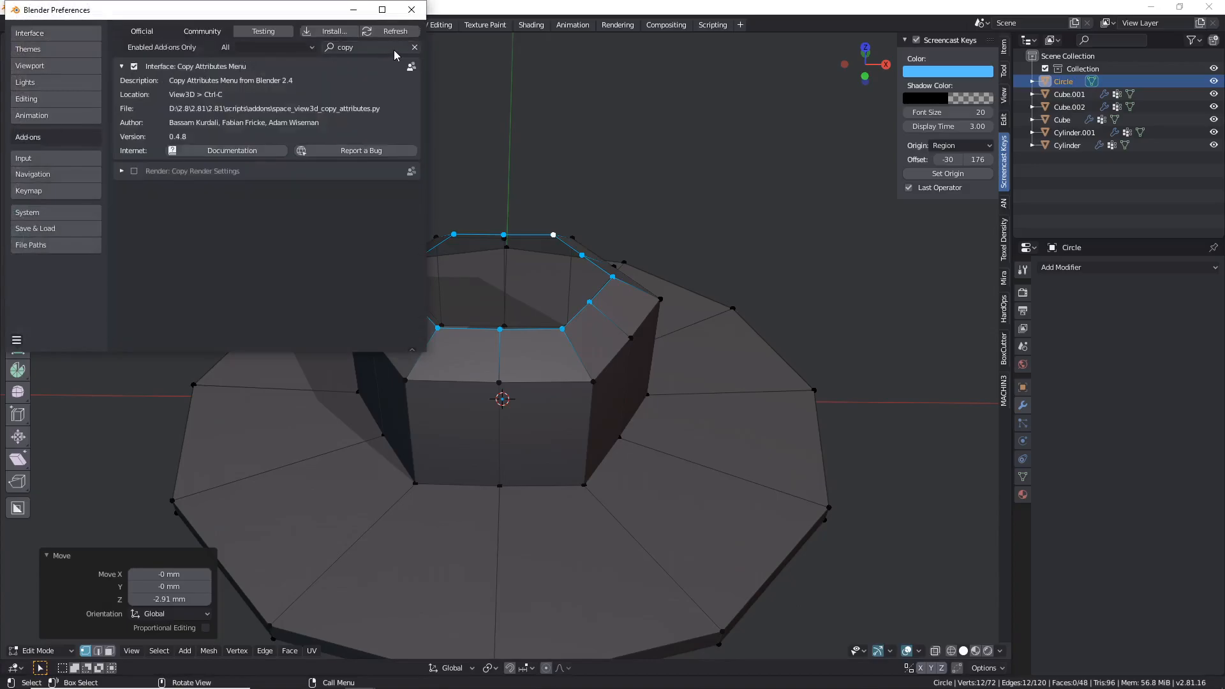
type("loop")
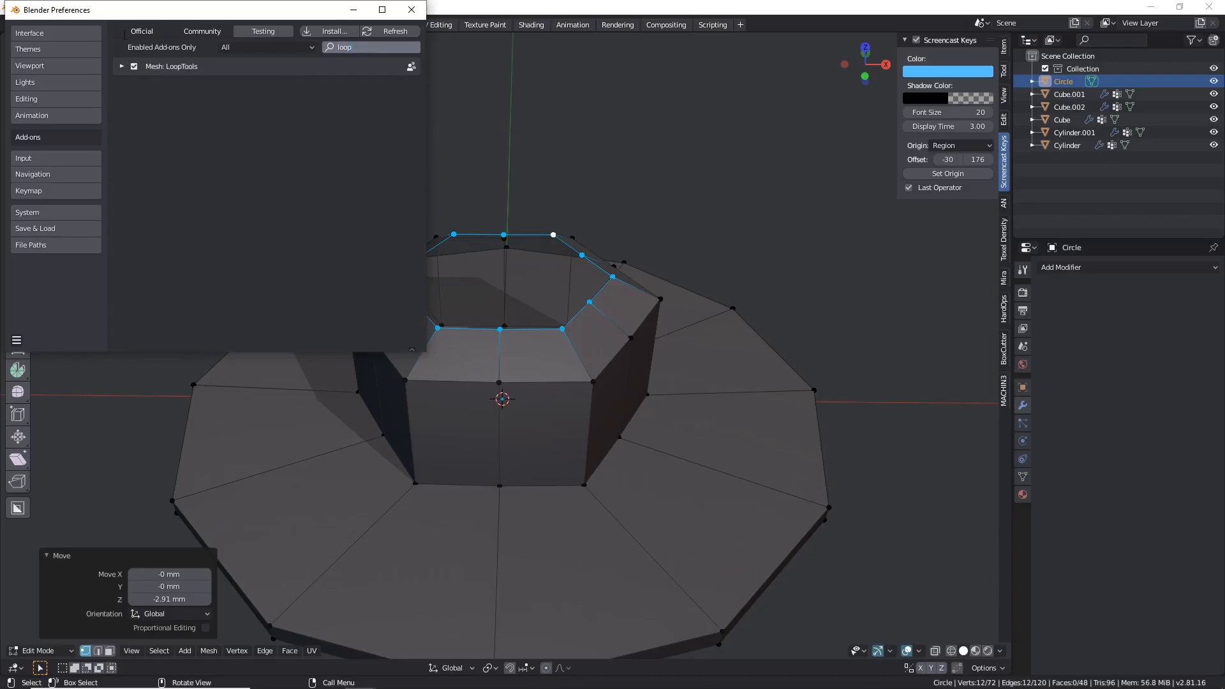
left_click(121, 65)
left_click(121, 66)
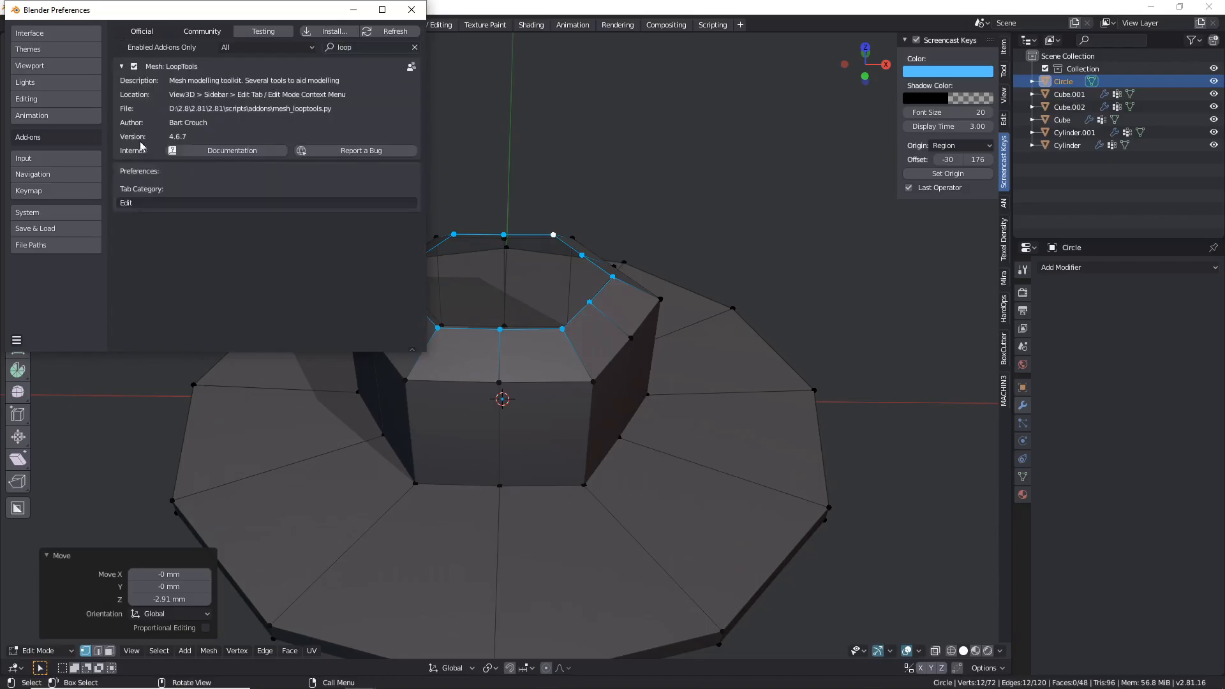
left_click(412, 10)
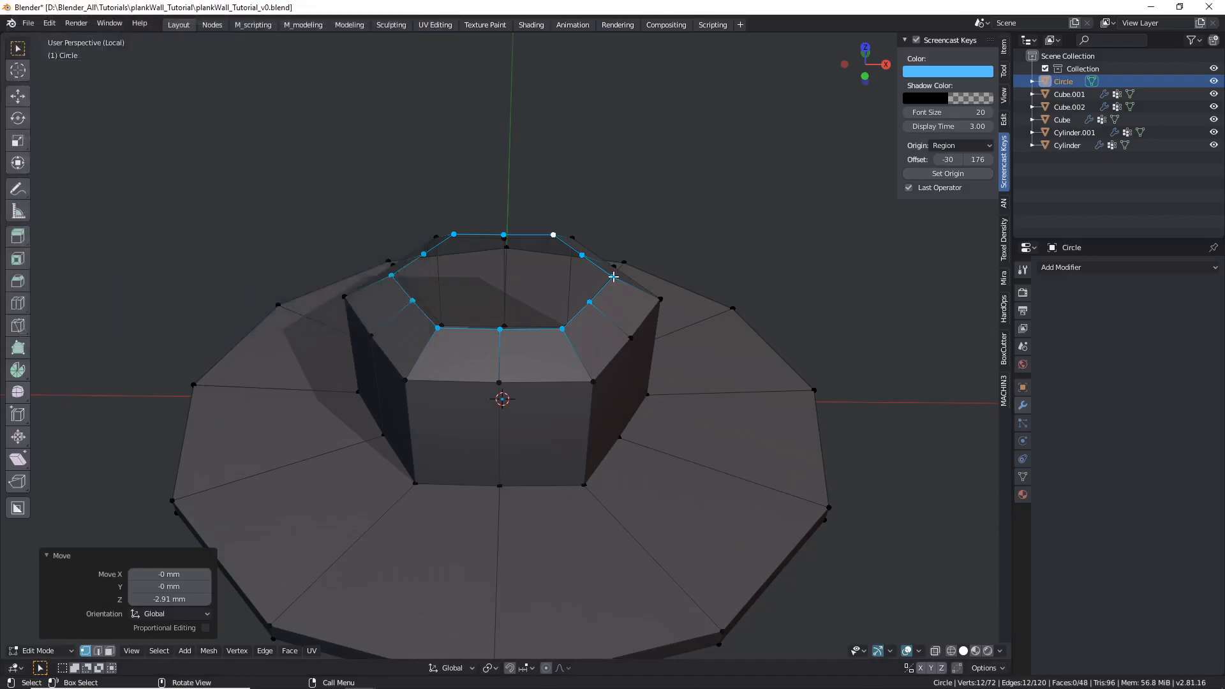
- Turn the selected top vertex loop into a regular circle with LoopTools Circle
right_click(590, 331)
mouse_move(558, 256)
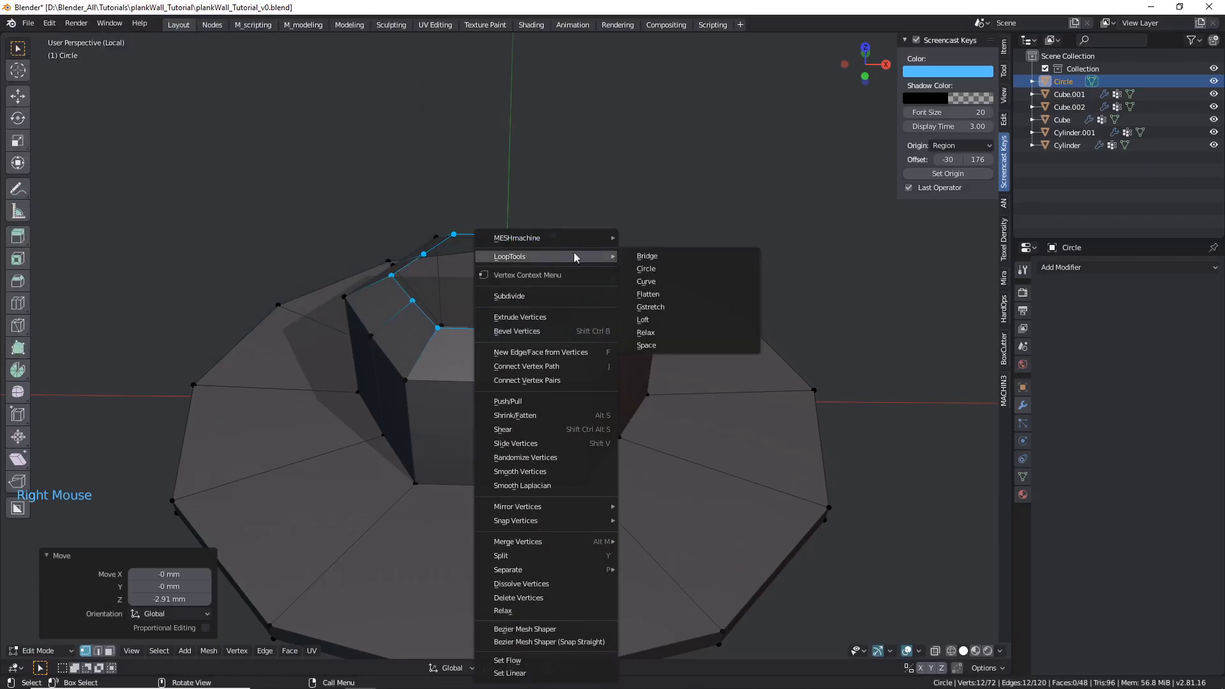
left_click(652, 268)
- Try adding a centred loop cut around the sloped rim and rounding it with LoopTools Circle
middle_click_drag(569, 300, 634, 309)
key("ctrl+r")
left_click(595, 337)
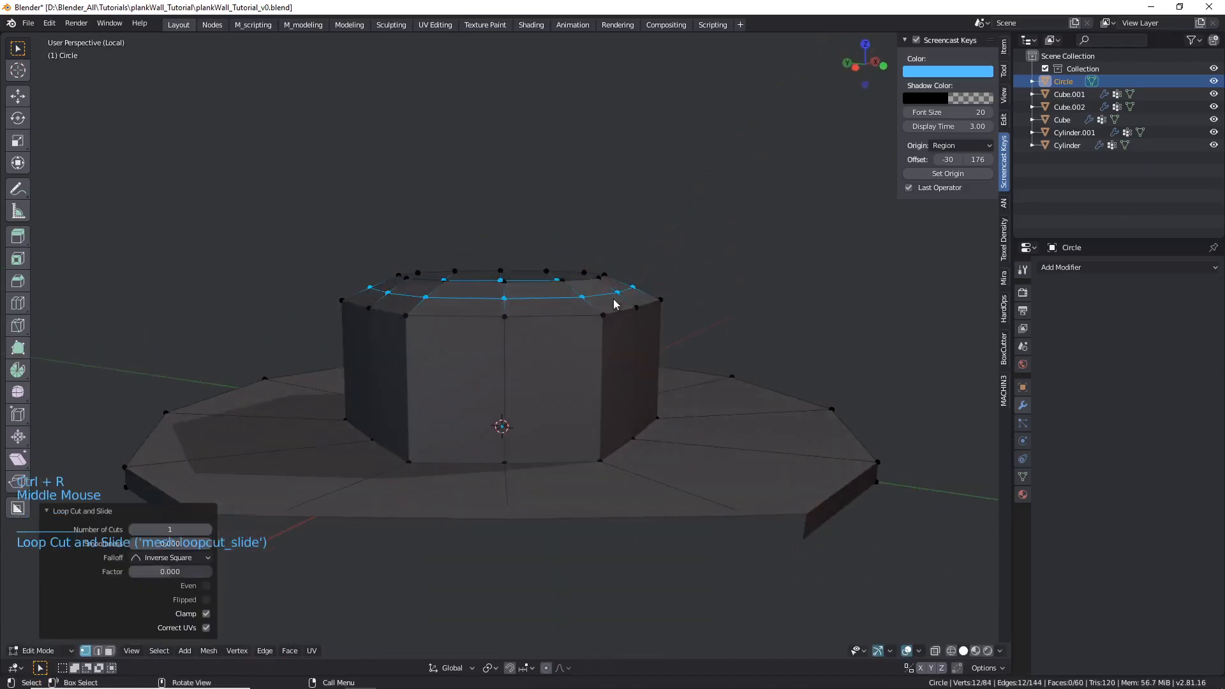
right_click(614, 299)
mouse_move(580, 258)
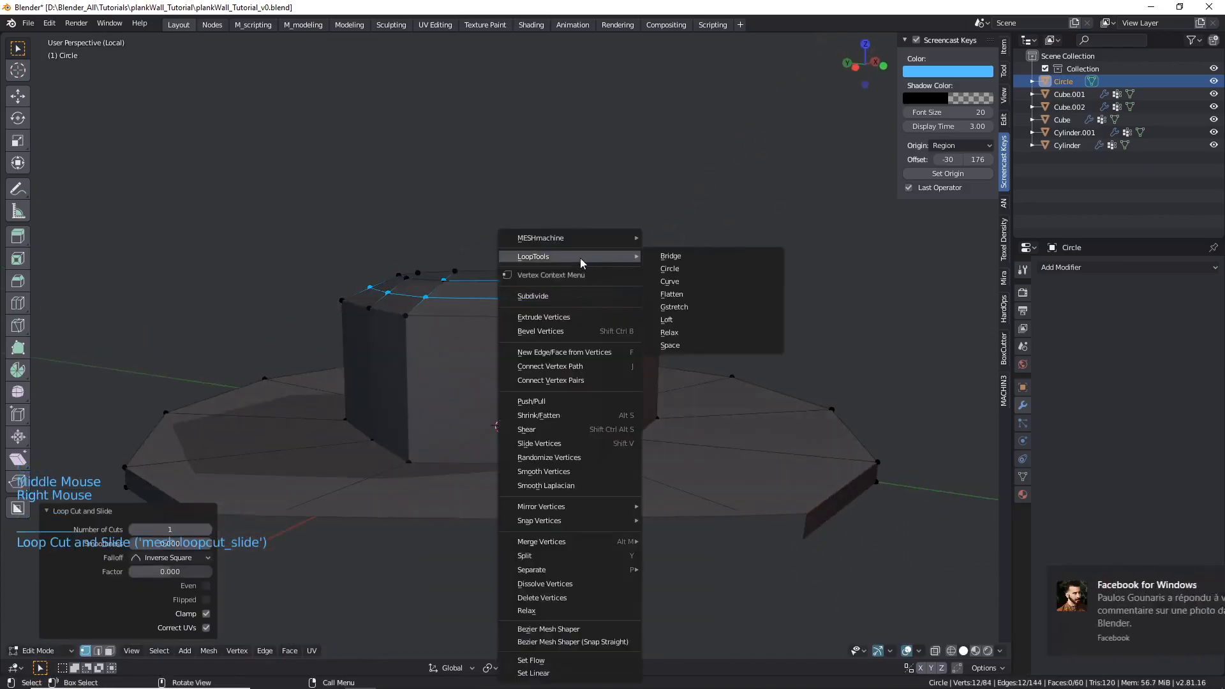
left_click(686, 268)
left_click(1205, 580)
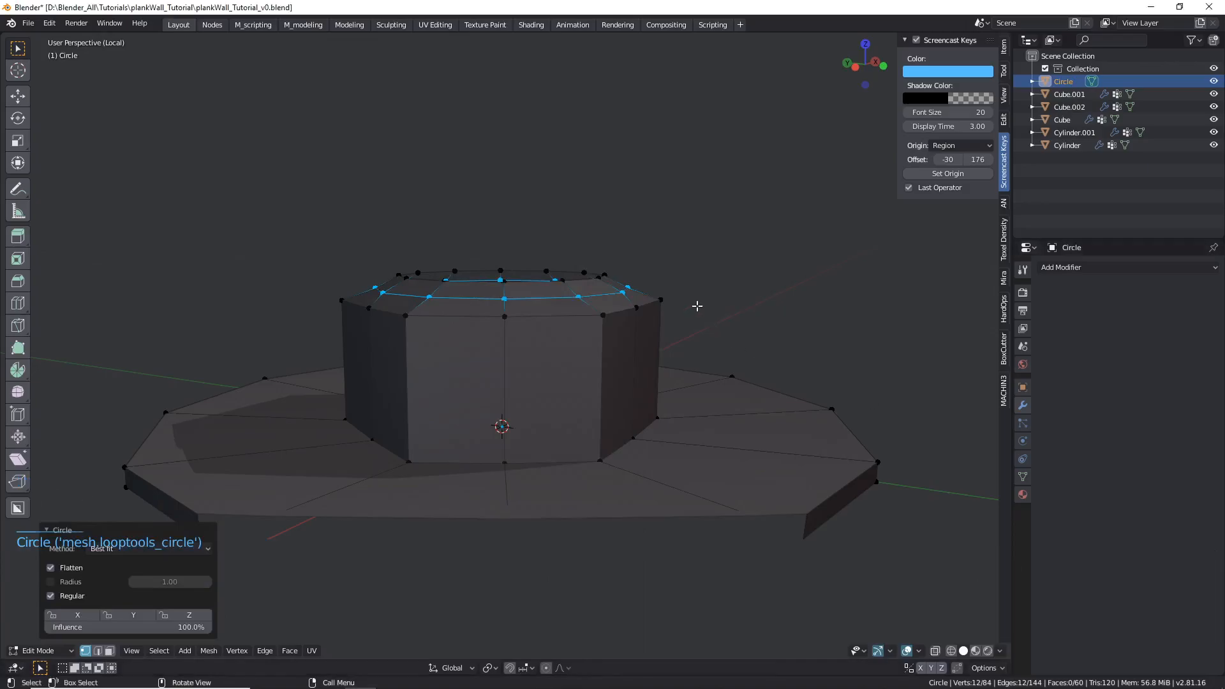
- Try adjusting the new rim loop with Shrink/Fatten and inspect the head's shape in Object Mode
middle_click_drag(661, 299, 657, 306)
scroll(657, 305, "up", 2)
scroll(660, 303, "down", 1)
key("alt+s")
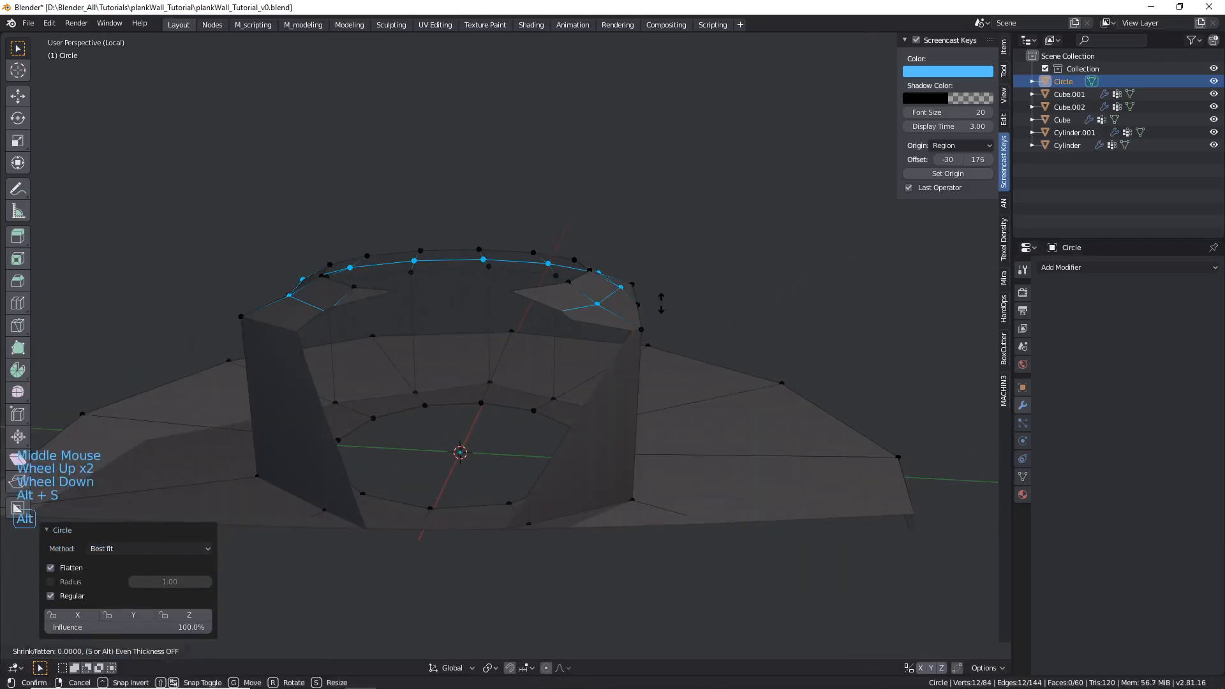
left_click(670, 290)
scroll(670, 291, "down", 3)
middle_click_drag(624, 298, 576, 312)
key("Tab")
left_click(596, 221)
scroll(428, 301, "up", 2)
scroll(408, 288, "up", 1)
scroll(446, 295, "down", 3)
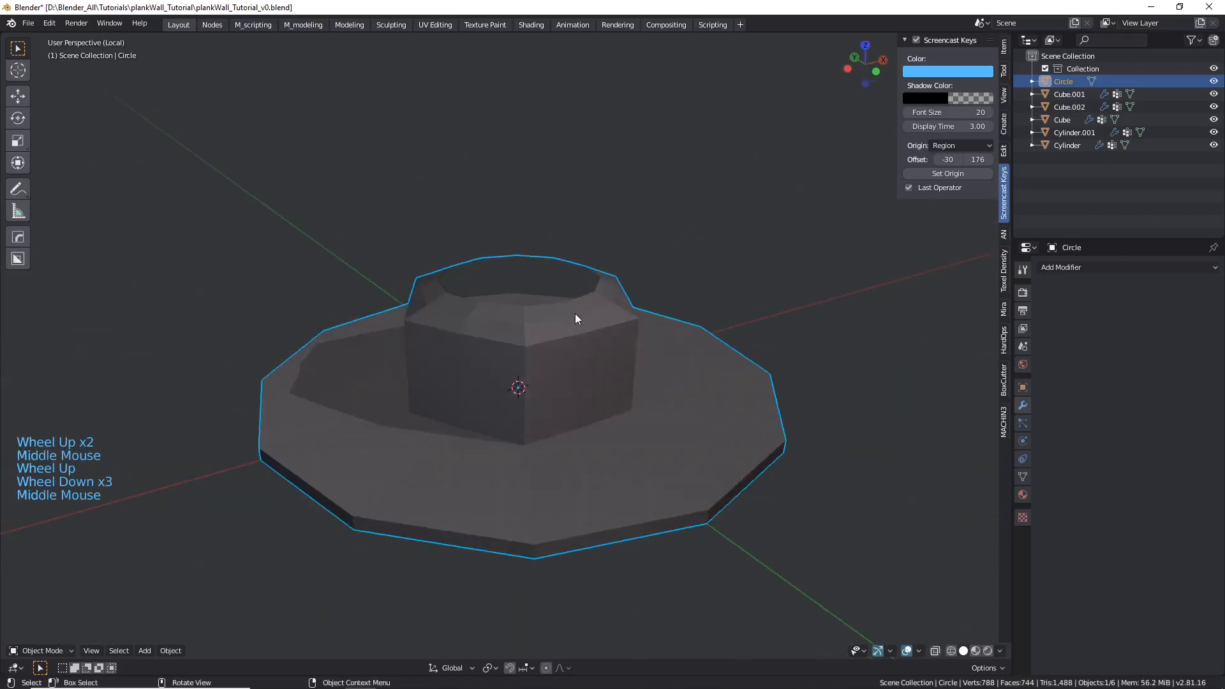
- Undo the Shrink/Fatten, the rim loop's rounding and the loop cut, back to the rounded top loop
key("ctrl+z")
key("ctrl+z")
key("ctrl+z")
key("ctrl+z")
key("ctrl+z")
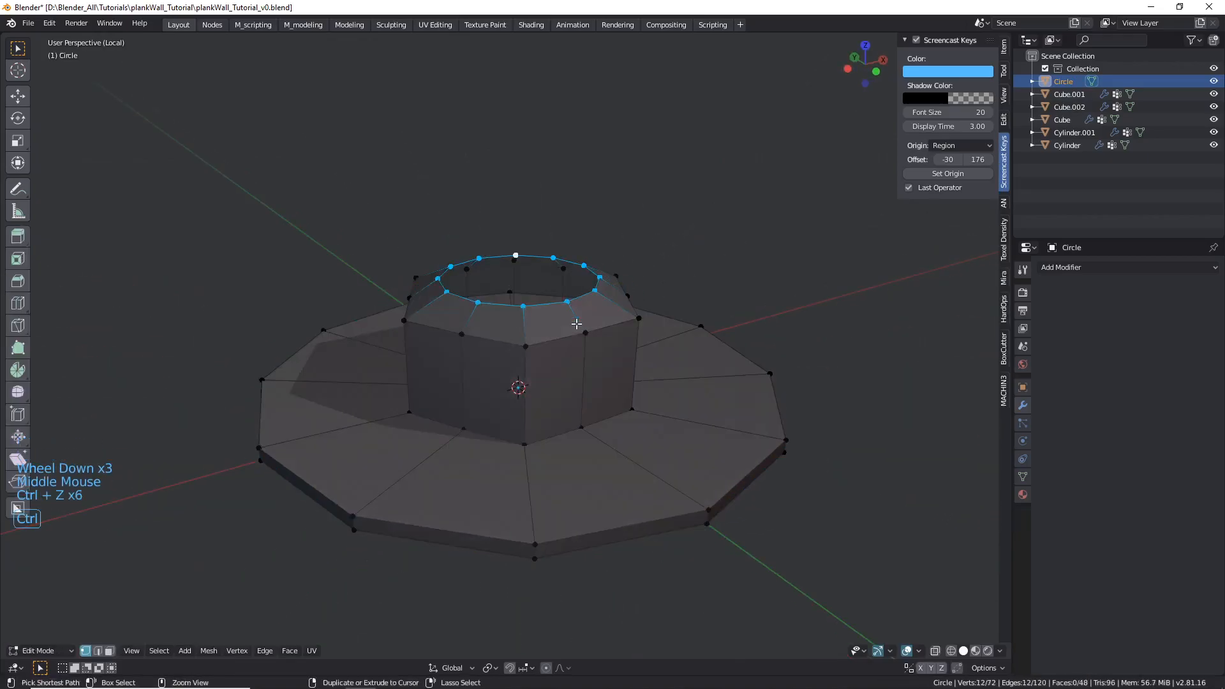
- Fill the round top opening with a face, inset that face, and check the shape in Object Mode
scroll(578, 322, "down", 2)
middle_click_drag(578, 322, 604, 323)
scroll(586, 311, "down", 1)
scroll(603, 323, "up", 1)
key("f")
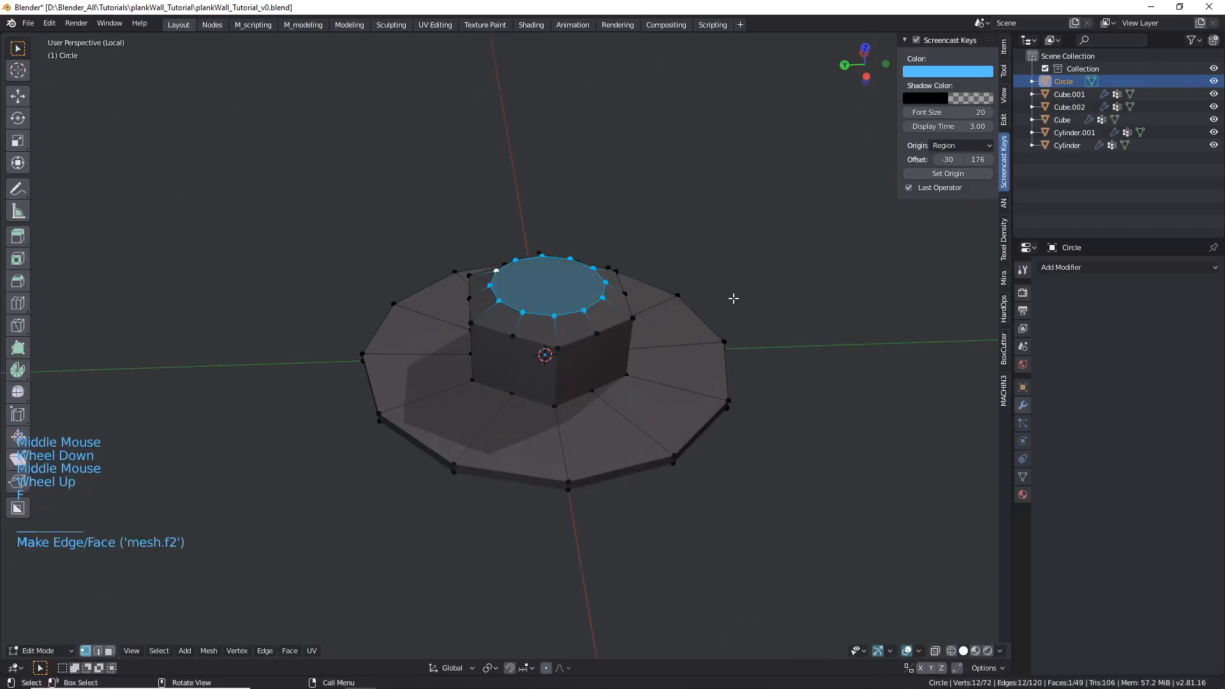
key("i")
key("Tab")
scroll(599, 338, "down", 4)
middle_click_drag(599, 339, 629, 334)
- Select the whole linked bolt head and scale it wider with global Z locked, checking its proportions against the washer
key("Tab")
scroll(593, 344, "up", 3)
left_click(592, 345)
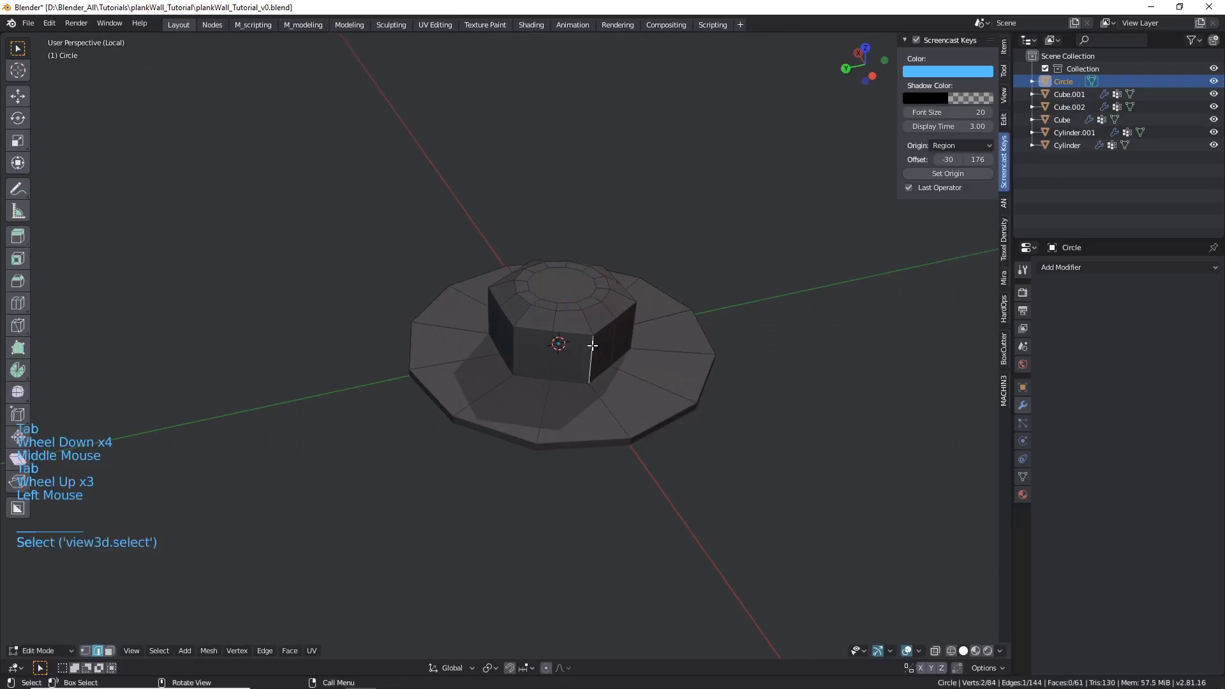
key("l")
key("s")
key("shift+z")
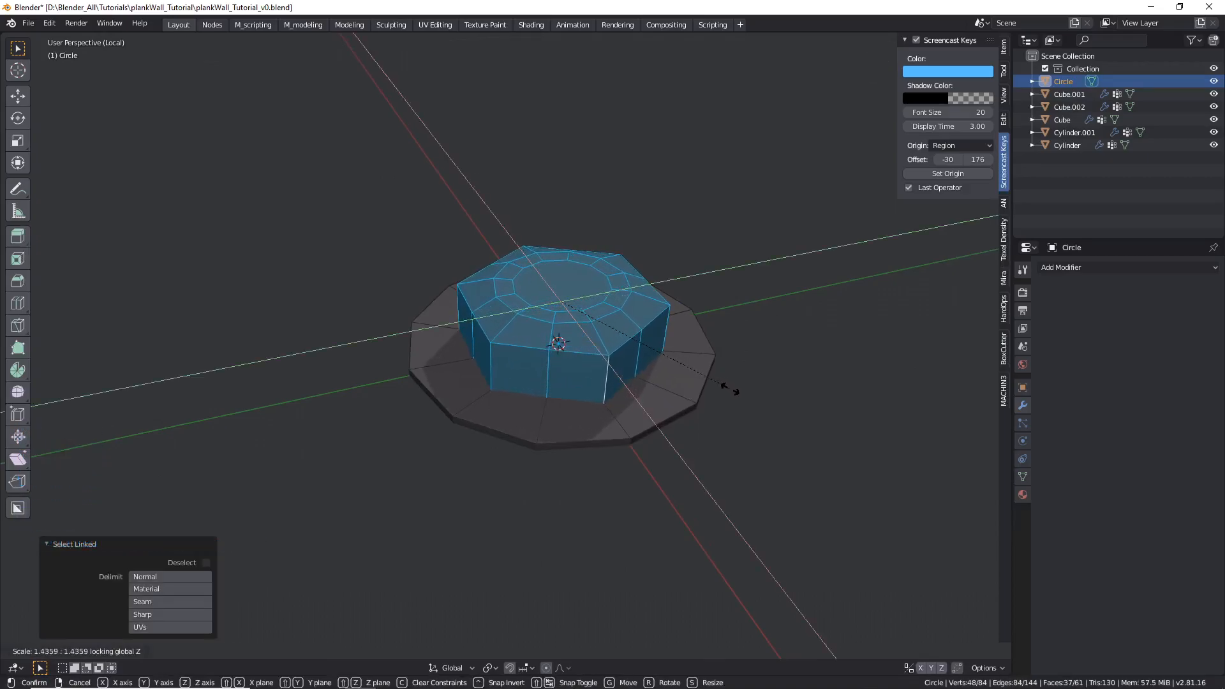
key("Tab")
scroll(681, 259, "down", 5)
middle_click_drag(681, 260, 640, 287)
scroll(641, 287, "up", 2)
key("Tab")
scroll(591, 358, "up", 3)
key("Tab")
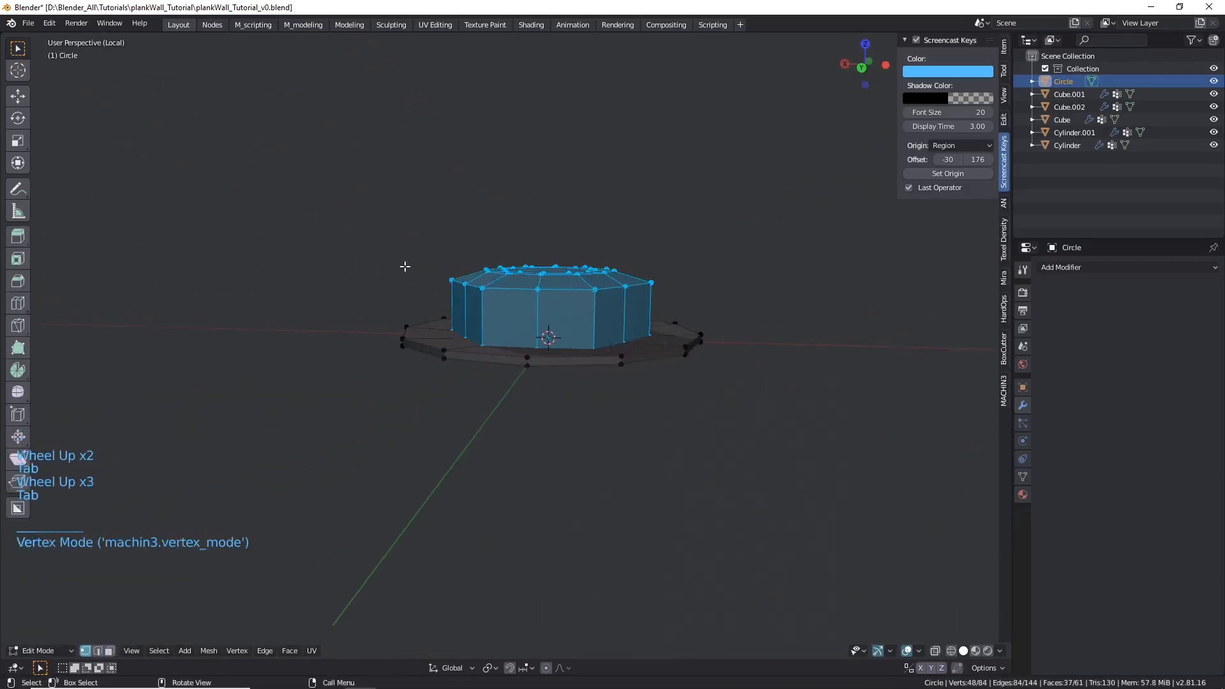
- Select all the upper vertices of the bolt head in front wireframe view and raise them to make the head taller
key("KP_1")
key("shift+z")
left_click(404, 216)
key("b")
mouse_move(390, 204)
left_mouse_down()
mouse_move(769, 303)
mouse_move(770, 319)
left_mouse_up()
key("shift+z")
key("g")
left_click(706, 159)
key("Tab")
scroll(638, 241, "down", 4)
middle_click_drag(637, 240, 644, 300)
- Snap the 3D cursor to the washer's bottom edge loop and set the object's origin to the 3D cursor
key("Tab")
scroll(626, 312, "up", 3)
left_click(651, 318, "alt")
key("shift+s")
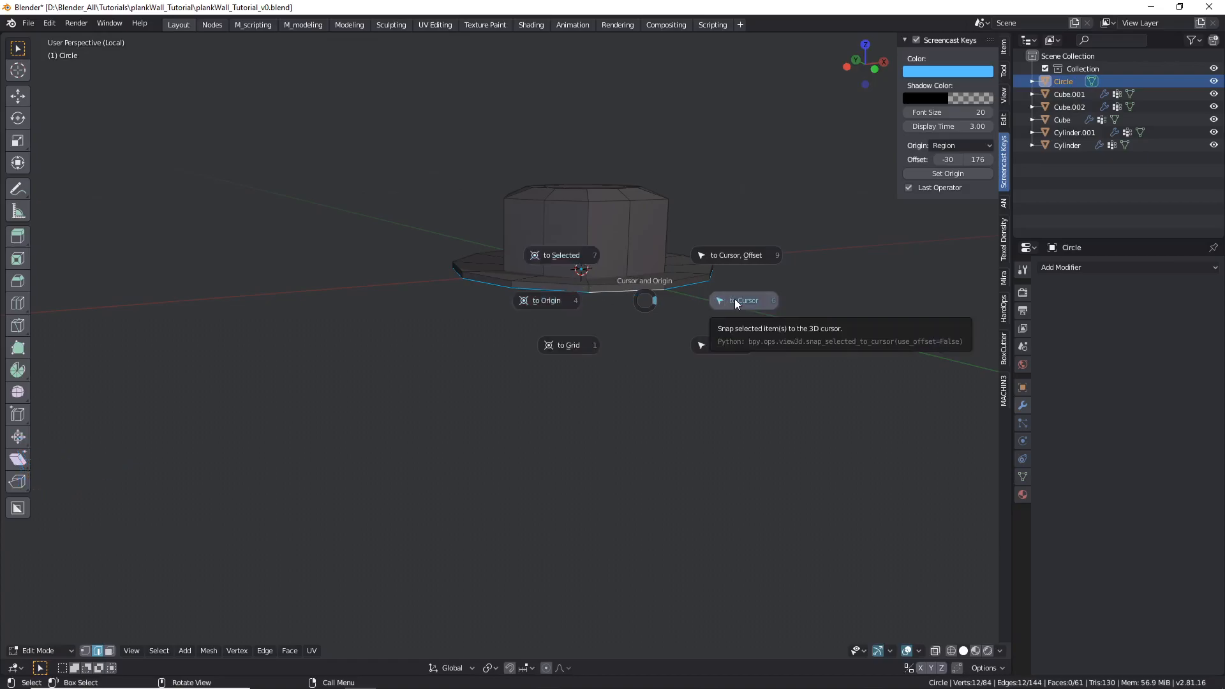
left_click(561, 255)
key("Tab")
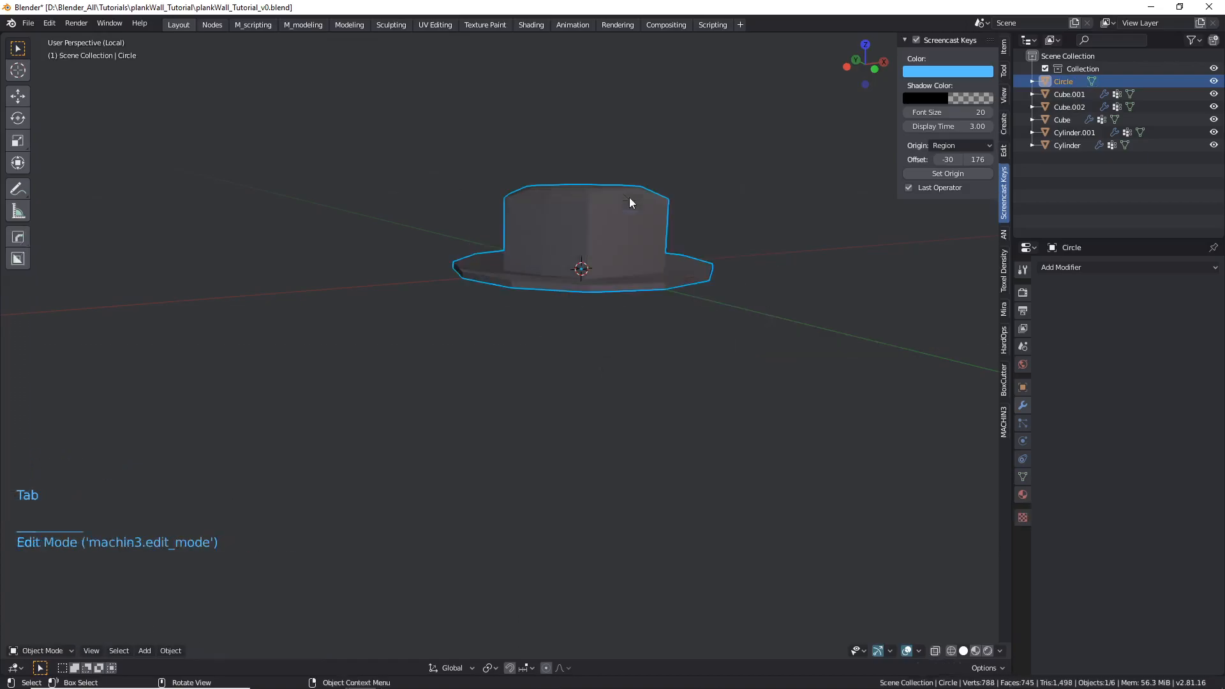
right_click(631, 253)
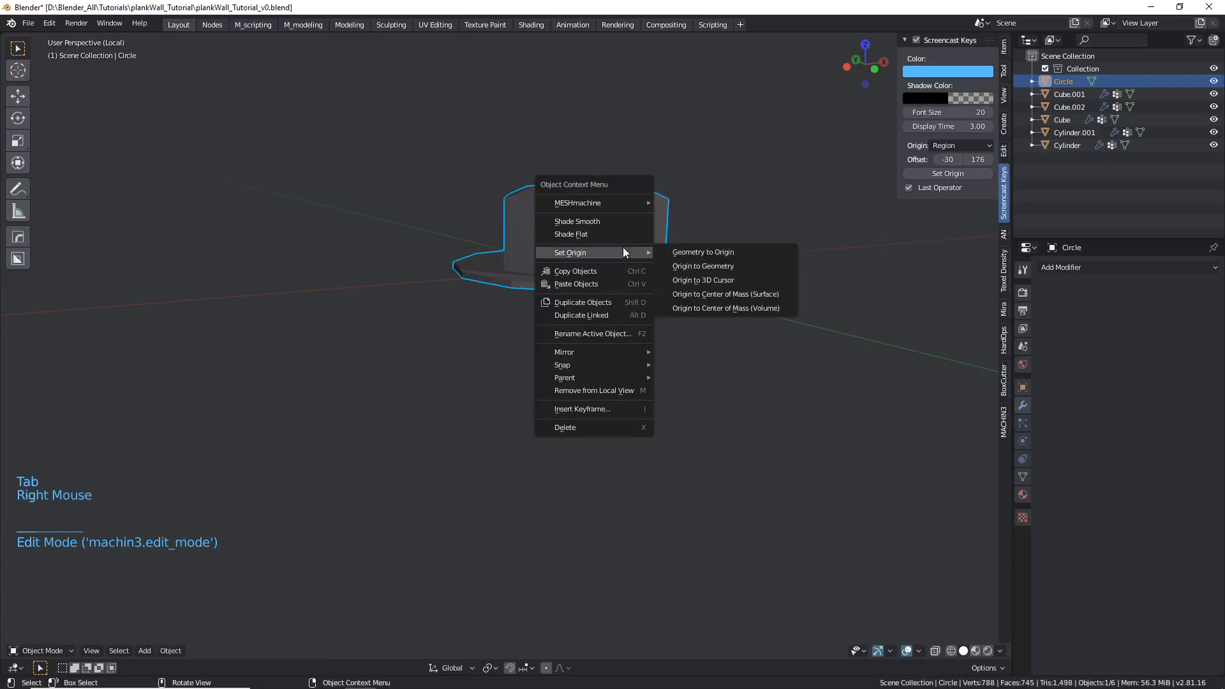
right_click(610, 244)
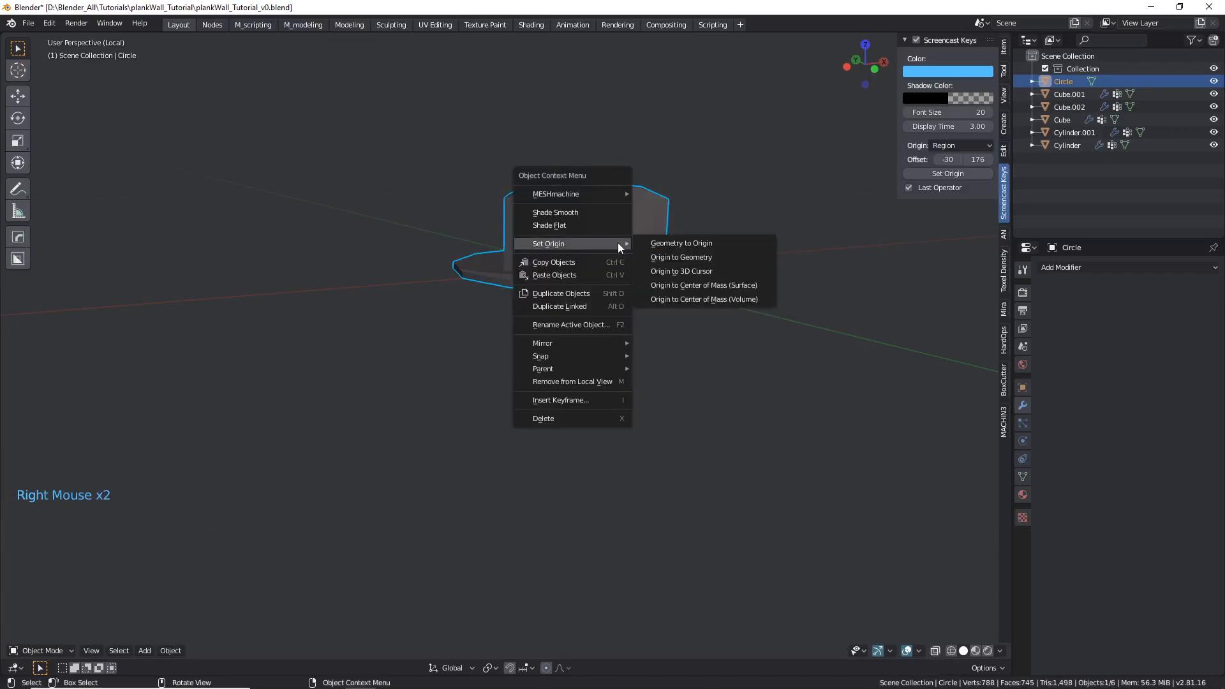
left_click(706, 268)
- Leave local view, rotate the bolt -90° in the right view, and move it about 1089 mm forward and 1486 mm up
scroll(620, 267, "down", 2)
middle_click_drag(620, 266, 585, 314)
key("KP_Divide")
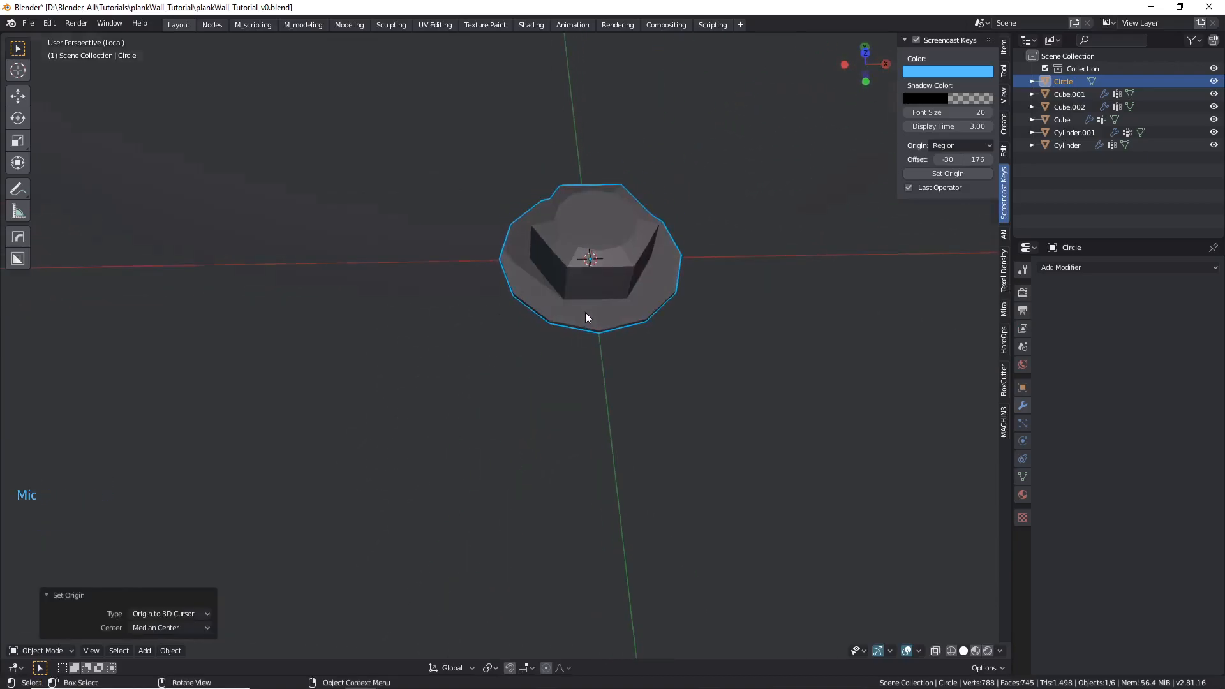
middle_click_drag(483, 392, 597, 387)
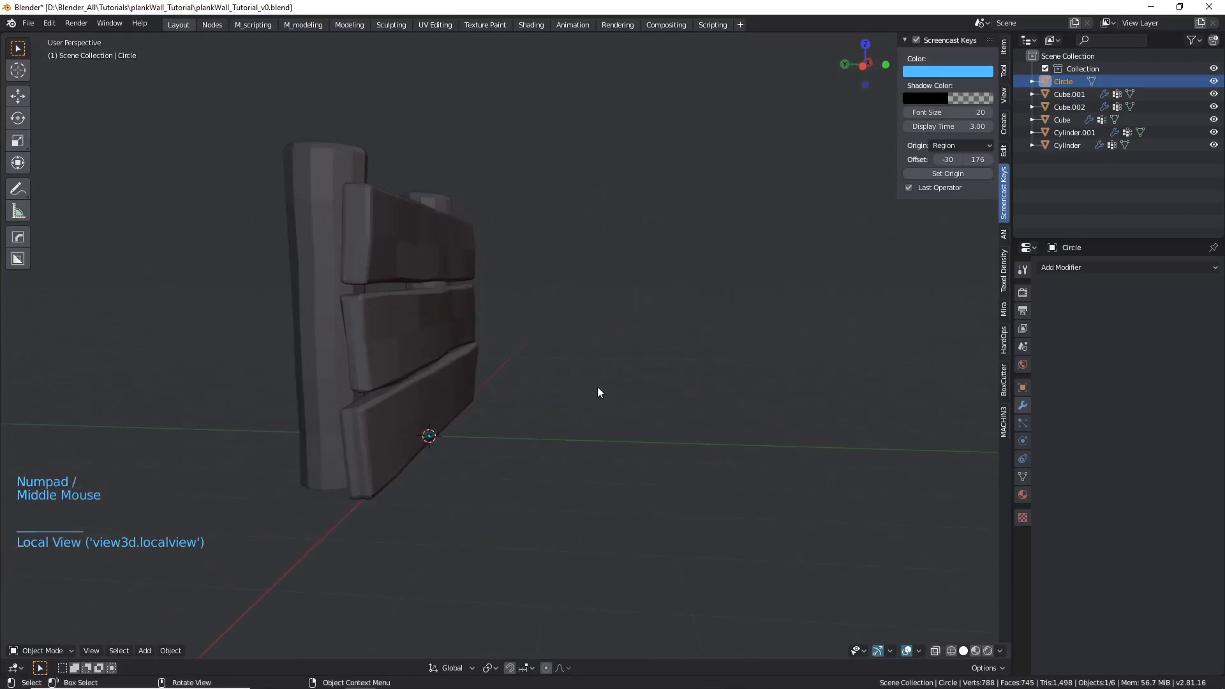
key("KP_3")
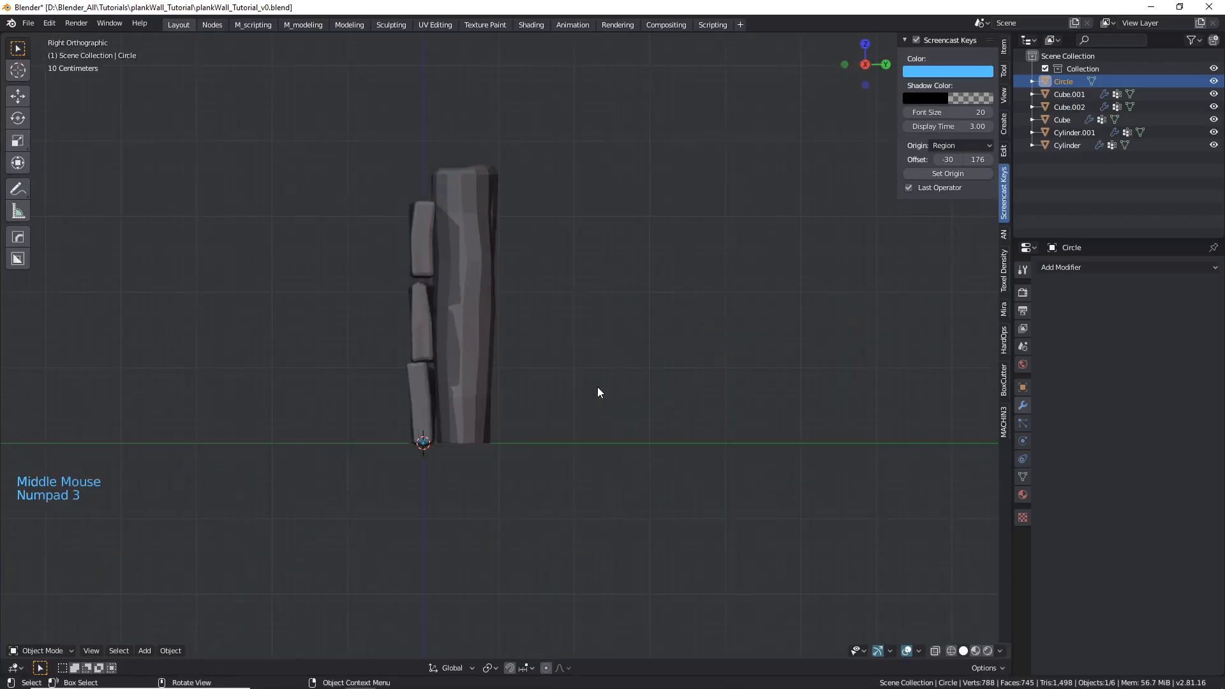
key("r")
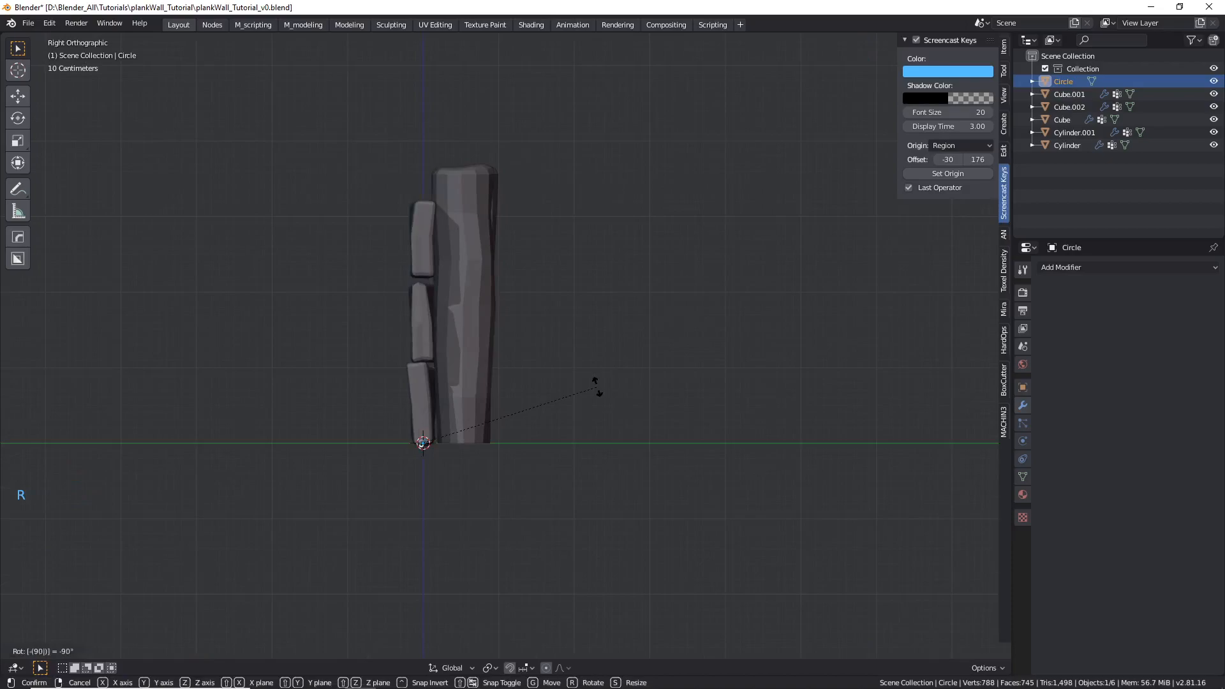
left_click(597, 387)
key("g")
left_click(376, 309)
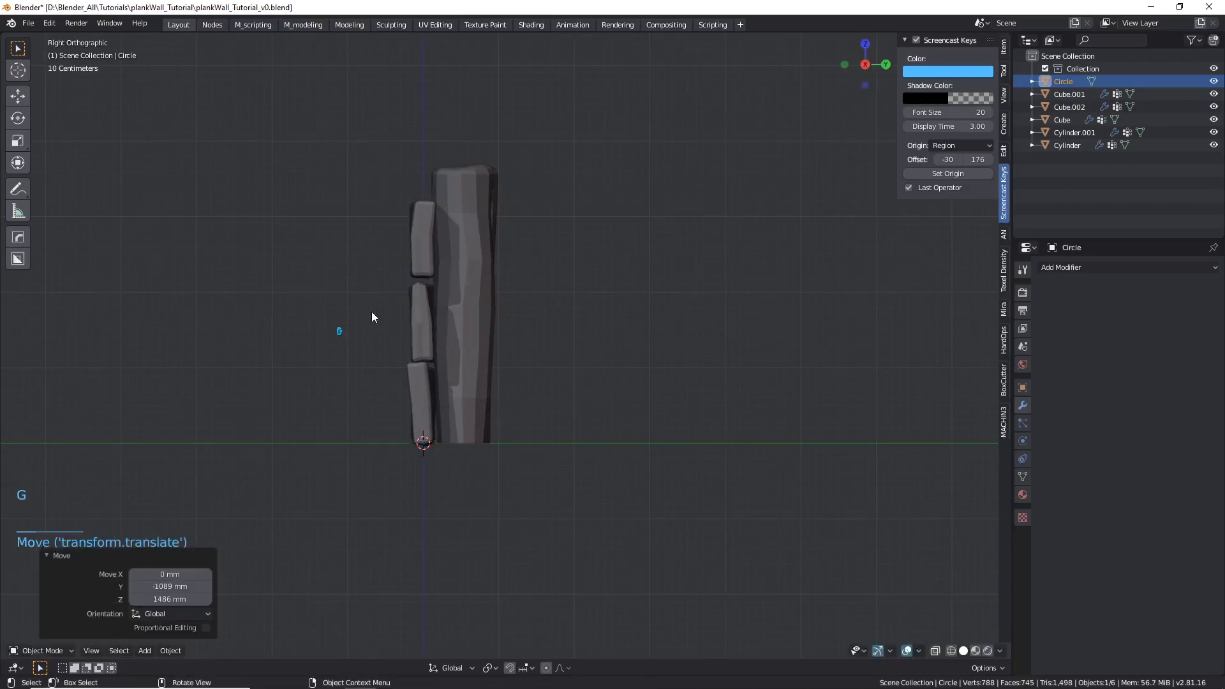
- Scale the bolt uniformly by about 1.904 in front view, judging its size against the planks
middle_click_drag(377, 309, 499, 319)
scroll(458, 331, "up", 2)
key("KP_1")
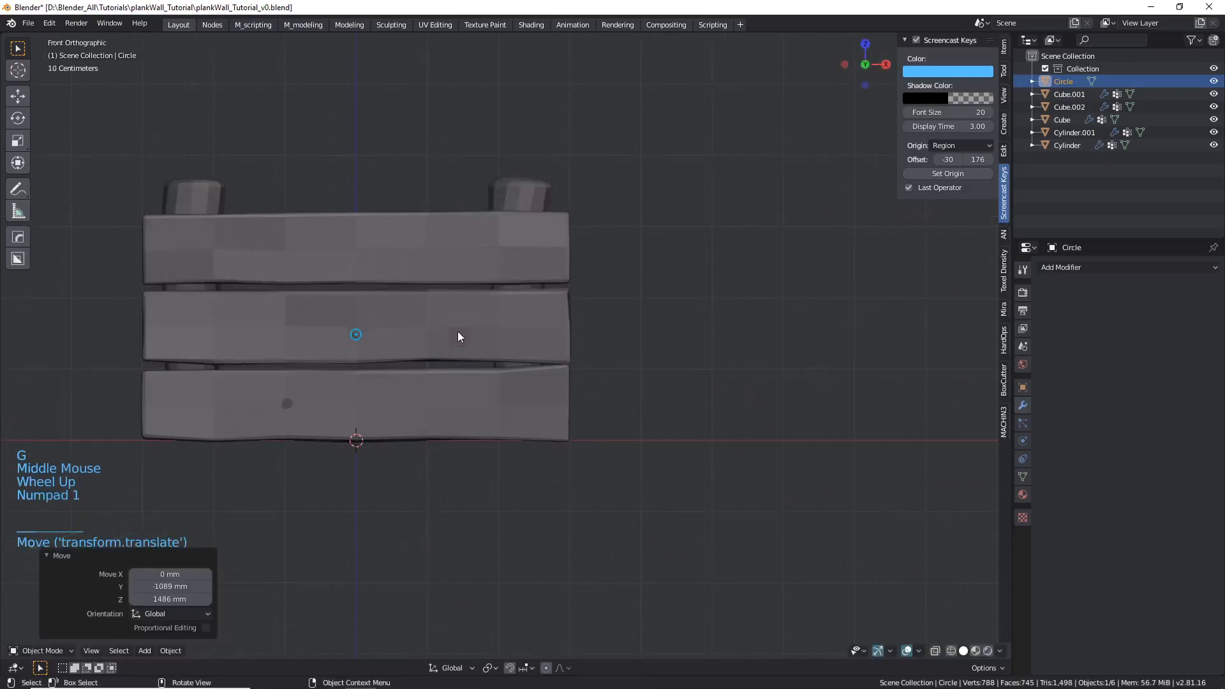
key("s")
left_click(516, 346)
scroll(443, 308, "up", 6)
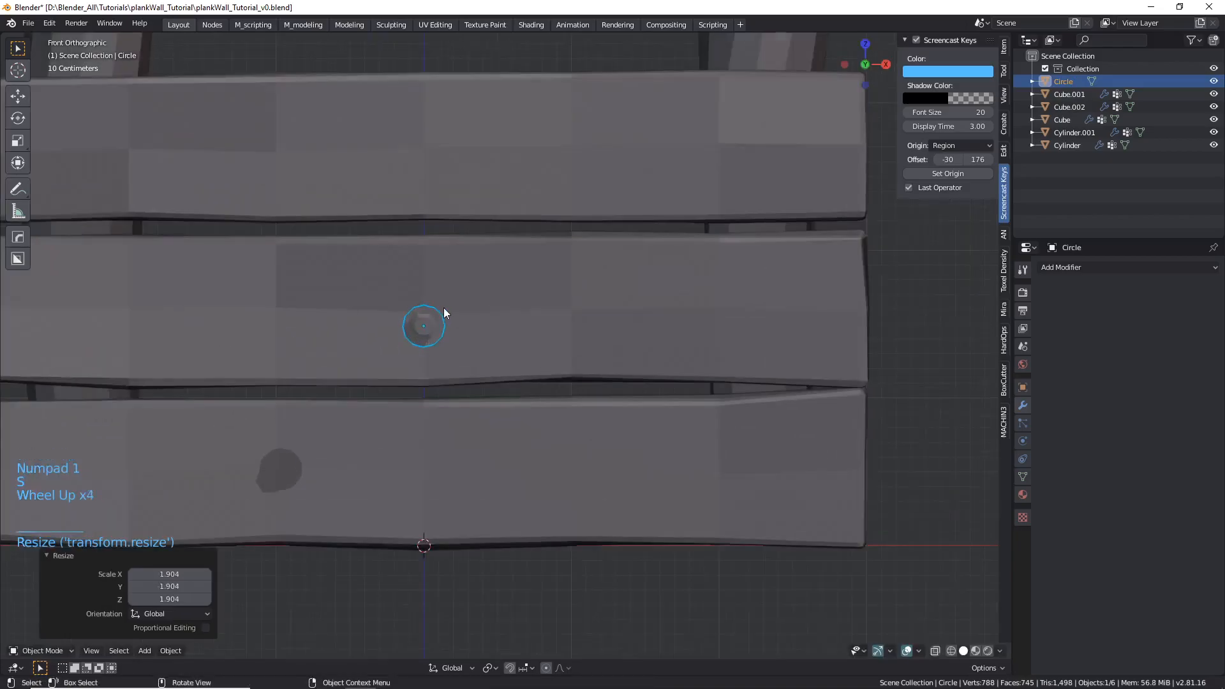
scroll(444, 315, "down", 5)
scroll(445, 314, "up", 1)
middle_click_drag(444, 314, 527, 331, "shift")
scroll(527, 331, "down", 2)
scroll(527, 323, "up", 3)
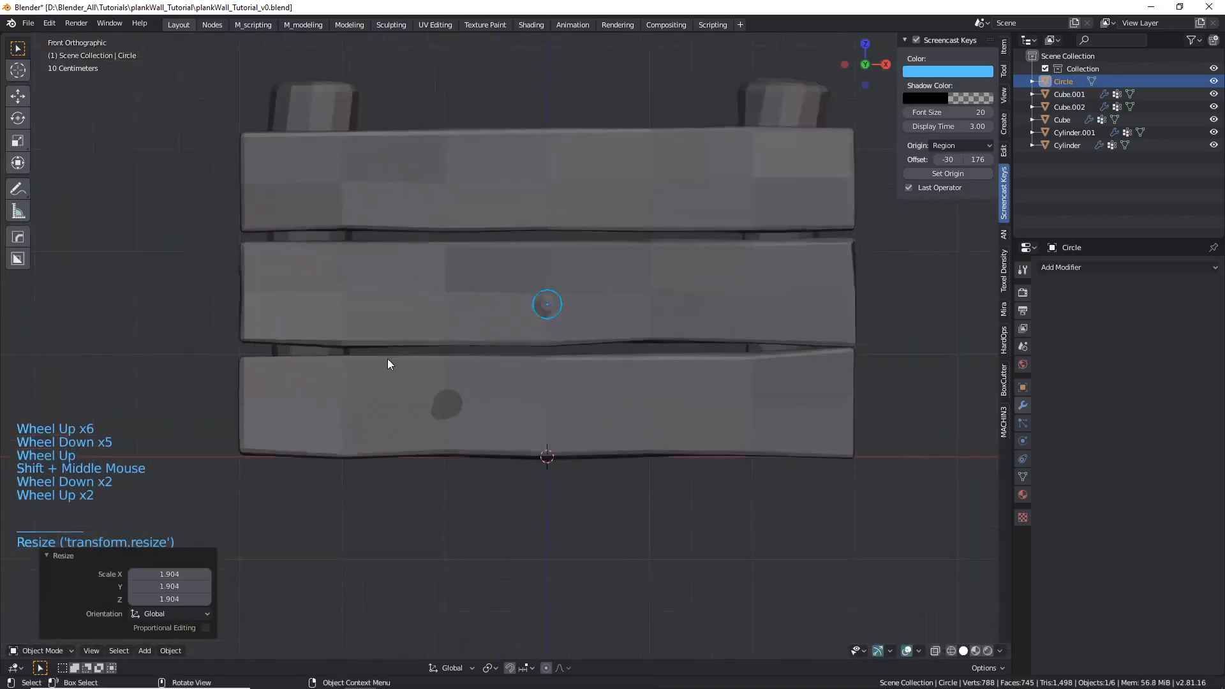
scroll(576, 303, "down", 2)
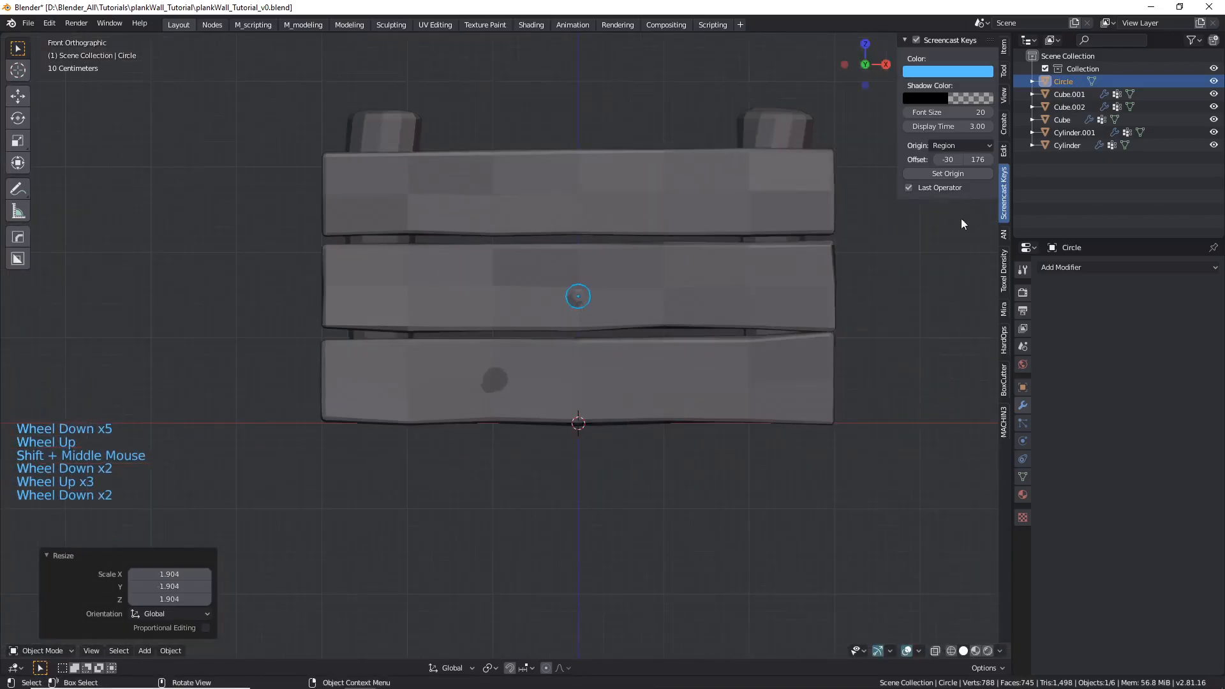
- Rename the Circle object as bolt
left_click(1063, 82, "ctrl")
left_click(1063, 82)
double_click(1063, 82)
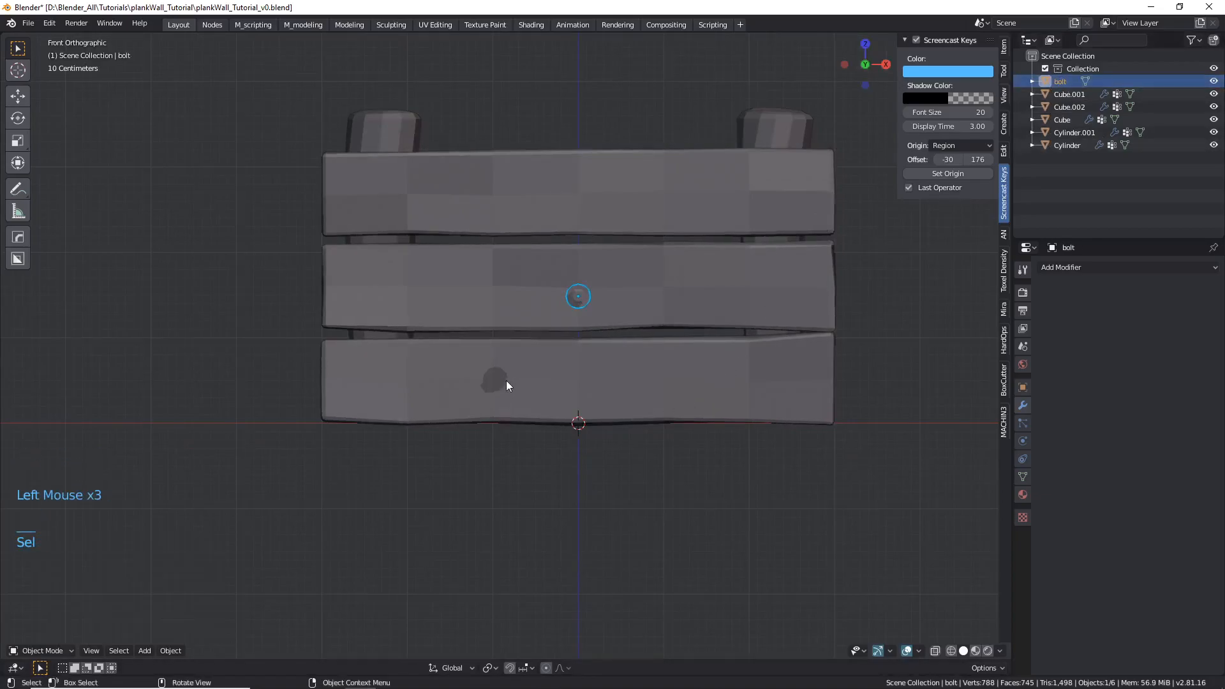
- Shade the bolt smooth, enable Auto Smooth with a 30° angle, and inspect the shading in perspective
scroll(530, 315, "up", 3)
scroll(616, 282, "up", 5)
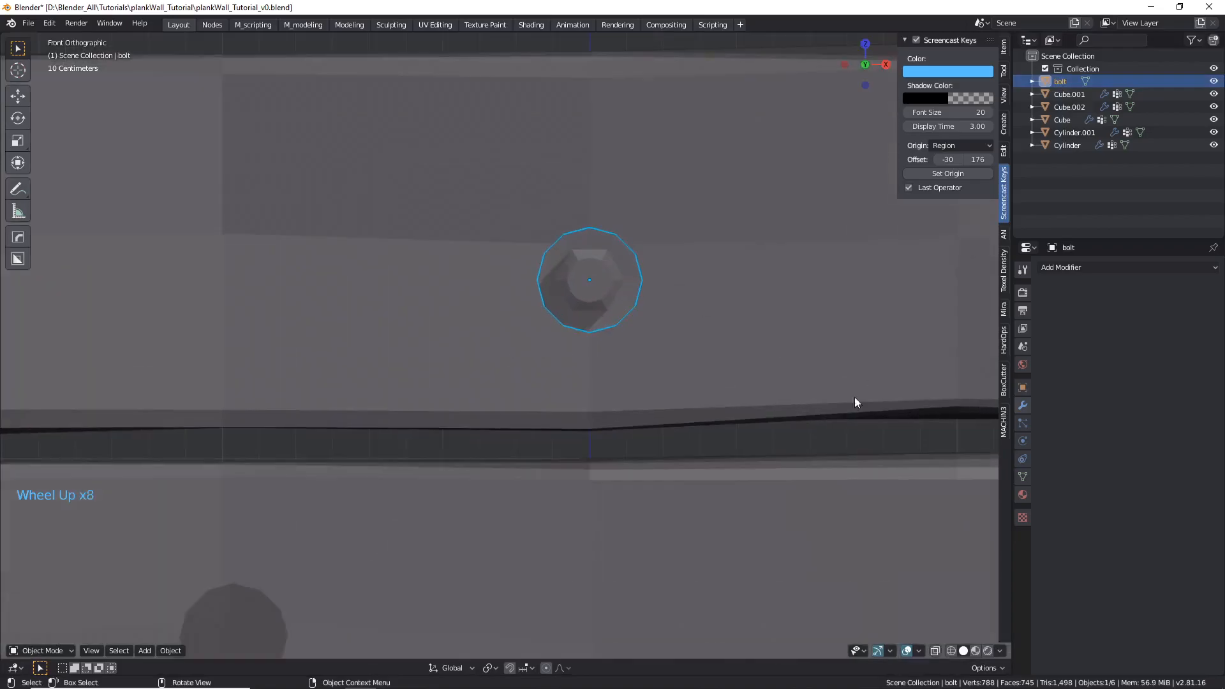
right_click(621, 278)
mouse_move(618, 279)
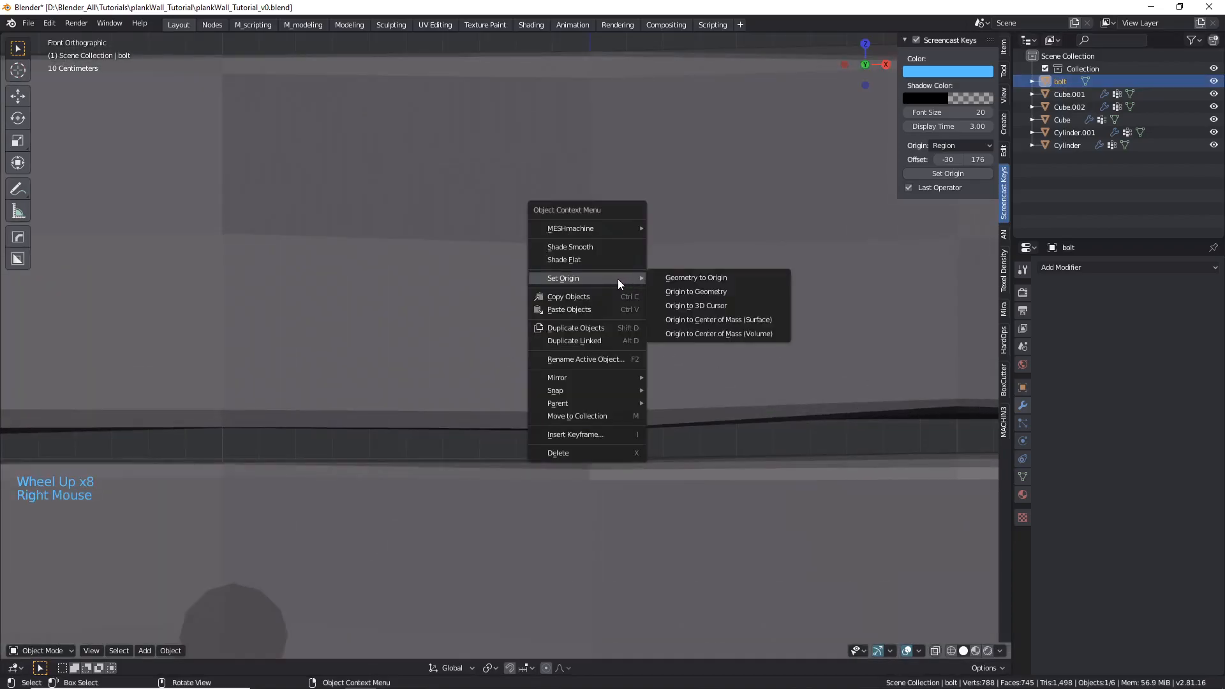
left_click(584, 247)
scroll(591, 281, "up", 3)
left_click(1021, 474)
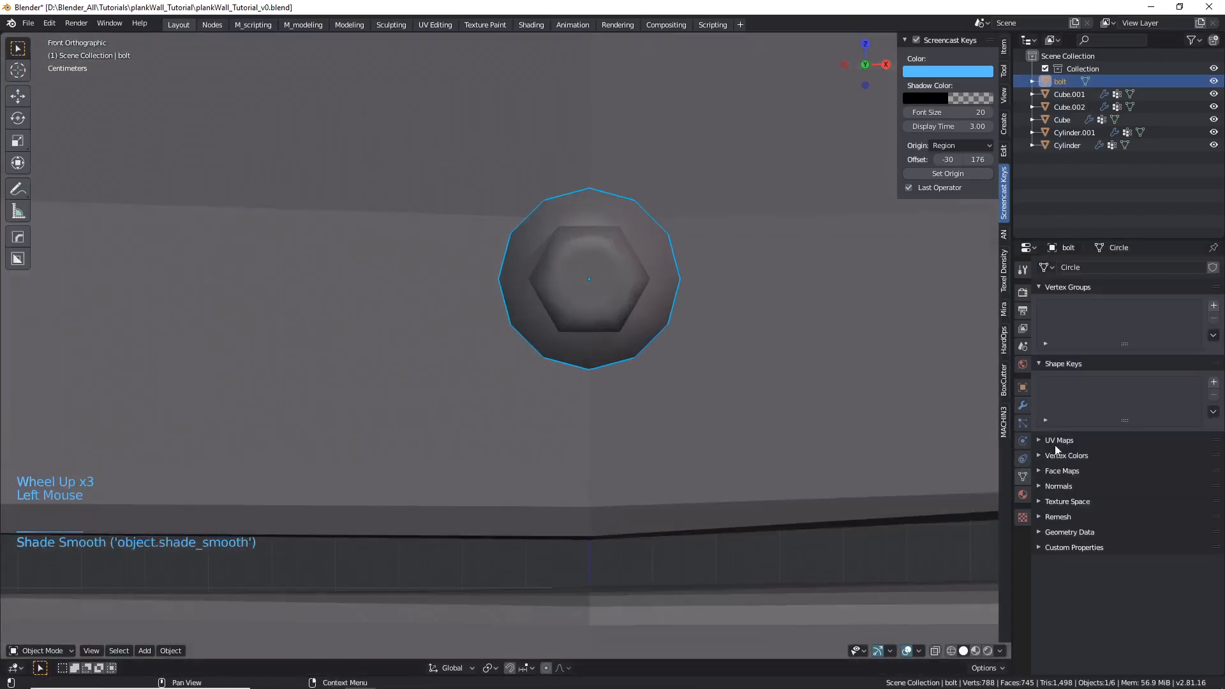
left_click(1043, 485)
left_click(1060, 501)
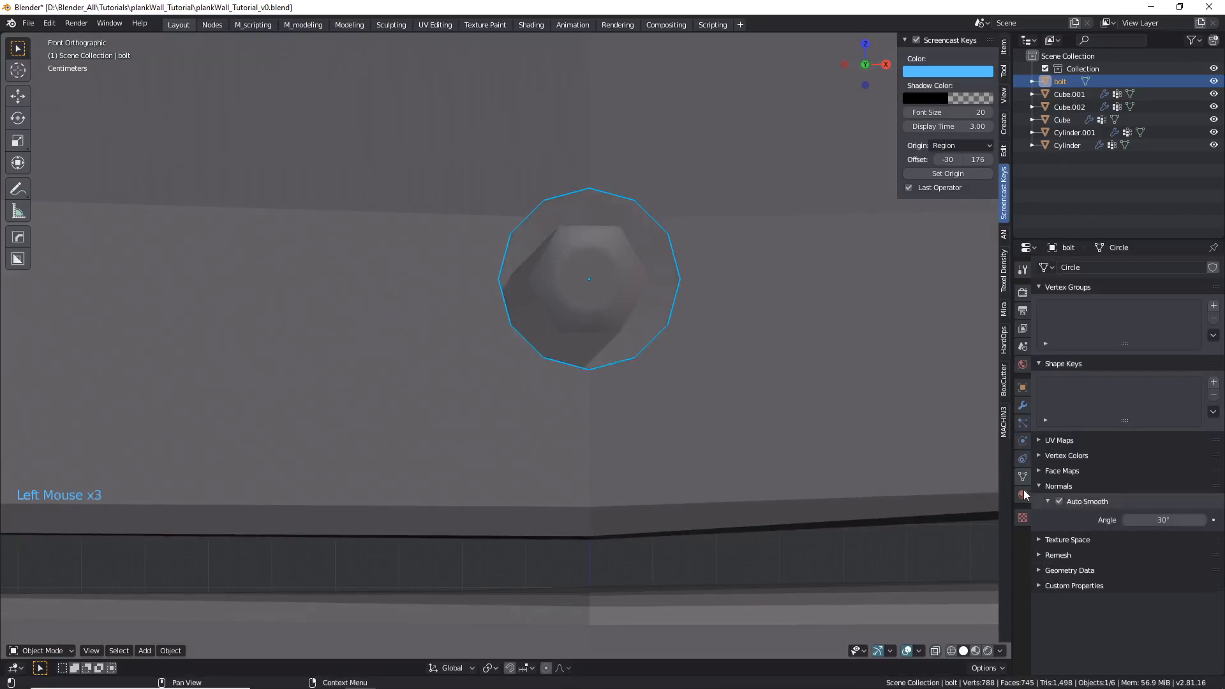
middle_click_drag(693, 369, 637, 350)
scroll(637, 350, "down", 6)
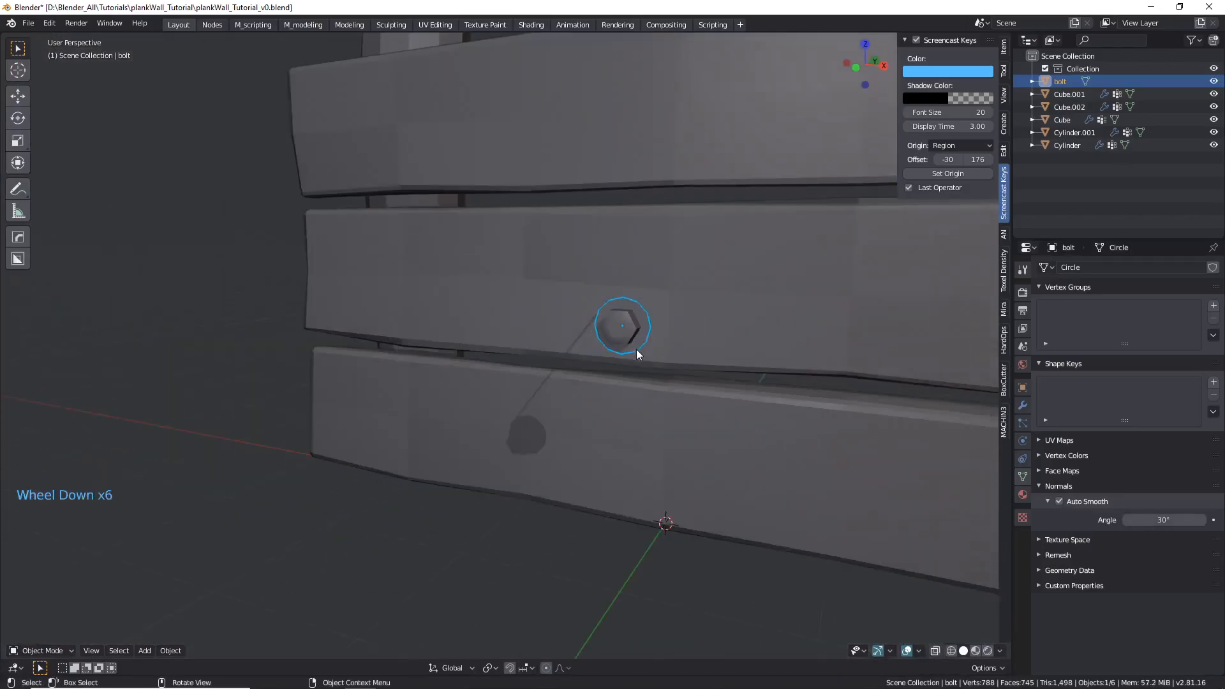
- Add a Single Vert mesh at the 3D cursor and return to Object Mode without moving it
key("KP_1")
scroll(637, 349, "down", 4)
middle_click_drag(546, 335, 581, 358, "shift")
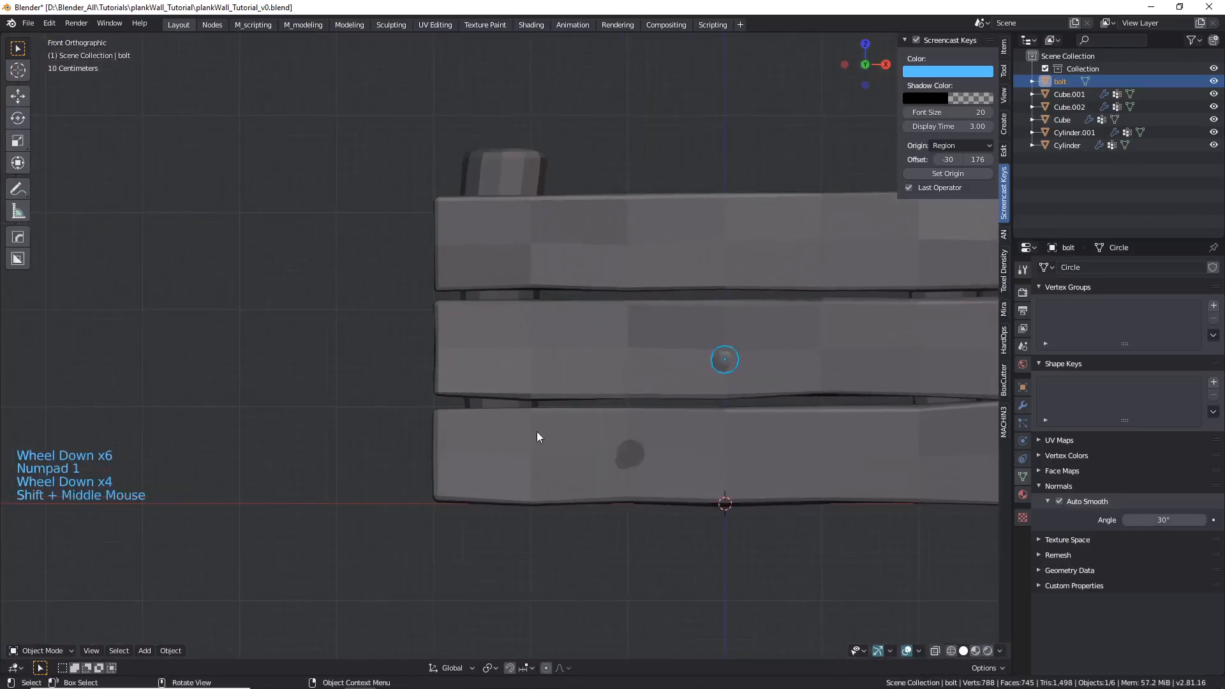
key("shift+a")
mouse_move(527, 416)
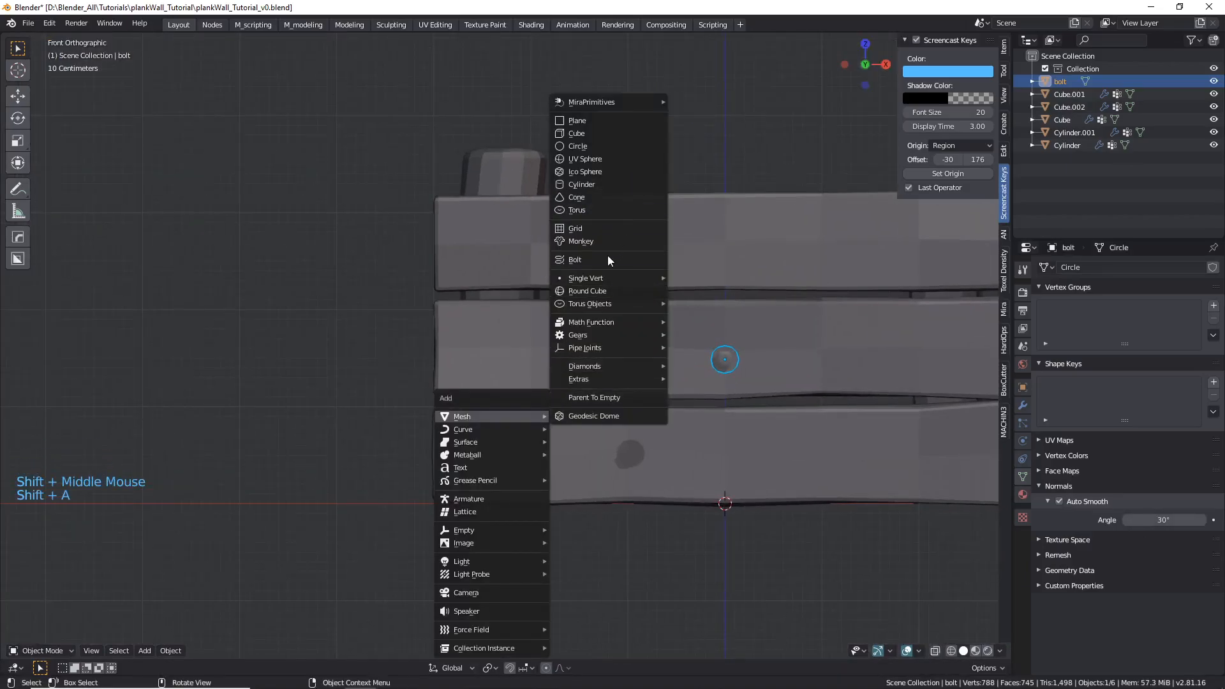
mouse_move(599, 277)
left_click(695, 282)
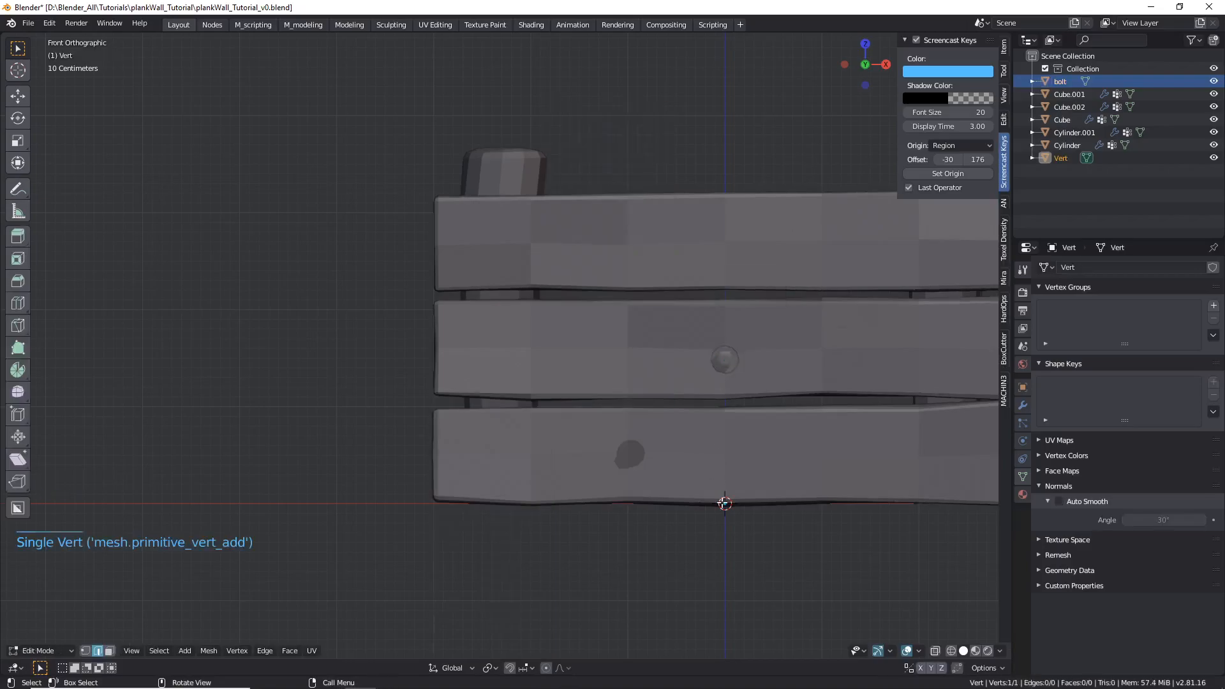
key("g")
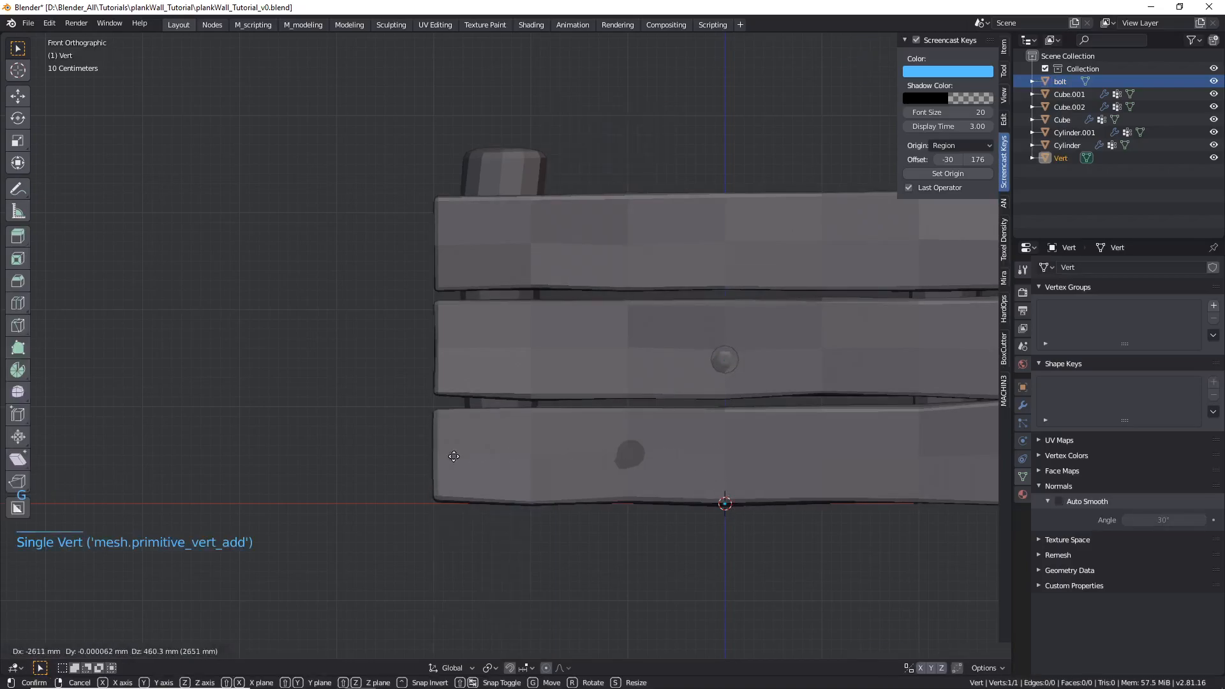
right_click(311, 456)
key("Tab")
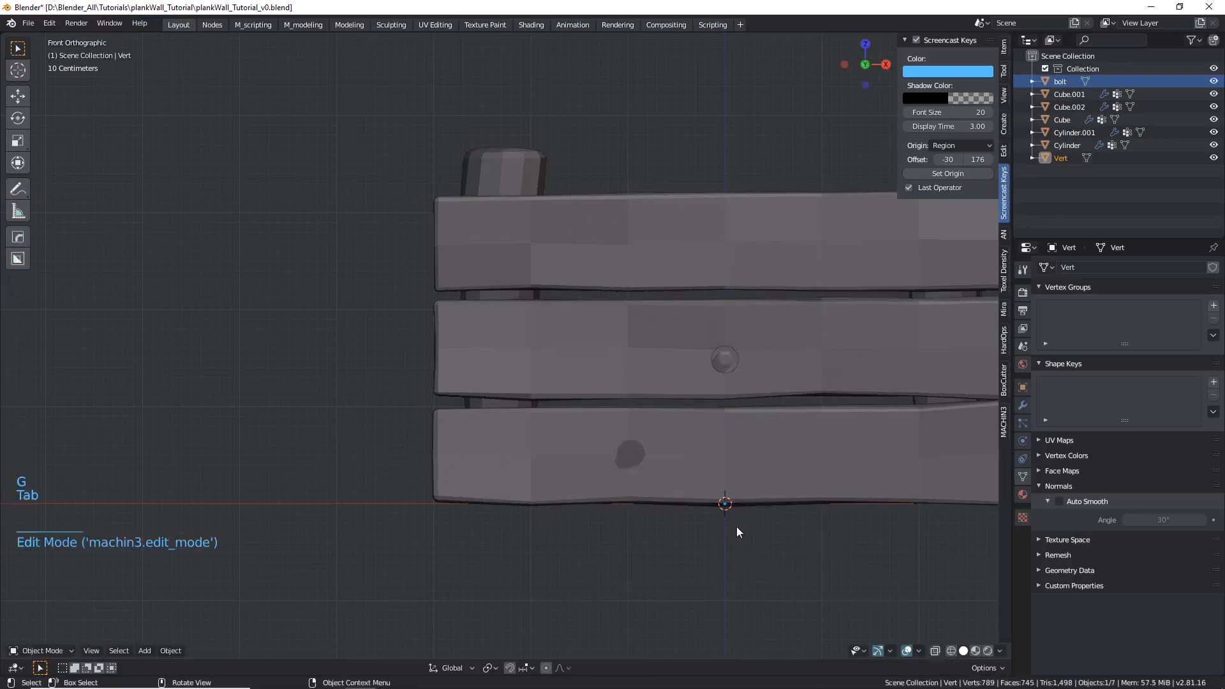
- Select the single-vertex object at the 3D cursor in wireframe and restore solid shading
scroll(724, 497, "up", 3)
scroll(725, 498, "up", 1, "shift")
key("shift+z")
scroll(717, 488, "up", 4)
scroll(715, 484, "down", 1)
scroll(710, 479, "up", 3)
left_click(709, 475)
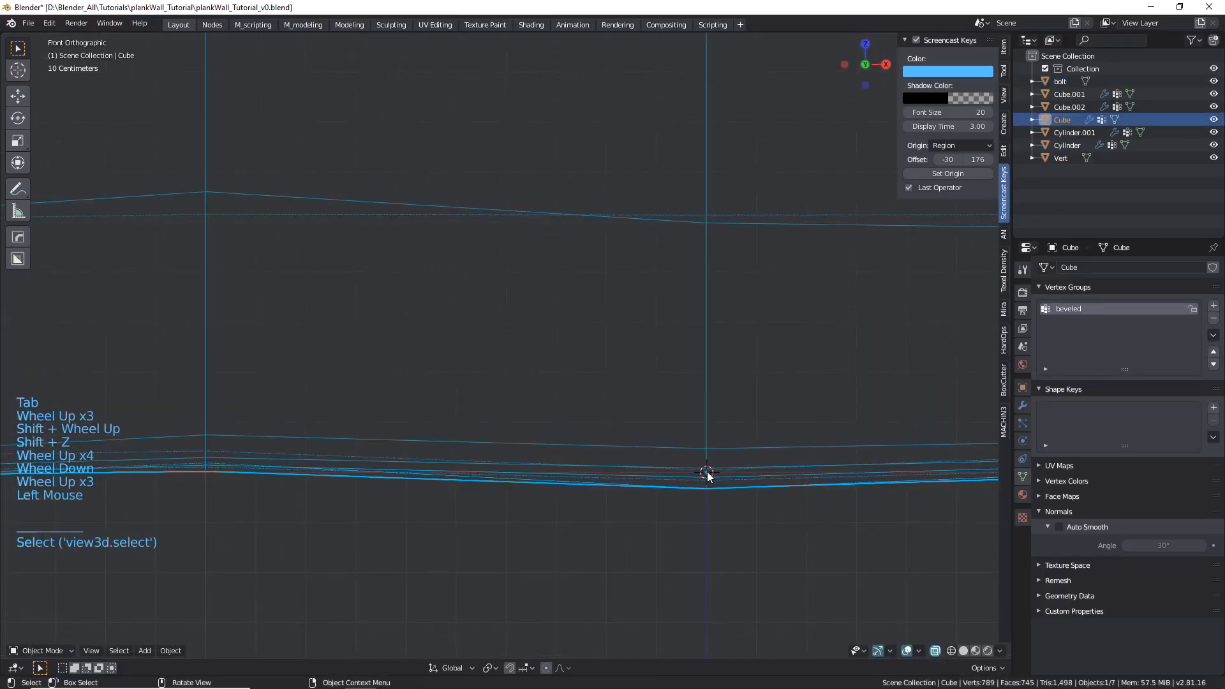
left_click(707, 475)
scroll(707, 477, "down", 11)
key("shift+z")
scroll(707, 478, "down", 2)
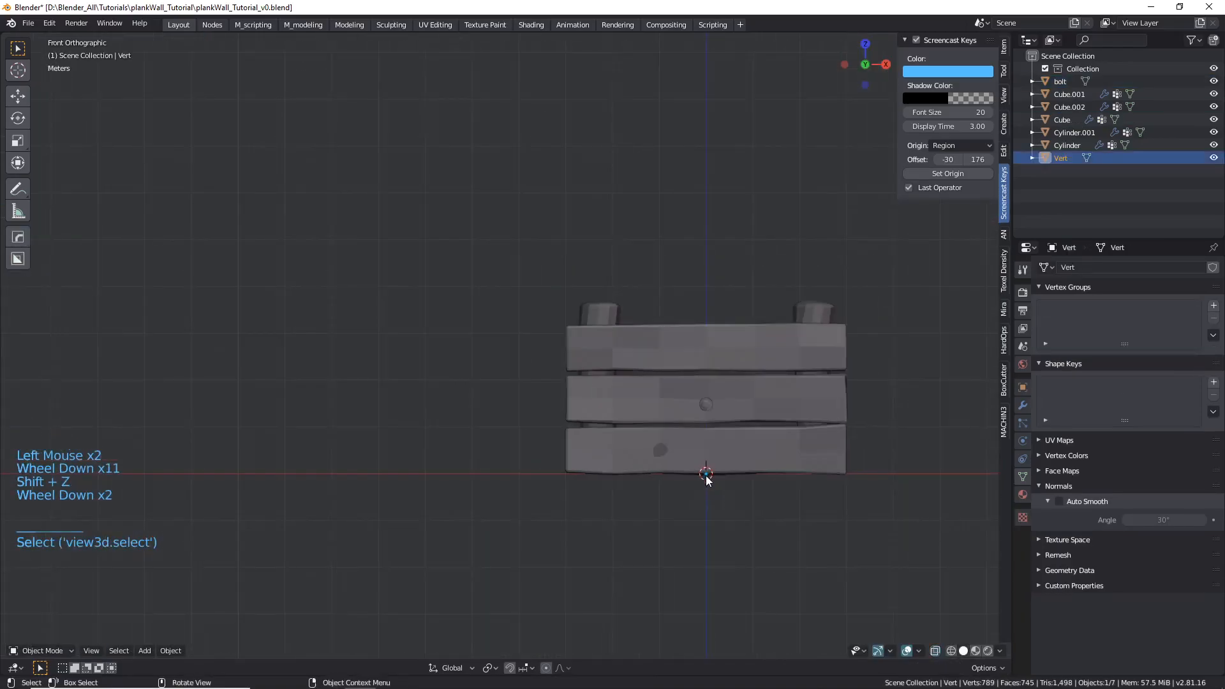
- Move the vertex object in top view about -2270 mm in X and -178 mm in Y, onto the plank front by the left post
key("g")
right_click(526, 449)
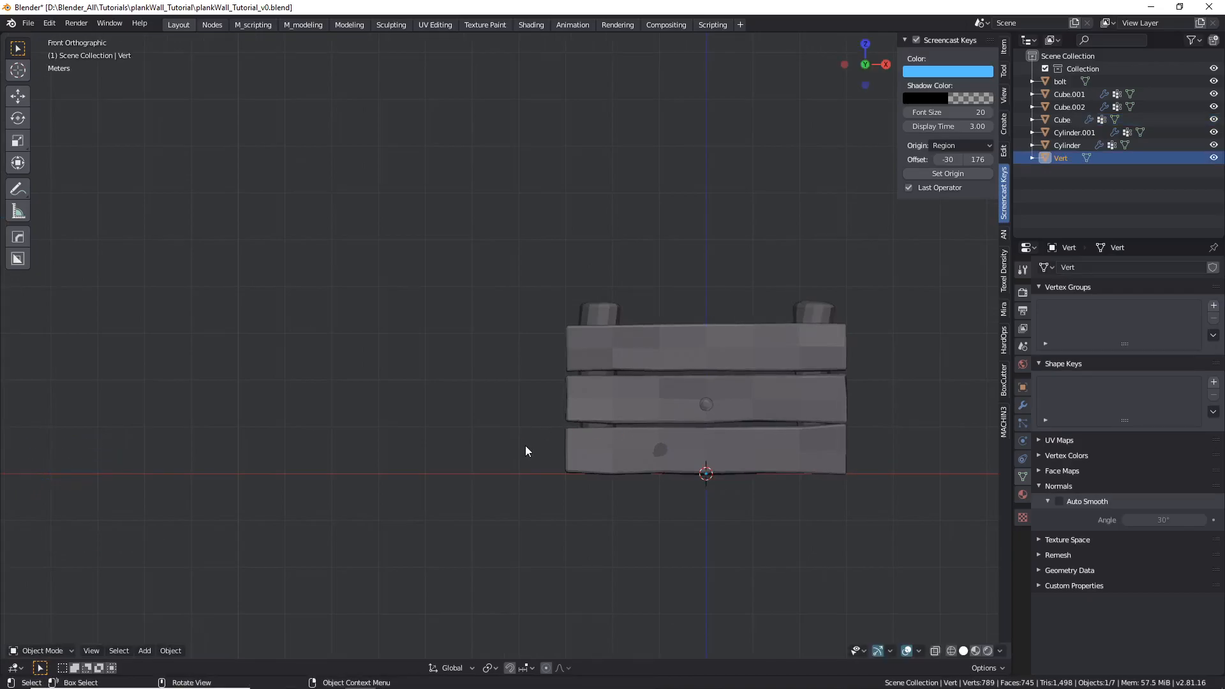
key("KP_7")
scroll(574, 456, "up", 6)
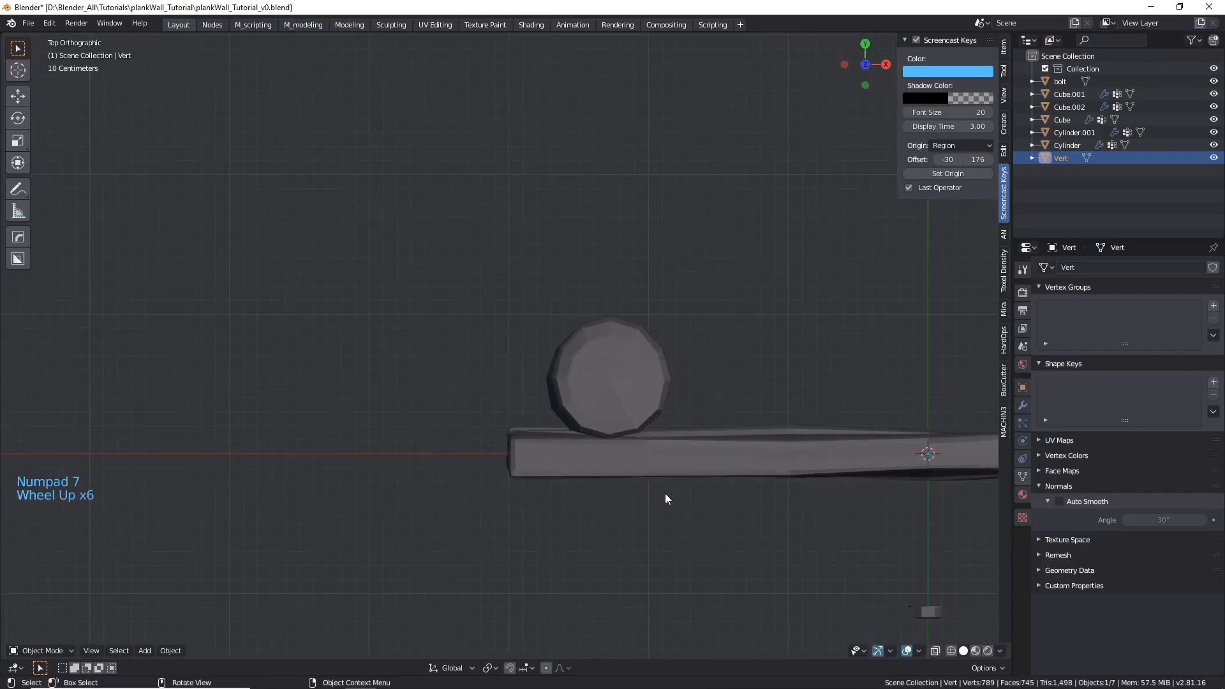
key("g")
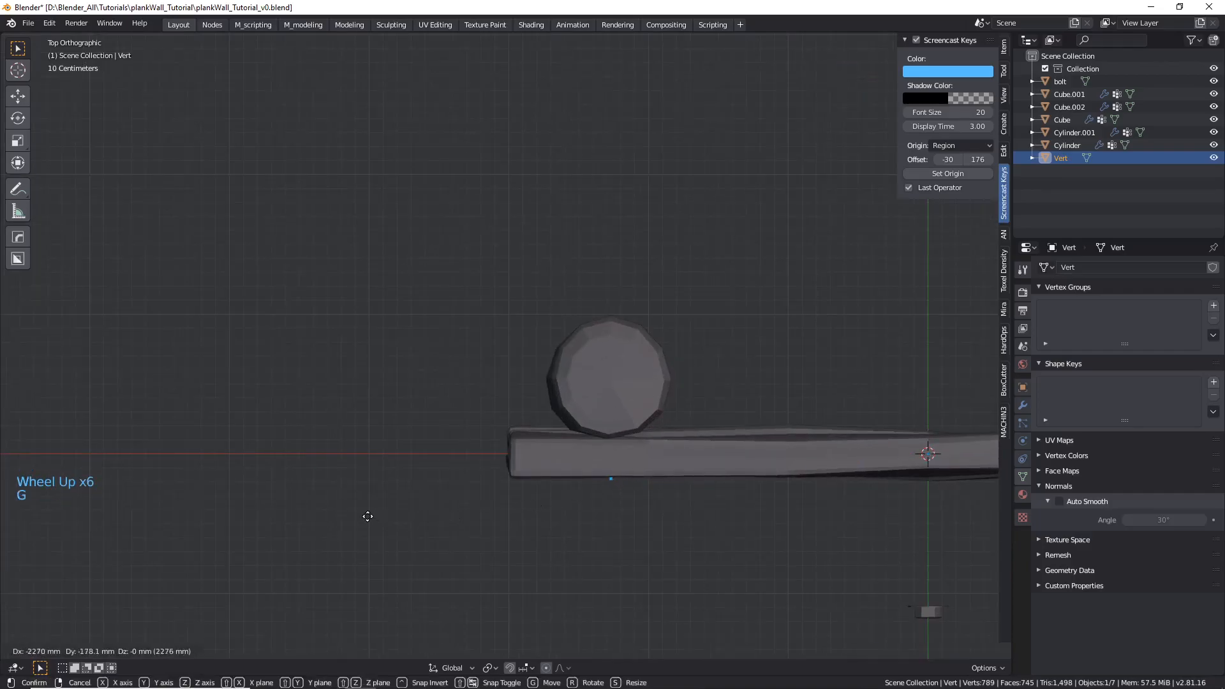
left_click(367, 516)
- Raise the vertex object 470 mm along Z onto the lowest plank and shift it about 13.7 mm along X
key("KP_1")
key("g")
key("z")
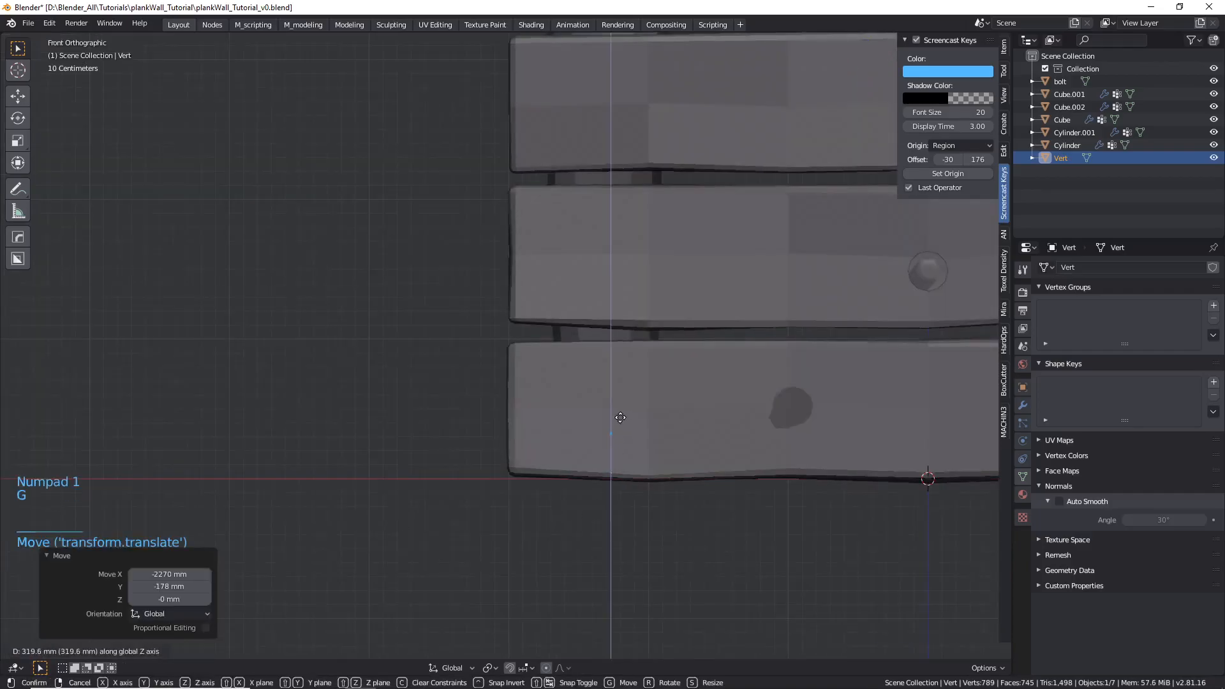
key("g")
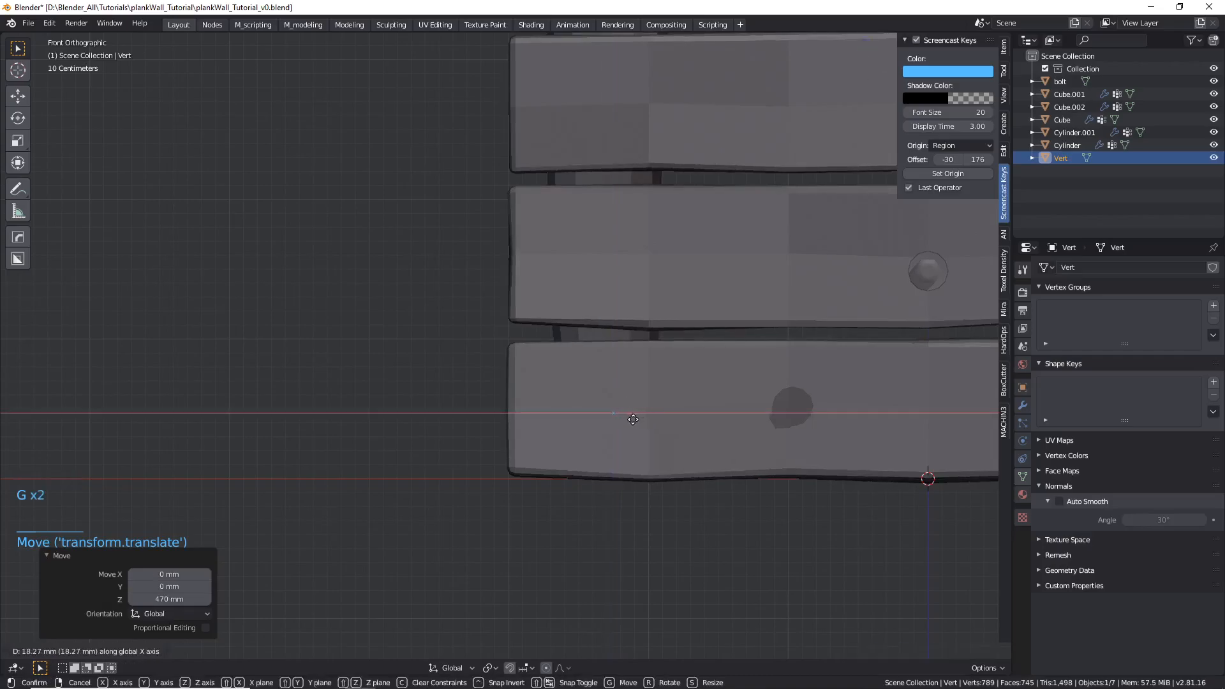
left_click(633, 424)
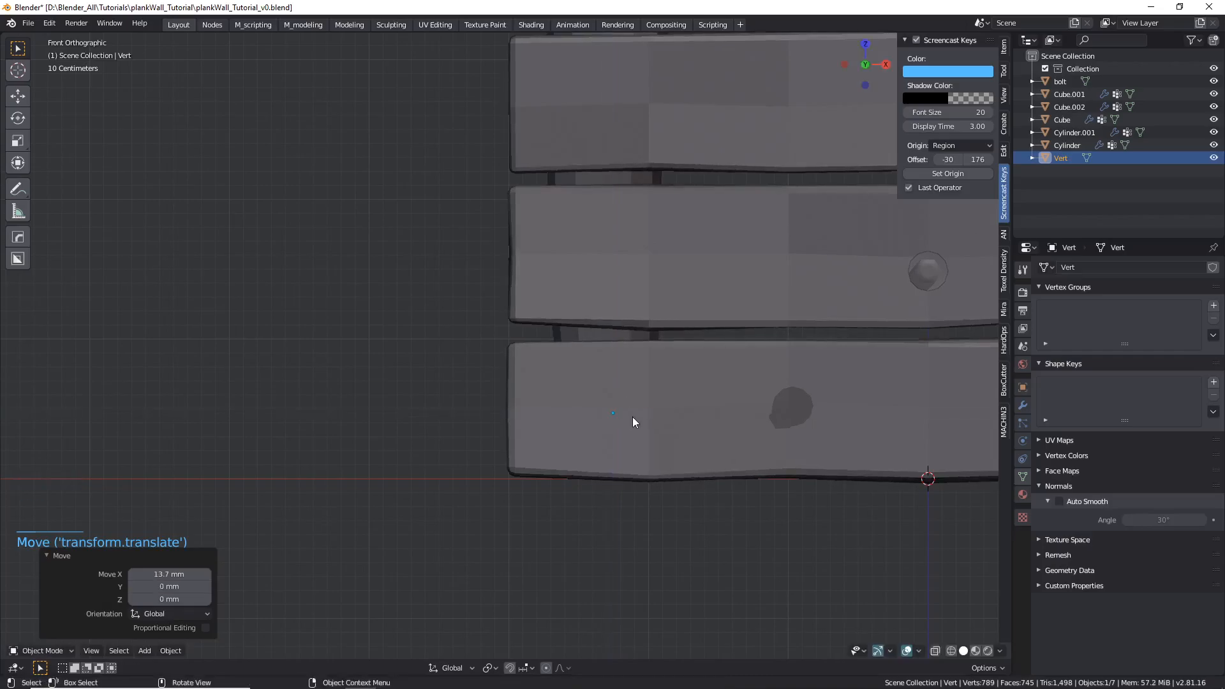
- Shift the vertex object -27.4 mm along X and move it along Y toward the lowest plank's front face
scroll(633, 416, "down", 2)
scroll(634, 411, "up", 1)
scroll(682, 395, "up", 1)
key("g")
middle_click_drag(678, 402, 658, 423)
scroll(638, 421, "up", 4)
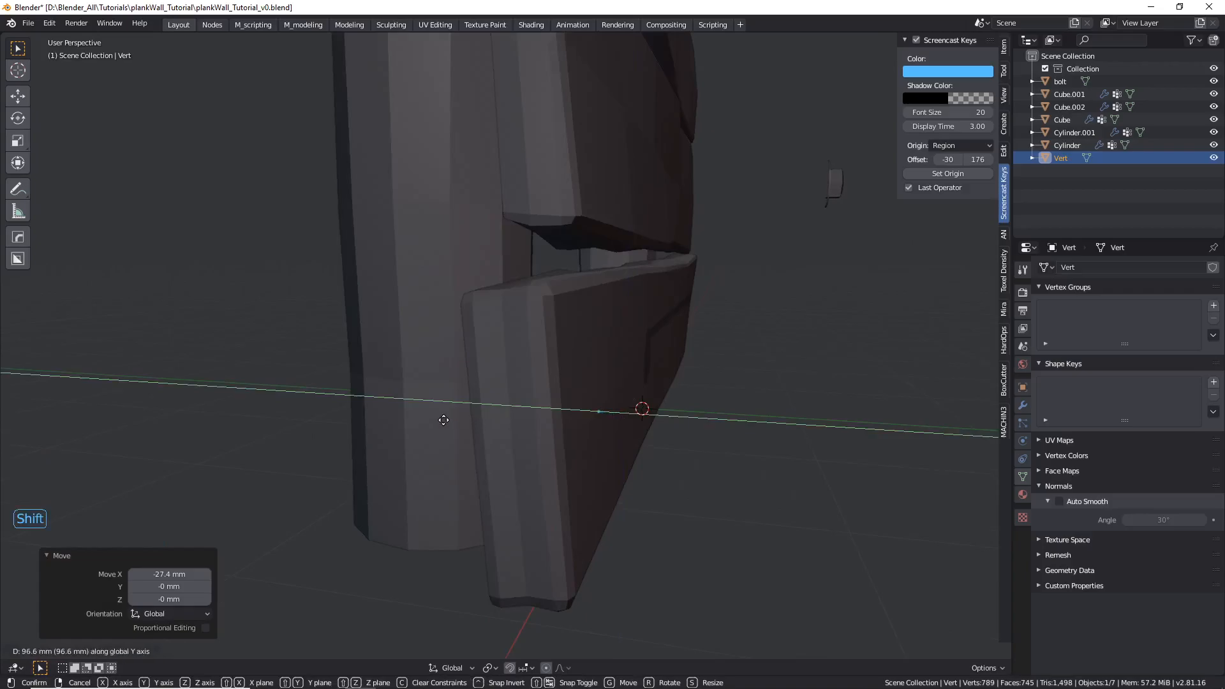
left_click(472, 424)
- Fine-tune the vertex object's depth by -1.93 mm along Y against the lowest plank's front face
scroll(617, 416, "up", 5)
middle_click_drag(572, 404, 596, 413)
scroll(563, 402, "up", 3)
key("g")
left_click(553, 403)
scroll(558, 401, "down", 4)
key("KP_1")
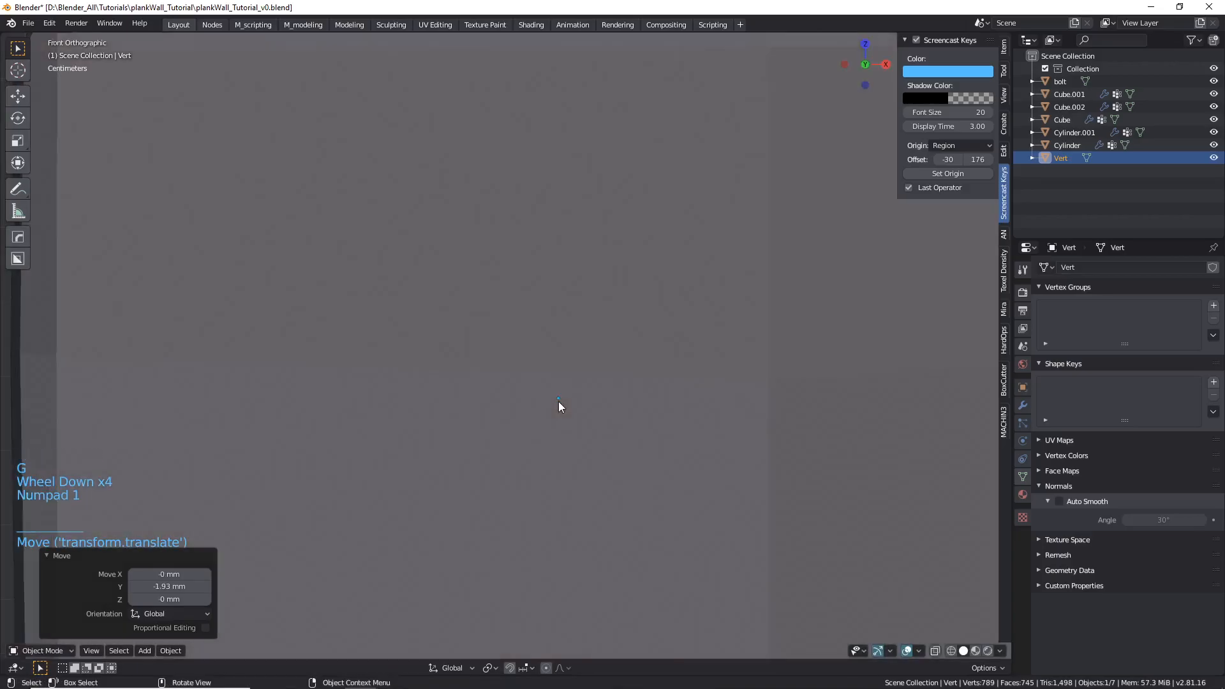
- Set snapping to Face and snap the vertex object onto the lowest plank, moving it 6.15 mm in X and 3.07 mm in Z
scroll(558, 401, "down", 11)
scroll(557, 422, "up", 3)
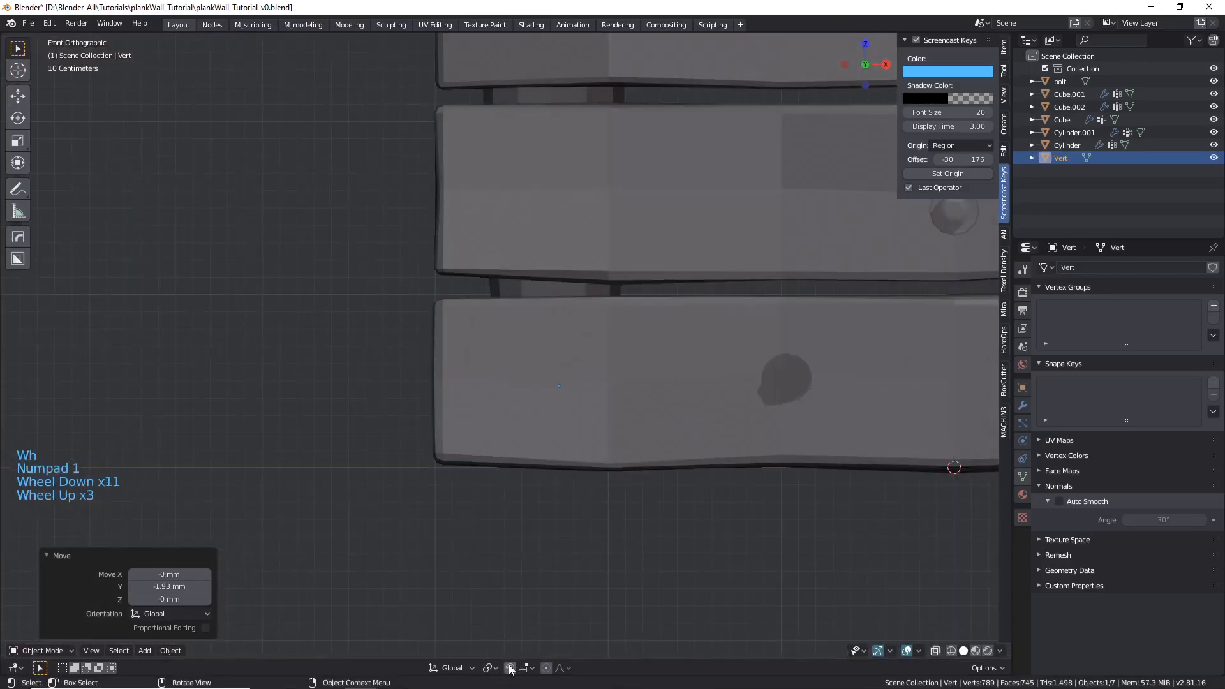
left_click(524, 668)
left_click(491, 557)
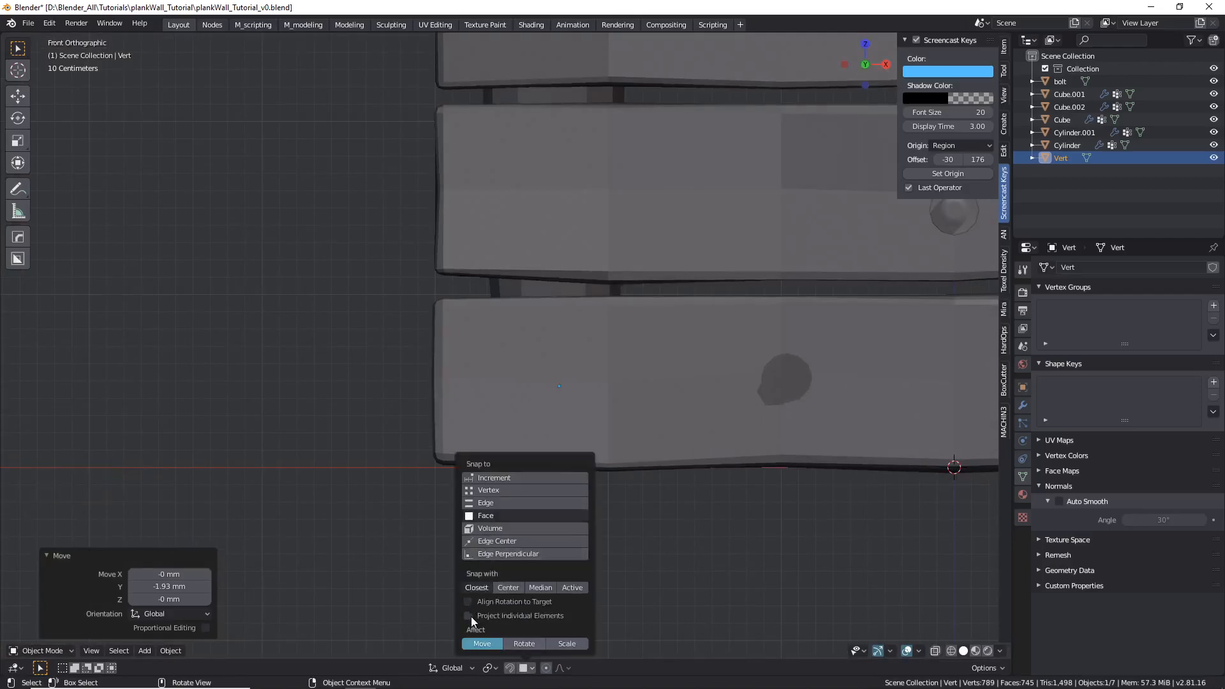
scroll(561, 389, "up", 1)
key("g")
key("ctrl")
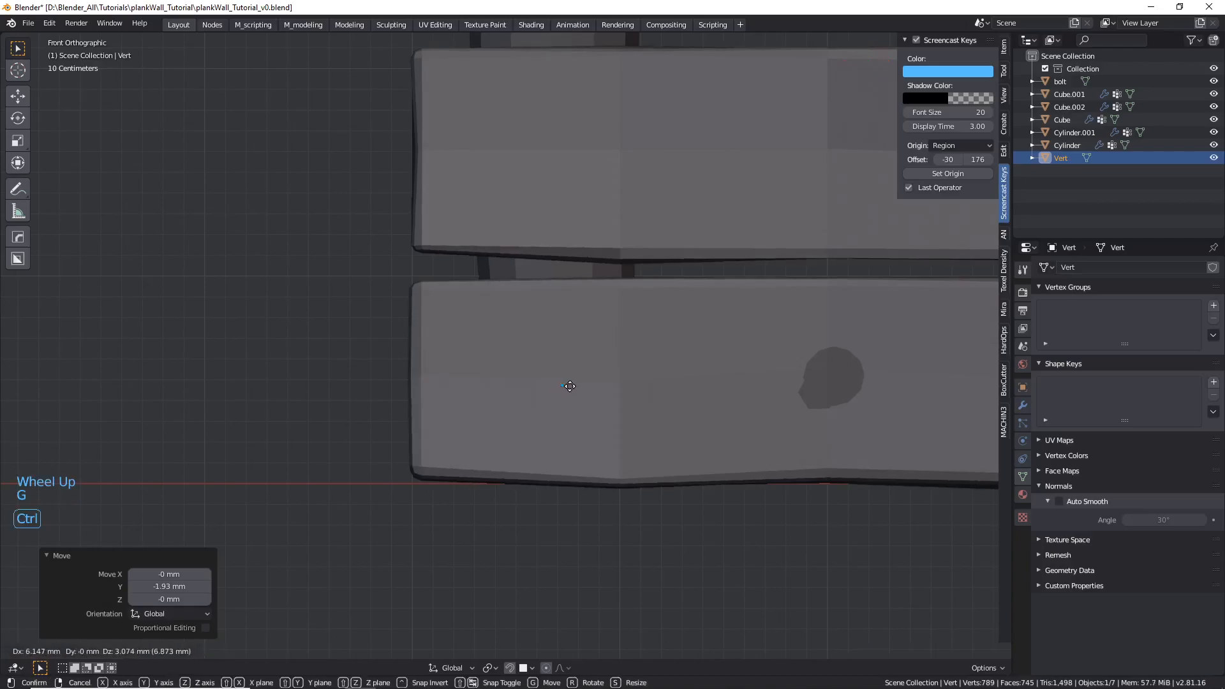
left_click(569, 385)
- Add an Array modifier to the vertex object with Relative Offset disabled and Constant Offset enabled
scroll(571, 385, "down", 3)
middle_click_drag(576, 378, 556, 426, "shift")
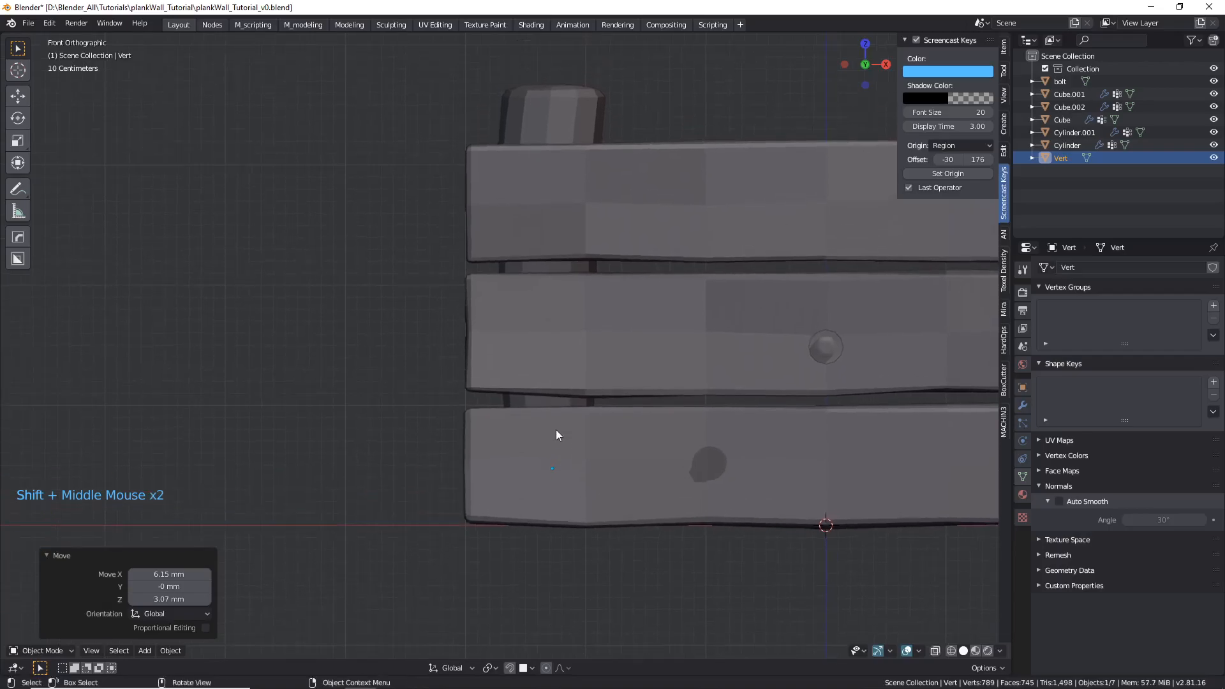
left_click(1021, 407)
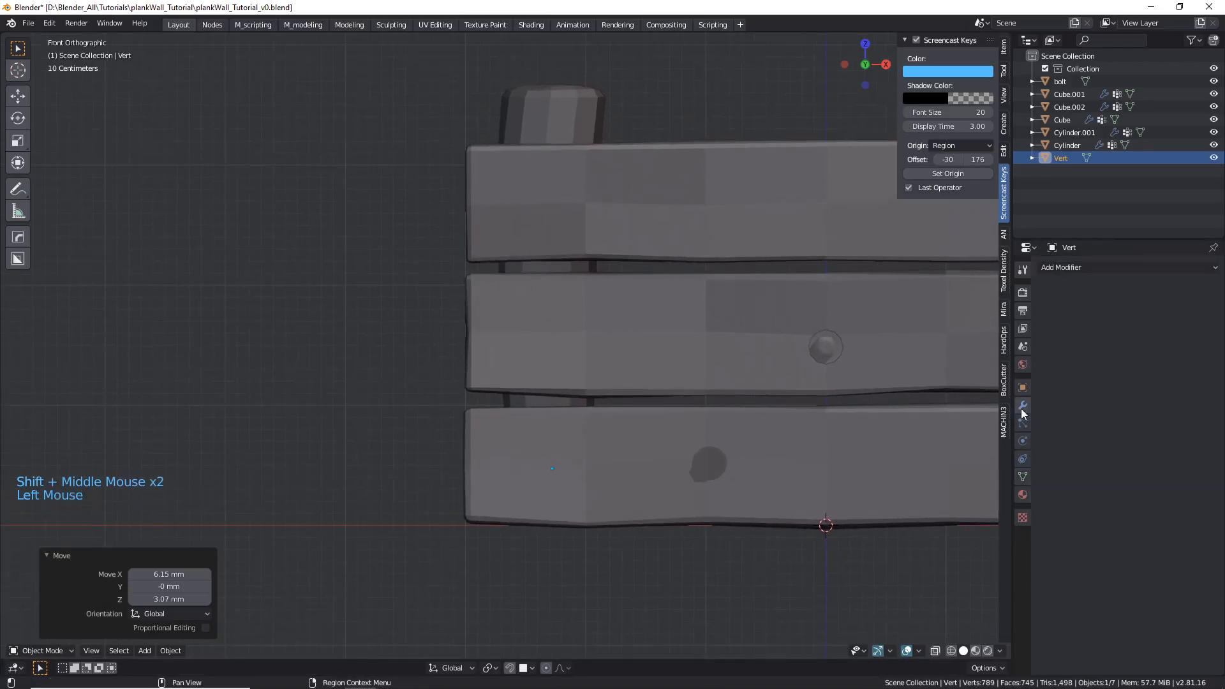
left_click(1062, 262)
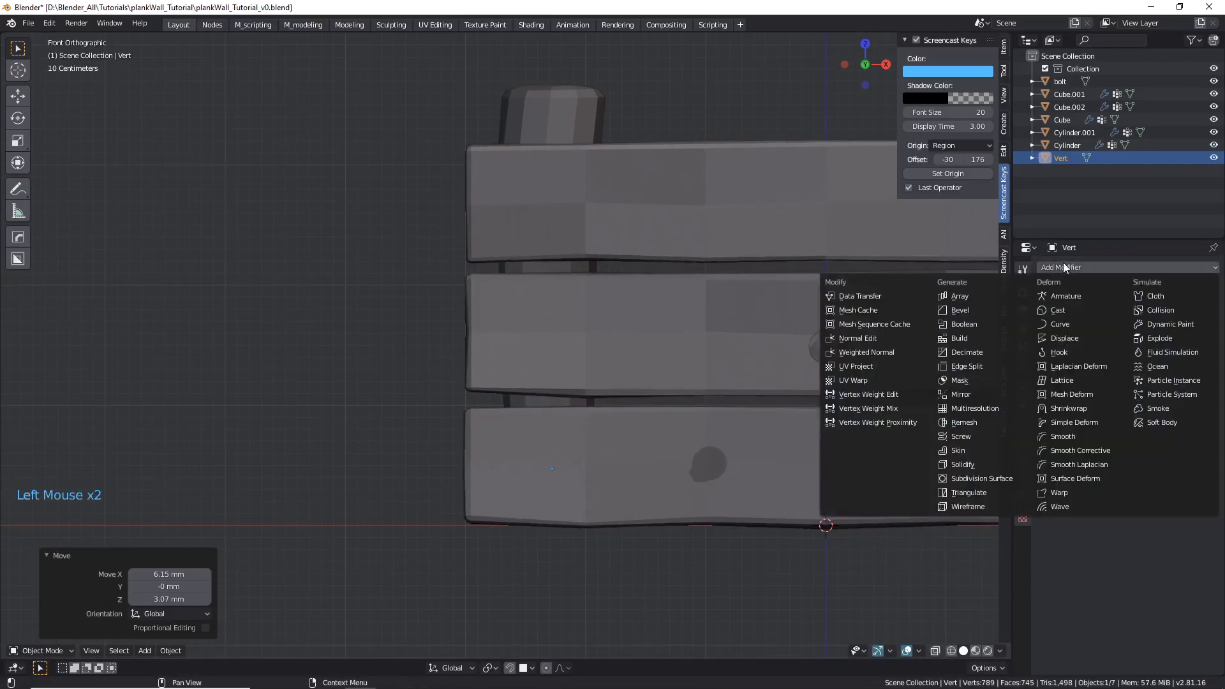
left_click(970, 298)
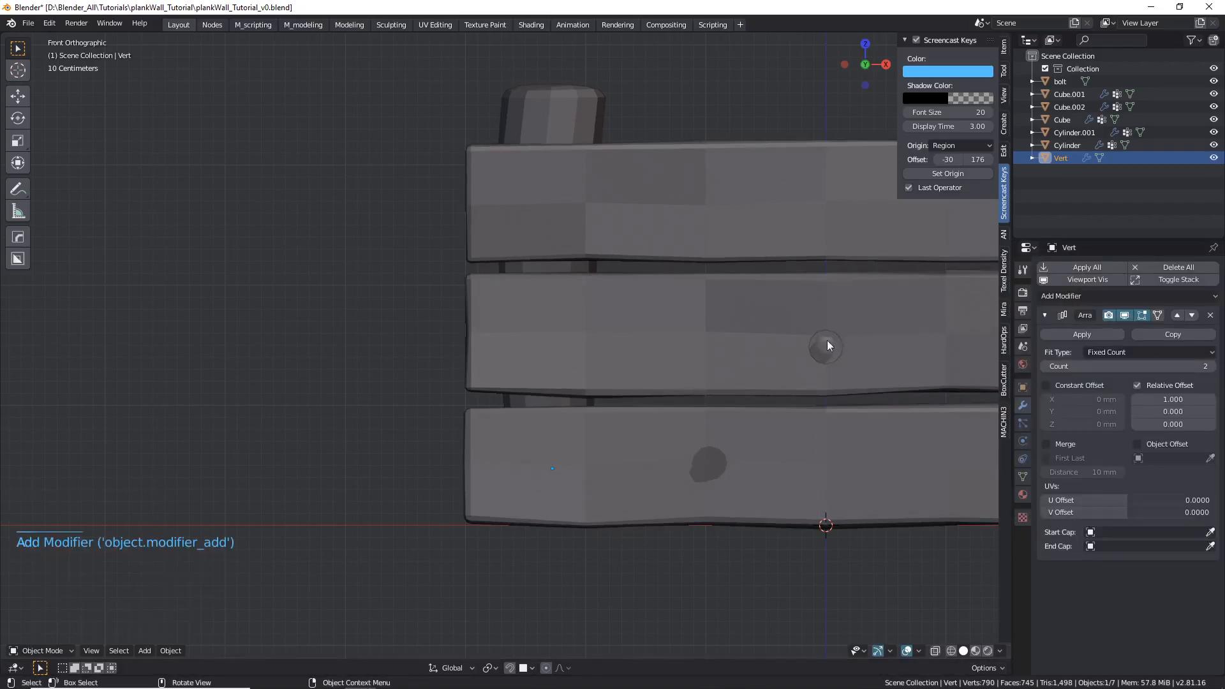
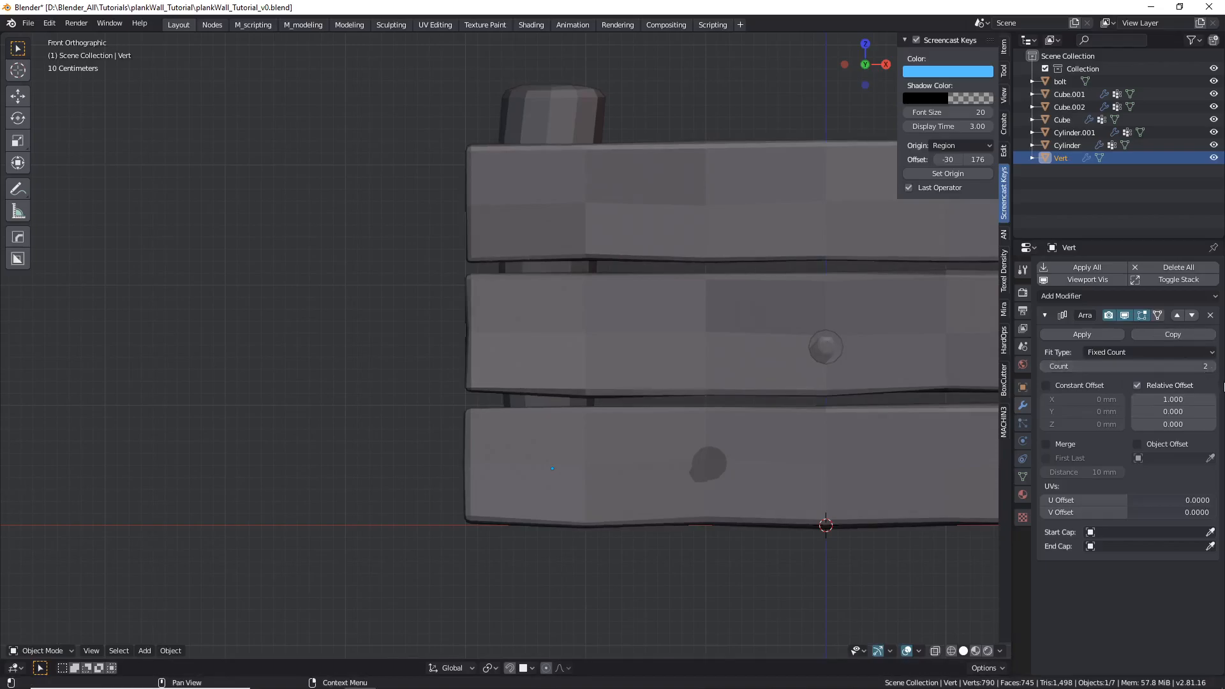
left_click(1137, 386)
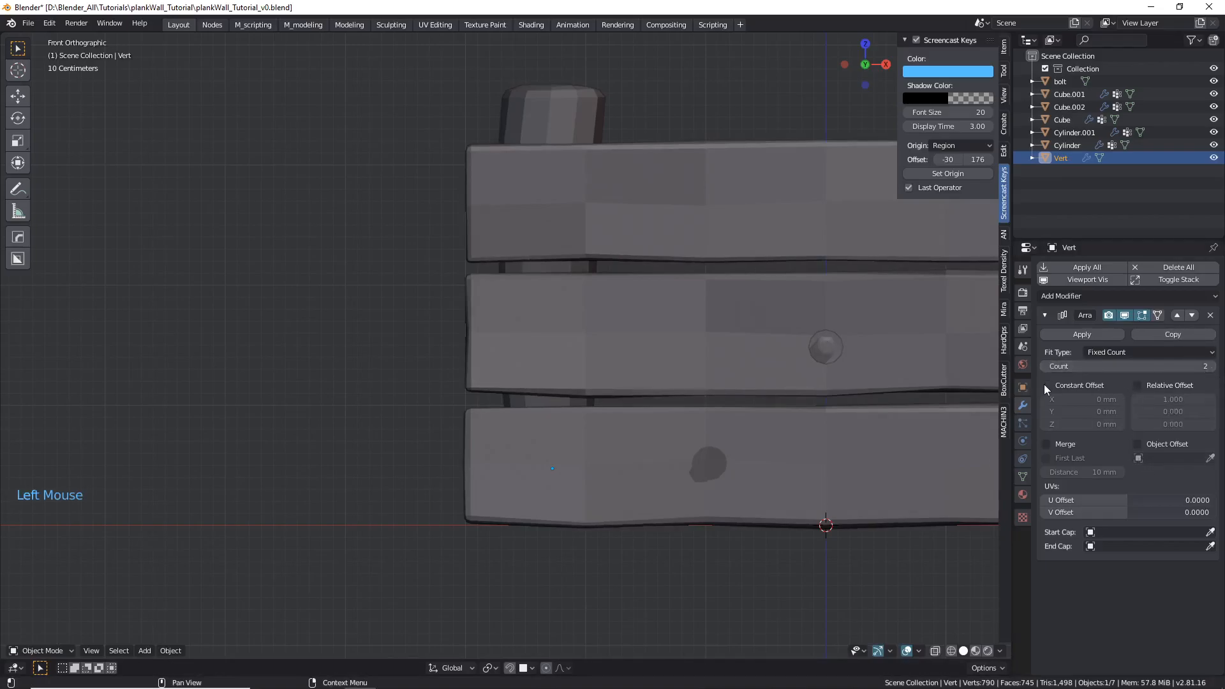
left_click(1046, 385)
left_click_drag(1070, 400, 1097, 399, "shift")
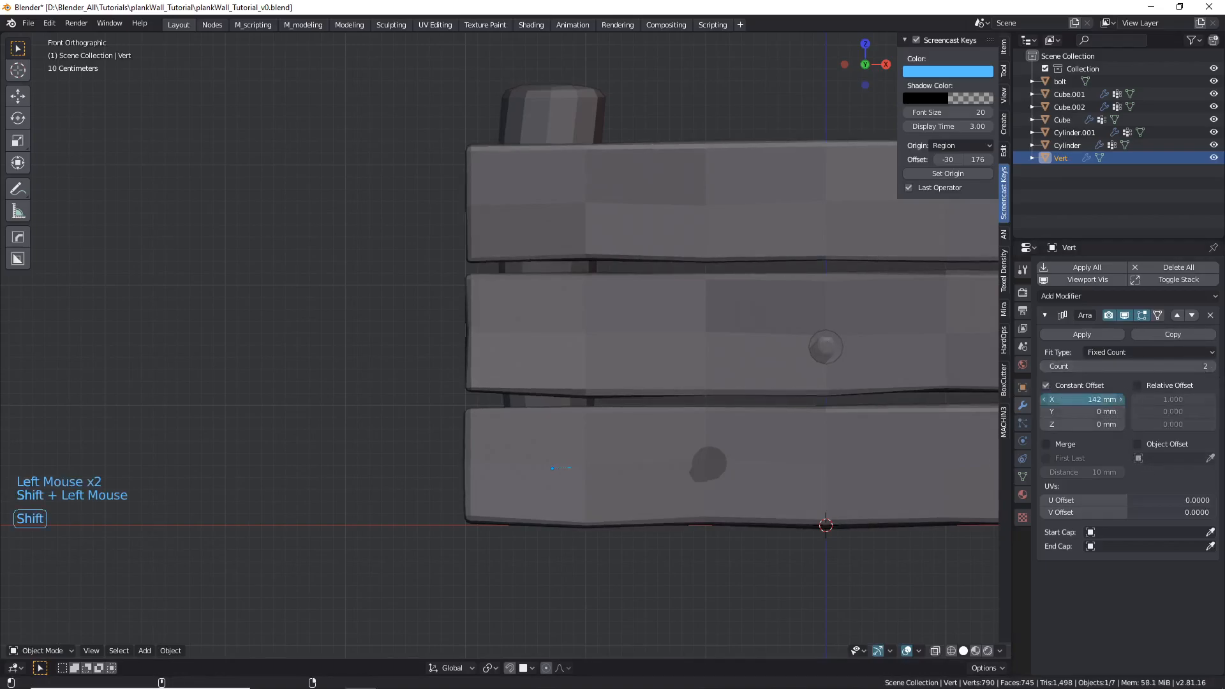
left_click(1076, 399)
left_click(1075, 399)
type("0")
key("Return")
left_click_drag(1076, 412, 1078, 412, "shift")
left_click(1076, 410)
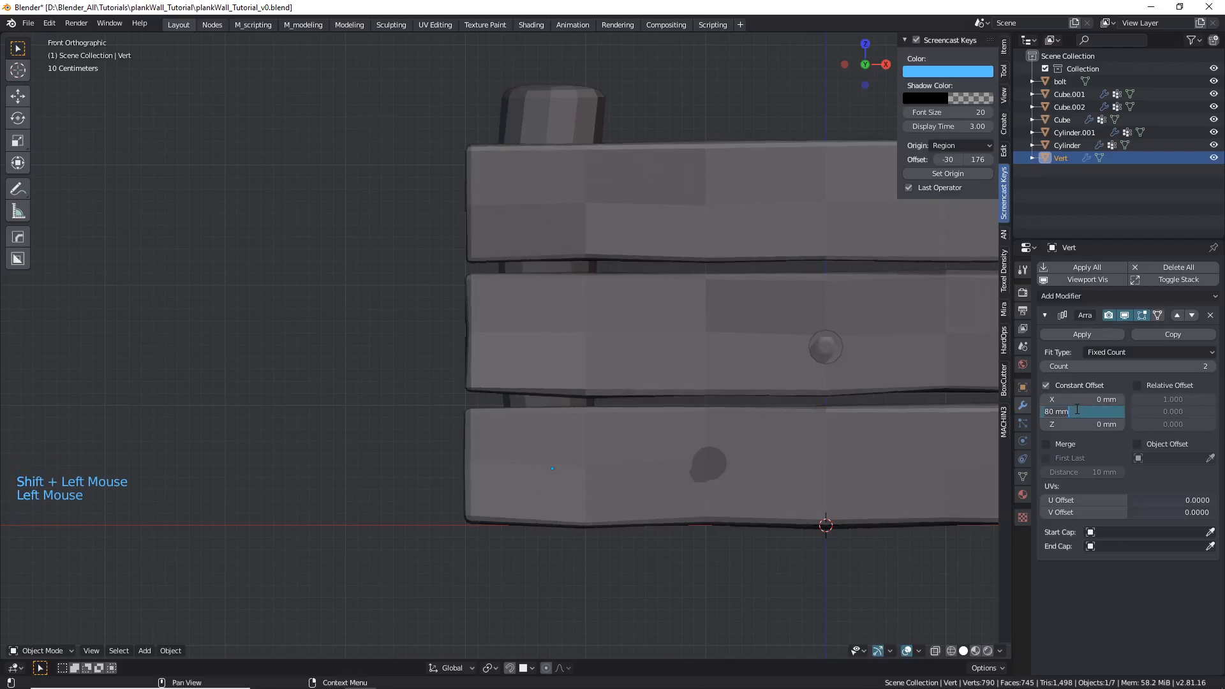
- Set the array's Z constant offset to 1129 mm, placing the copied vertex at middle-plank height
left_click(1082, 425)
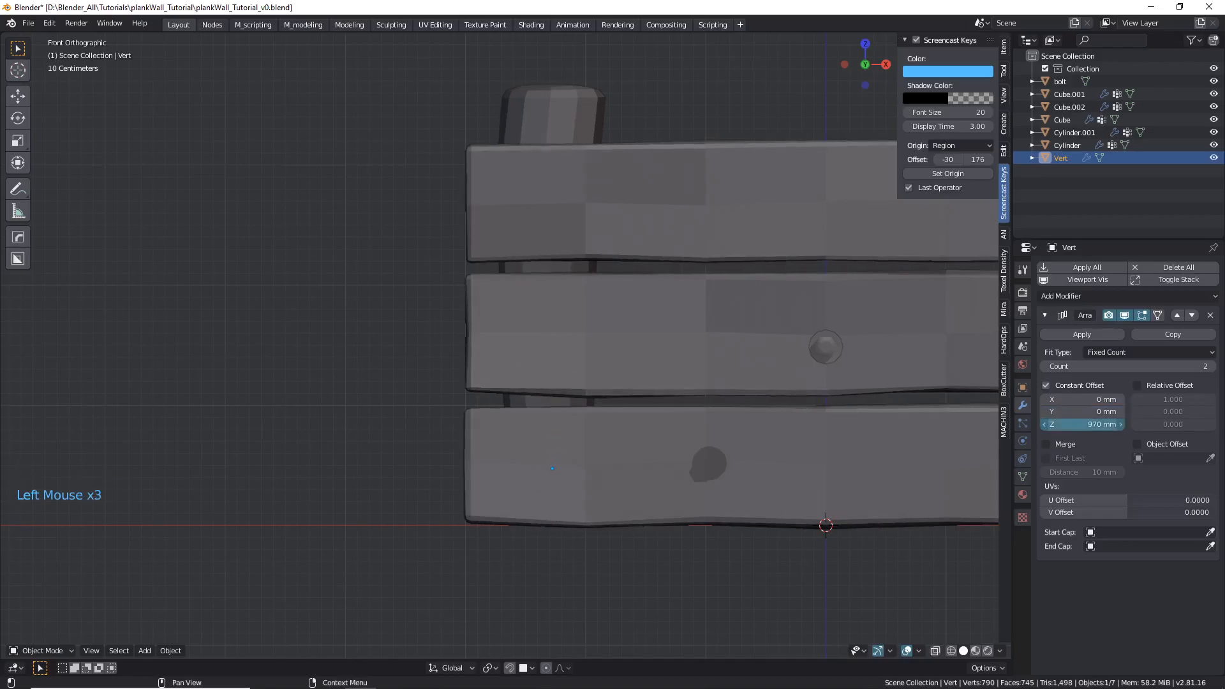
left_click_drag(1083, 424, 1098, 425)
mouse_move(596, 351)
middle_mouse_down()
mouse_move(786, 351)
mouse_move(672, 354)
middle_mouse_up()
key("shift+z")
scroll(561, 338, "up", 2)
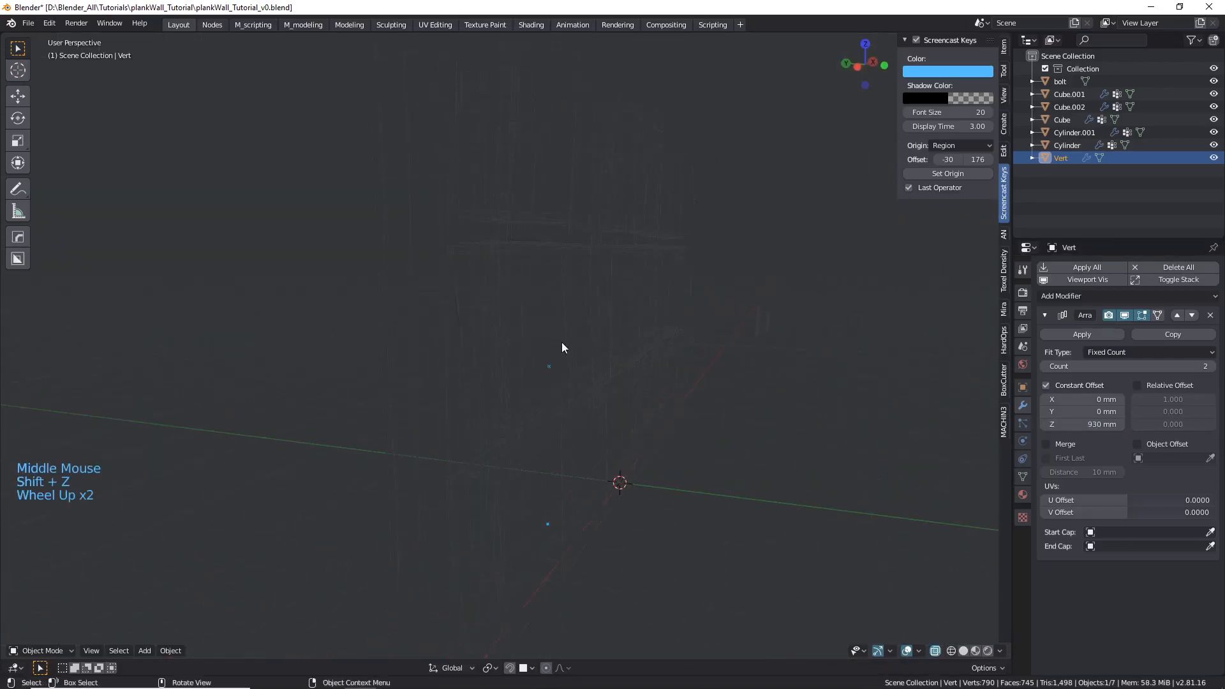
left_click_drag(1082, 425, 1110, 425, "shift")
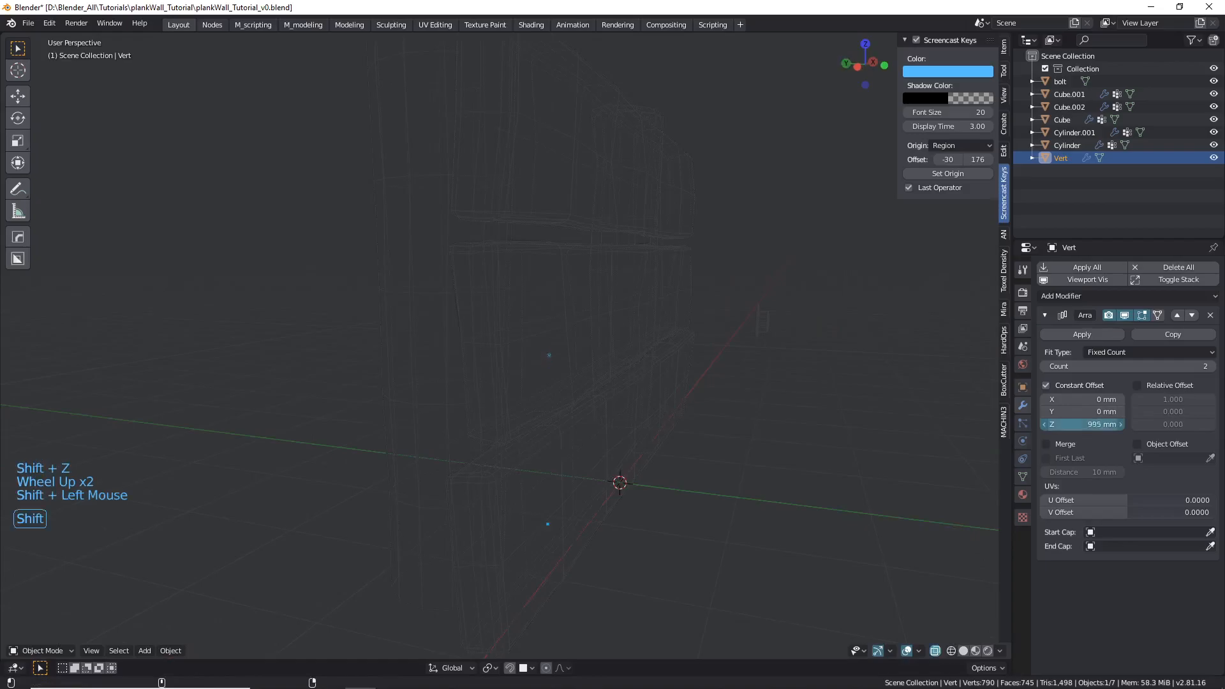
middle_click_drag(600, 378, 564, 373)
key("KP_1")
key("shift+z")
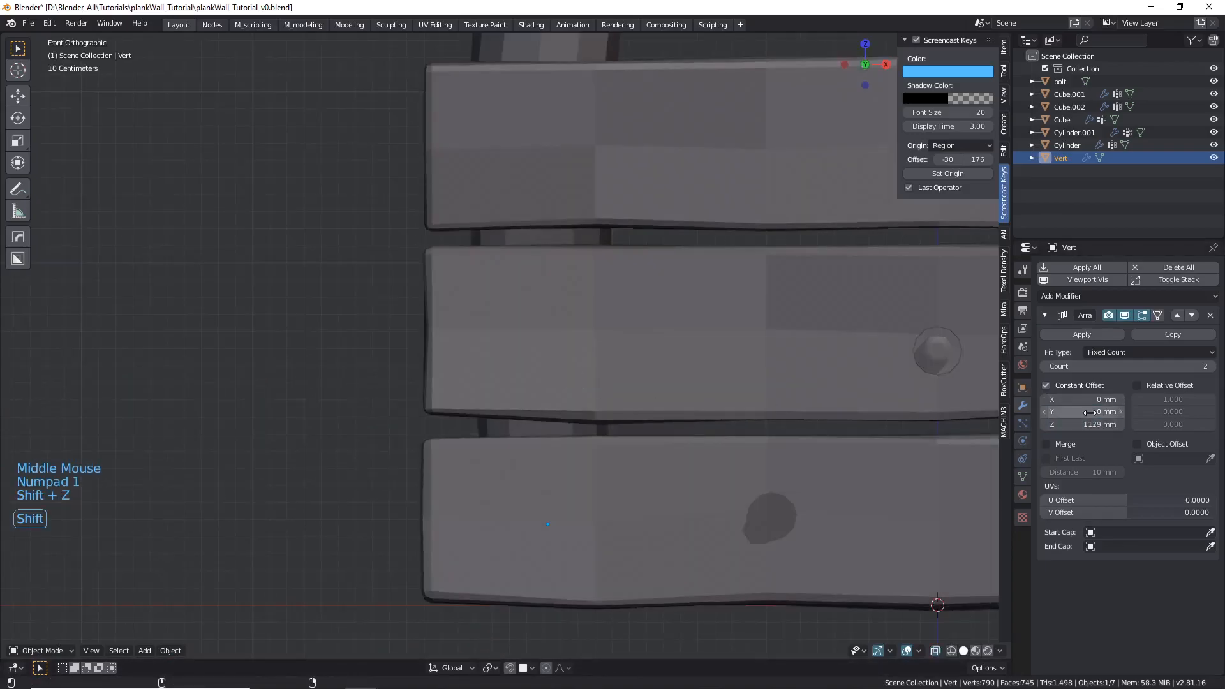
- Set the array's Y constant offset to about -10 mm, bringing the copied vertex onto the middle plank's front face
left_click_drag(1079, 400, 1079, 400, "shift")
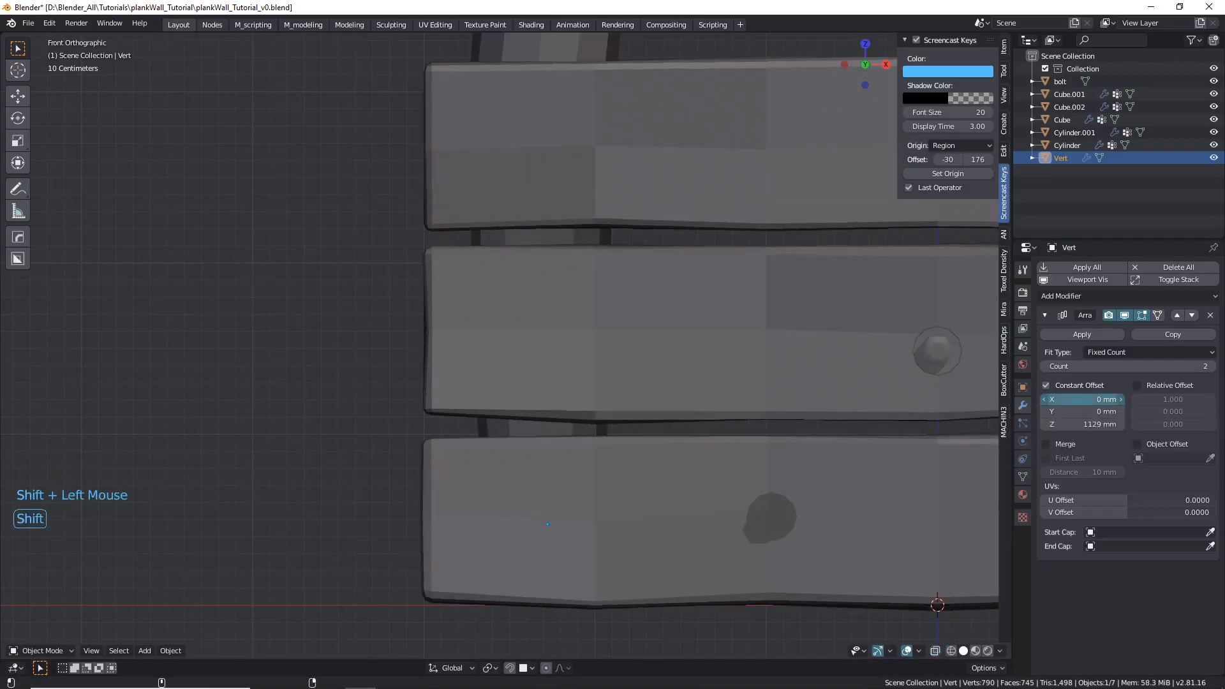
key("ctrl+z")
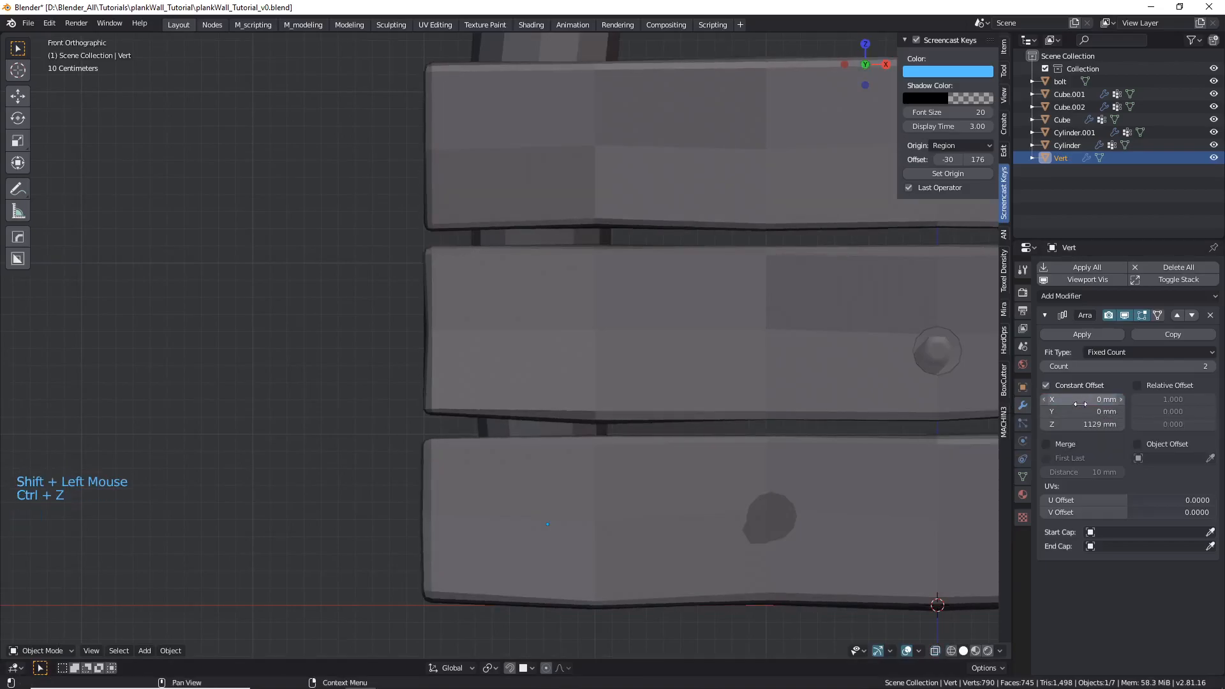
left_click_drag(1084, 412, 1084, 411, "shift")
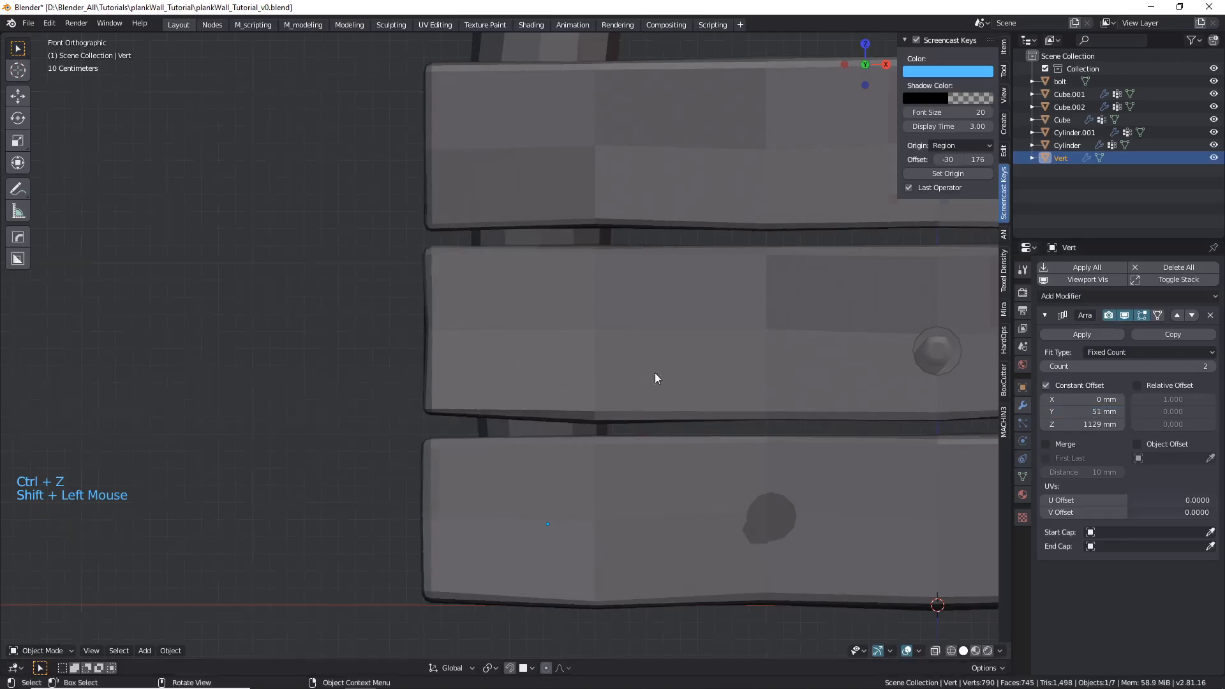
middle_click_drag(645, 372, 781, 384)
key("shift+z")
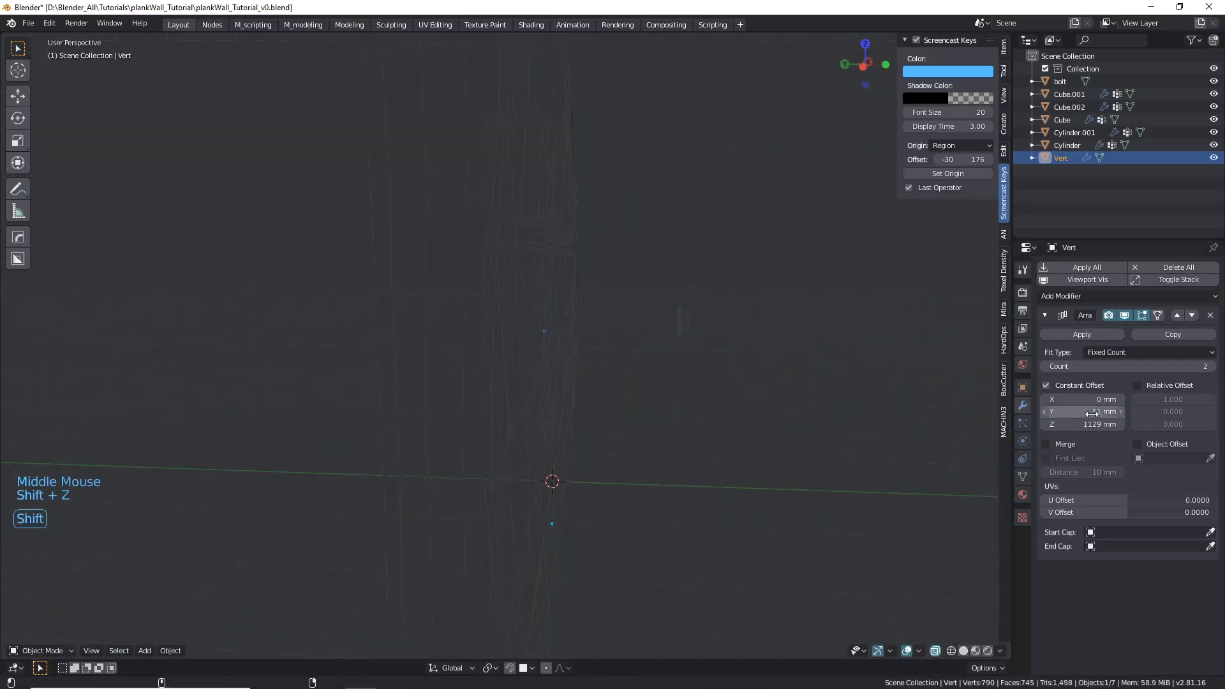
left_click_drag(1092, 412, 1092, 411, "shift")
key("shift+z")
middle_click_drag(706, 372, 692, 375)
left_click_drag(1092, 412, 1093, 411, "shift")
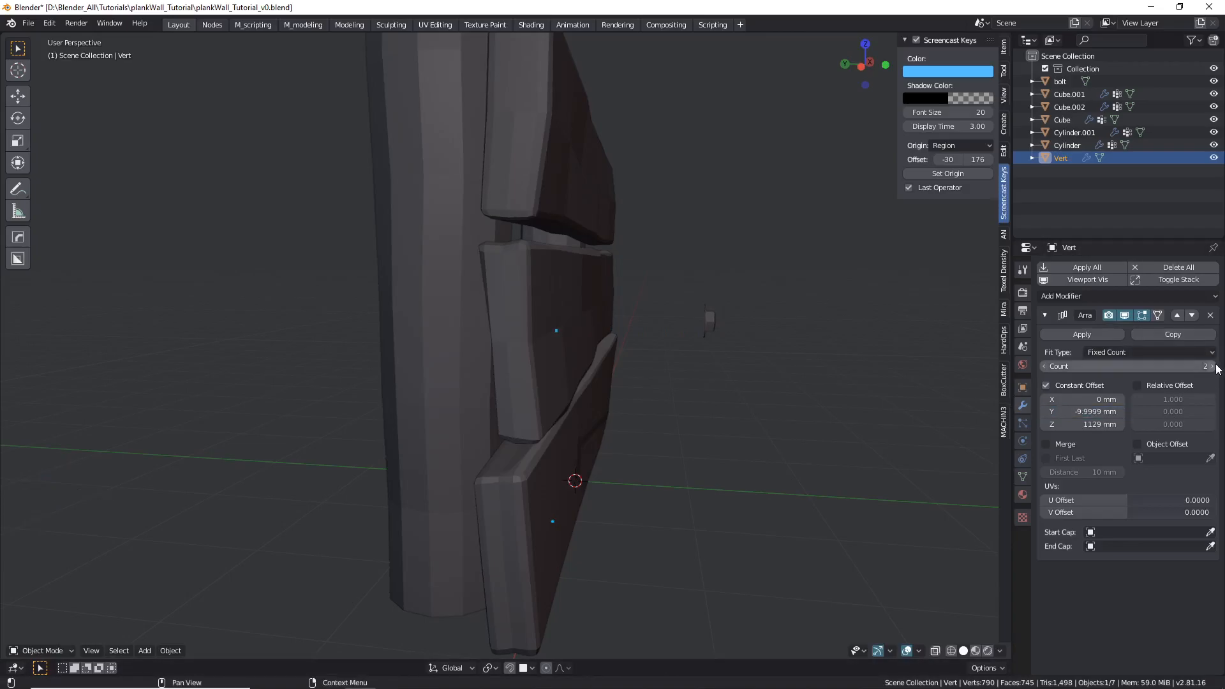
- Set the array count to 3 for one vertex per plank, and apply the Array modifier
scroll(706, 281, "up", 1)
key("shift+z")
scroll(554, 243, "down", 2)
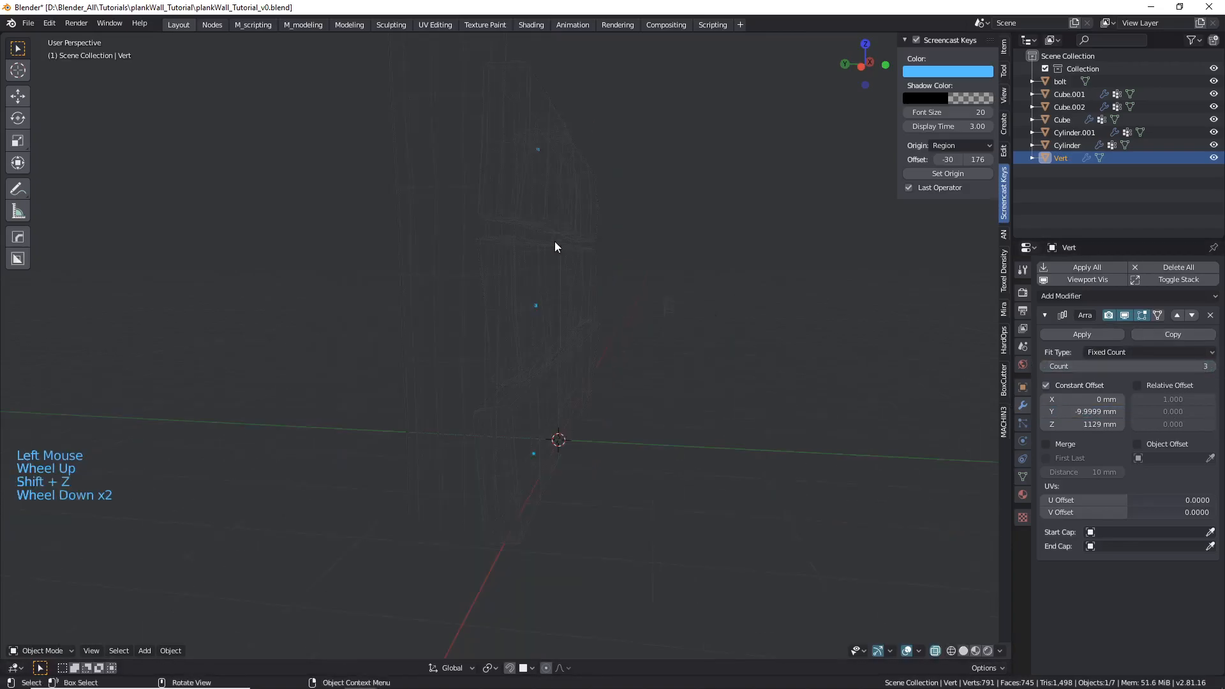
key("shift+z")
middle_click_drag(545, 227, 468, 239)
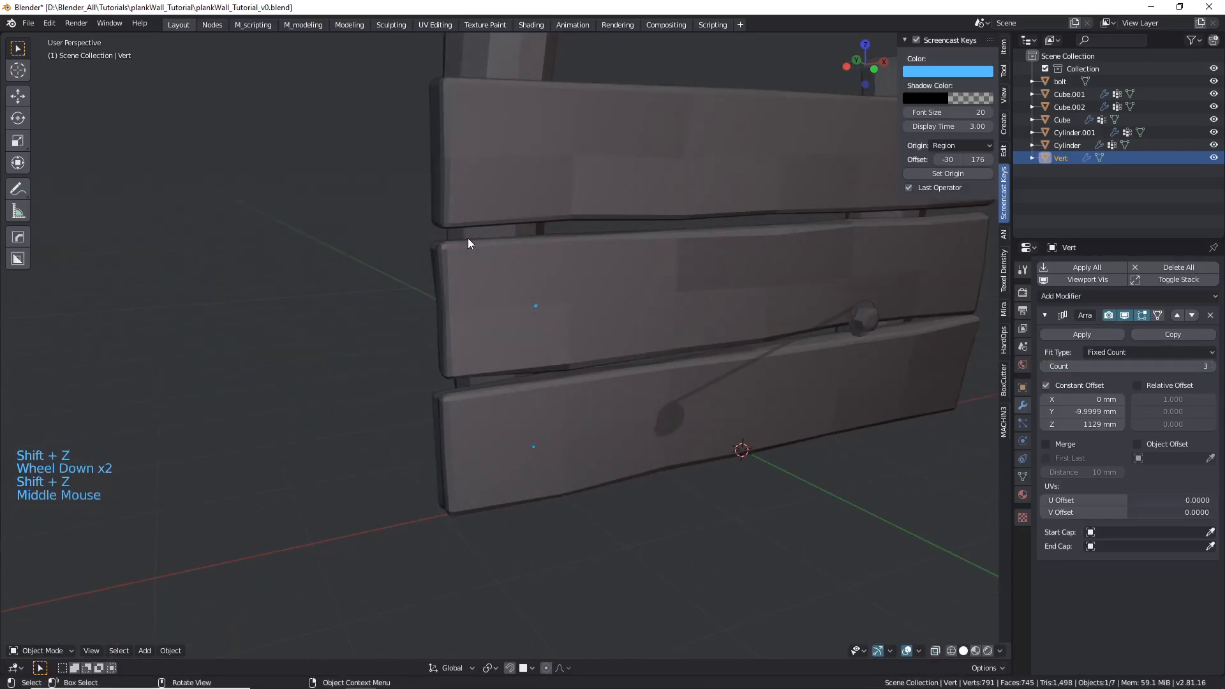
key("KP_1")
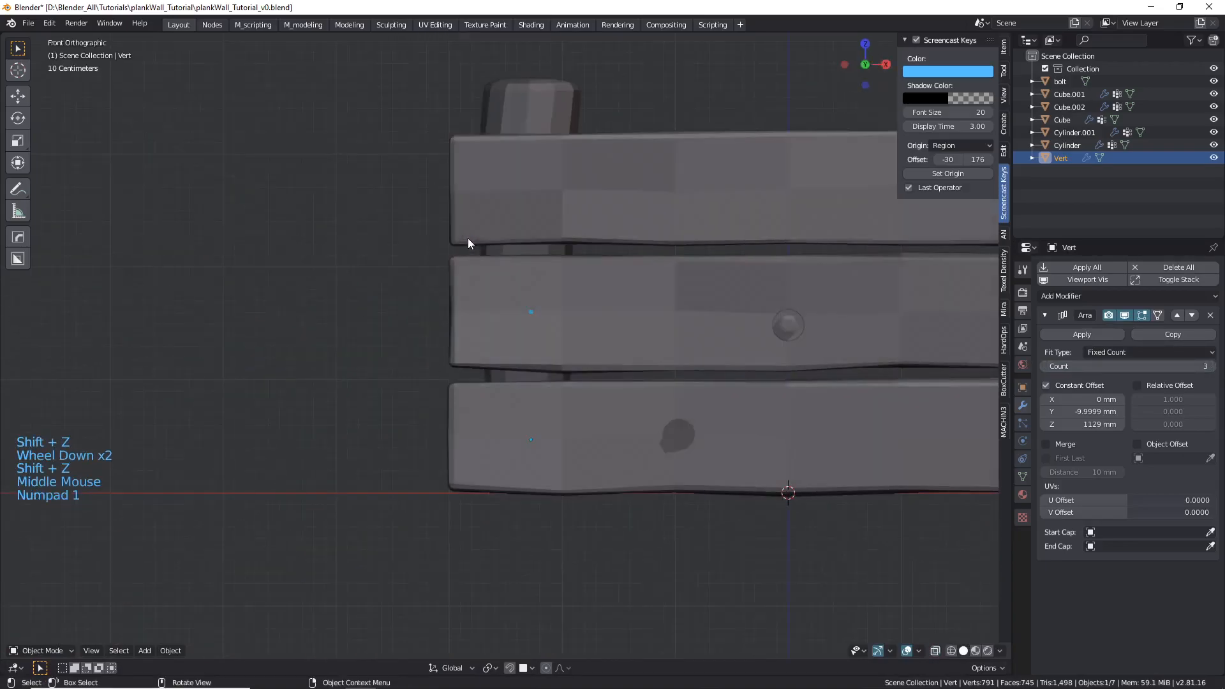
left_click(1063, 329)
- In Edit Mode, snap the uppermost vertex onto the top plank's face, moving it -19.6 mm in X and -54.9 mm in Z
key("shift+z")
scroll(530, 189, "up", 2)
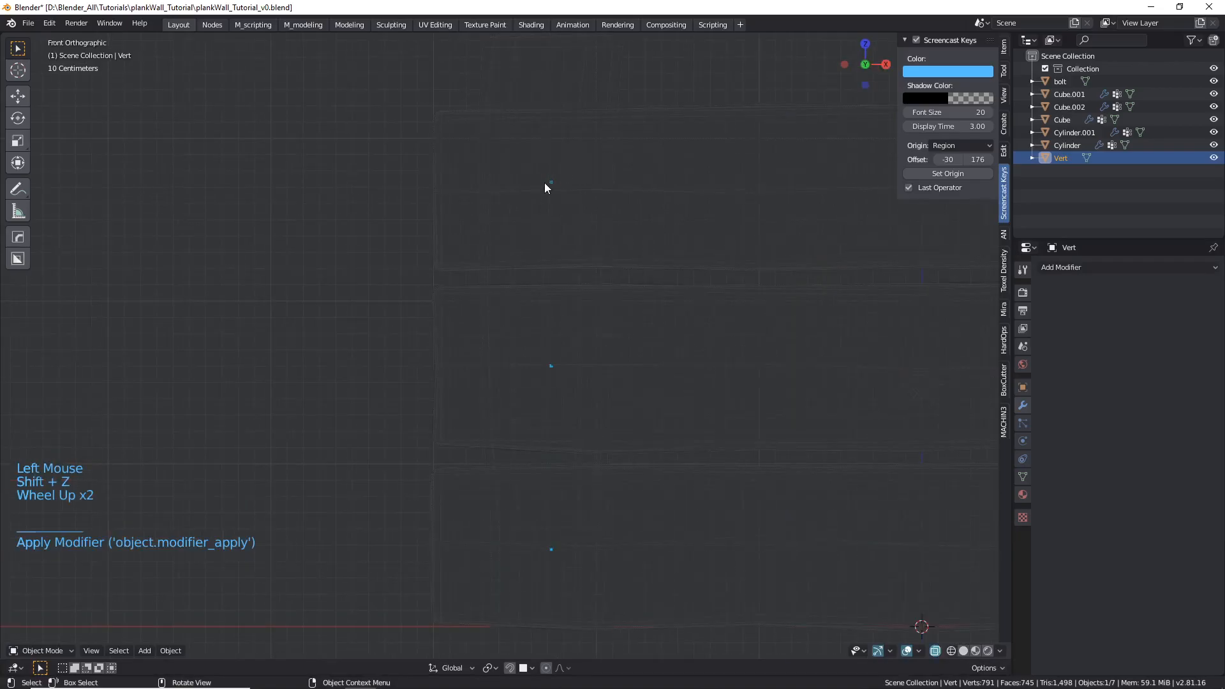
left_click(552, 184)
left_click(554, 183)
key("Tab")
key("shift+z")
key("shift+z")
left_click(553, 181)
key("shift+z")
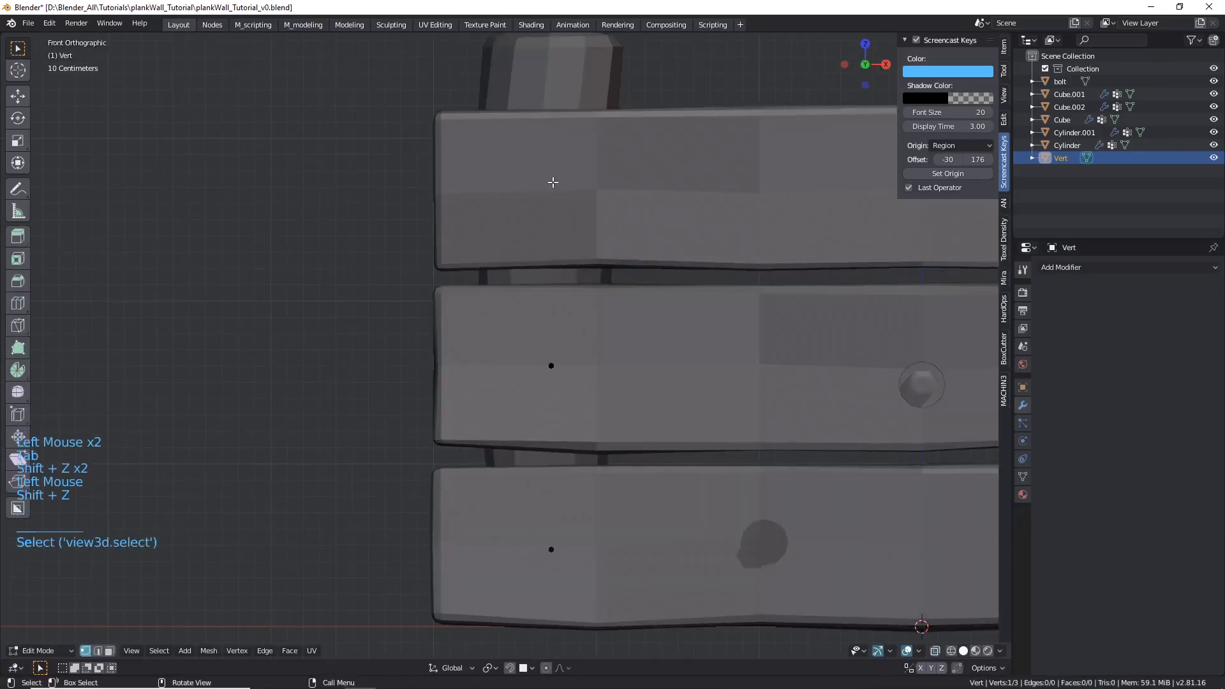
key("g")
left_click(568, 289)
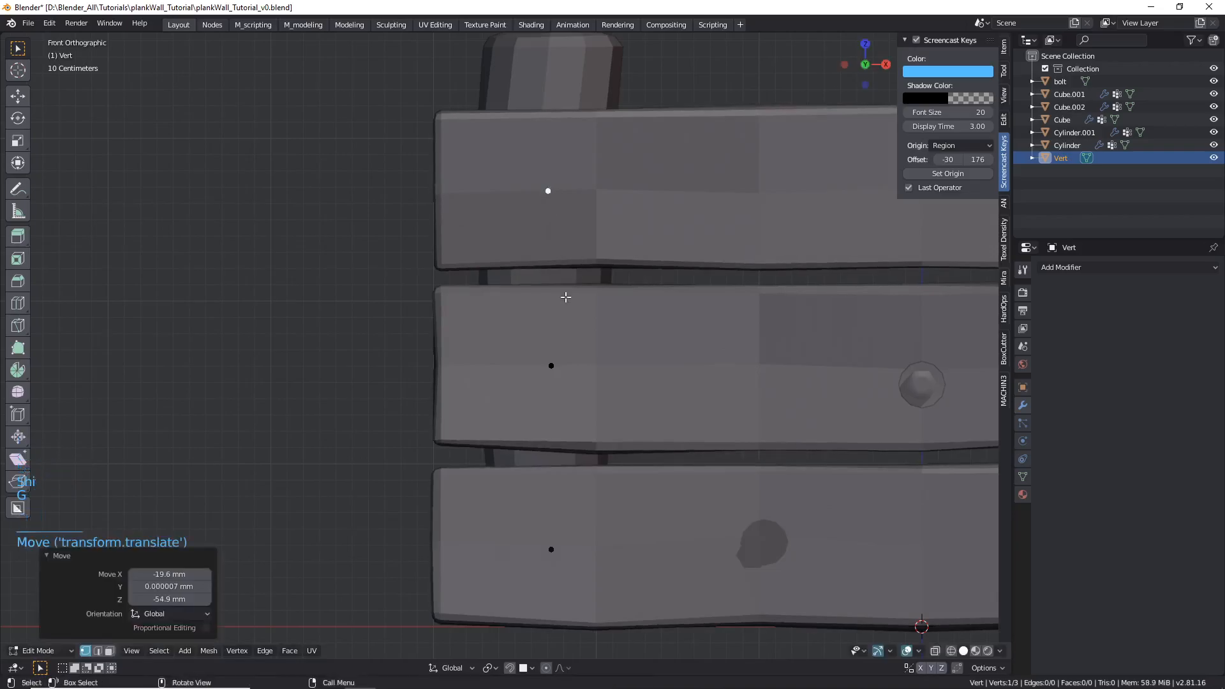
- Snap the middle vertex onto the middle plank's face and return to Object Mode
left_click(550, 368)
key("g")
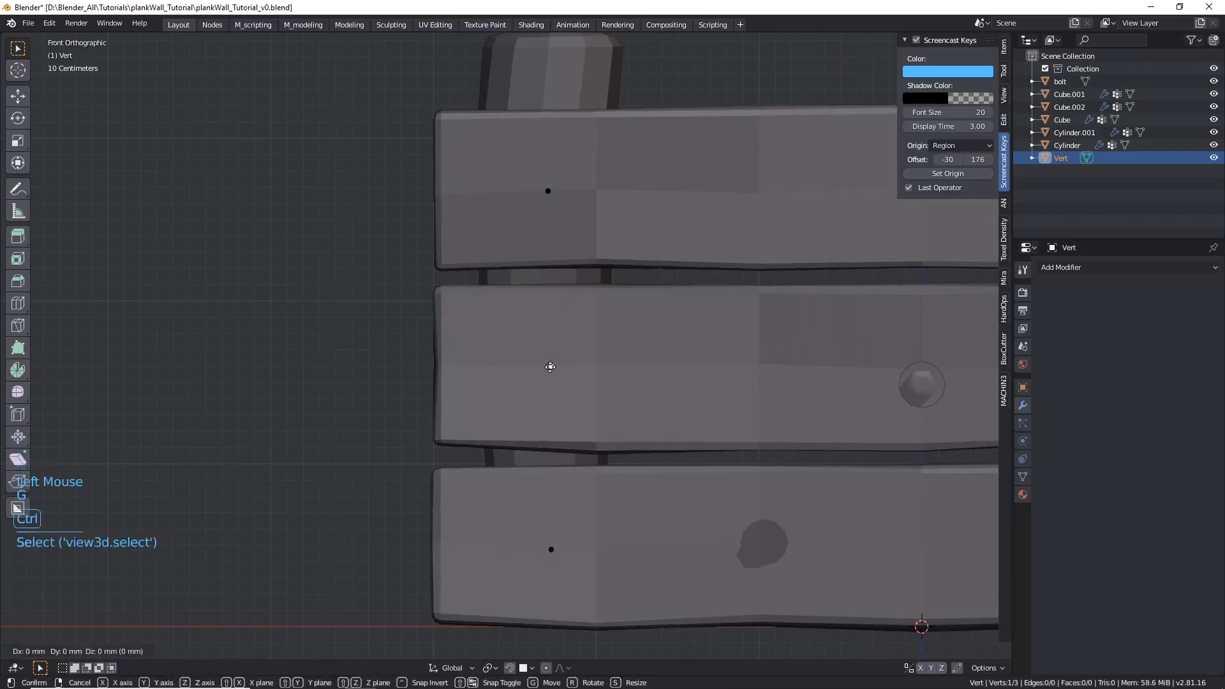
left_click(550, 367)
scroll(550, 366, "down", 3)
key("Tab")
- Set the three-vertex object's origin to its geometry
scroll(552, 327, "down", 1)
middle_click_drag(553, 326, 673, 455)
scroll(694, 408, "up", 2)
scroll(415, 469, "up", 2)
key("shift+z")
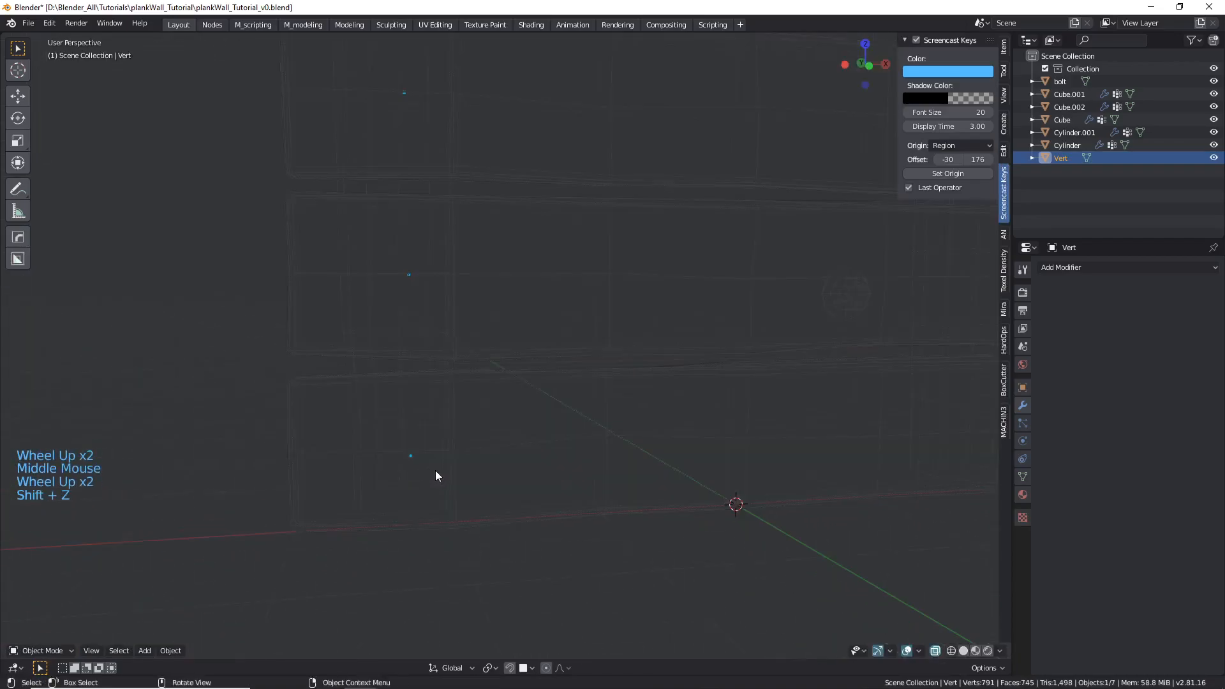
scroll(397, 294, "down", 2)
right_click(404, 280)
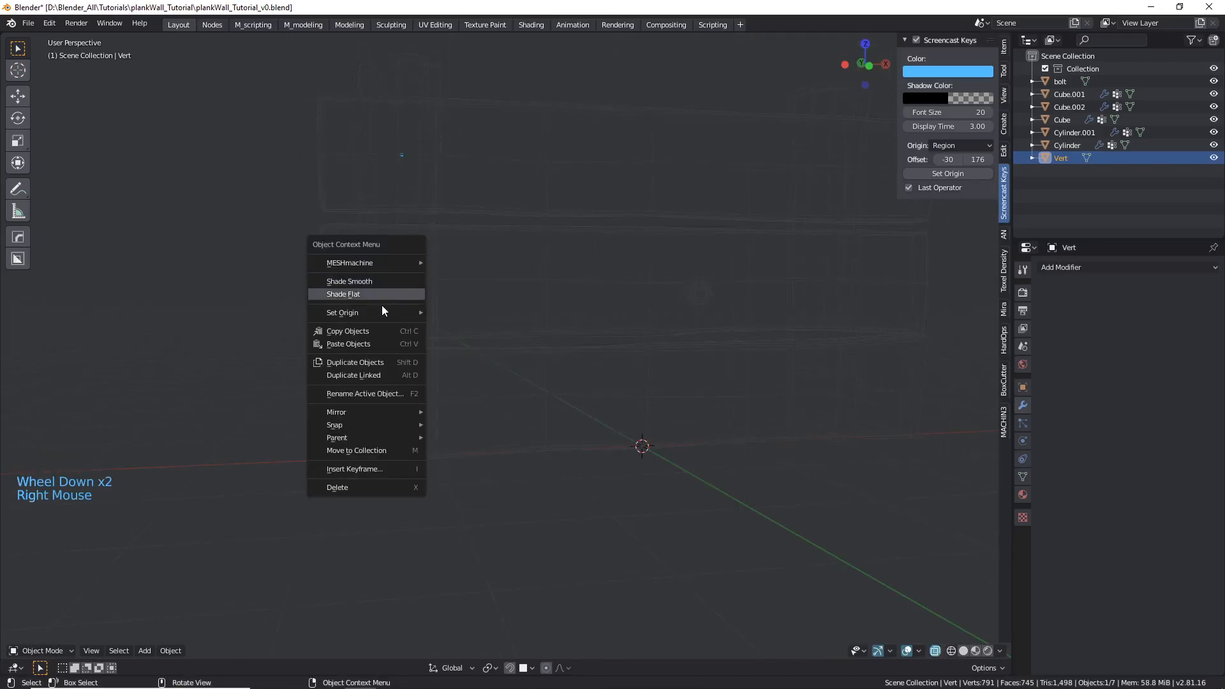
mouse_move(381, 309)
left_click(492, 327)
scroll(415, 282, "up", 6)
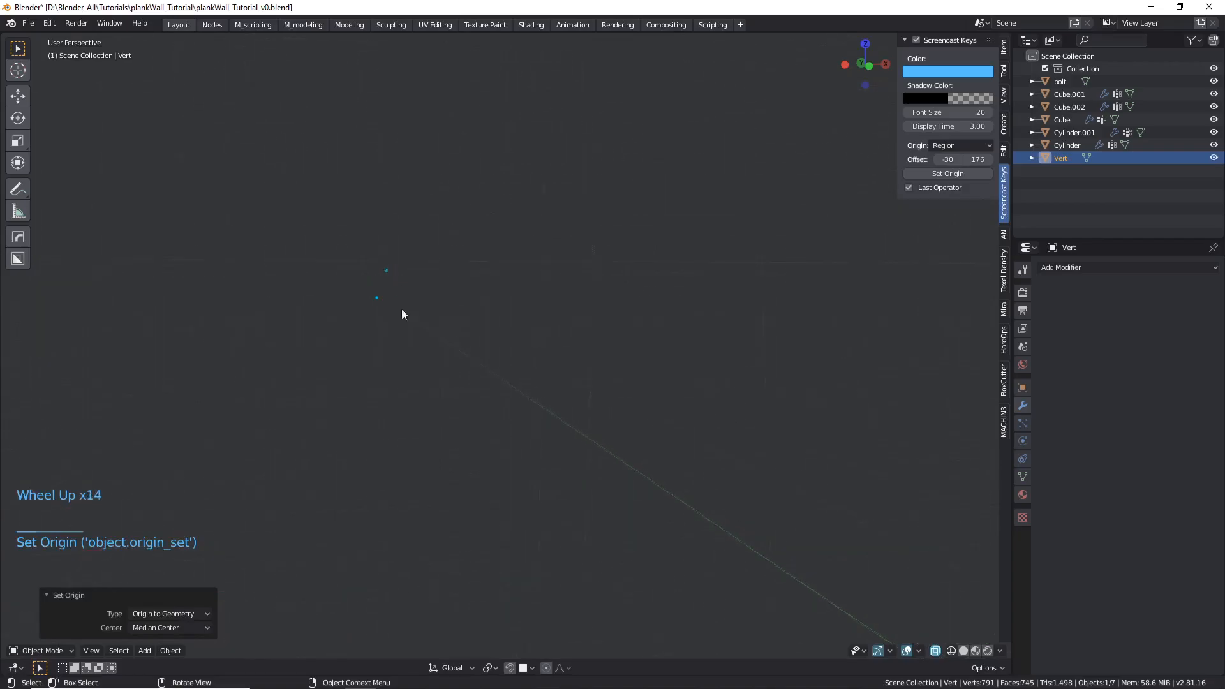
scroll(408, 325, "down", 13)
left_click(762, 370)
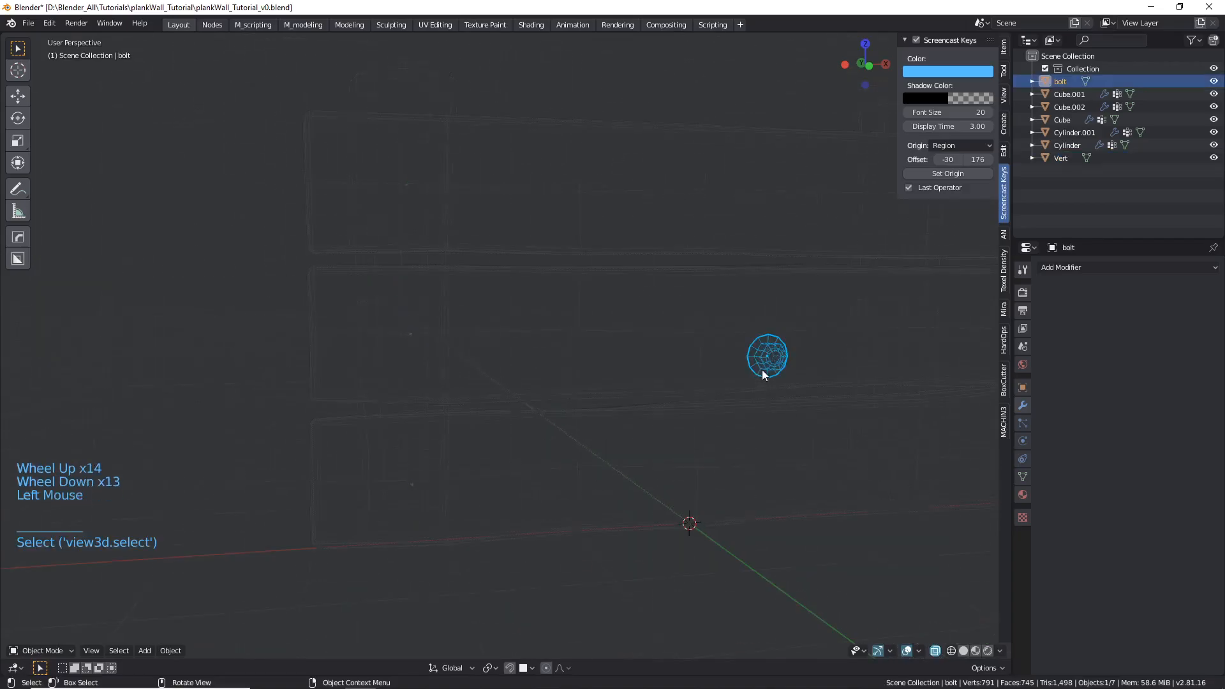
key("shift+z")
right_click(764, 372)
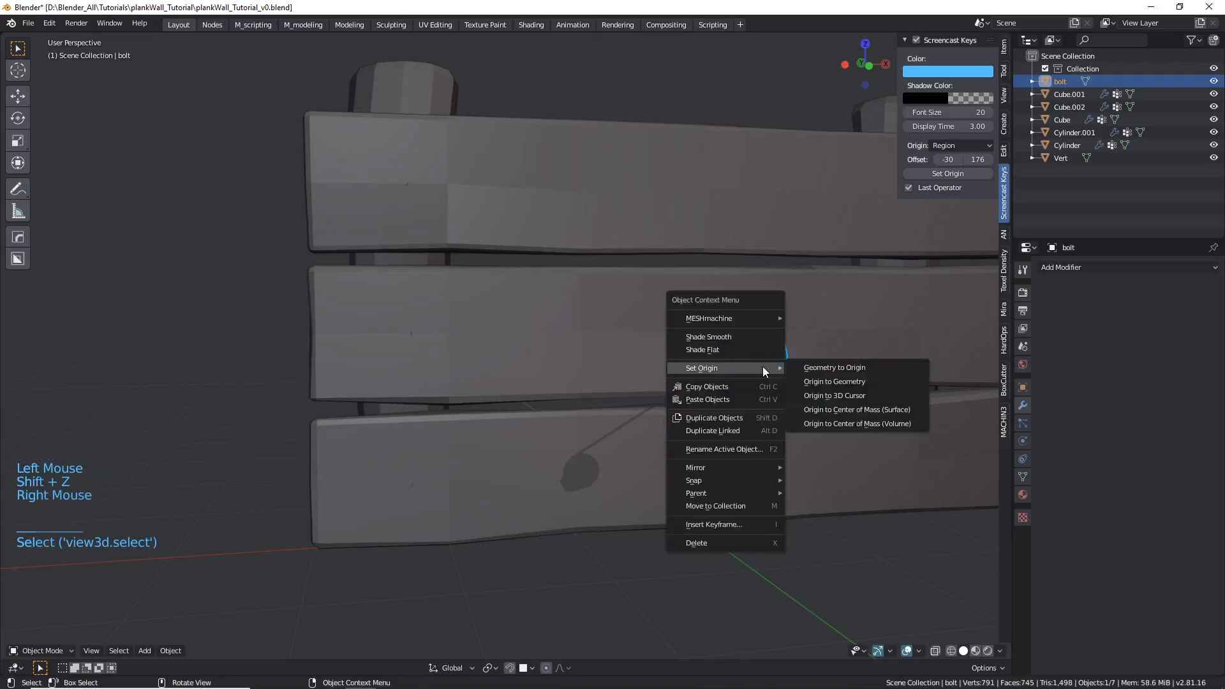
- Select the three-vertex object and snap the 3D cursor to its origin on the middle plank
key("shift+z")
scroll(410, 361, "up", 3)
left_click(428, 327)
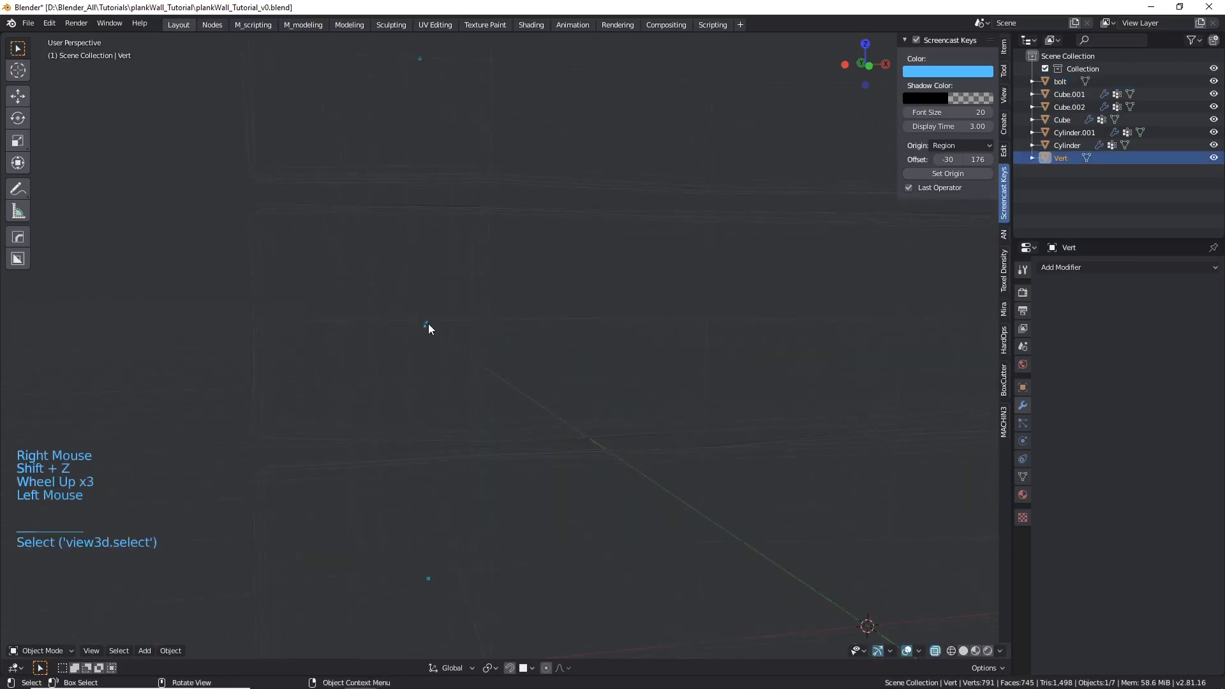
right_click(427, 327)
key("shift+s")
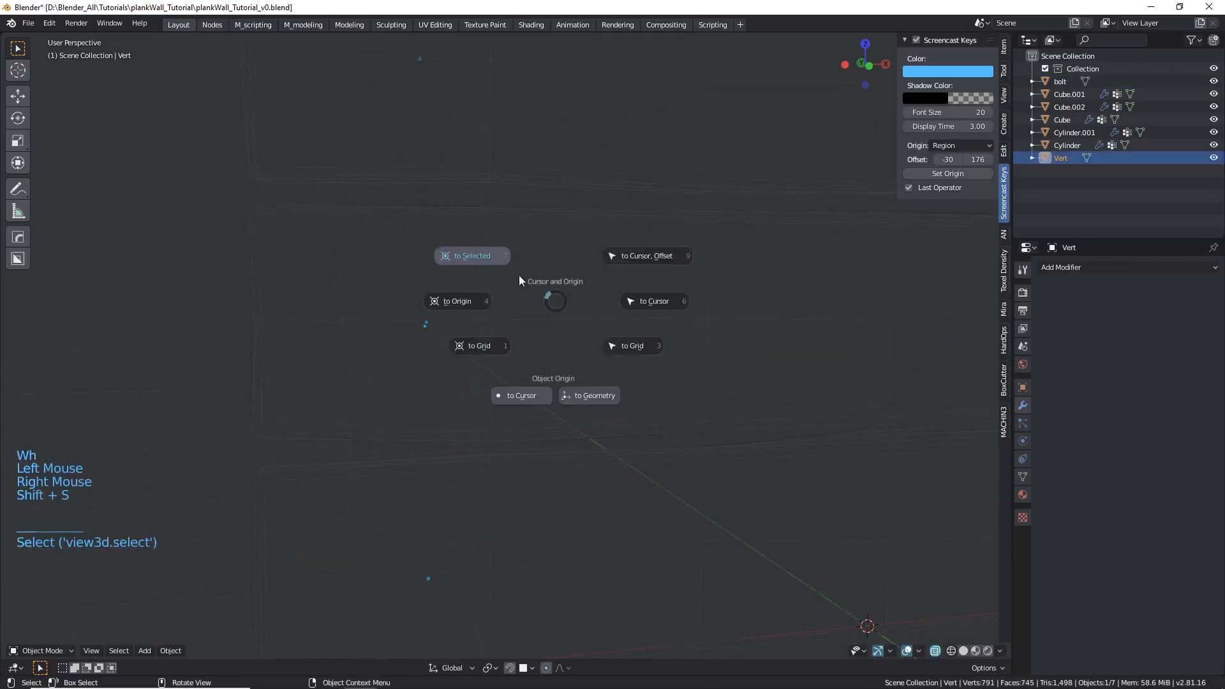
- Select the bolt and snap it to the 3D cursor on the middle plank
scroll(503, 290, "down", 5)
key("shift+z")
left_click(727, 328)
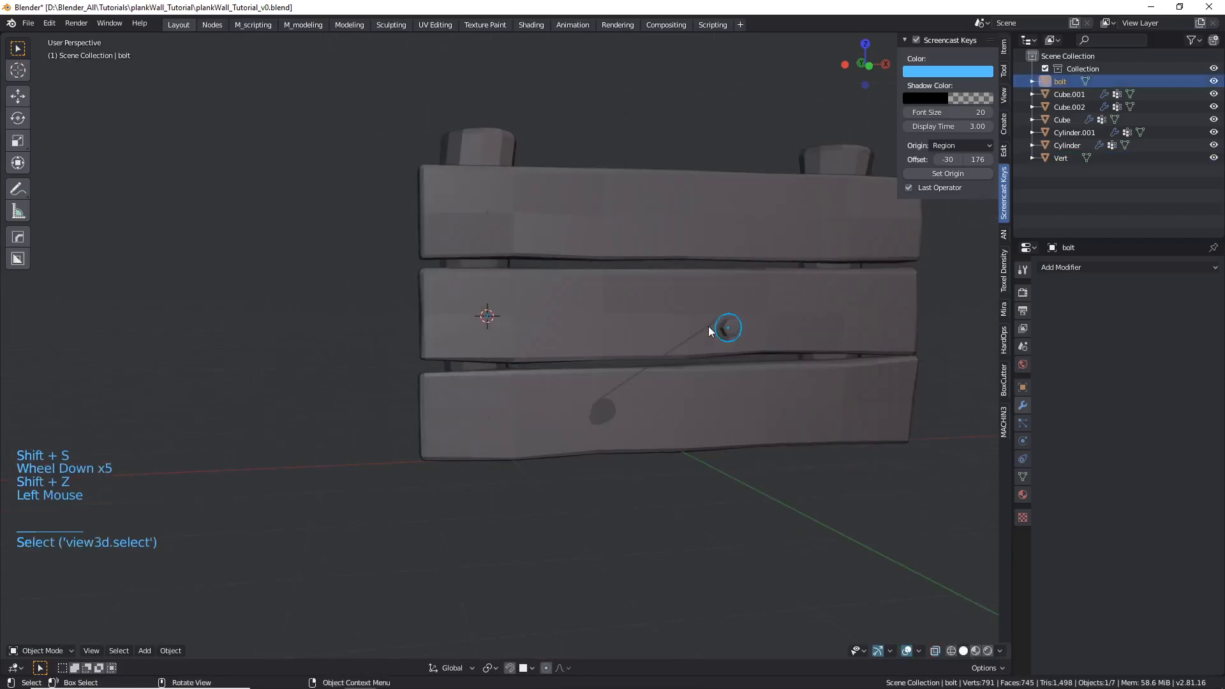
scroll(714, 329, "up", 2)
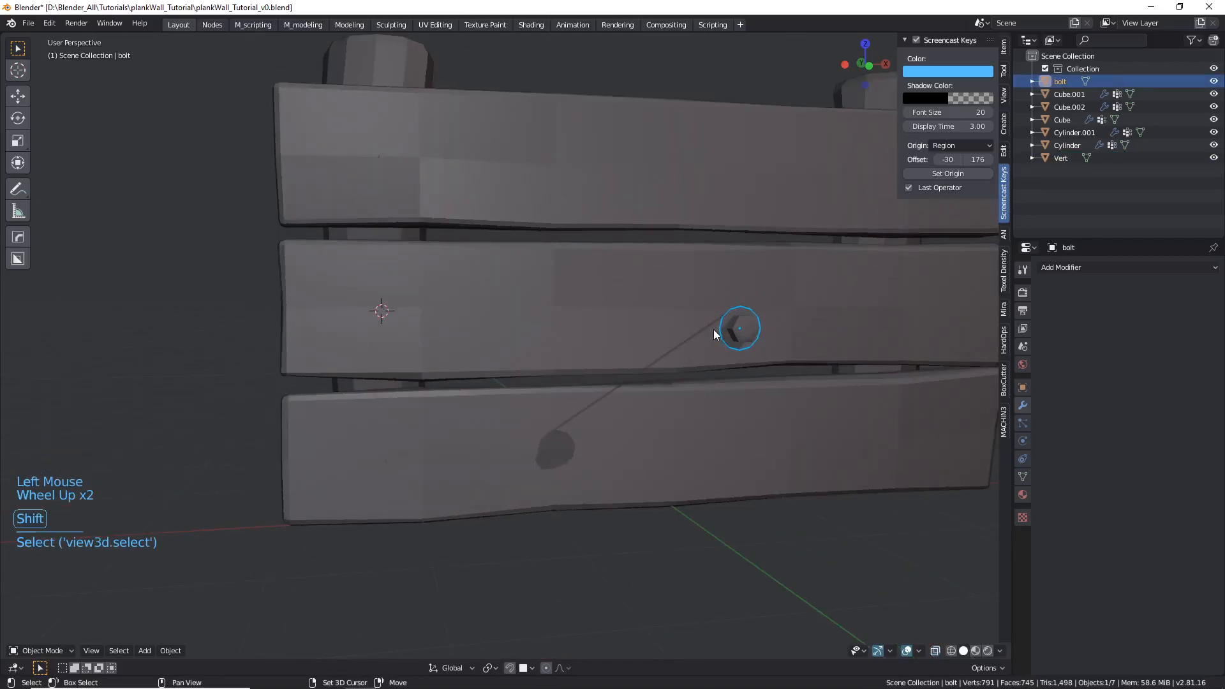
key("shift+s")
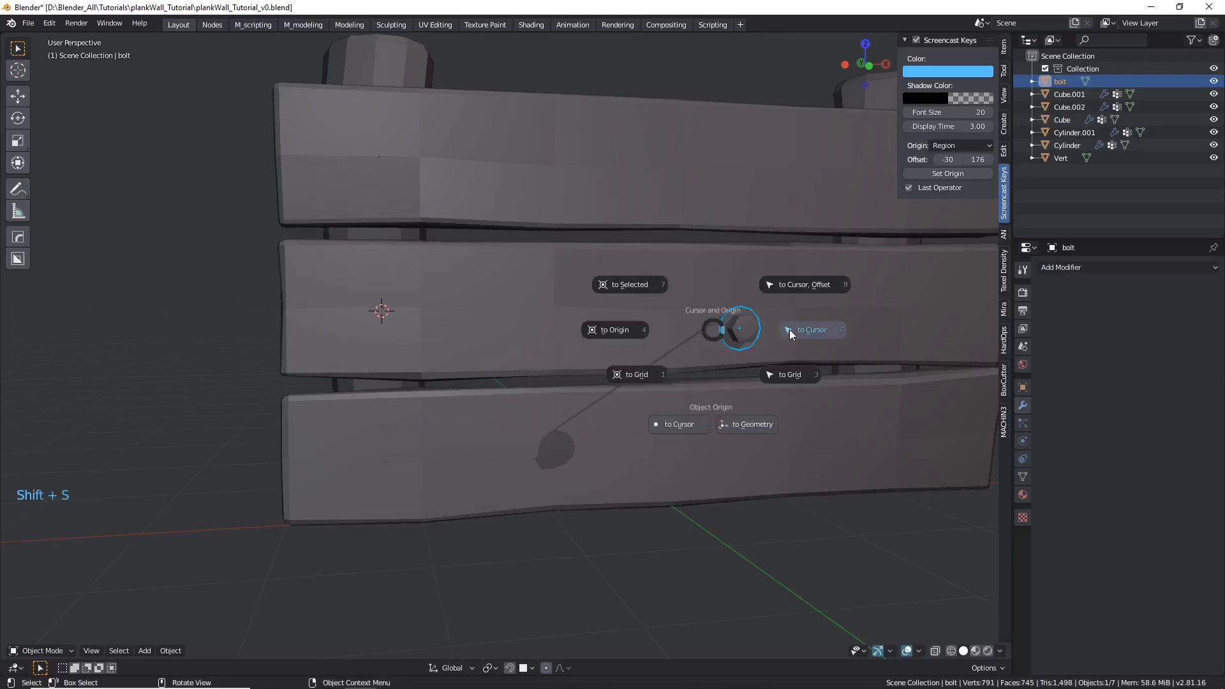
scroll(408, 328, "down", 2)
scroll(377, 327, "down", 1)
- Examine from several angles how the bolt sits against the middle plank's face
middle_click_drag(376, 327, 462, 341)
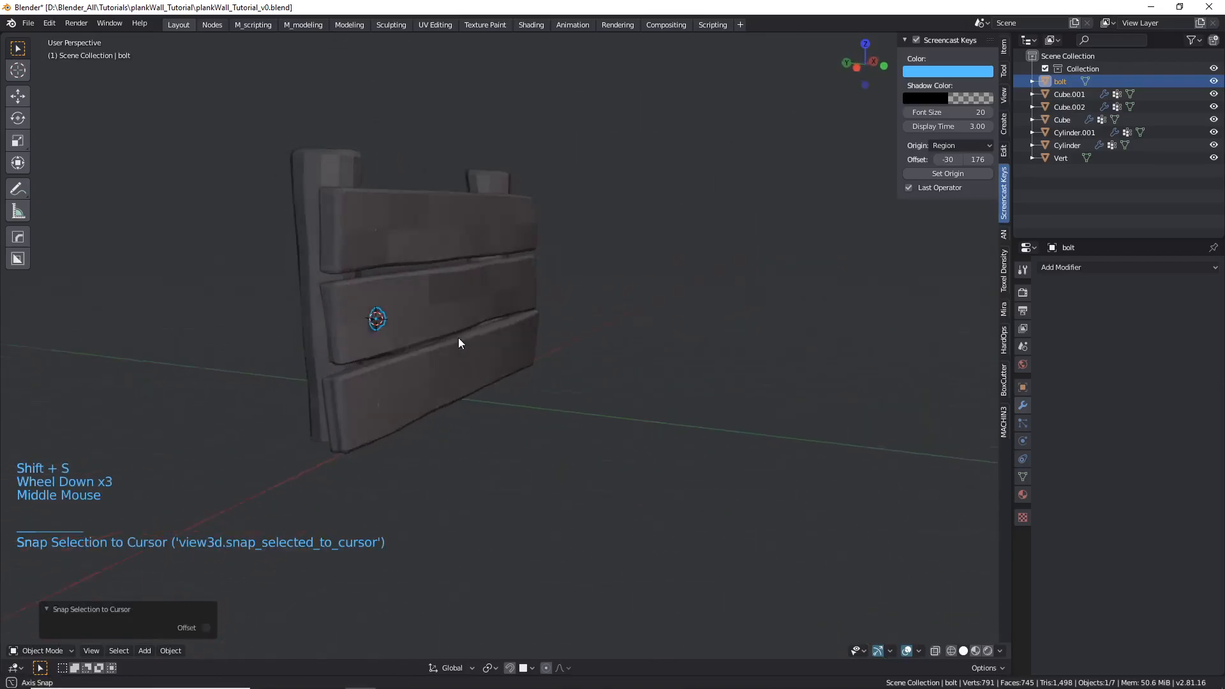
scroll(331, 309, "up", 4)
scroll(331, 313, "up", 4)
middle_click_drag(367, 313, 607, 369)
scroll(333, 319, "down", 4)
scroll(299, 315, "down", 5)
scroll(345, 317, "up", 2)
scroll(361, 351, "up", 2)
- Select the three-vertex object and open its Instancing settings in the object properties
key("shift+z")
scroll(378, 383, "up", 3)
scroll(381, 119, "down", 2)
middle_click_drag(381, 121, 380, 144, "shift")
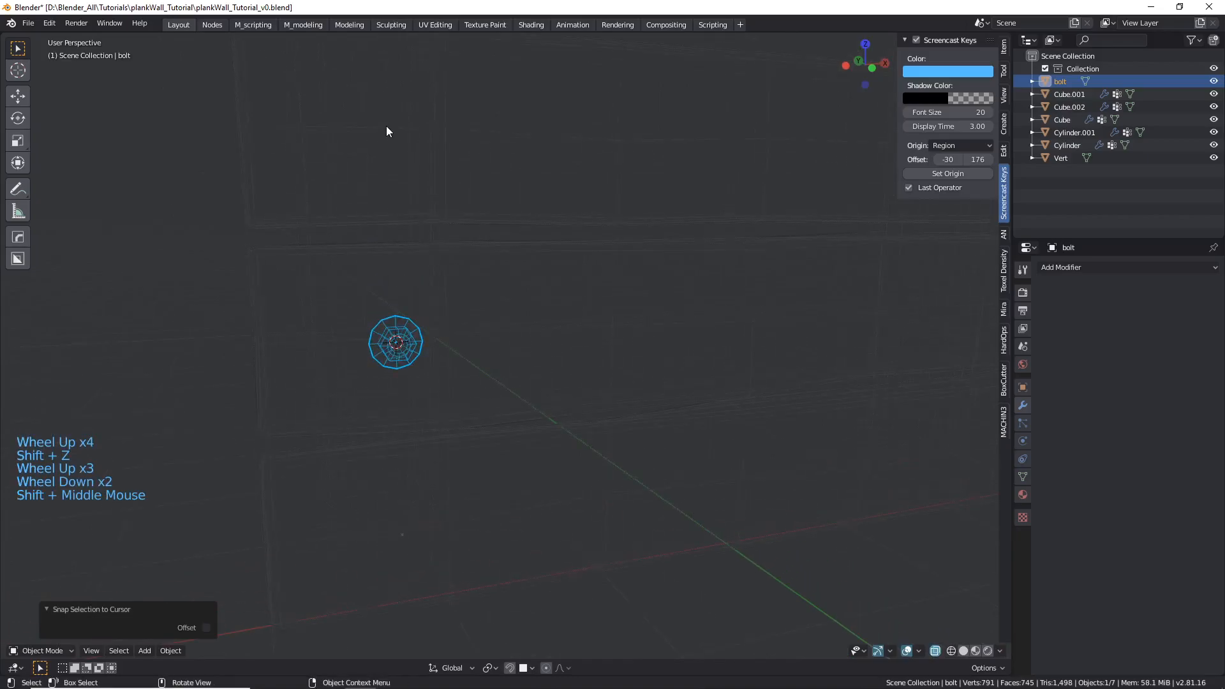
left_click(385, 128)
key("shift+z")
scroll(400, 170, "down", 3)
left_click(1023, 387)
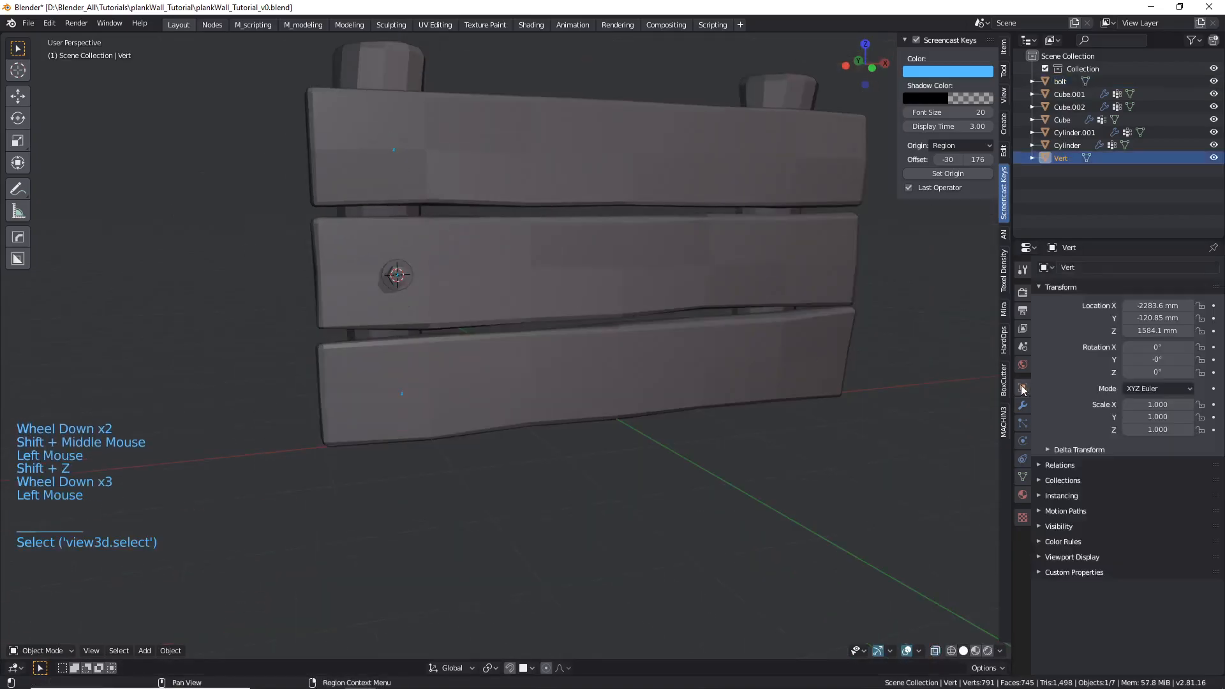
left_click(1053, 498)
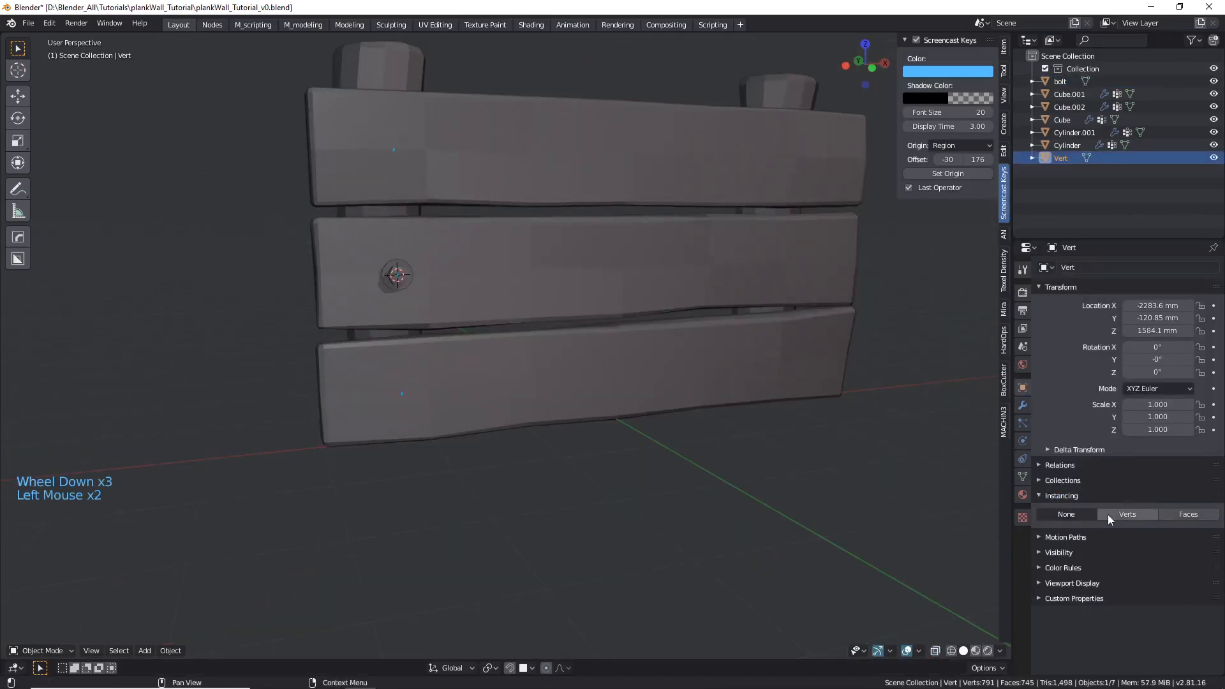
- Parent the bolt to the three-vertex object using the Object parent type
scroll(370, 266, "up", 3)
left_click(412, 281)
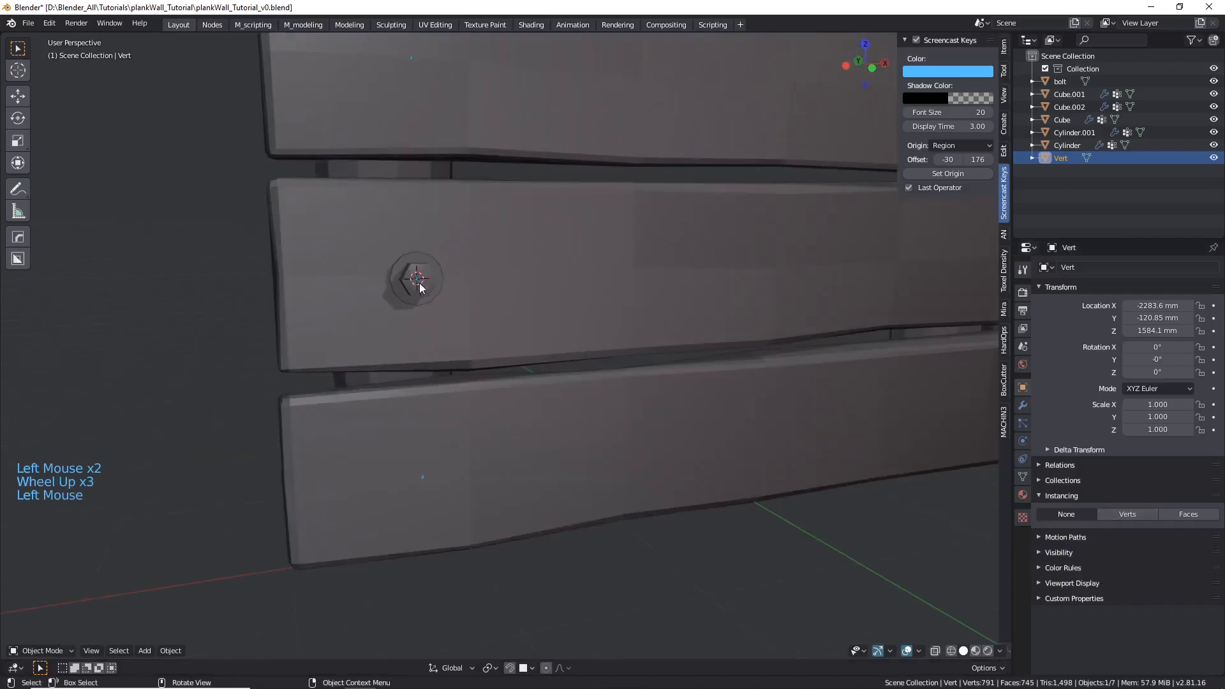
scroll(419, 282, "up", 3)
key("shift+z")
middle_click_drag(412, 172, 487, 475, "shift")
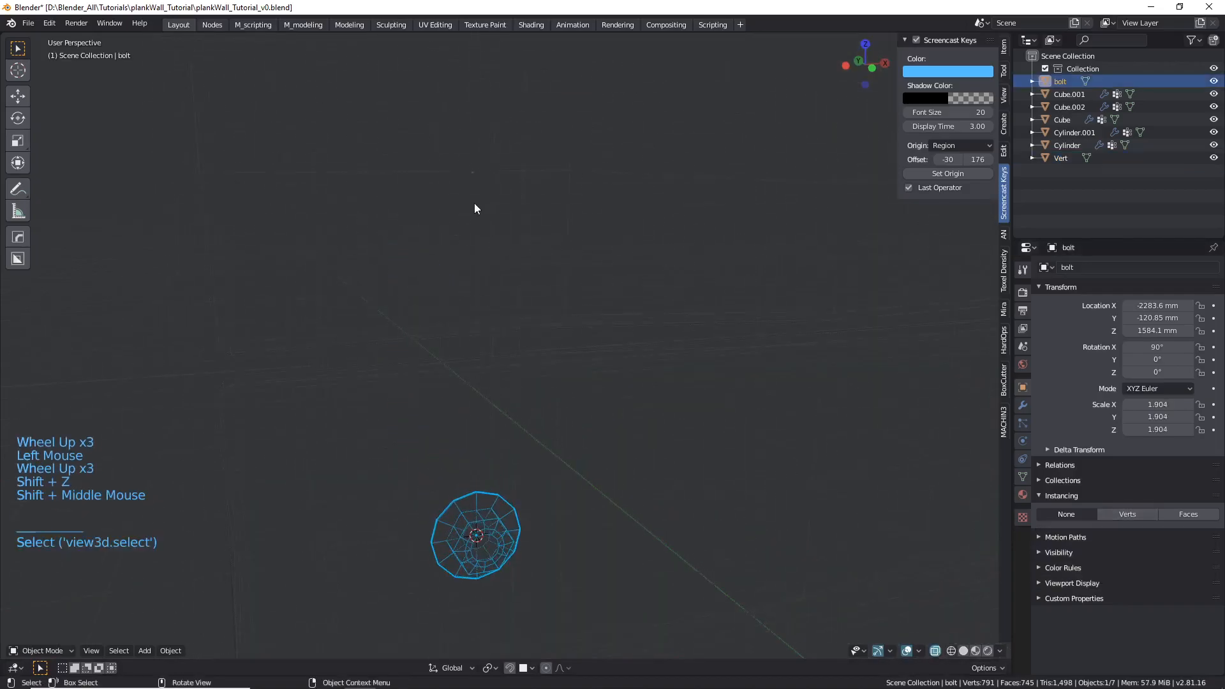
scroll(472, 176, "up", 5)
left_click(466, 171, "shift")
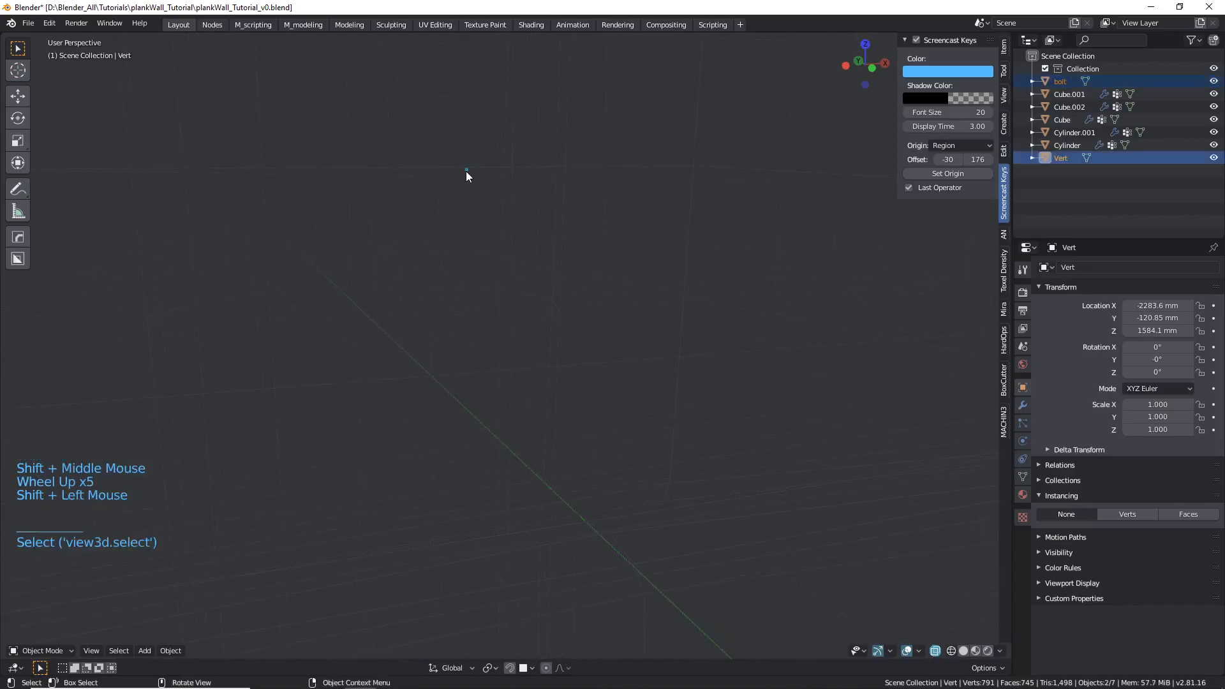
key("ctrl+p")
left_click(466, 171)
scroll(469, 182, "down", 12)
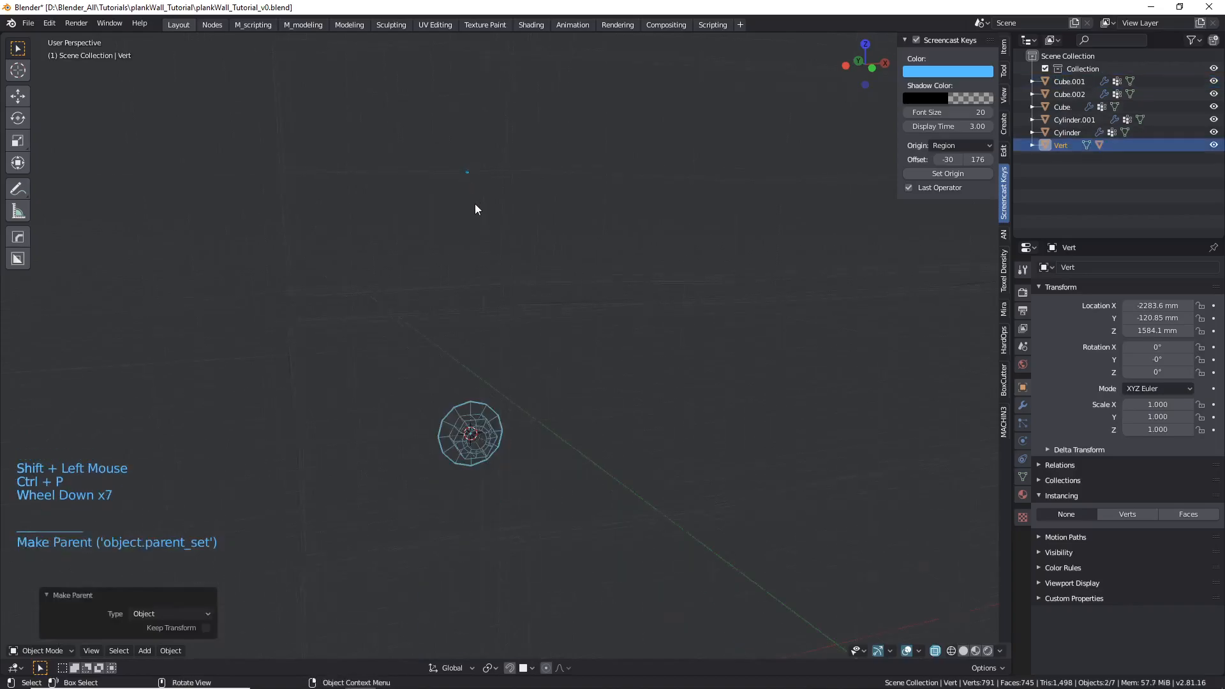
- Select only the three-vertex object and set its Instancing to Verts so each plank gets a bolt
key("shift+z")
scroll(484, 317, "up", 3)
scroll(492, 187, "up", 3)
key("shift+z")
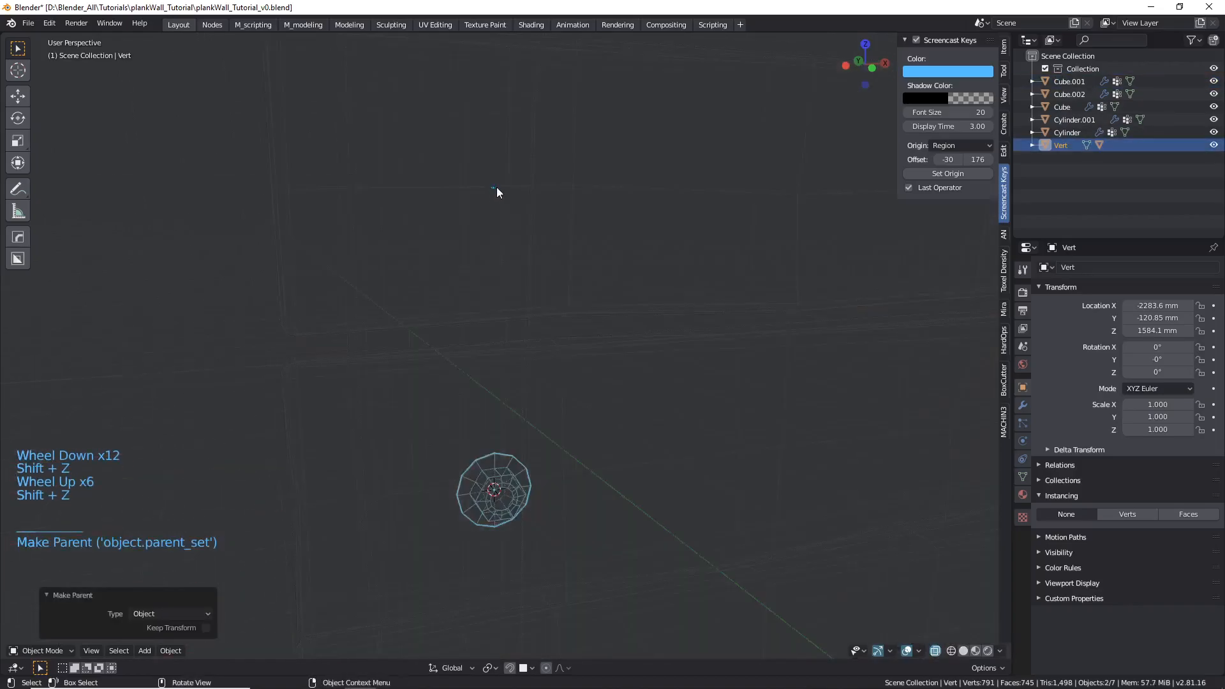
left_click(493, 186)
left_click(492, 187)
key("shift+z")
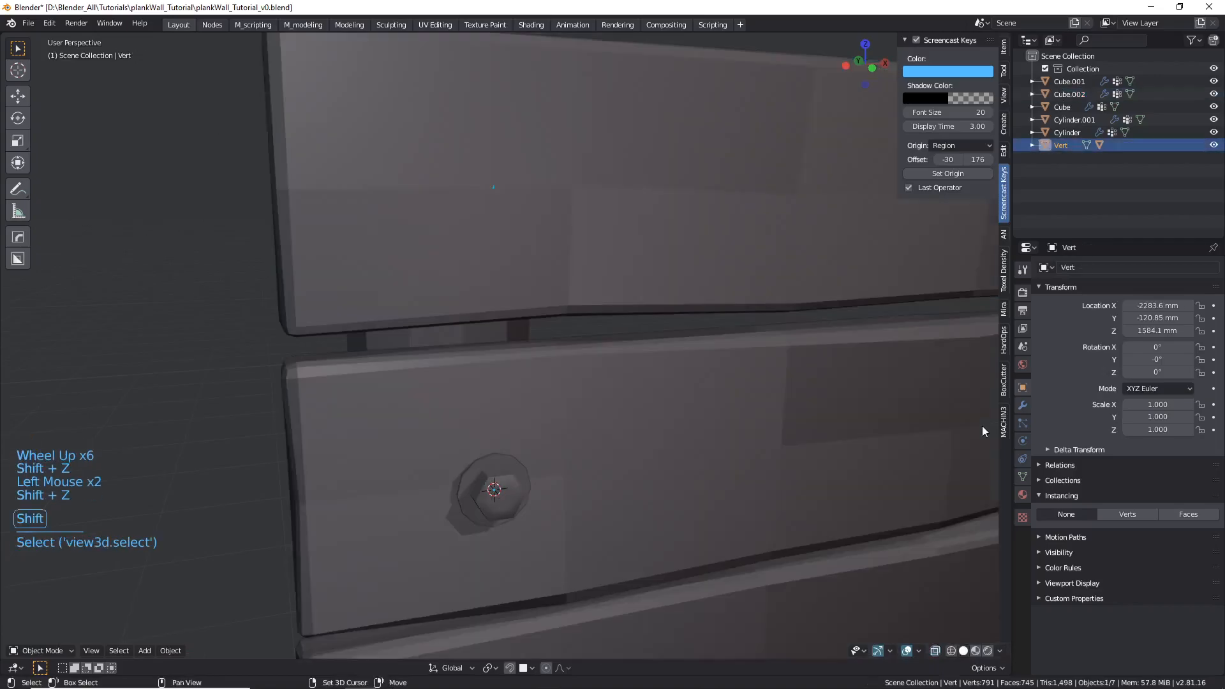
left_click(1118, 515)
scroll(550, 255, "down", 5)
scroll(553, 351, "up", 1)
middle_click_drag(553, 351, 594, 345)
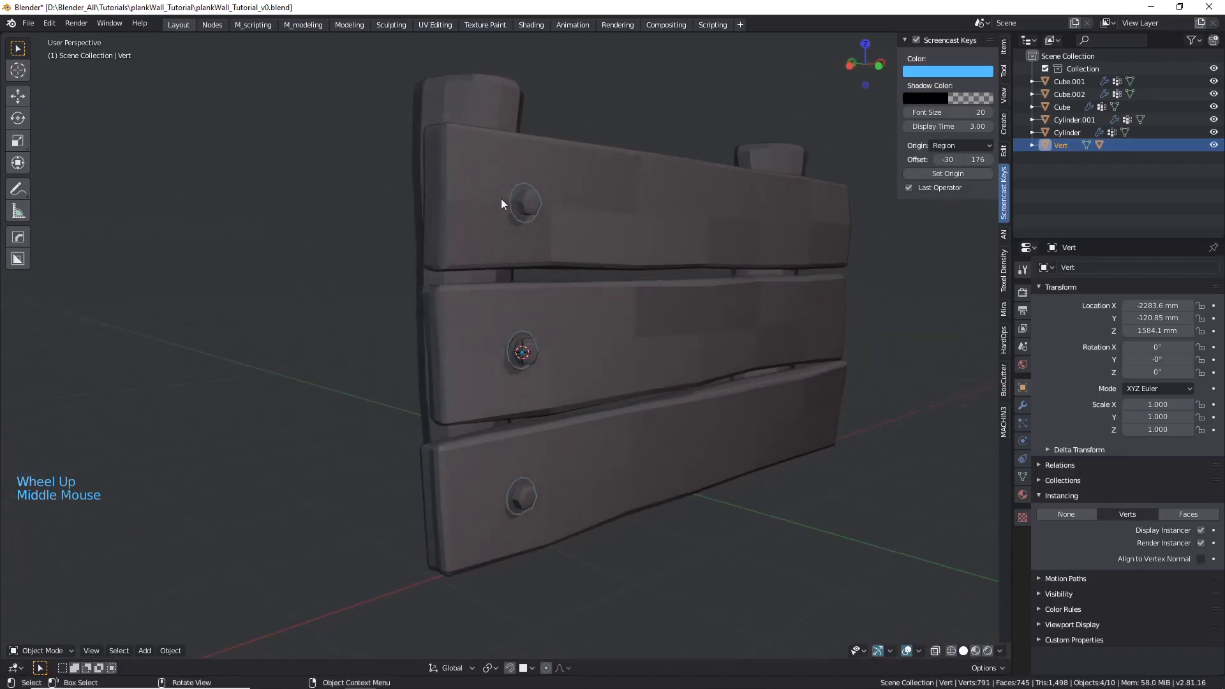
- In Edit Mode, select the top plank's vertex and move it -1.98 mm along Y to adjust the bolt's depth
scroll(500, 201, "up", 5)
key("Tab")
scroll(530, 214, "up", 2)
key("shift+z")
left_click(552, 230)
scroll(555, 233, "down", 2)
key("shift+z")
middle_click_drag(555, 236, 613, 261)
scroll(574, 217, "up", 2)
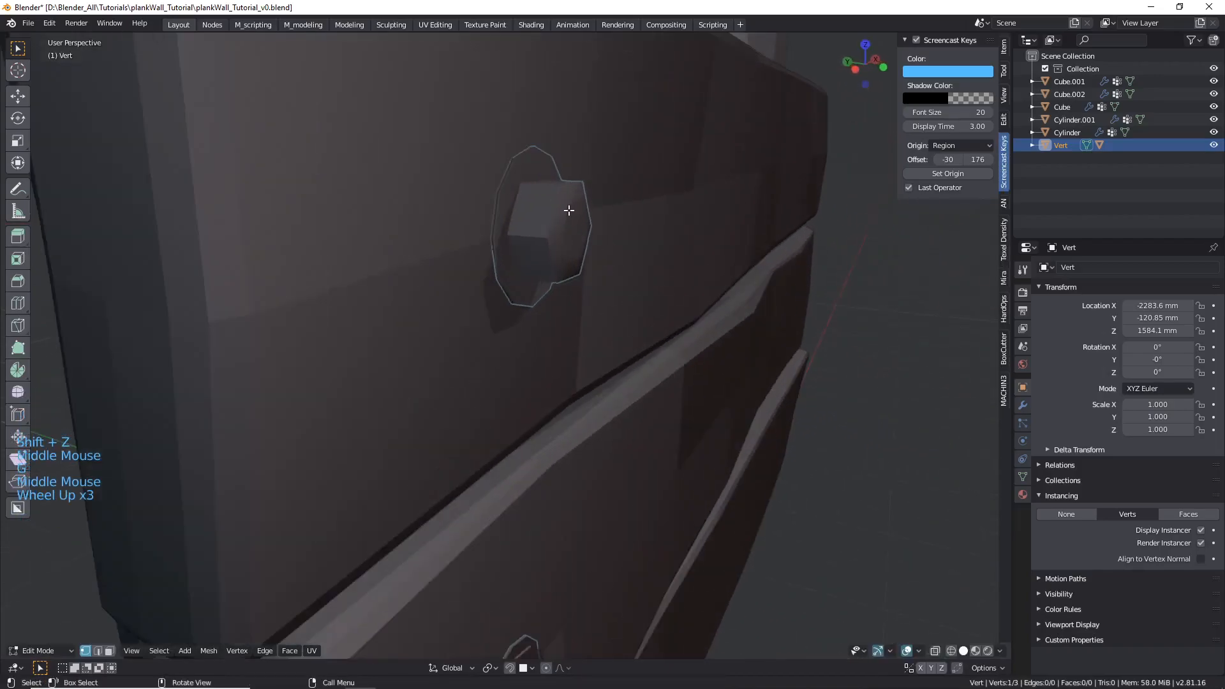
scroll(563, 205, "up", 1)
middle_click_drag(563, 205, 599, 230)
key("g")
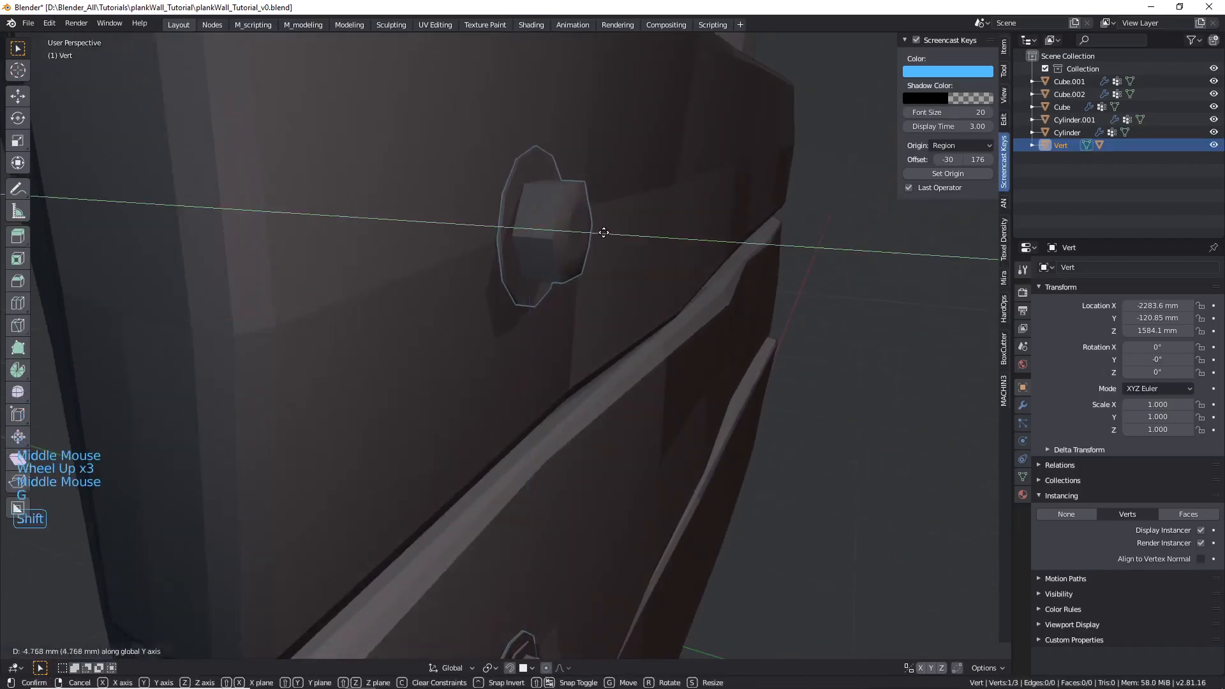
left_click(593, 231)
middle_click_drag(593, 231, 621, 237)
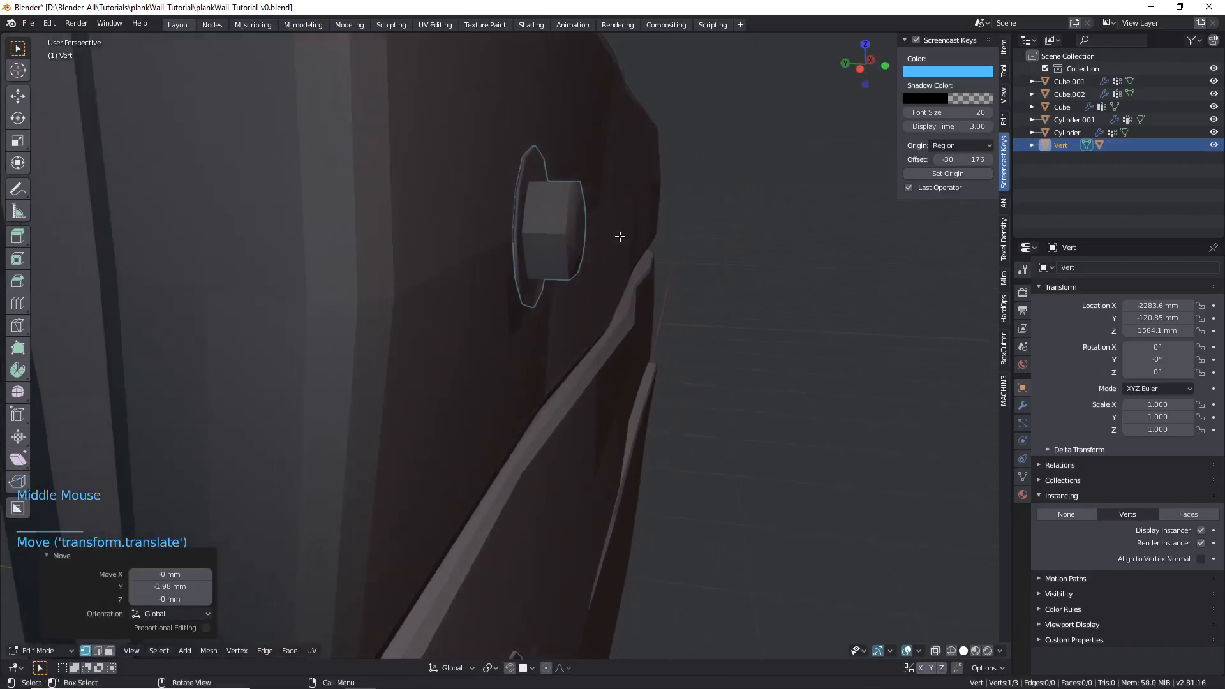
key("r")
key("x")
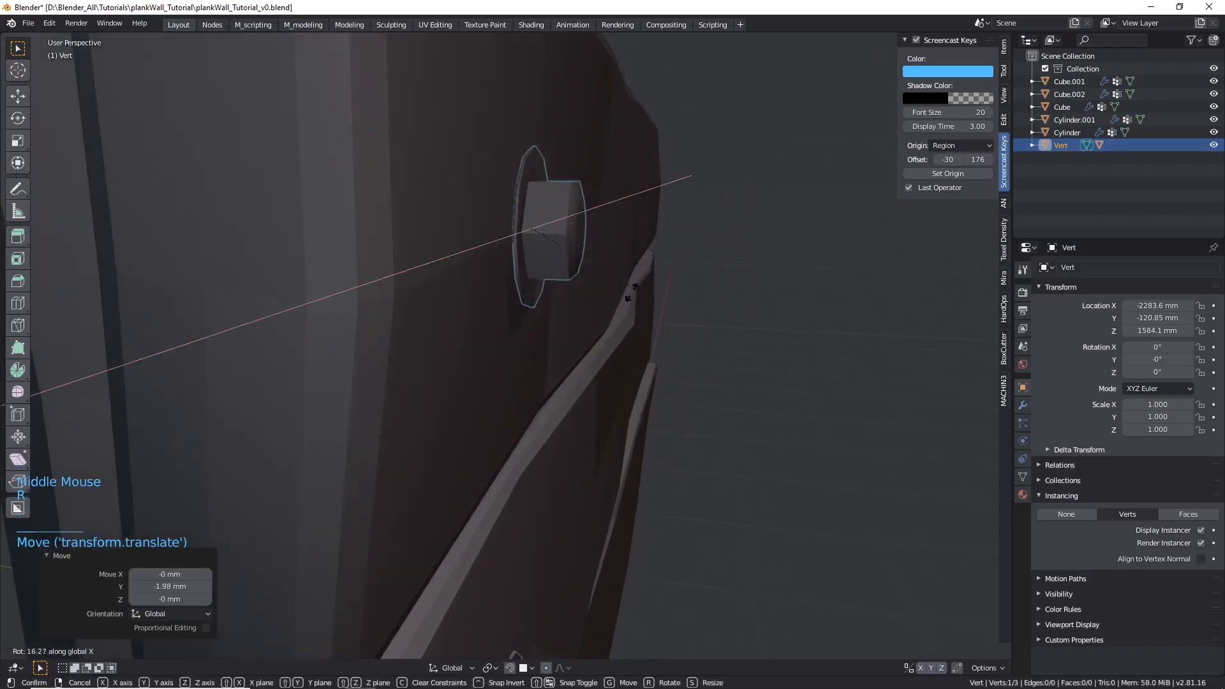
key("Escape")
key("r")
key("y")
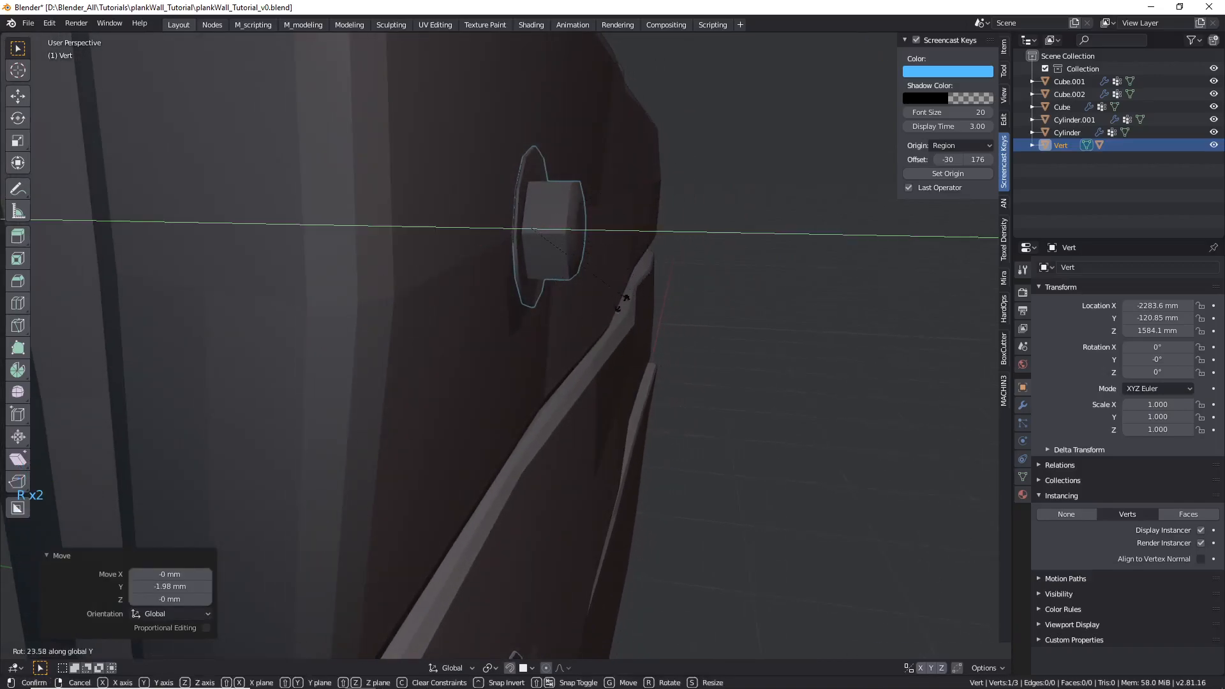
key("Escape")
- Move the middle plank's vertex about 2.6 mm along Y to seat its bolt, and return to Object Mode
scroll(620, 186, "down", 6)
middle_click_drag(577, 256, 545, 362)
scroll(545, 362, "up", 6)
key("Tab")
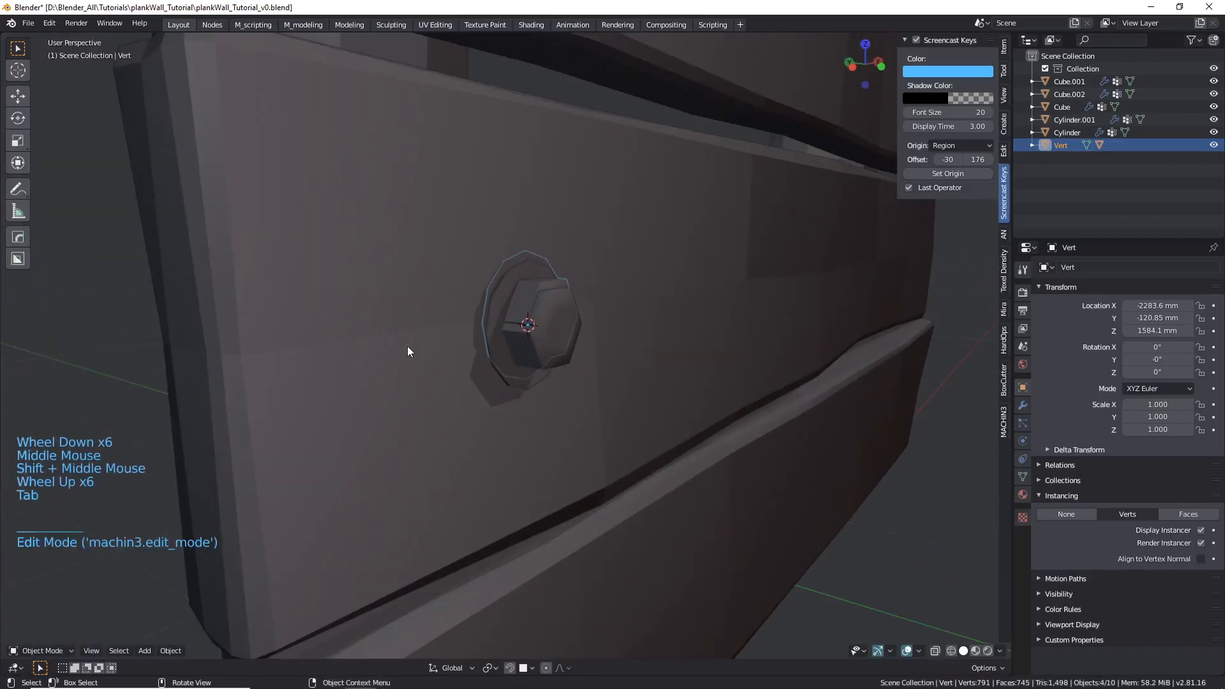
key("Tab")
key("shift+z")
scroll(536, 320, "up", 3)
left_click(539, 323)
key("shift+z")
middle_click_drag(538, 323, 630, 324)
key("g")
key("x")
key("y")
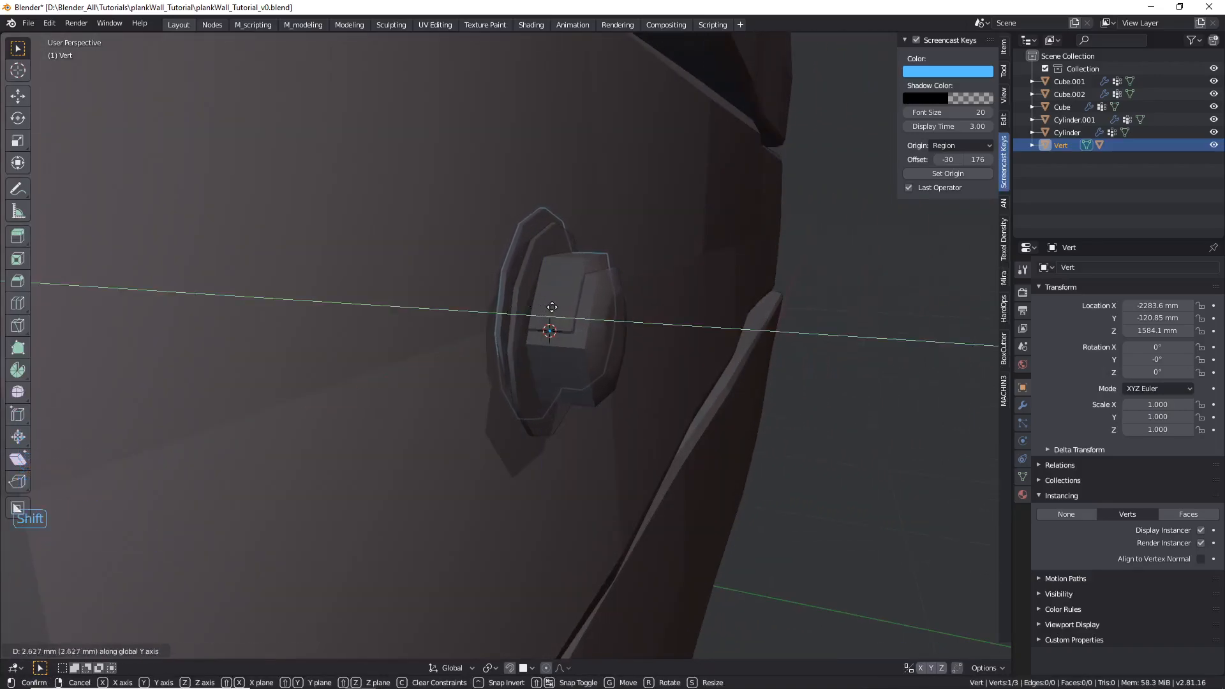
left_click(553, 307)
key("Tab")
- Hide the original bolt object on the middle plank and select the three-vertex object carrying the instanced bolts
left_click(578, 315)
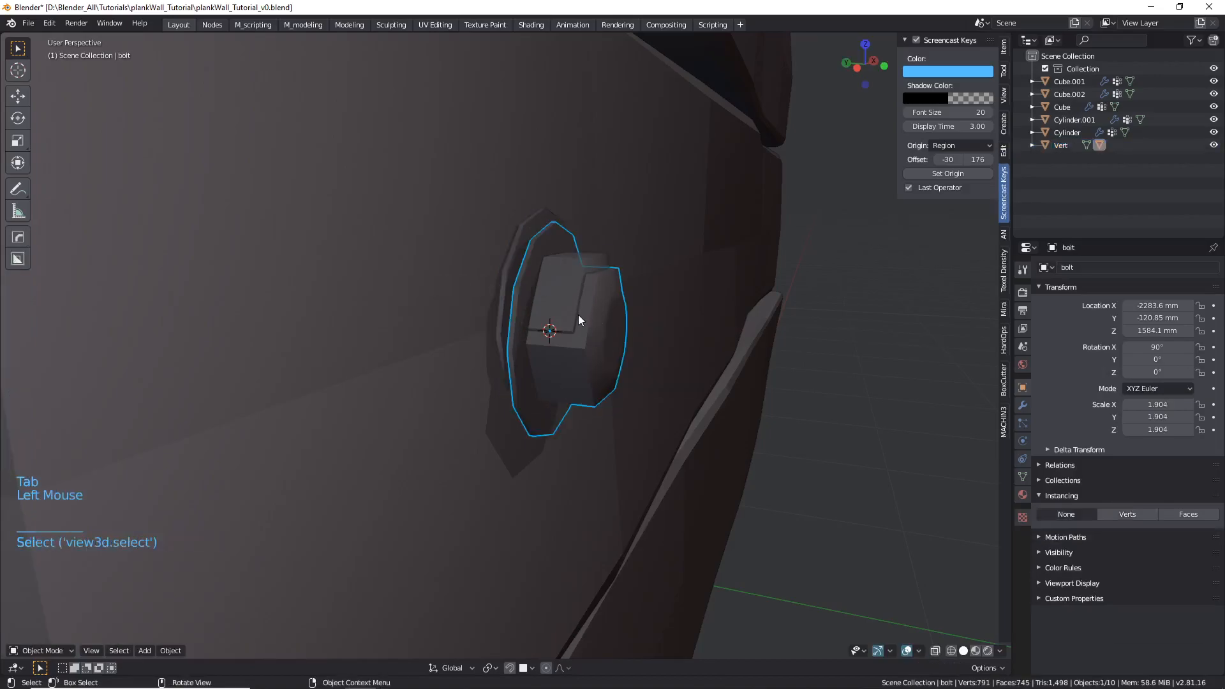
key("h")
scroll(578, 315, "down", 7)
middle_click_drag(587, 372, 524, 363, "shift")
scroll(522, 563, "up", 3)
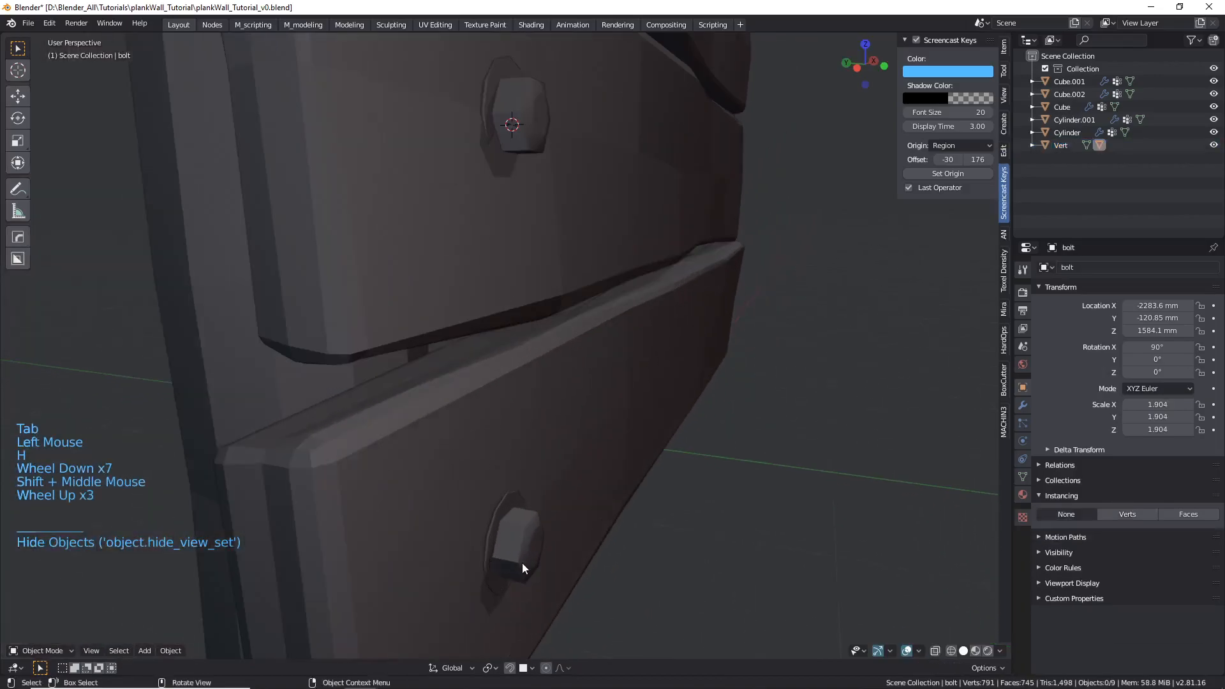
left_click(518, 550)
scroll(504, 485, "down", 6)
middle_click_drag(485, 447, 382, 393)
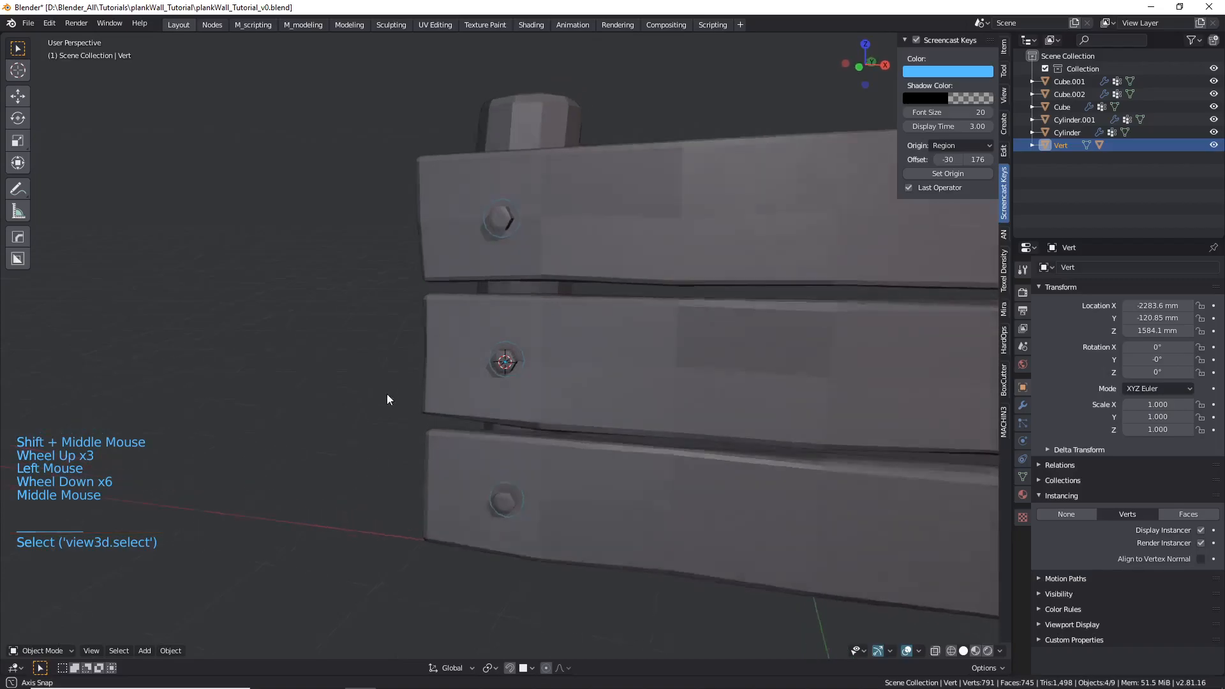
scroll(434, 392, "down", 2)
scroll(434, 391, "down", 1)
scroll(450, 293, "up", 2)
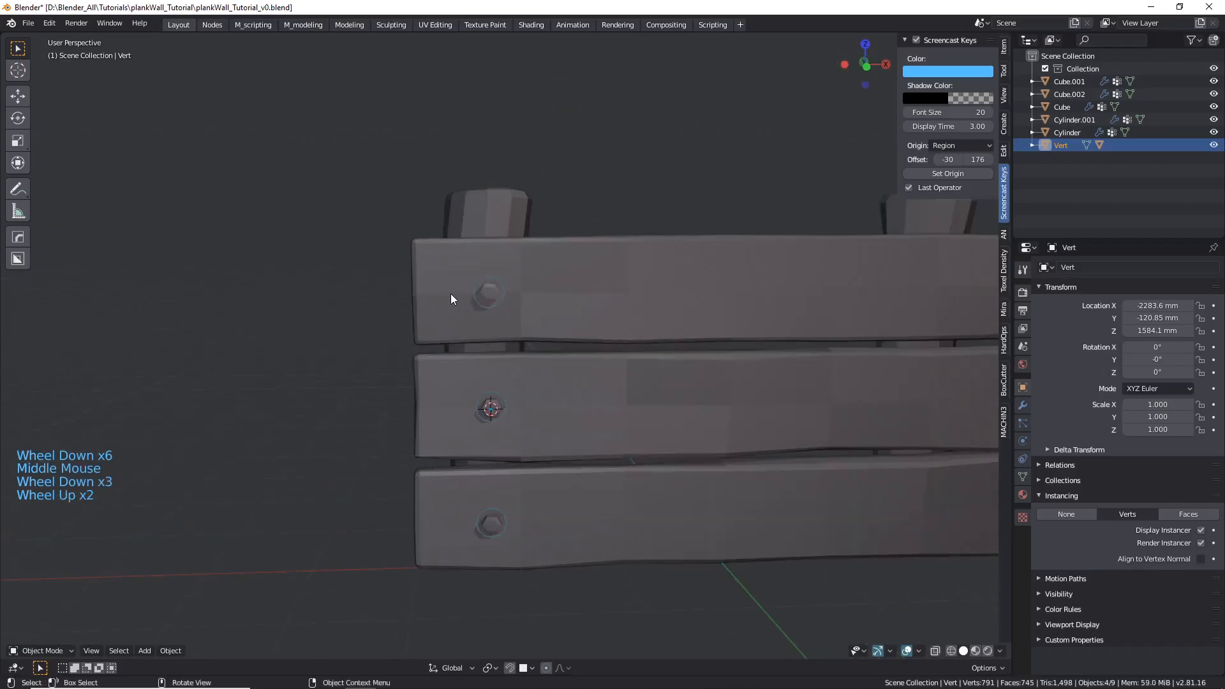
- Duplicate the three-vertex object 4475 mm along X, toward the opposite post
key("shift+z")
scroll(488, 286, "up", 3)
left_click(492, 282)
left_click(493, 282)
scroll(492, 286, "down", 5)
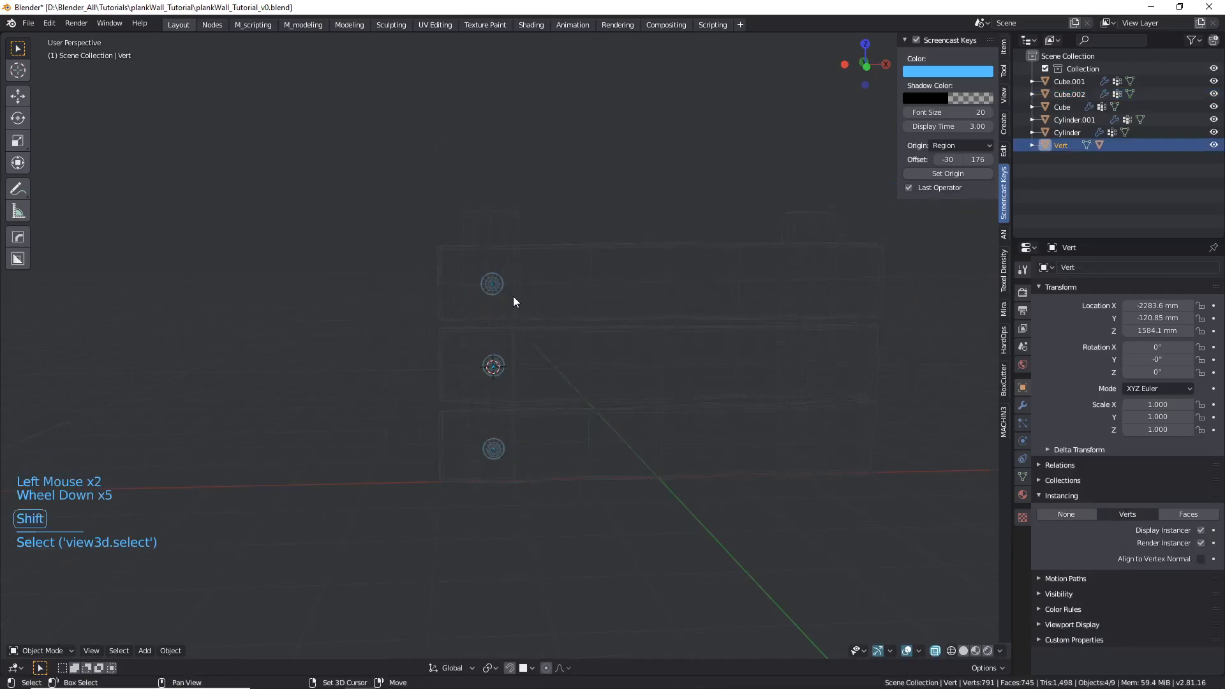
key("shift+z")
middle_click_drag(556, 302, 422, 338, "shift")
key("shift+d")
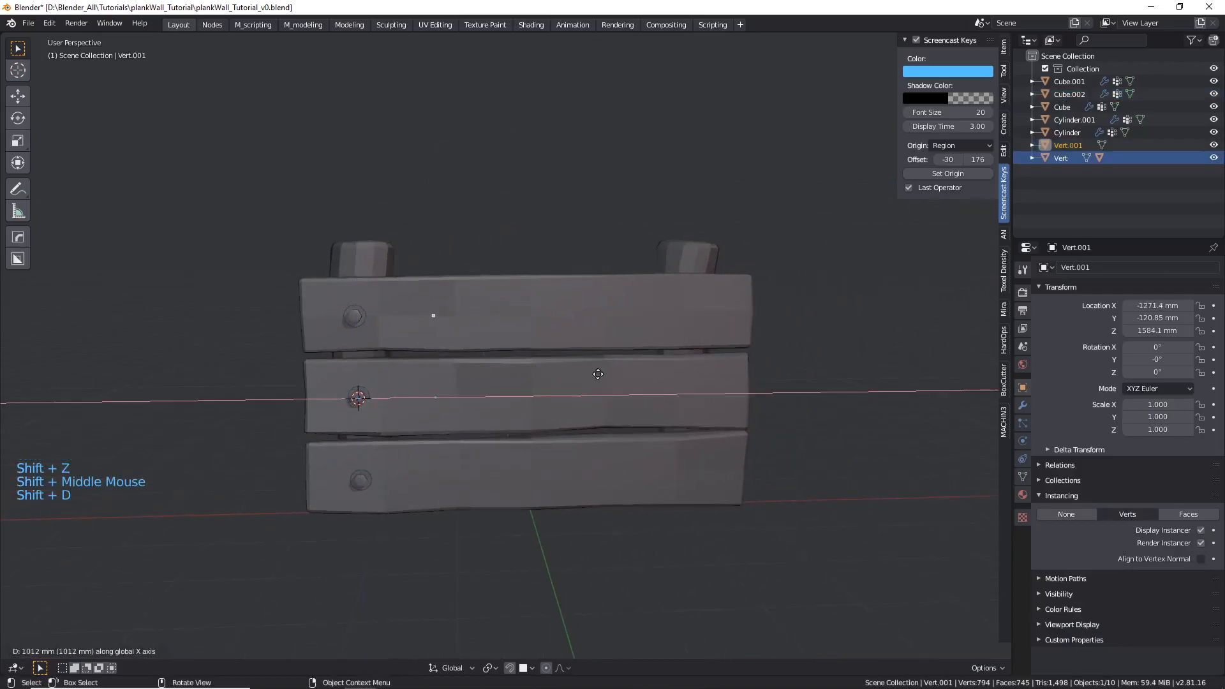
left_click(848, 349)
- In front view, move the duplicated vertices another 136 mm along X to line up with the opposite post
middle_click_drag(831, 354, 672, 328)
key("KP_1")
key("shift+z")
scroll(740, 345, "up", 1)
scroll(677, 326, "up", 1)
key("g")
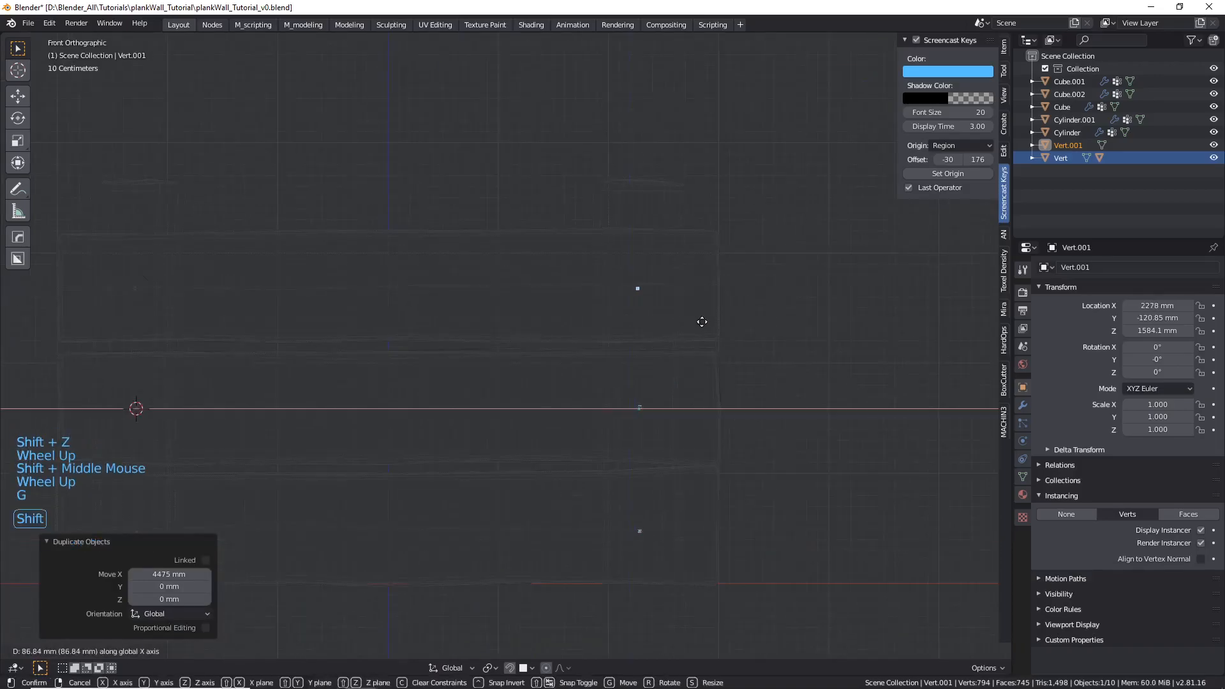
left_click(745, 331)
scroll(710, 328, "down", 4)
key("shift+z")
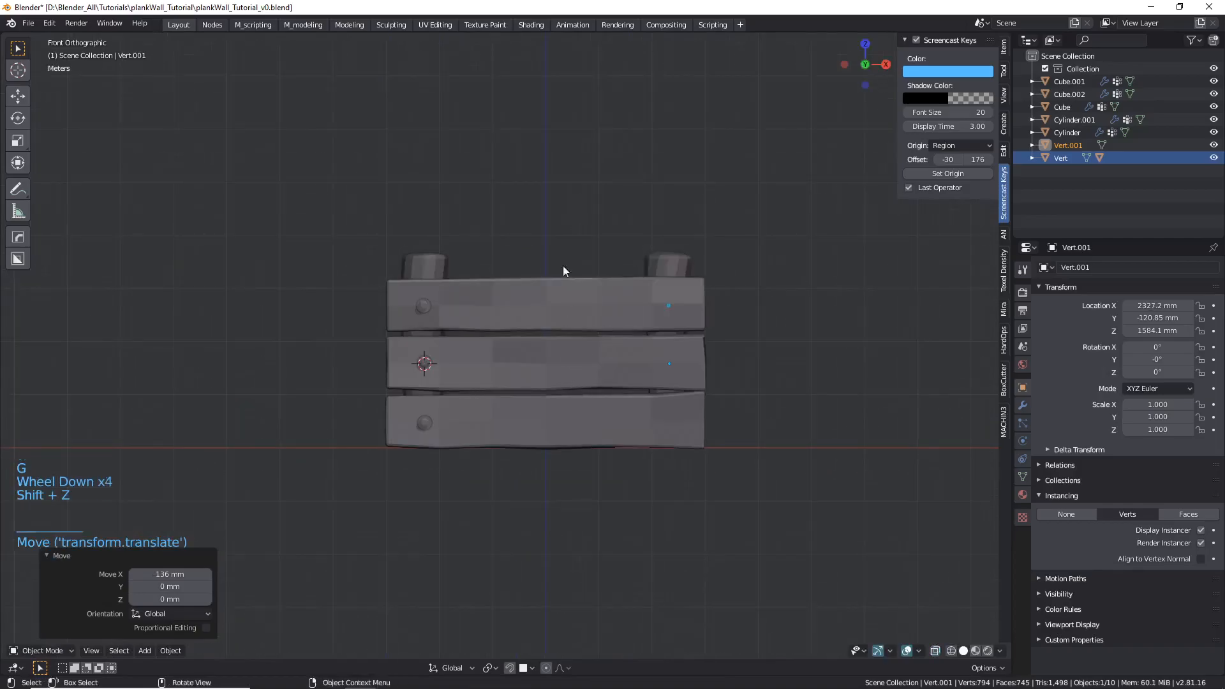
- Undo the duplicate of the three-vertex object and its moves, back to the single original object
key("Tab")
scroll(549, 366, "up", 3)
key("Tab")
scroll(550, 366, "down", 3)
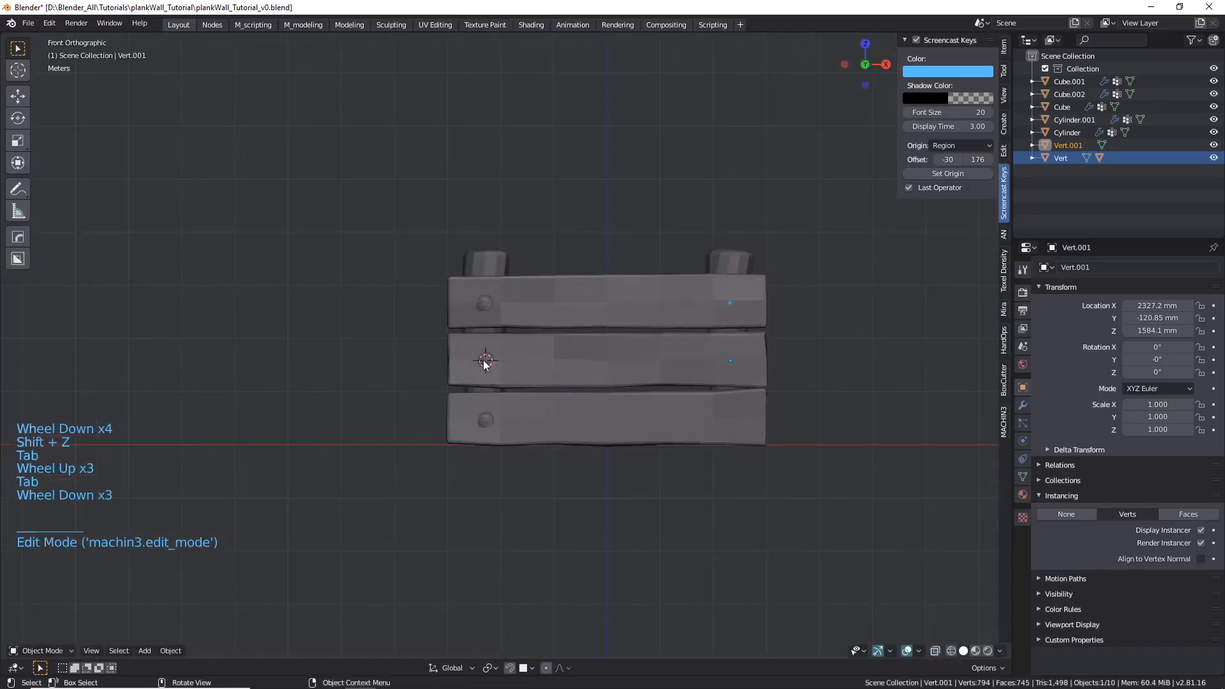
scroll(484, 363, "up", 3)
key("ctrl+z")
key("ctrl+z")
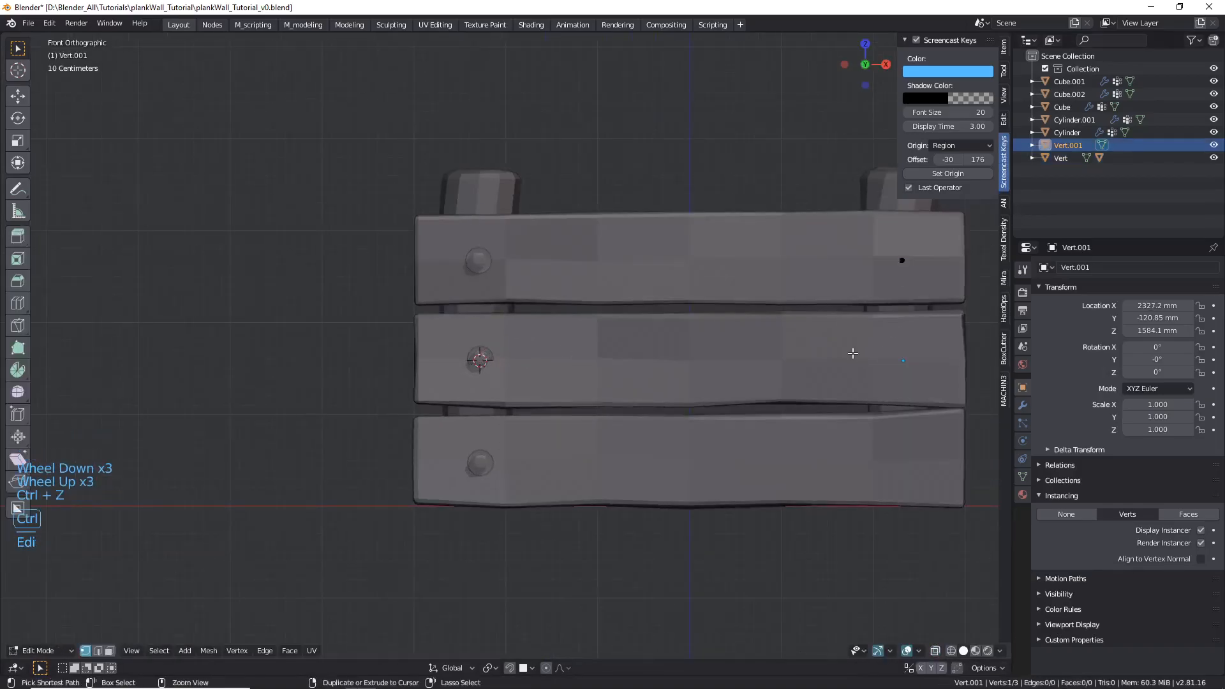
key("ctrl+z")
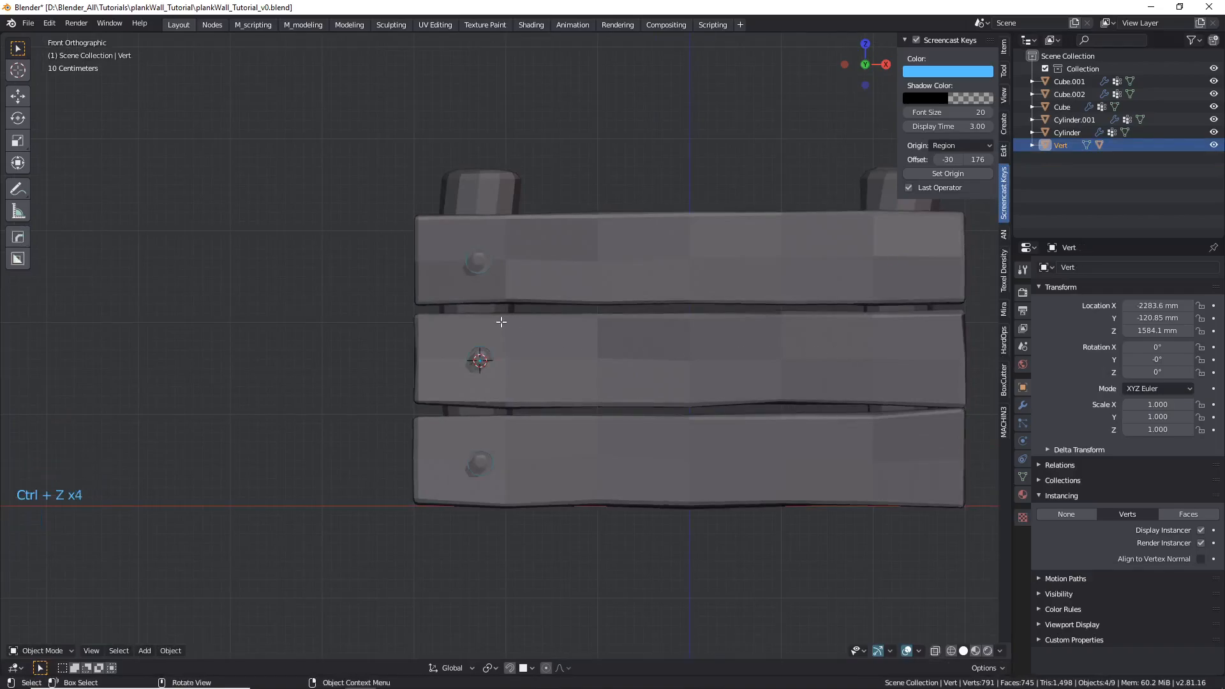
- In Edit Mode, duplicate all three bolt vertices 4605 mm along X to the opposite ends of the planks
scroll(499, 324, "up", 3)
key("shift+z")
key("Tab")
key("a")
scroll(510, 287, "down", 5)
middle_click_drag(517, 296, 511, 325, "shift")
key("shift+d")
key("x")
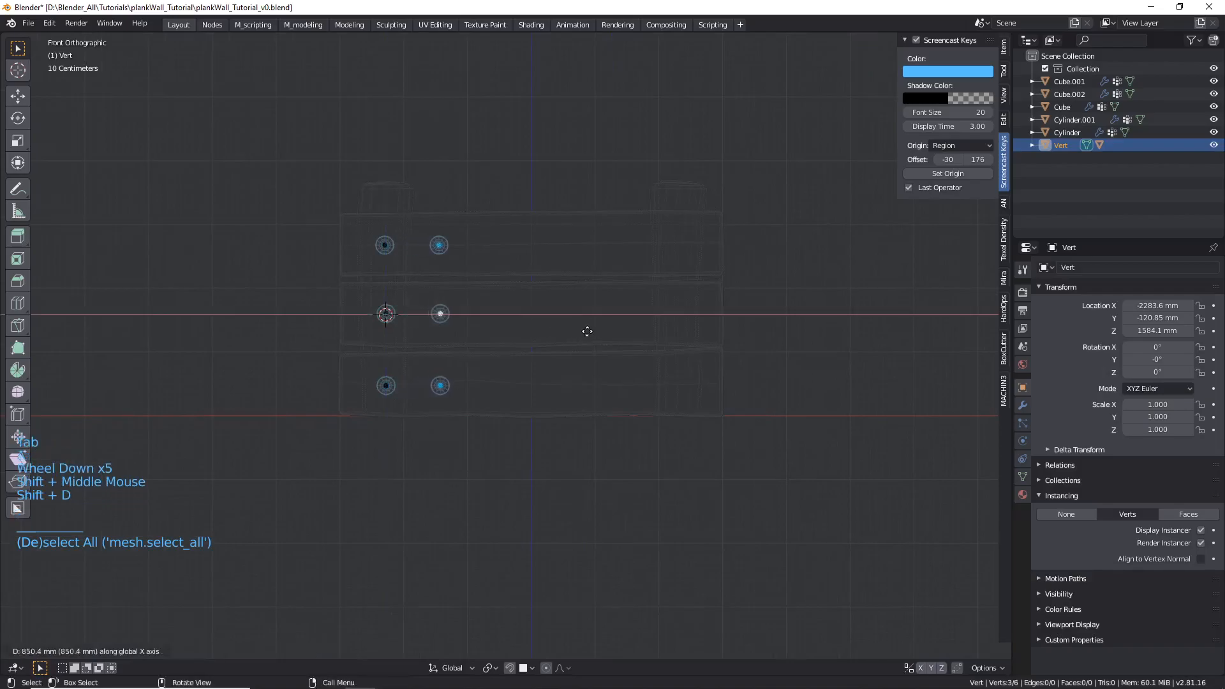
left_click(782, 321)
- Move the middle plank's duplicated vertex -50.8 mm along Y and fine-tune its Y position to seat the bolt on the plank
scroll(705, 245, "up", 3)
key("shift+z")
scroll(642, 226, "up", 3)
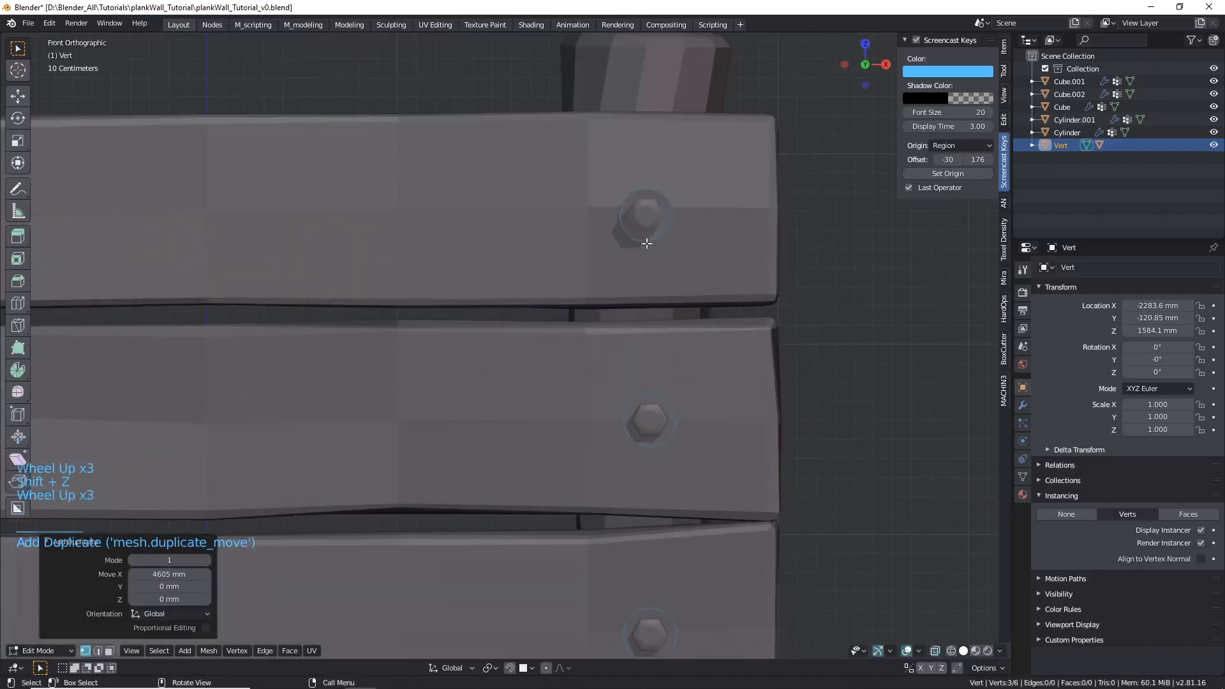
scroll(655, 364, "down", 5)
mouse_move(656, 364)
middle_mouse_down()
mouse_move(719, 380)
mouse_move(716, 396)
middle_mouse_up()
scroll(725, 361, "up", 3)
key("shift+z")
scroll(648, 358, "up", 4)
left_click(650, 372)
scroll(650, 371, "up", 3)
key("shift+z")
key("g")
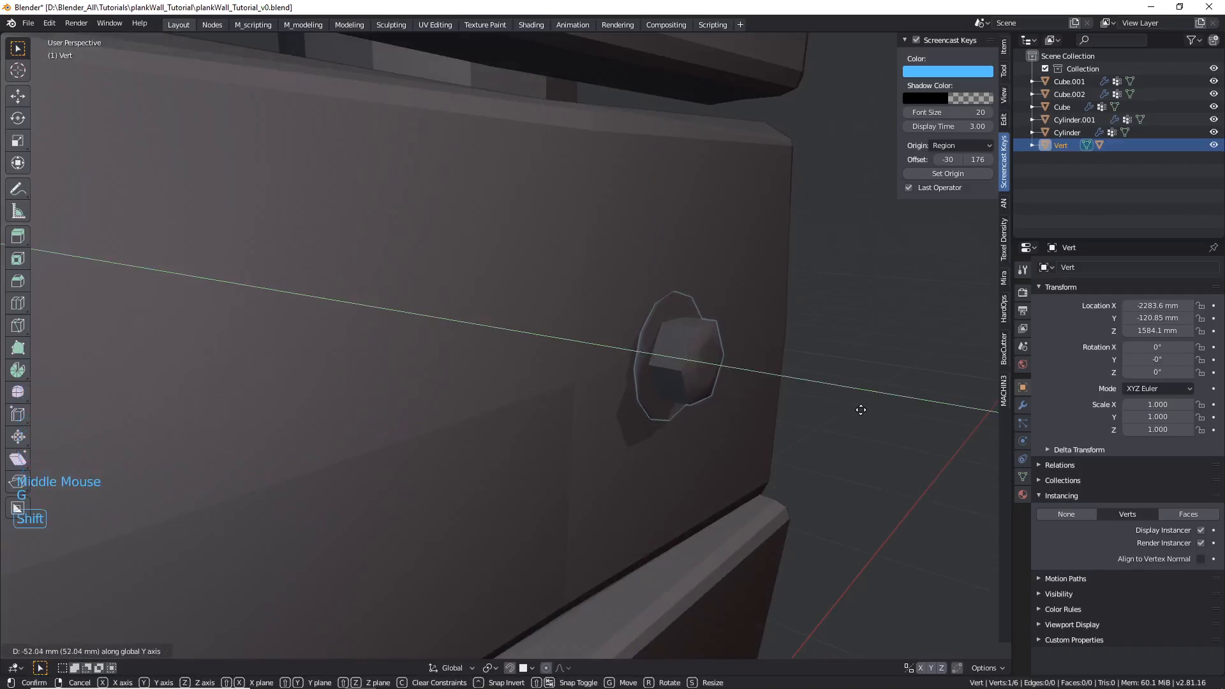
left_click(856, 408)
scroll(814, 386, "down", 1)
key("g")
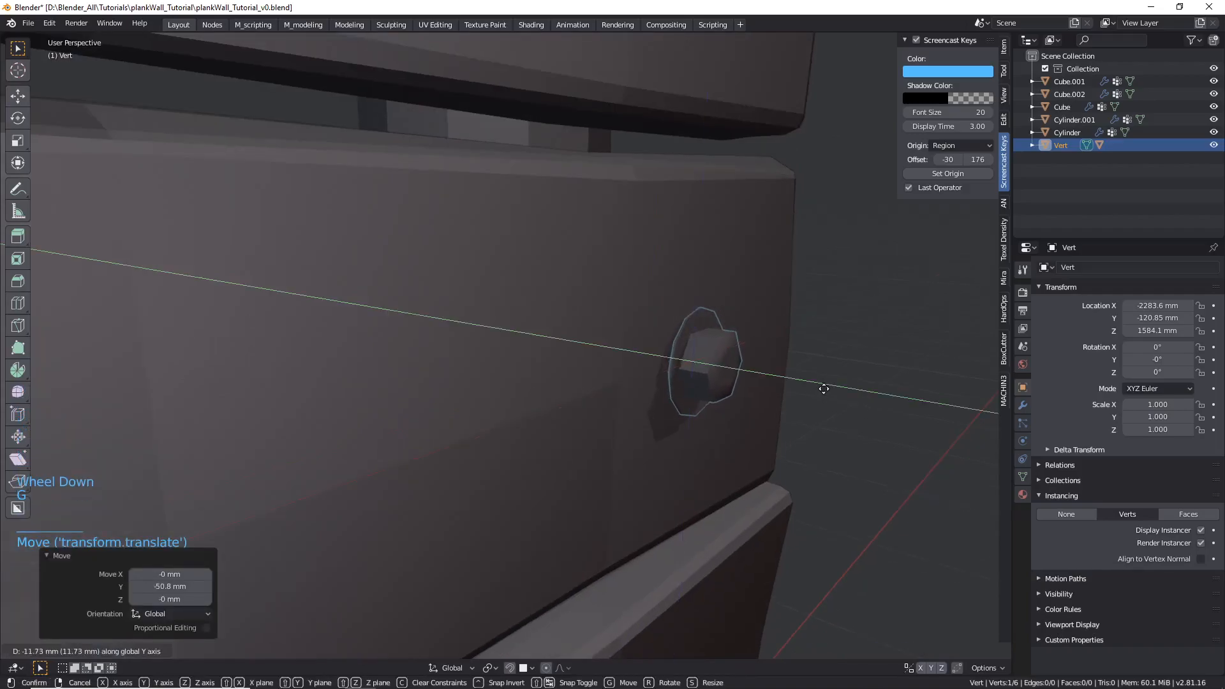
left_click(793, 372)
- Move the top plank's duplicated vertex 6.57 mm along Y to seat its bolt against the plank
scroll(792, 372, "down", 3)
middle_click_drag(793, 372, 734, 396, "shift")
scroll(734, 395, "up", 2)
key("shift+z")
scroll(716, 243, "up", 4)
left_click(714, 241)
key("shift+z")
scroll(728, 250, "down", 1)
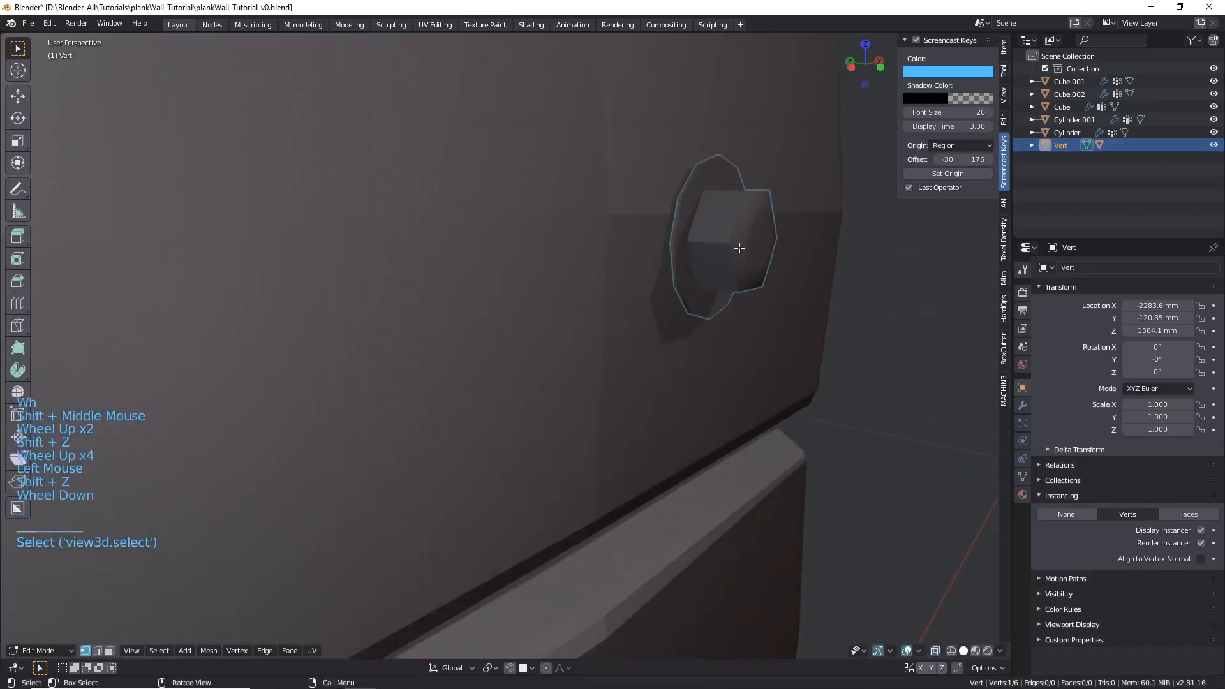
middle_click_drag(734, 248, 770, 257)
key("g")
key("y")
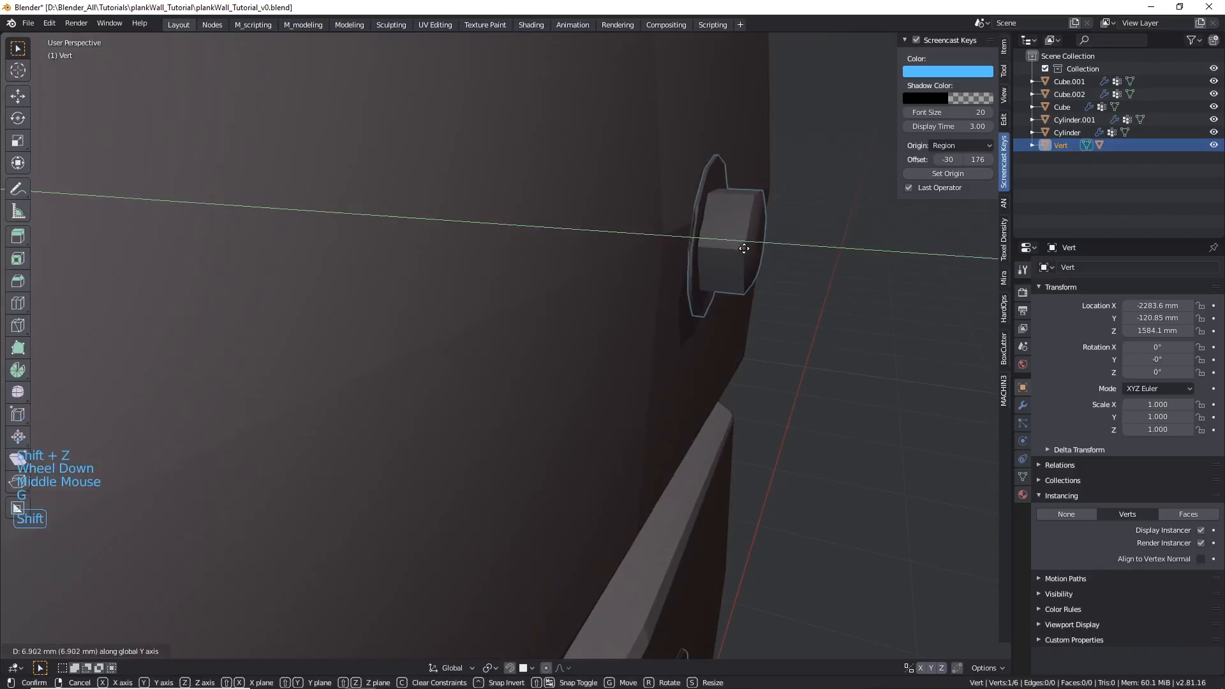
left_click(739, 279)
- Move the bottom plank's duplicated vertex outward along Y to seat its bolt on the plank face
scroll(739, 279, "down", 10)
middle_click_drag(788, 454, 689, 438, "shift")
scroll(689, 437, "down", 1, "shift")
scroll(667, 457, "up", 10)
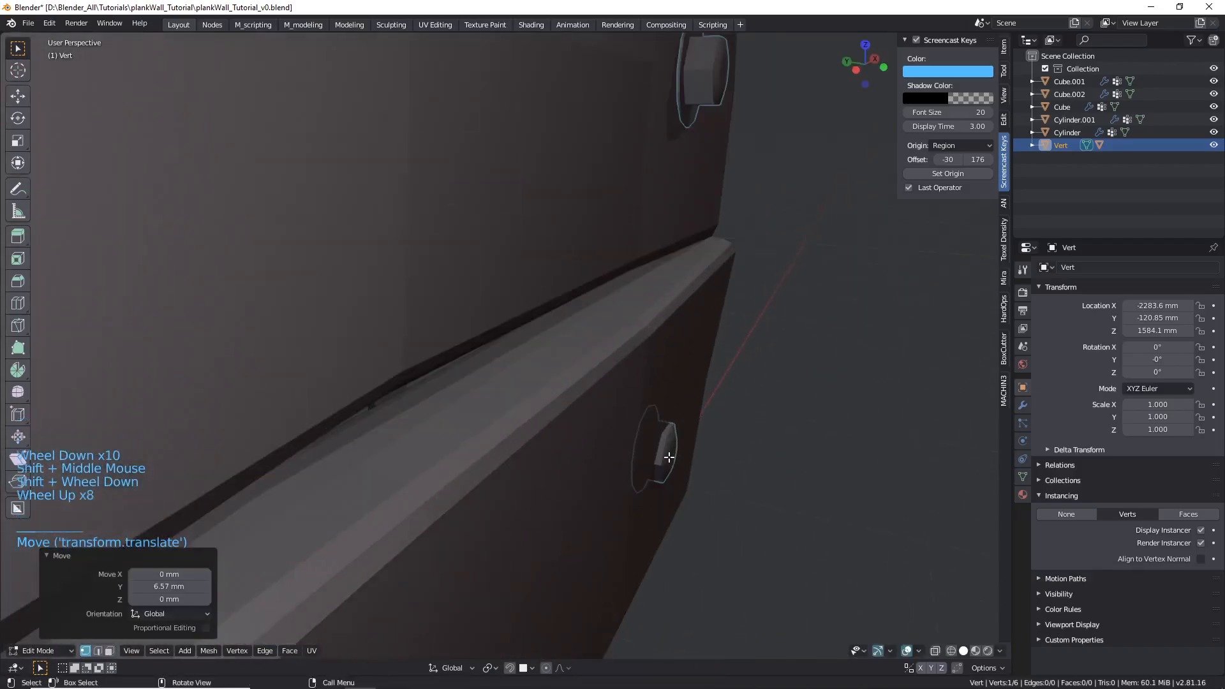
key("shift+z")
left_click(667, 456)
key("shift+z")
scroll(666, 457, "up", 1)
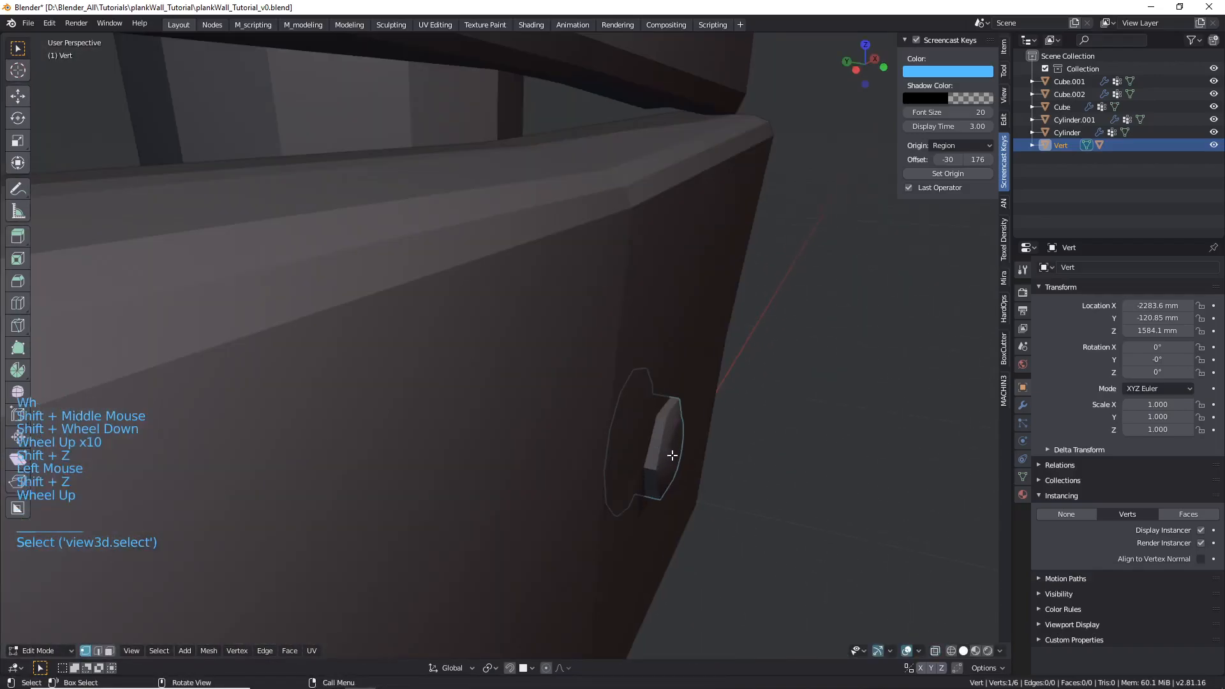
key("g")
key("y")
key("shift")
left_click(821, 457)
- Return to Object Mode and deselect the bolt vertex object
scroll(820, 457, "down", 11)
scroll(628, 406, "up", 1)
middle_click_drag(629, 406, 588, 358)
key("Tab")
scroll(588, 358, "down", 4)
scroll(613, 313, "up", 1)
left_click(664, 355)
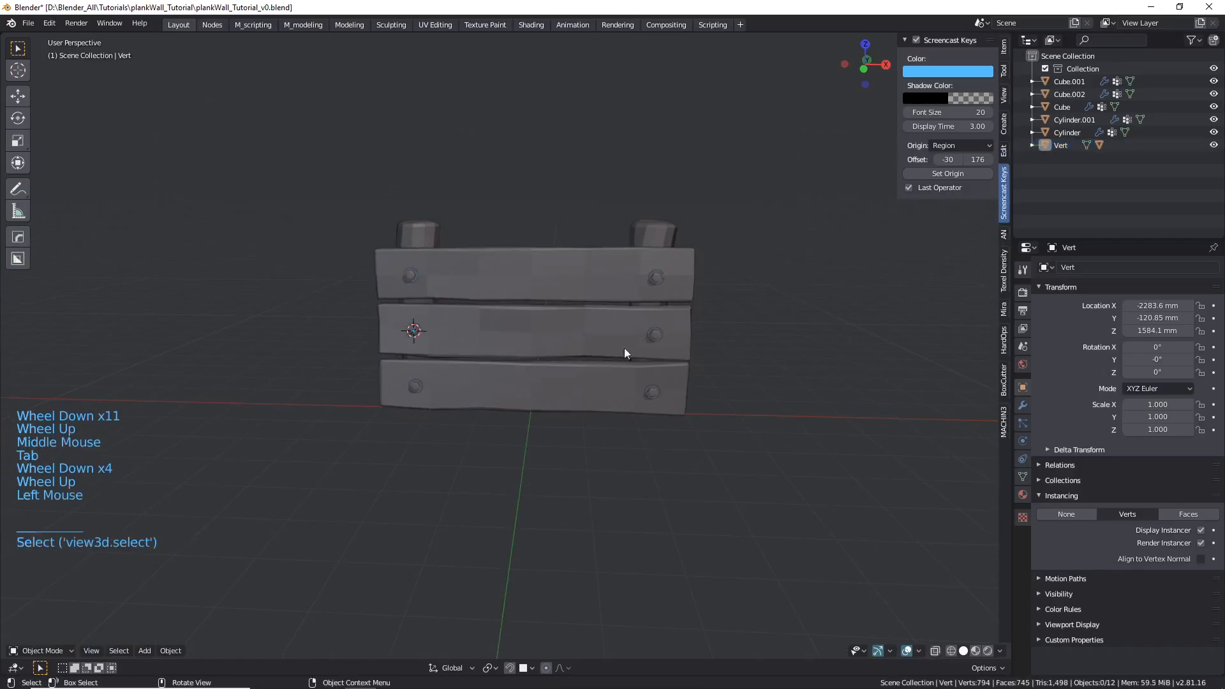
- Examine up close how the instanced bolts sit on the planks at both posts, and leave nothing selected
middle_click_drag(664, 355, 577, 315)
scroll(443, 330, "up", 4)
scroll(442, 331, "up", 2)
left_click(385, 155)
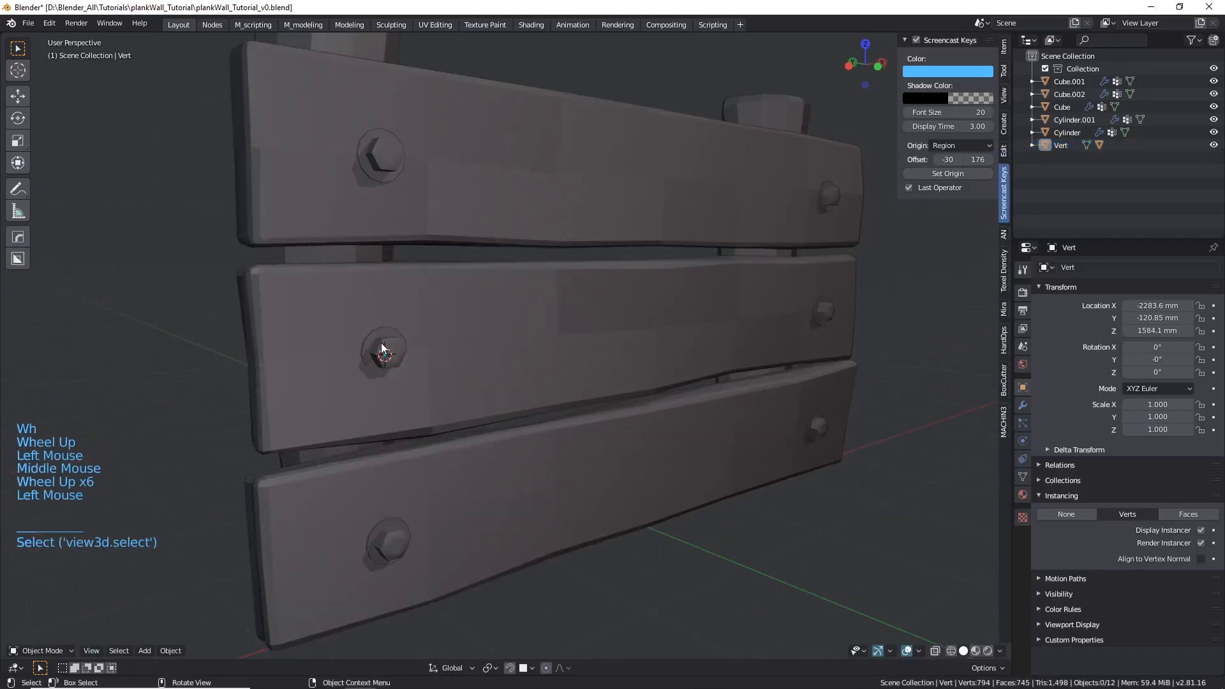
scroll(449, 184, "up", 3)
middle_click_drag(437, 174, 481, 186)
scroll(643, 180, "up", 2)
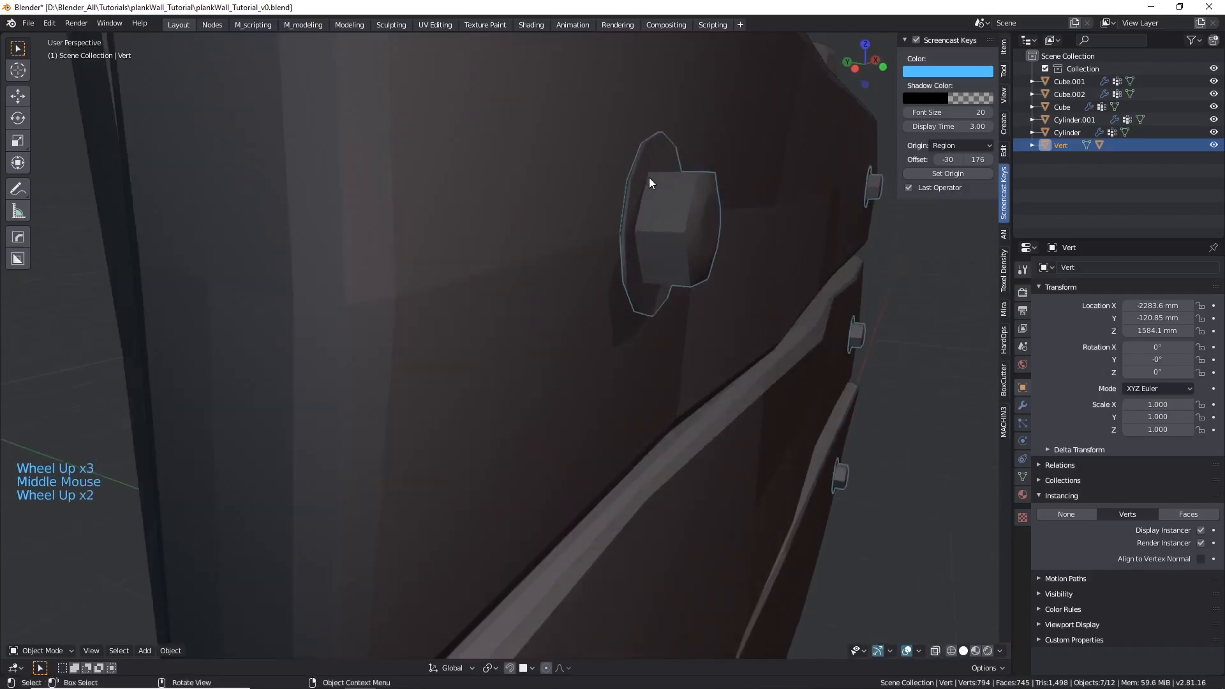
middle_click_drag(649, 180, 623, 182)
scroll(623, 182, "down", 6)
scroll(466, 261, "down", 3)
middle_click_drag(469, 262, 574, 409)
left_click(638, 500)
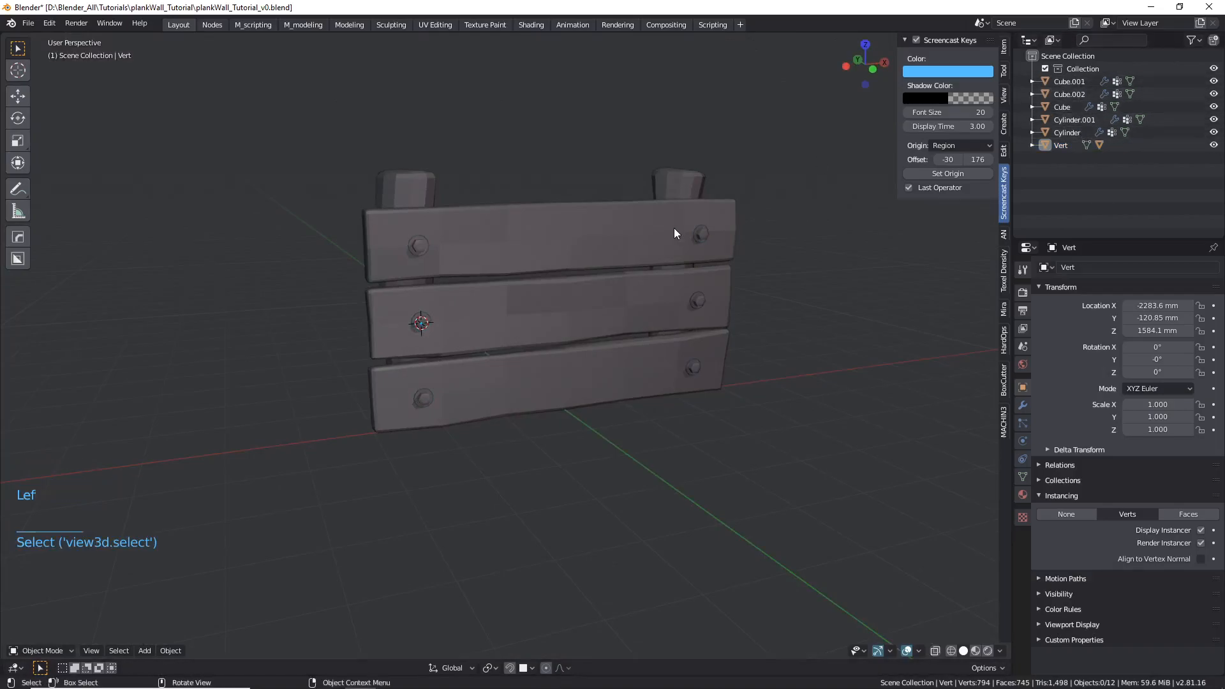
middle_click_drag(561, 350, 505, 341)
scroll(549, 298, "down", 2)
middle_click_drag(549, 298, 486, 355, "shift")
scroll(494, 290, "up", 2)
scroll(560, 355, "down", 3)
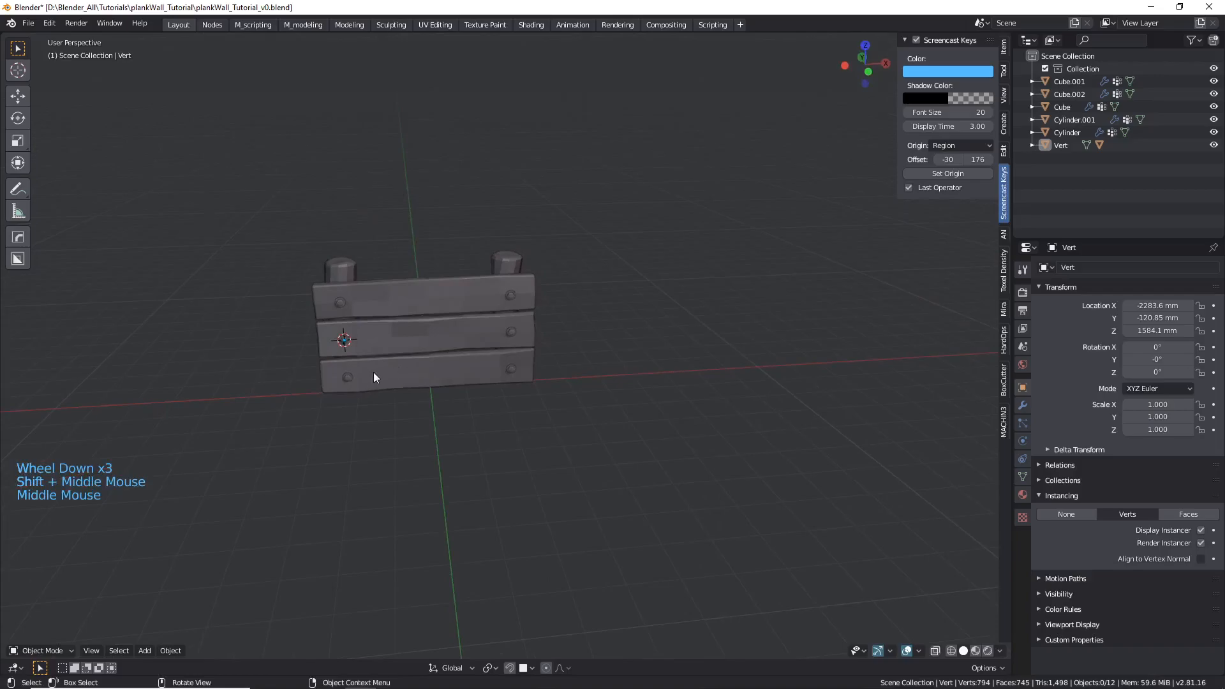
scroll(336, 394, "up", 3)
middle_click_drag(334, 395, 403, 411, "shift")
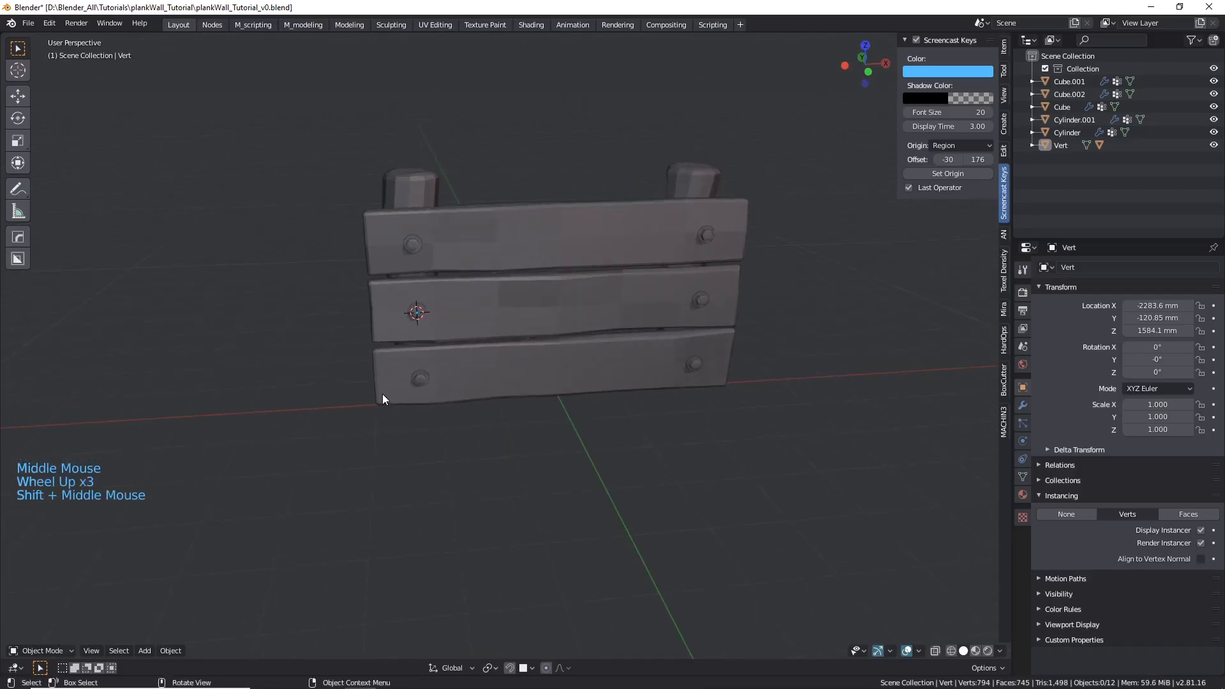
scroll(409, 428, "down", 6)
middle_click_drag(629, 382, 525, 345)
scroll(428, 397, "up", 1, "shift")
scroll(433, 404, "down", 3)
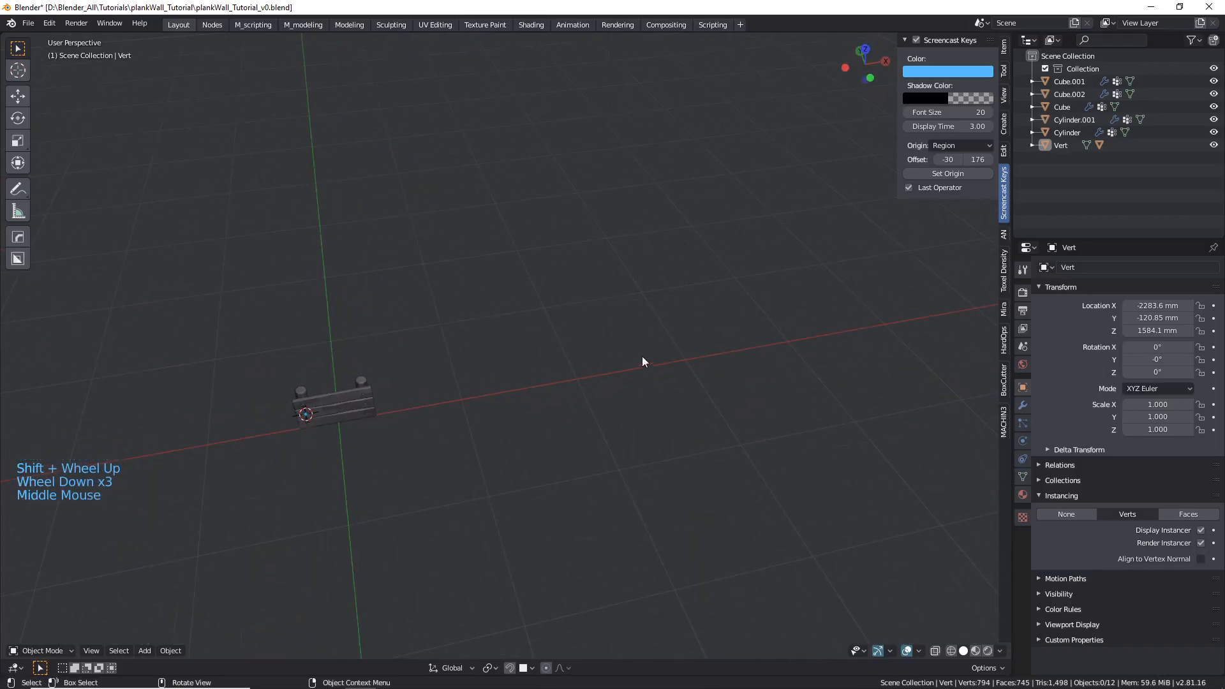
middle_click_drag(386, 409, 400, 350)
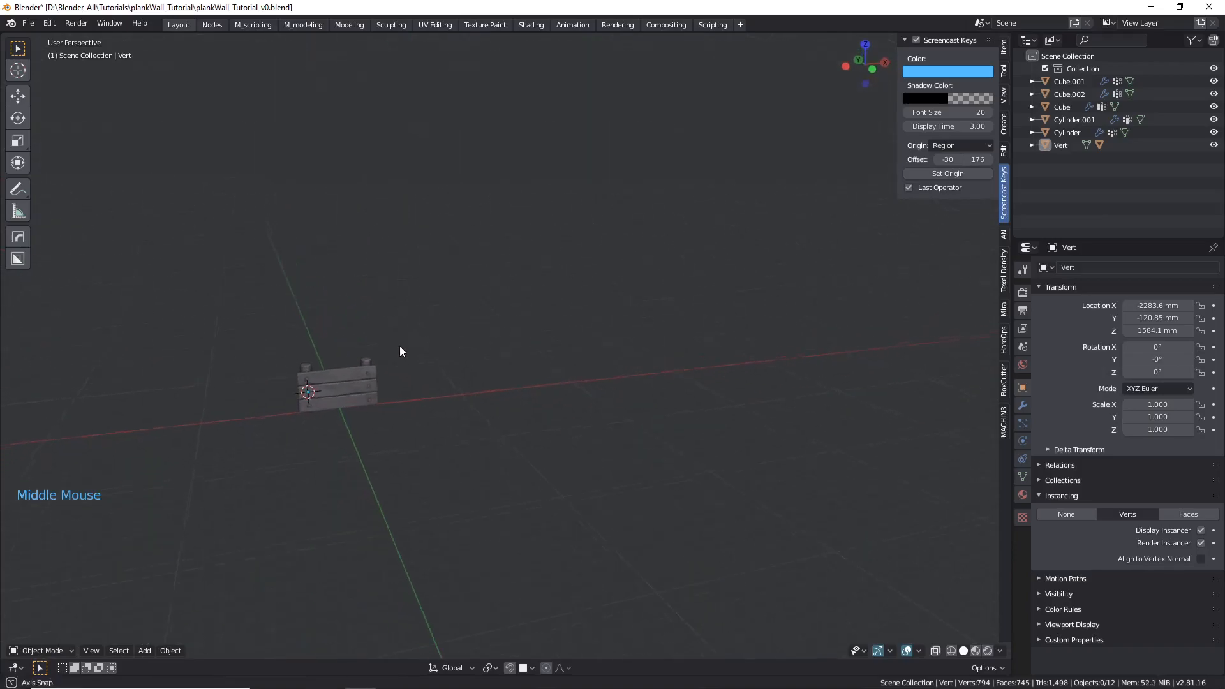
scroll(361, 355, "up", 2)
scroll(298, 396, "up", 4)
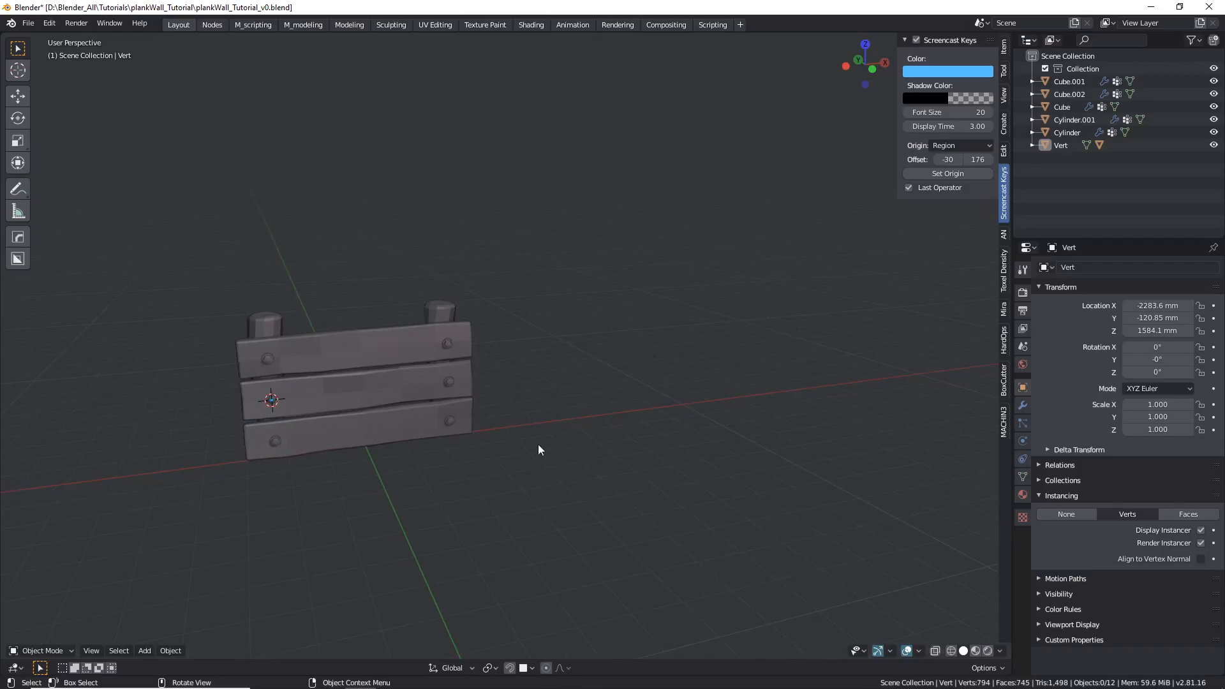
middle_click_drag(642, 434, 582, 332)
scroll(581, 332, "up", 2)
scroll(541, 369, "up", 7)
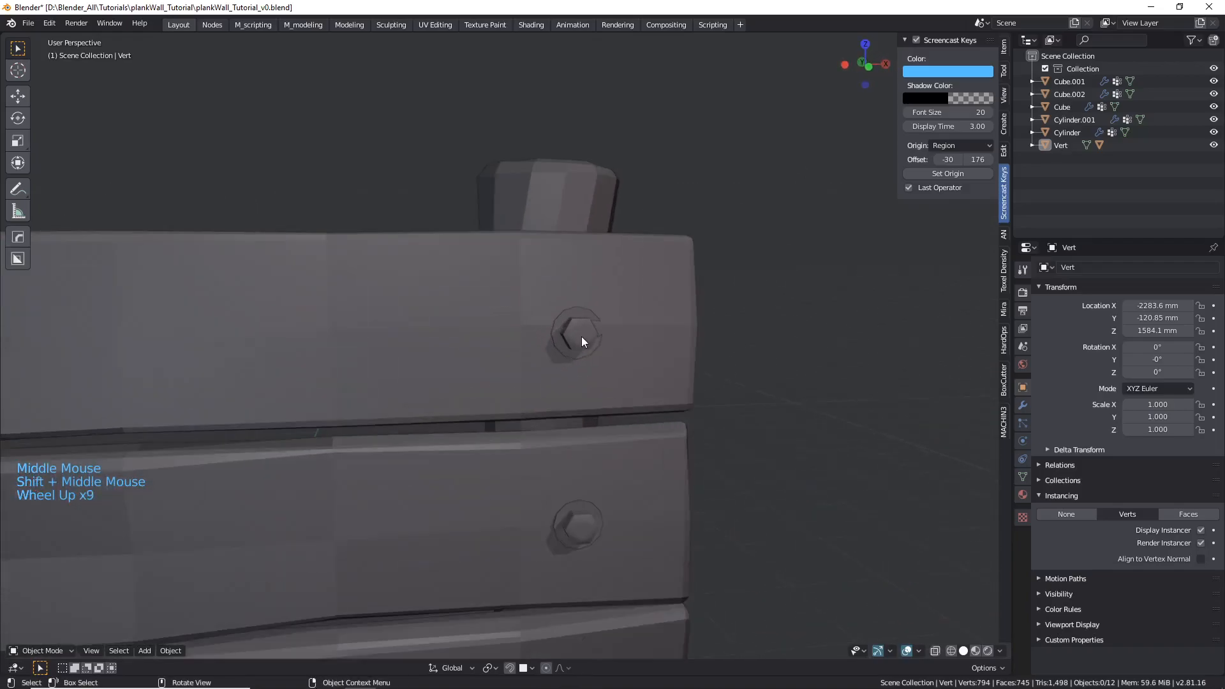
scroll(581, 335, "down", 3)
scroll(580, 335, "down", 1, "shift")
middle_click_drag(648, 375, 564, 395, "shift")
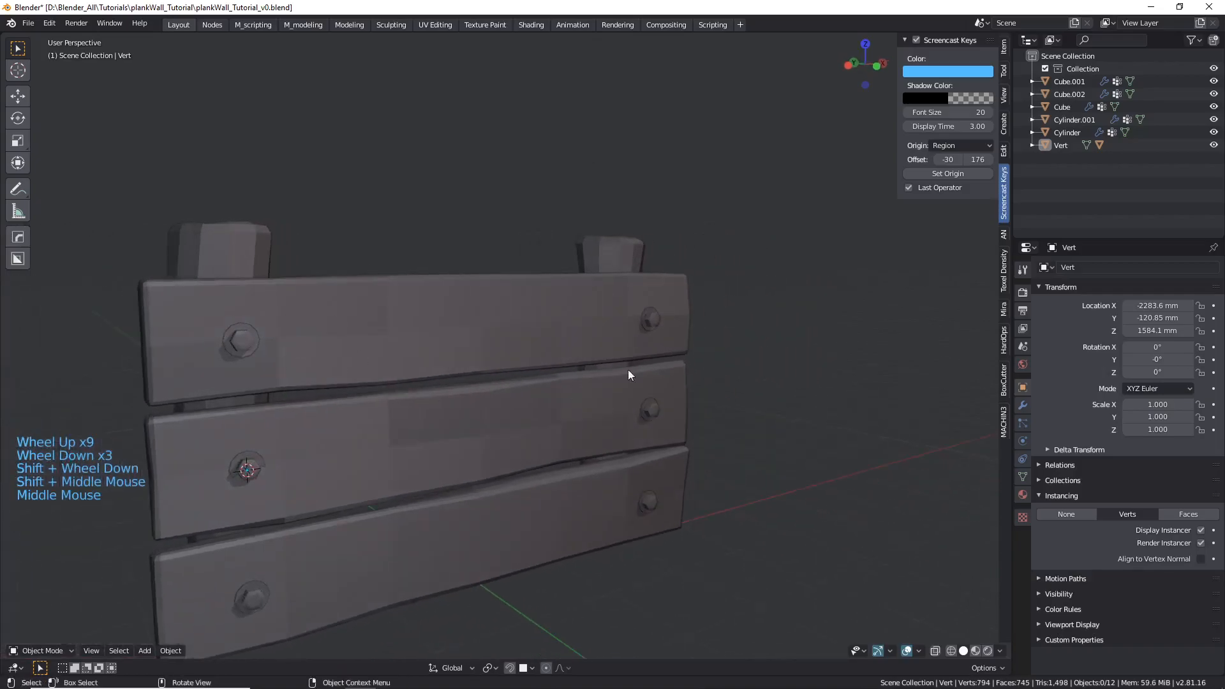
scroll(498, 330, "up", 1)
middle_click_drag(498, 331, 316, 284, "shift")
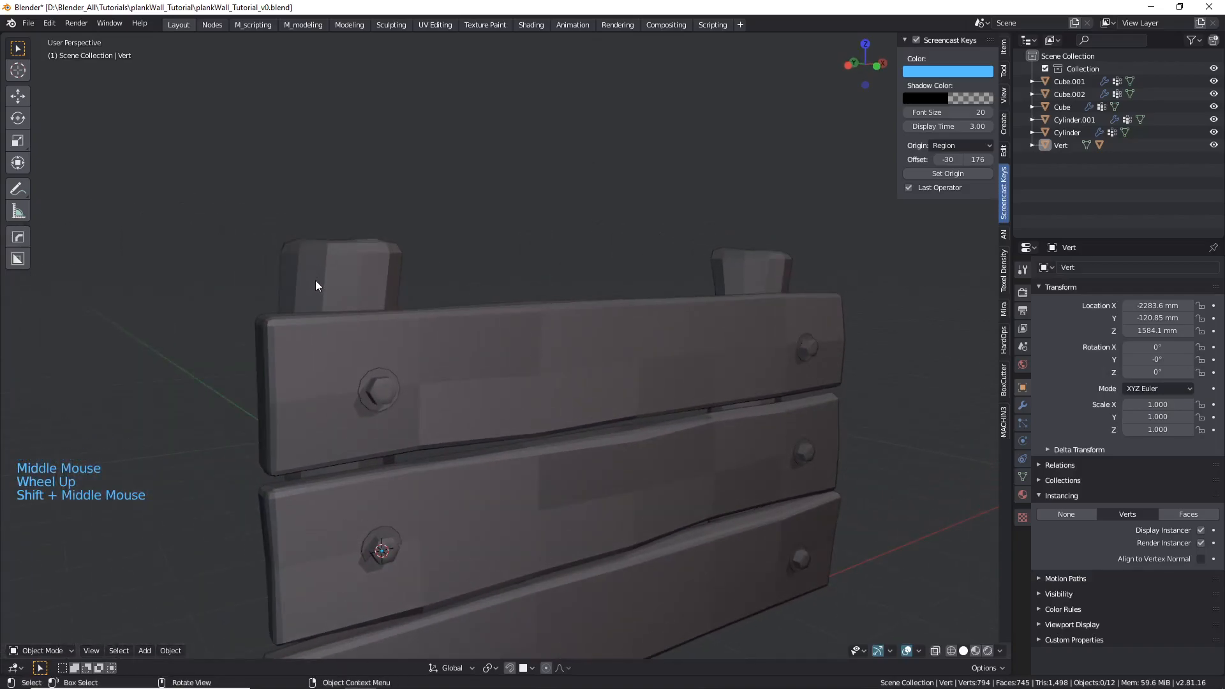
scroll(375, 326, "down", 2)
middle_click_drag(375, 326, 403, 354, "shift")
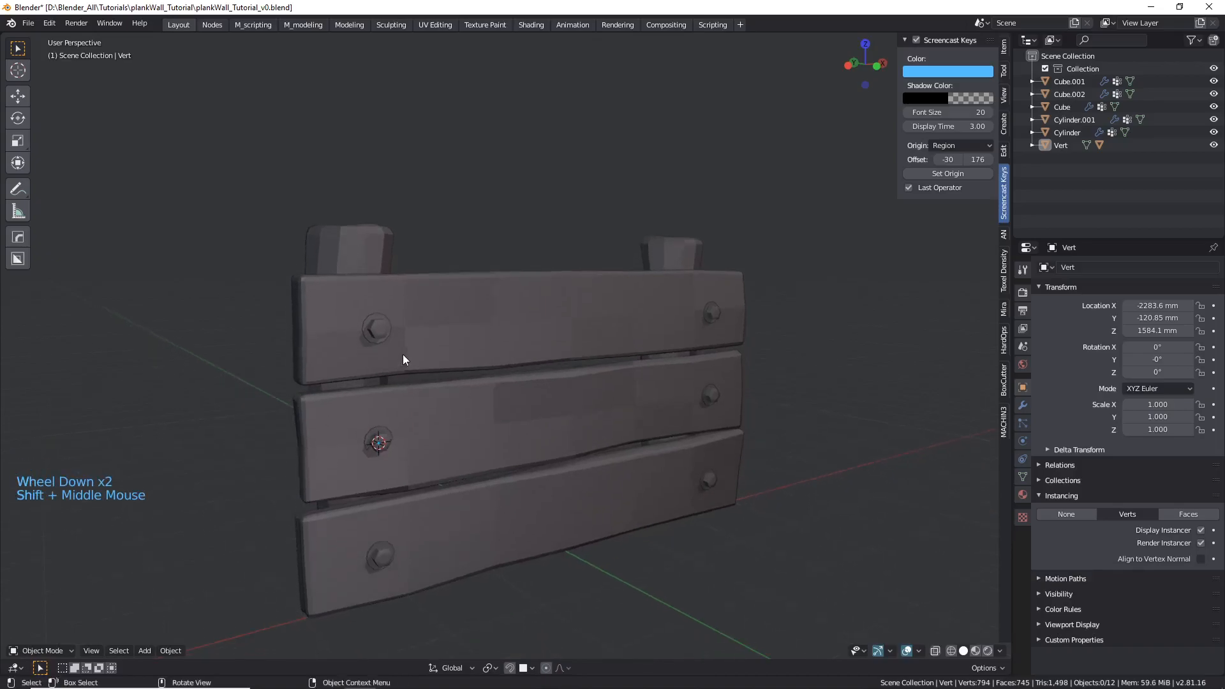